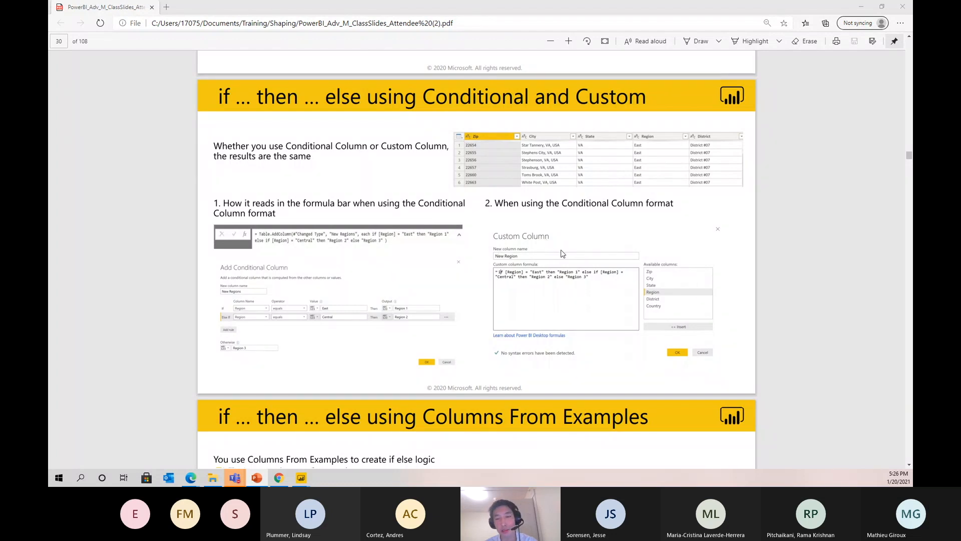
{"action": "scroll", "coordinate": [414, 277], "scroll_direction": "down", "scroll_amount": 10}
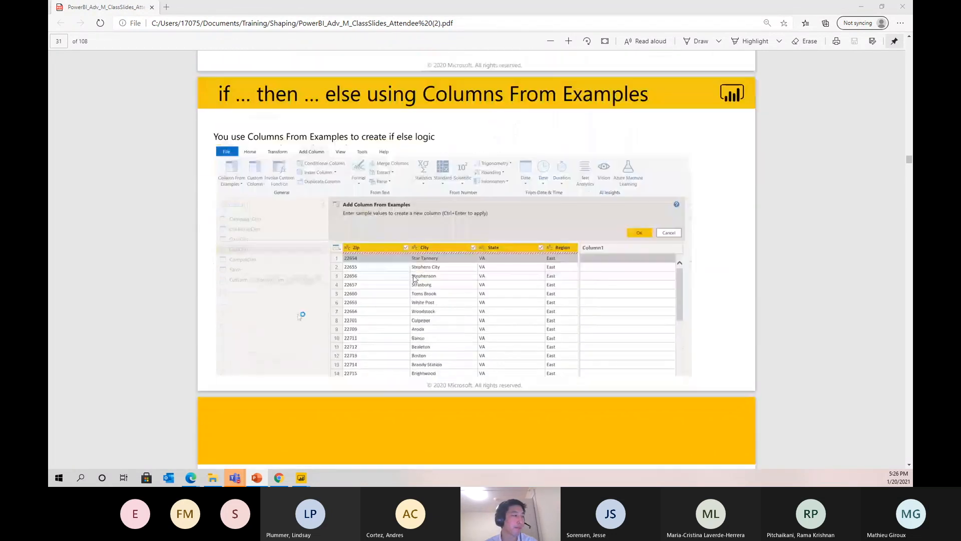
{"action": "scroll", "coordinate": [396, 219], "scroll_direction": "up", "scroll_amount": 2}
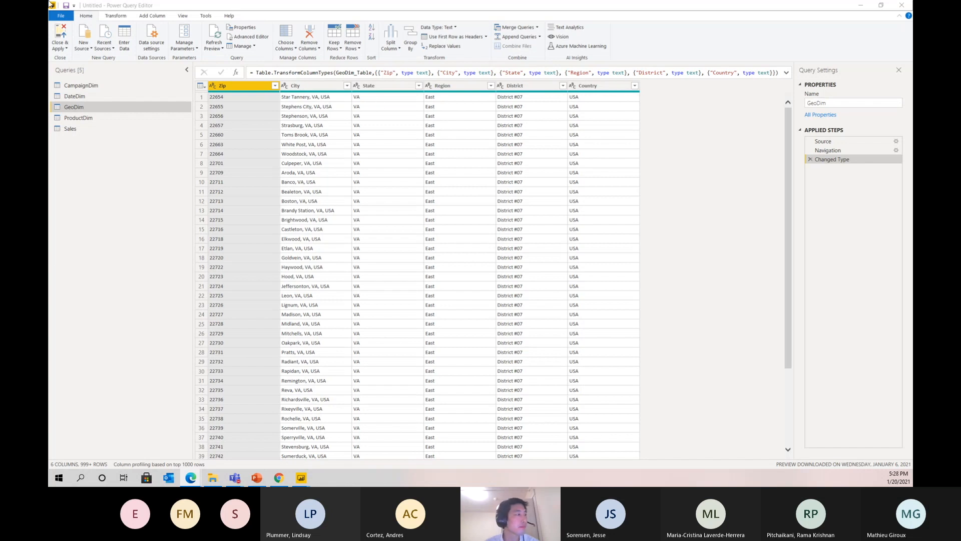
- Duplicate the ProductDim query
{"action": "left_click", "coordinate": [183, 15]}
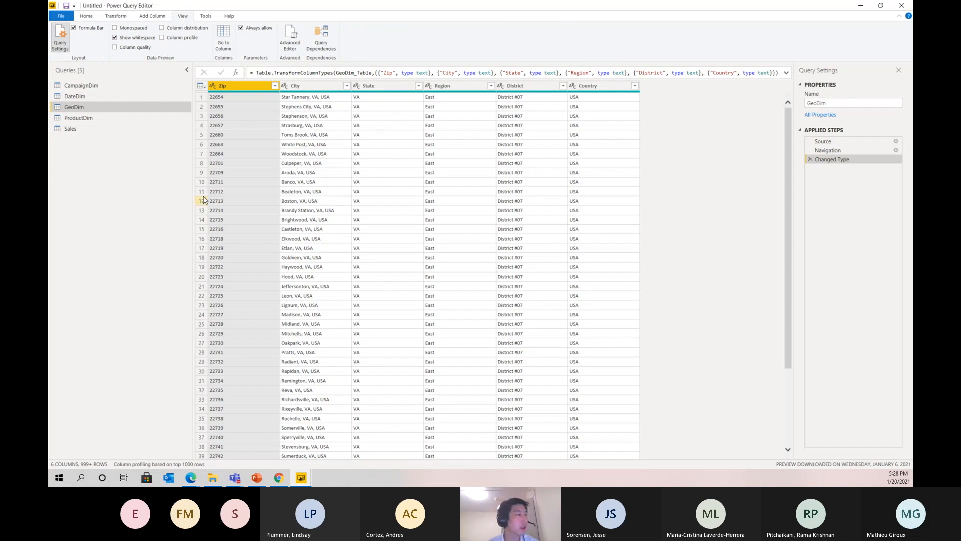
{"action": "left_click", "coordinate": [94, 119]}
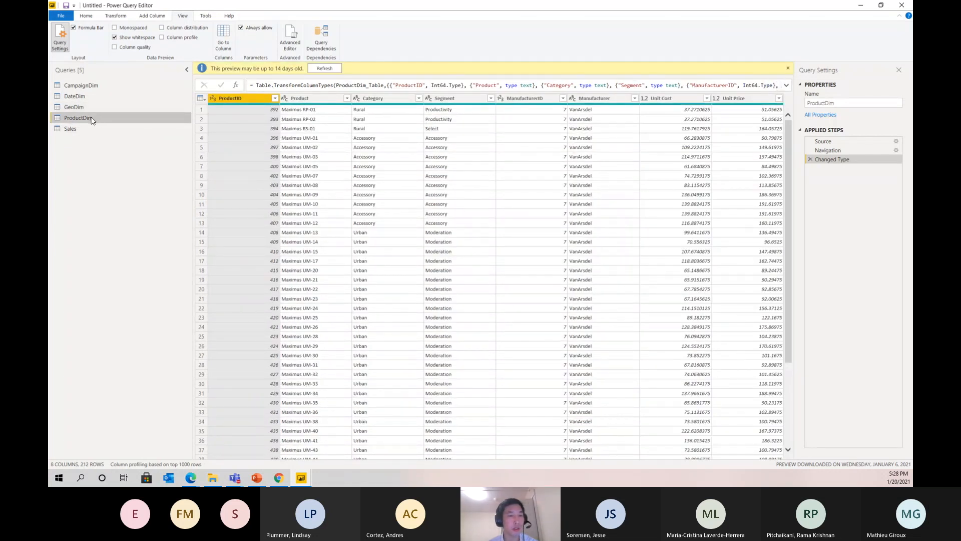
{"action": "right_click", "coordinate": [88, 117]}
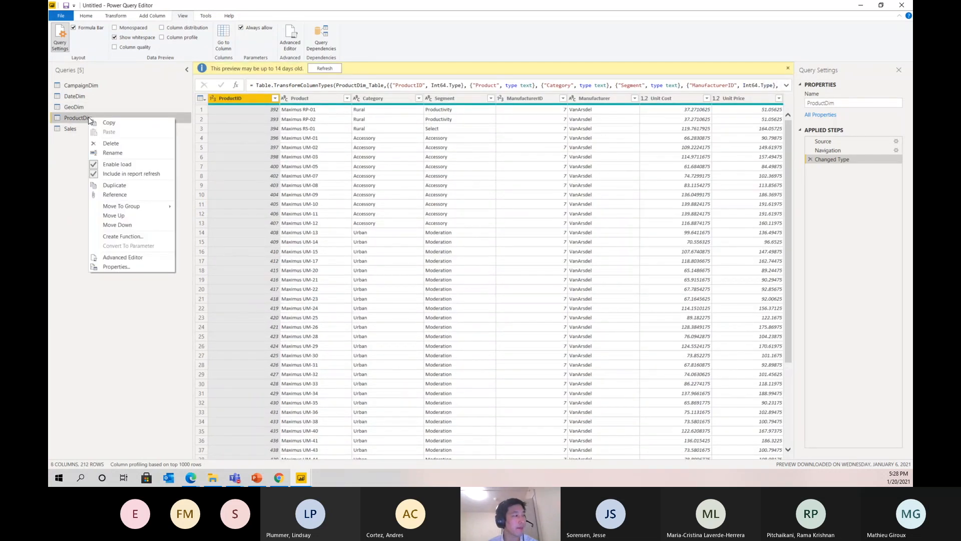
{"action": "left_click", "coordinate": [114, 185]}
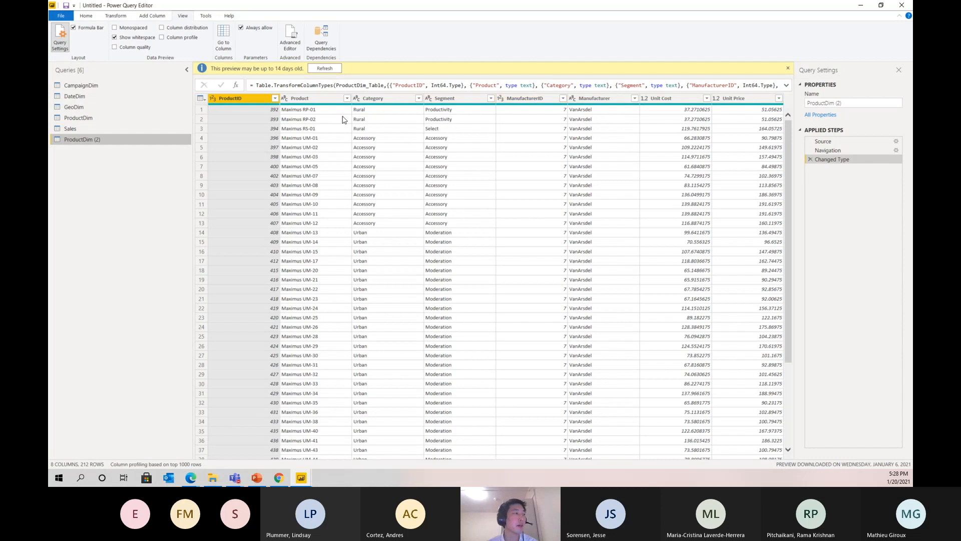
- Keep only the Category and Segment columns in the duplicated product query and remove all other columns
{"action": "left_click", "coordinate": [386, 98]}
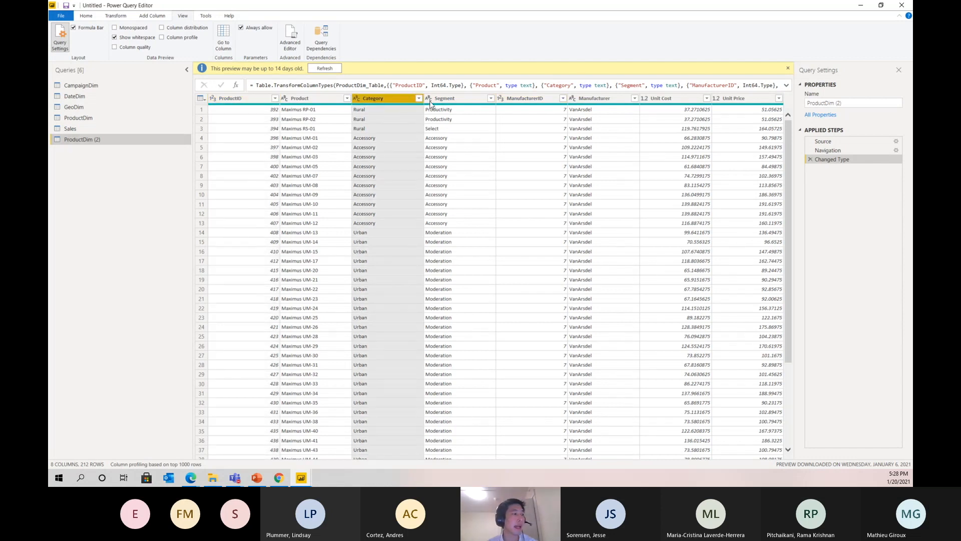
{"action": "left_click", "coordinate": [457, 98], "text": "ctrl"}
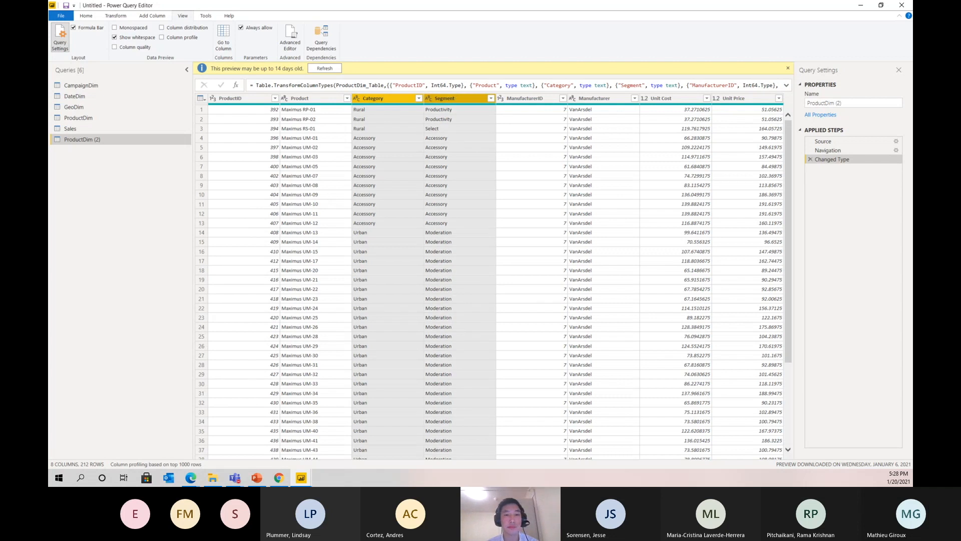
{"action": "right_click", "coordinate": [455, 102]}
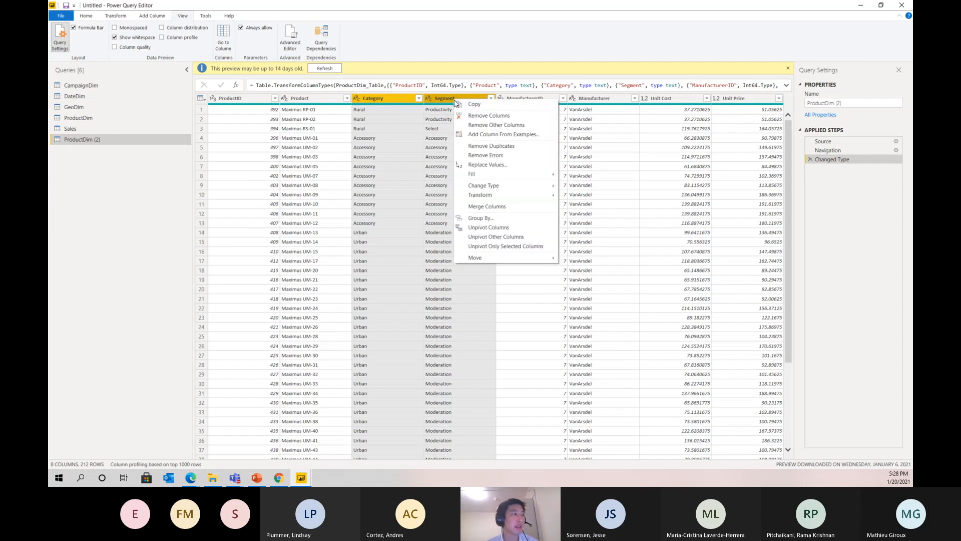
{"action": "left_click", "coordinate": [489, 127]}
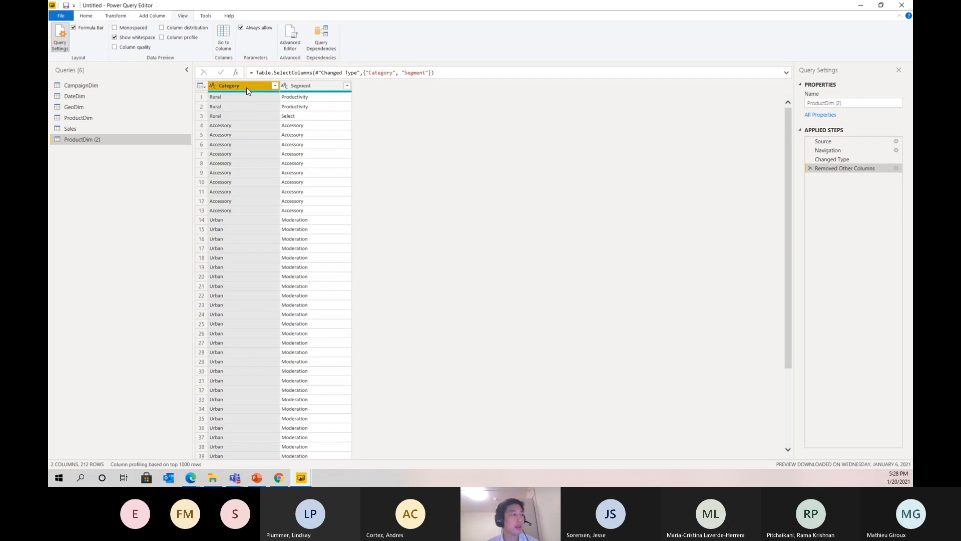
- Remove duplicate rows based on the combination of the Category and Segment columns
{"action": "left_click", "coordinate": [301, 86], "text": "ctrl"}
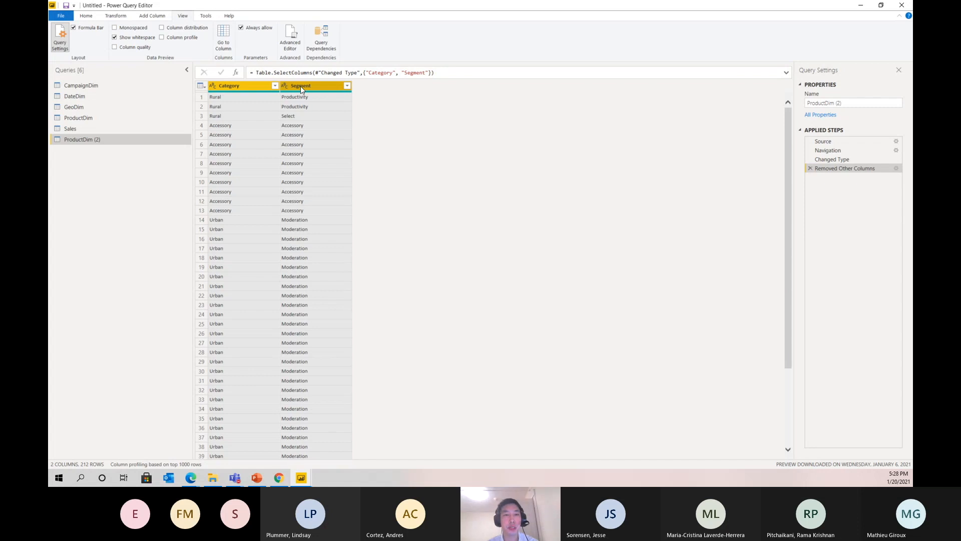
{"action": "right_click", "coordinate": [301, 86]}
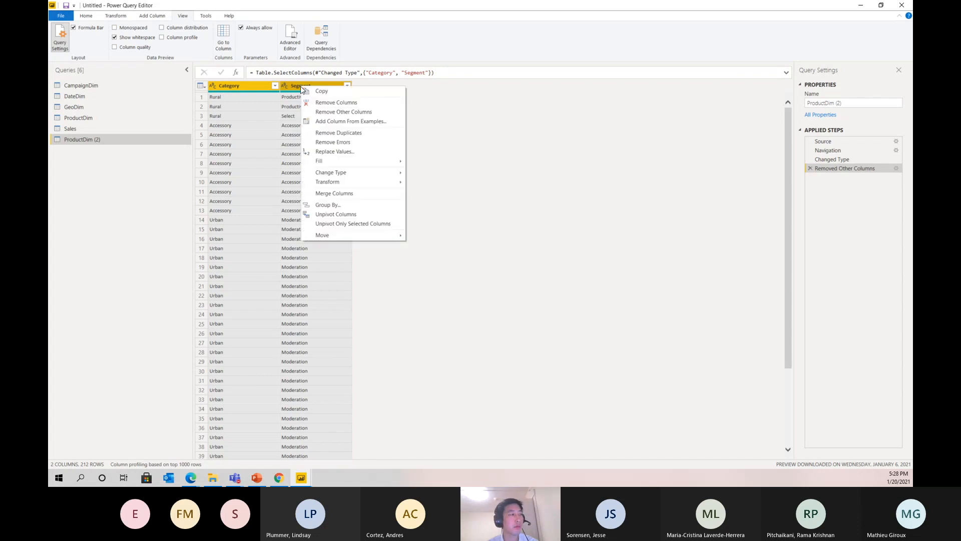
{"action": "left_click", "coordinate": [326, 133]}
{"action": "left_click", "coordinate": [235, 100]}
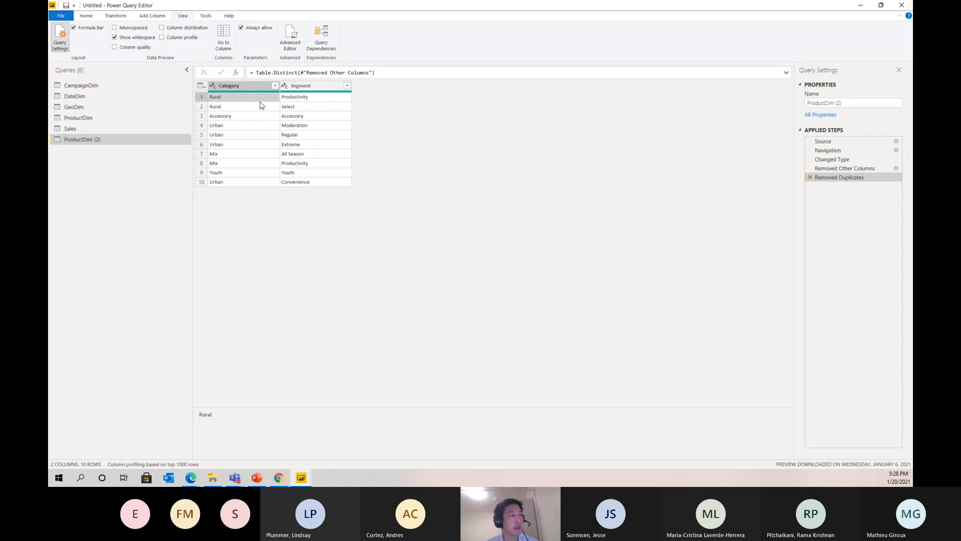
{"action": "left_click", "coordinate": [304, 100]}
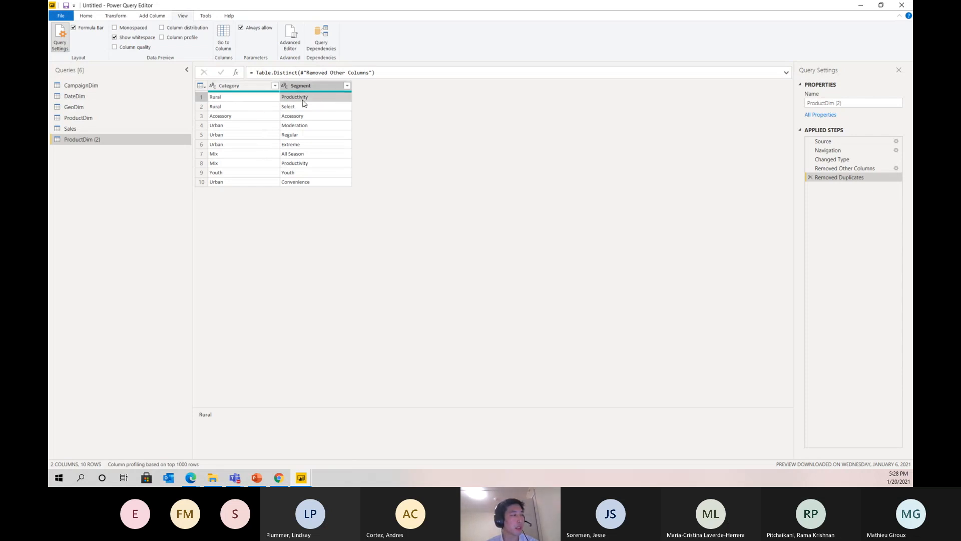
{"action": "left_click", "coordinate": [315, 165]}
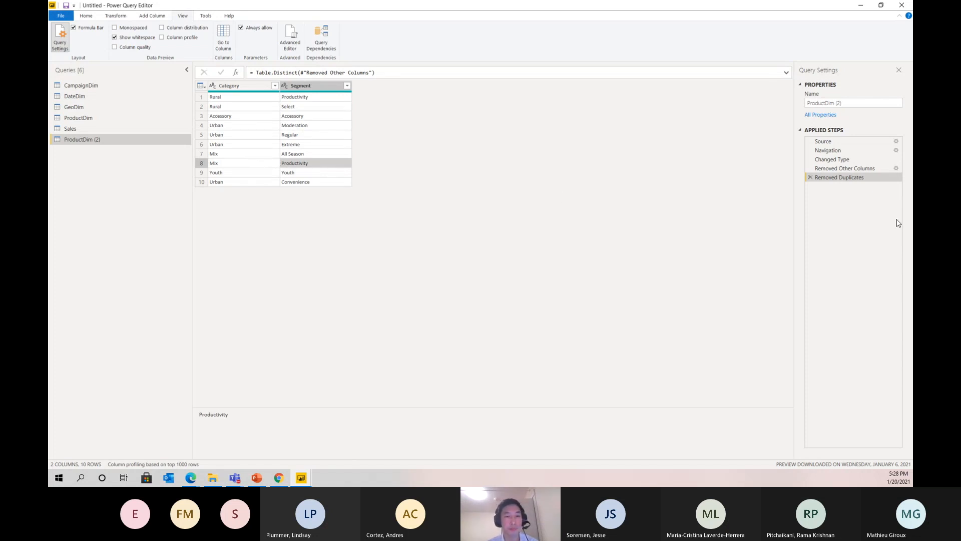
{"action": "left_click", "coordinate": [306, 86]}
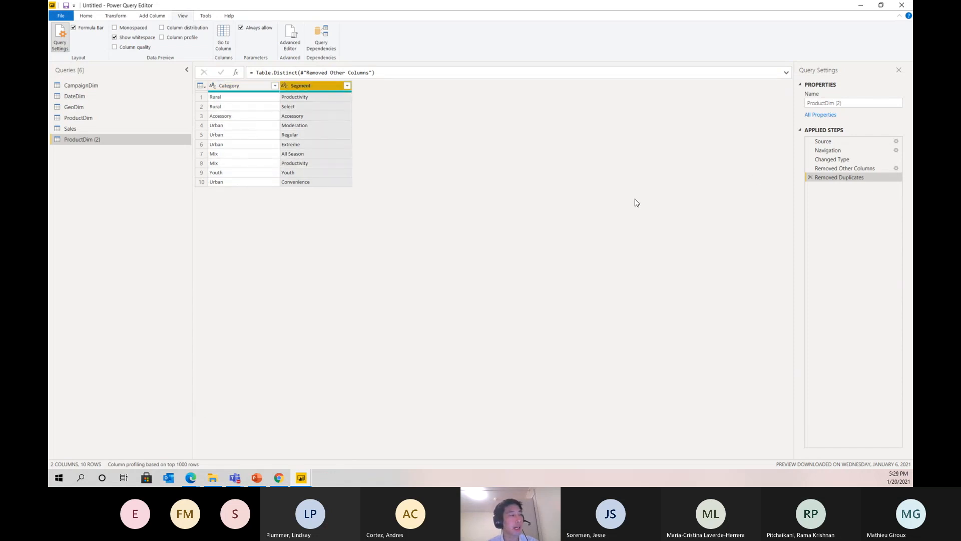
{"action": "left_click", "coordinate": [253, 86]}
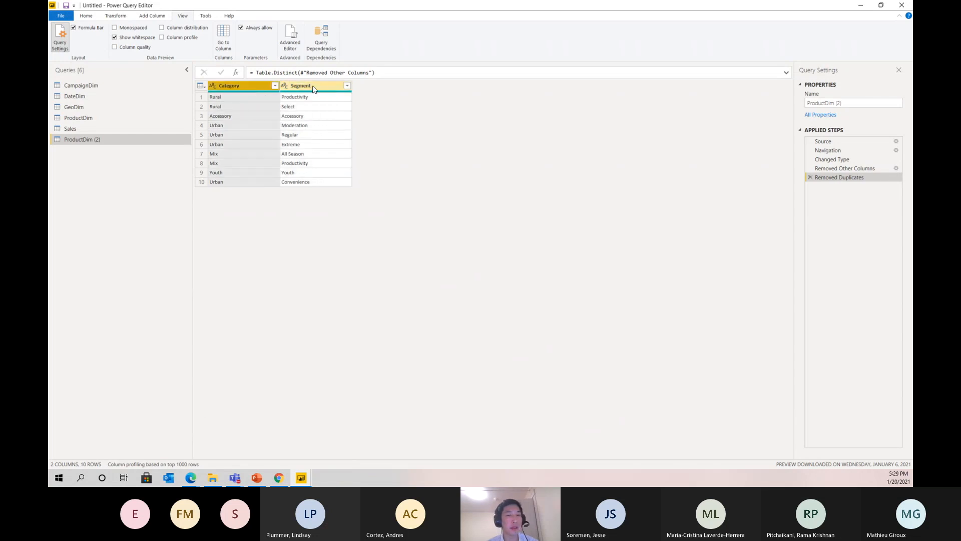
- Add an index column starting from 1 and move it in front of the Category column
{"action": "left_click", "coordinate": [152, 18]}
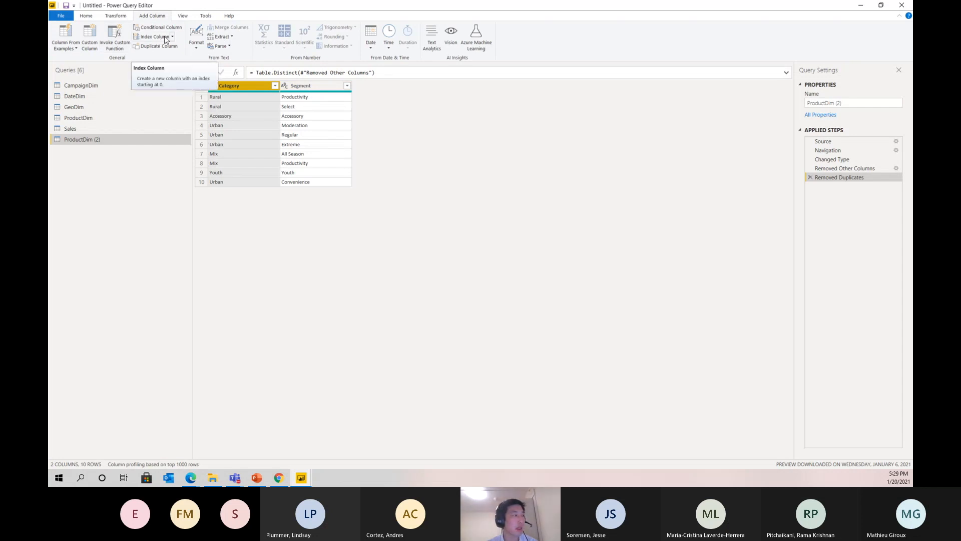
{"action": "left_click", "coordinate": [172, 37]}
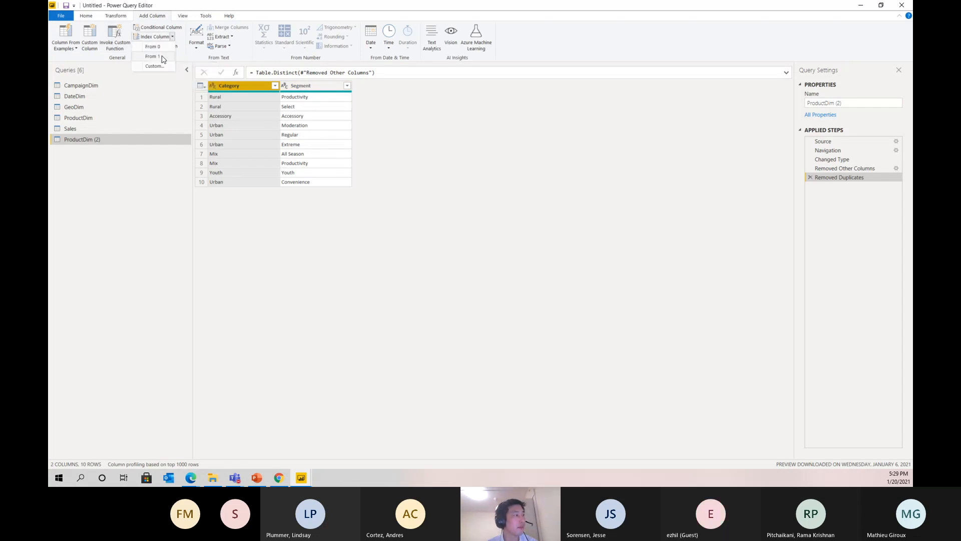
{"action": "left_click", "coordinate": [162, 57]}
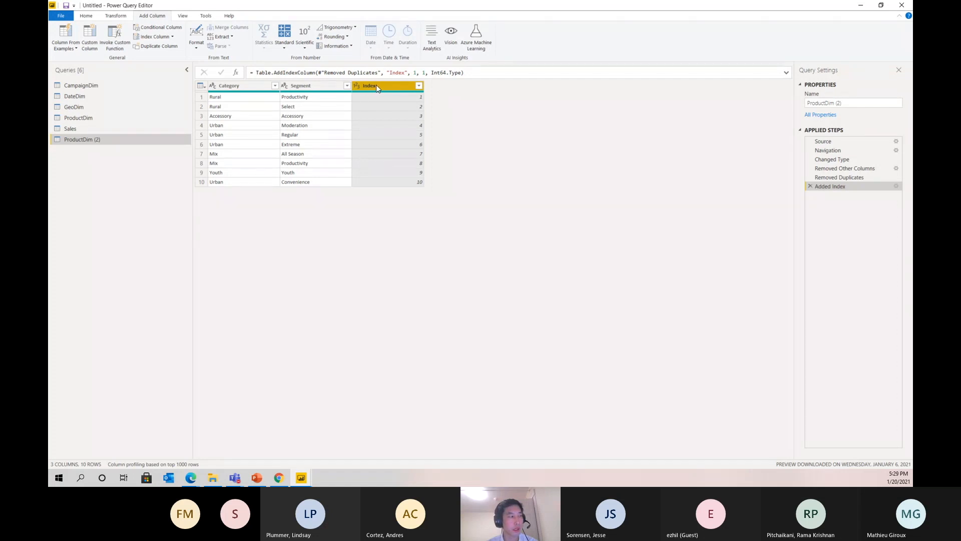
{"action": "left_click_drag", "start_coordinate": [382, 86], "coordinate": [237, 95]}
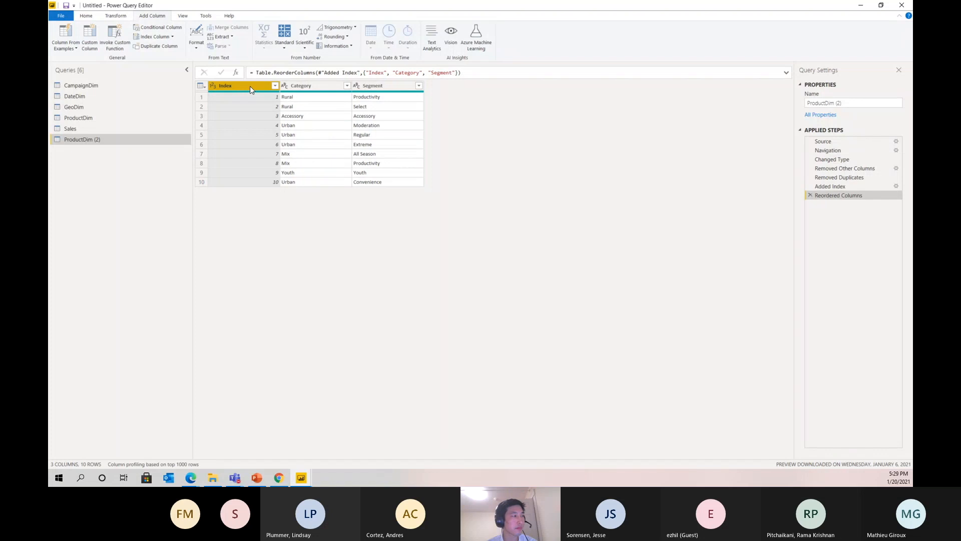
- Rename the index column to CatSegID
{"action": "double_click", "coordinate": [251, 87]}
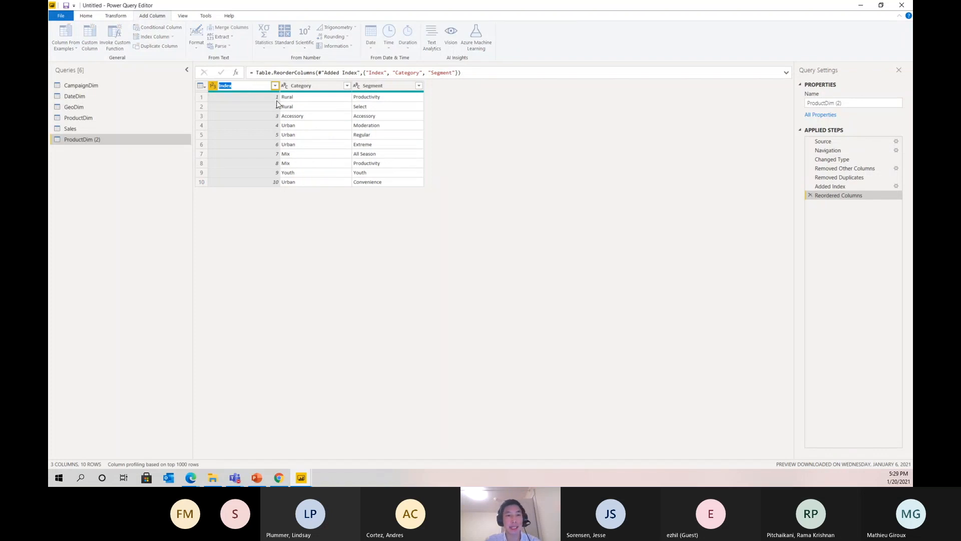
{"action": "type", "text": "CatSegID"}
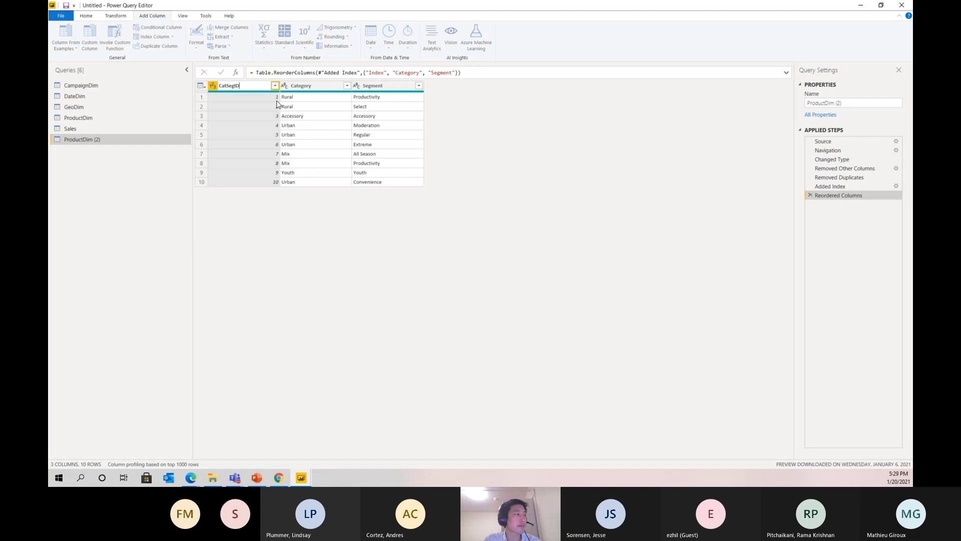
{"action": "key", "text": "Return"}
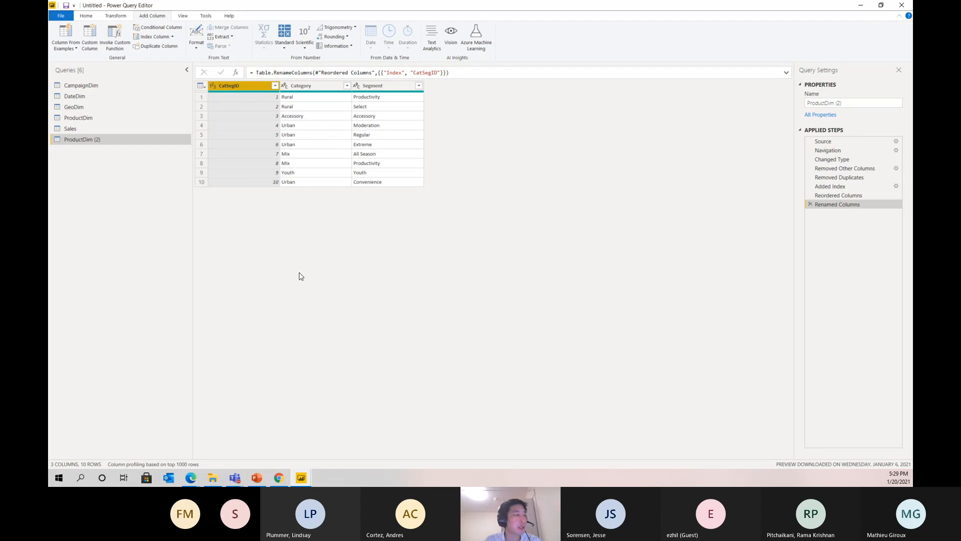
- Rename the duplicated product query to CatSegDim
{"action": "double_click", "coordinate": [81, 140]}
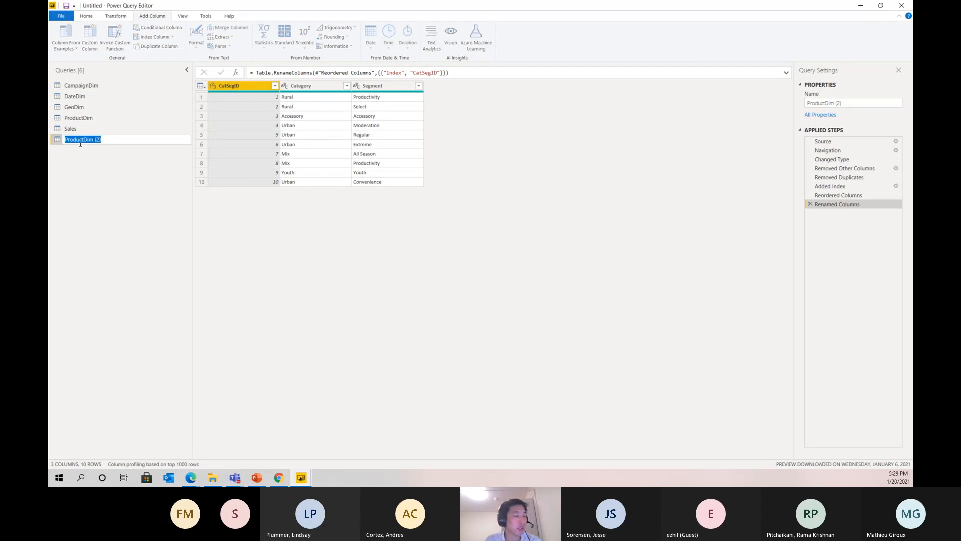
{"action": "type", "text": "CatSegDim"}
{"action": "key", "text": "Return"}
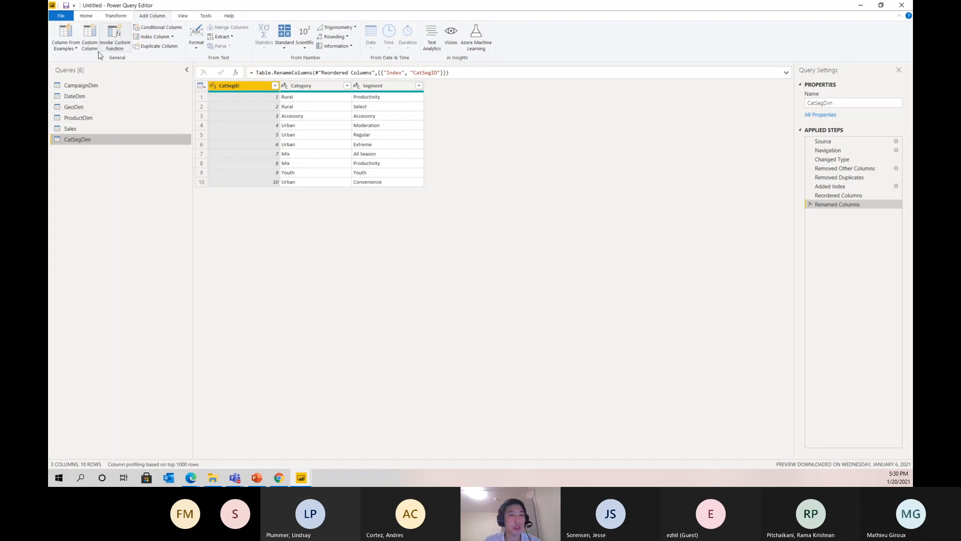
- Start a Merge Queries operation on ProductDim with CatSegDim as the second table
{"action": "left_click", "coordinate": [77, 118]}
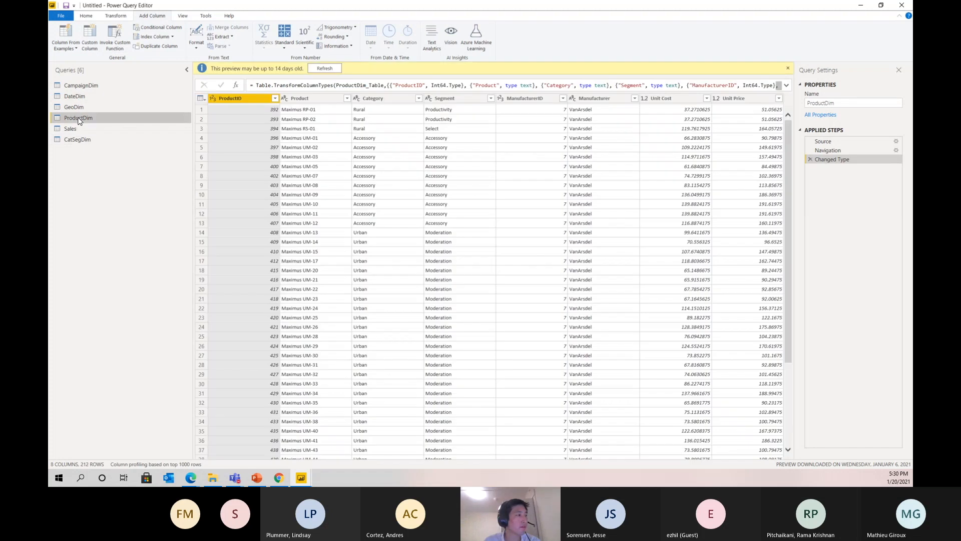
{"action": "left_click", "coordinate": [90, 16]}
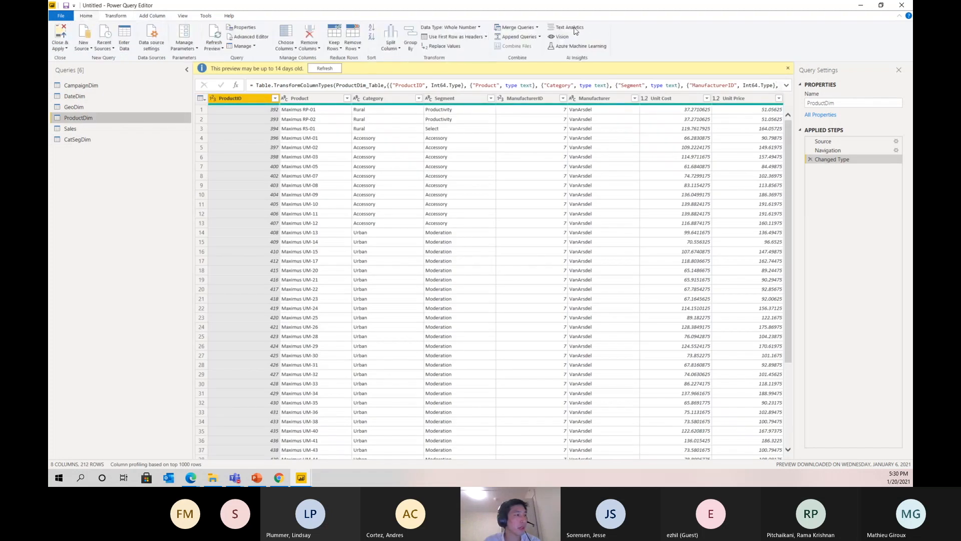
{"action": "left_click", "coordinate": [537, 29]}
{"action": "left_click", "coordinate": [533, 41]}
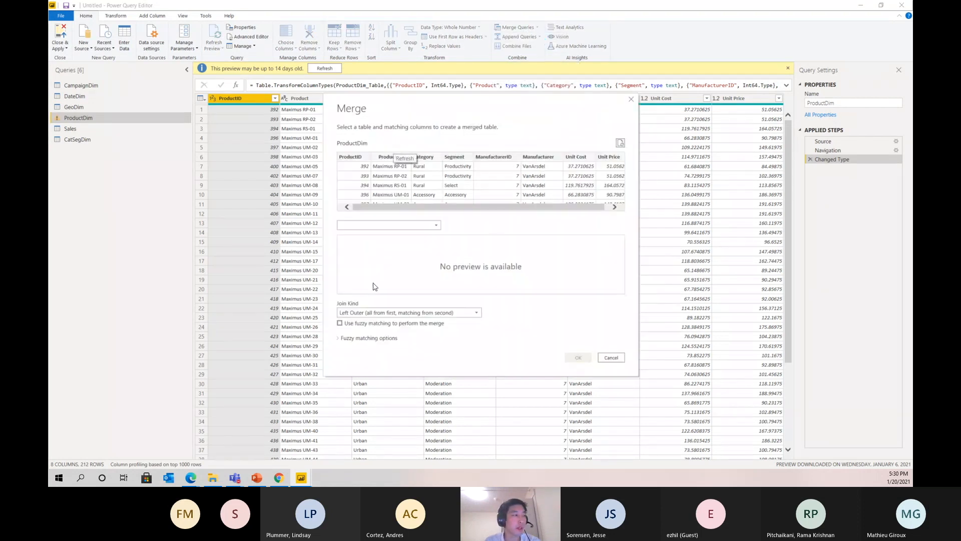
{"action": "left_click", "coordinate": [393, 225]}
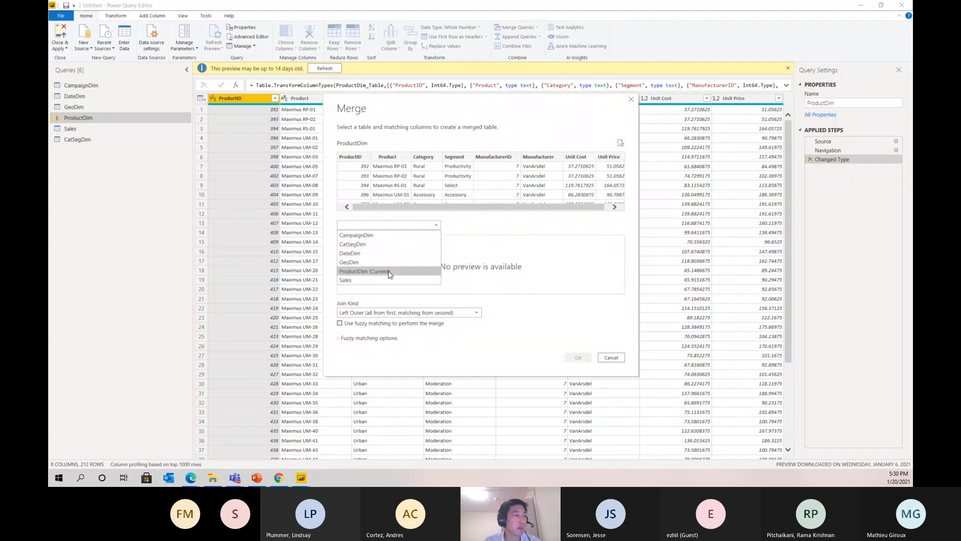
{"action": "left_click", "coordinate": [386, 245]}
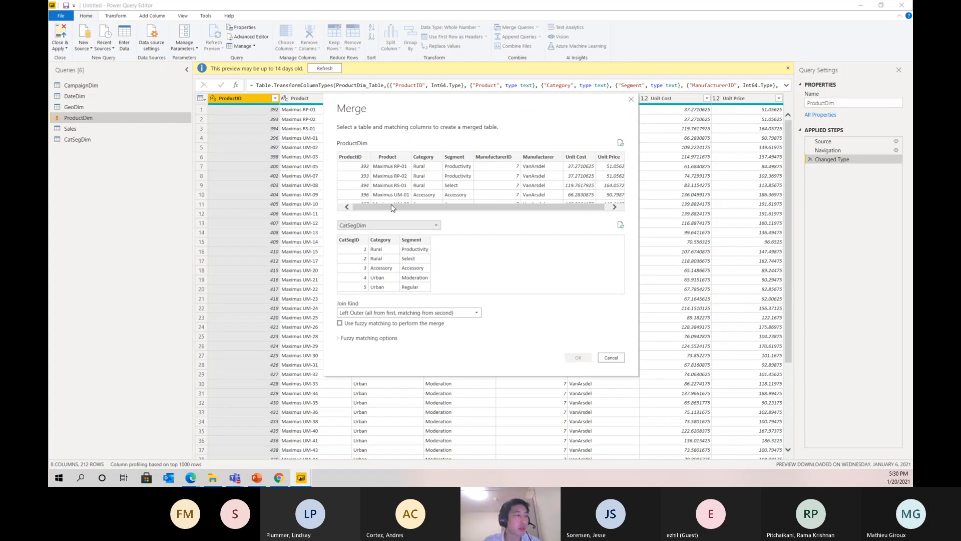
- Set Category and Segment, in that order, as the matching columns in both ProductDim and CatSegDim
{"action": "left_click", "coordinate": [422, 157]}
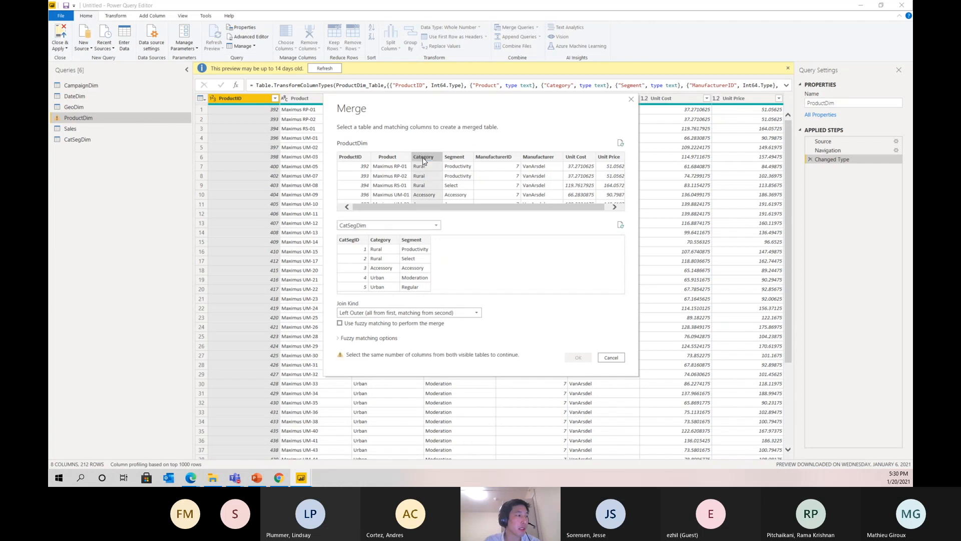
{"action": "left_click", "coordinate": [455, 161], "text": "ctrl"}
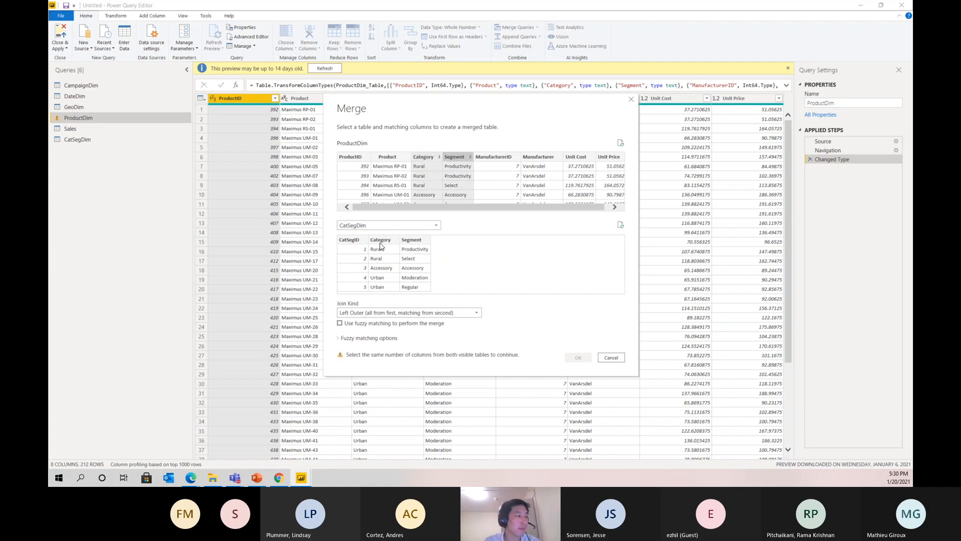
{"action": "left_click", "coordinate": [381, 240]}
{"action": "left_click", "coordinate": [416, 241], "text": "ctrl"}
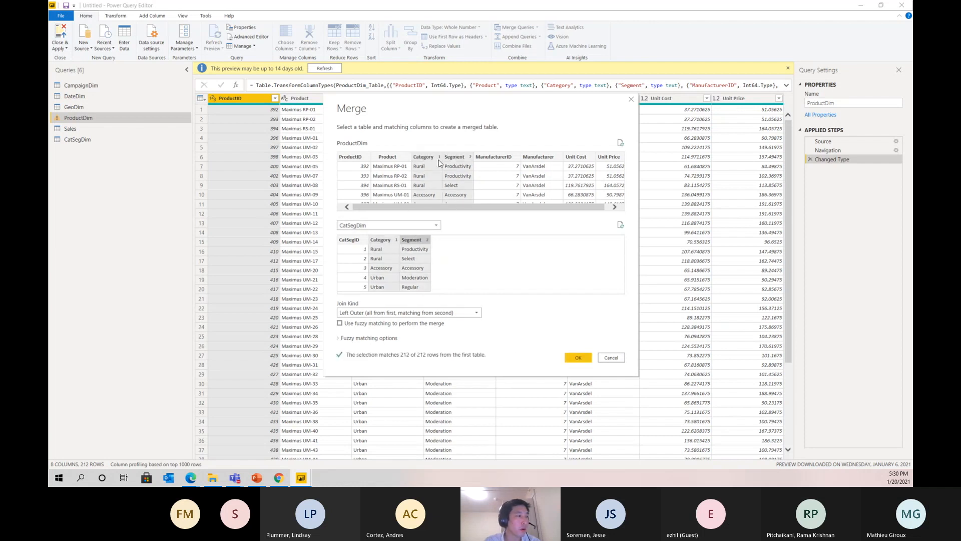
{"action": "left_click", "coordinate": [426, 159]}
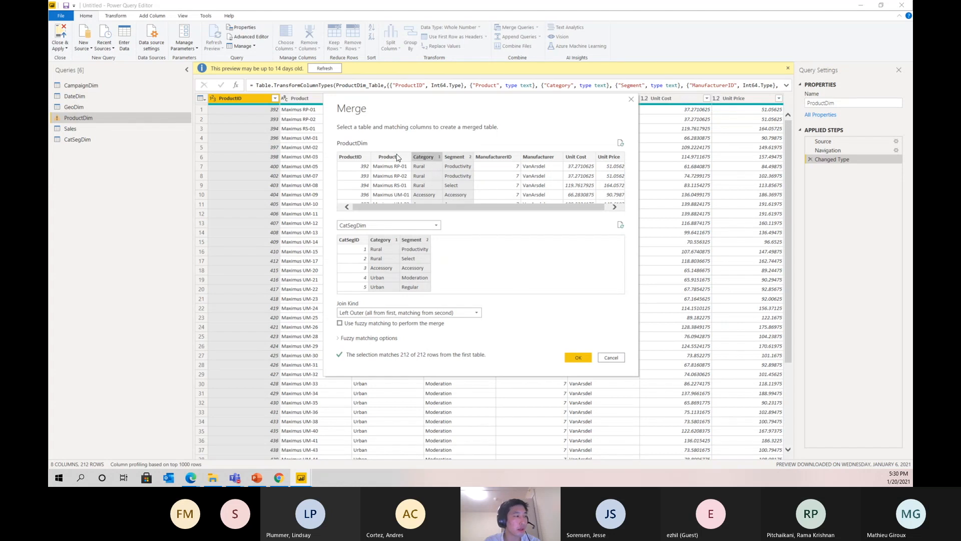
- Reselect Category and Segment as the matching columns in both tables and complete the left outer merge
{"action": "left_click", "coordinate": [398, 158]}
{"action": "left_click", "coordinate": [433, 159]}
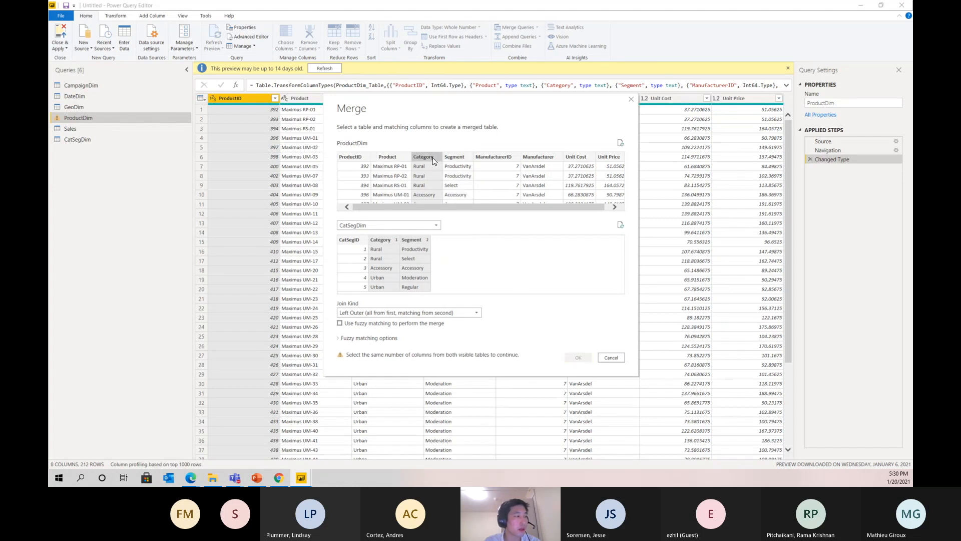
{"action": "left_click", "coordinate": [465, 158], "text": "ctrl"}
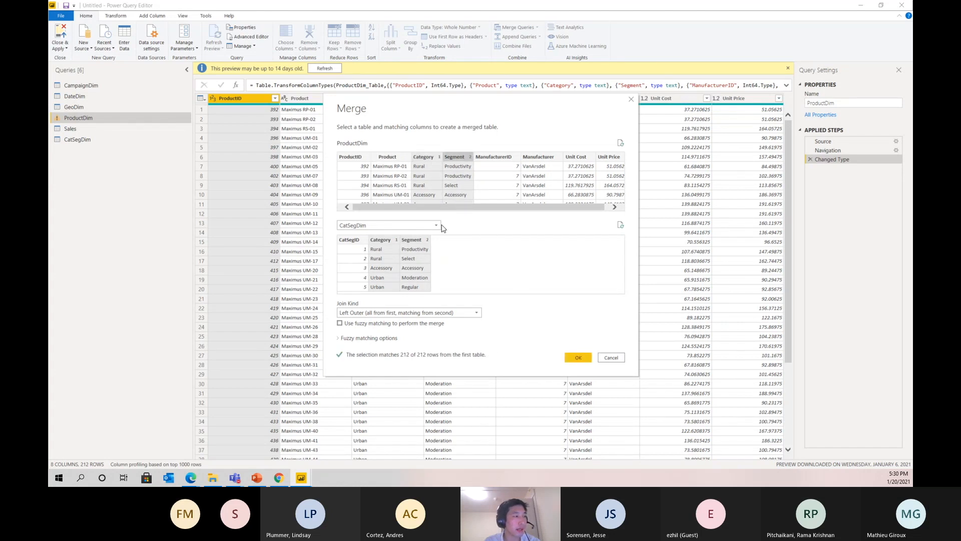
{"action": "left_click", "coordinate": [382, 239]}
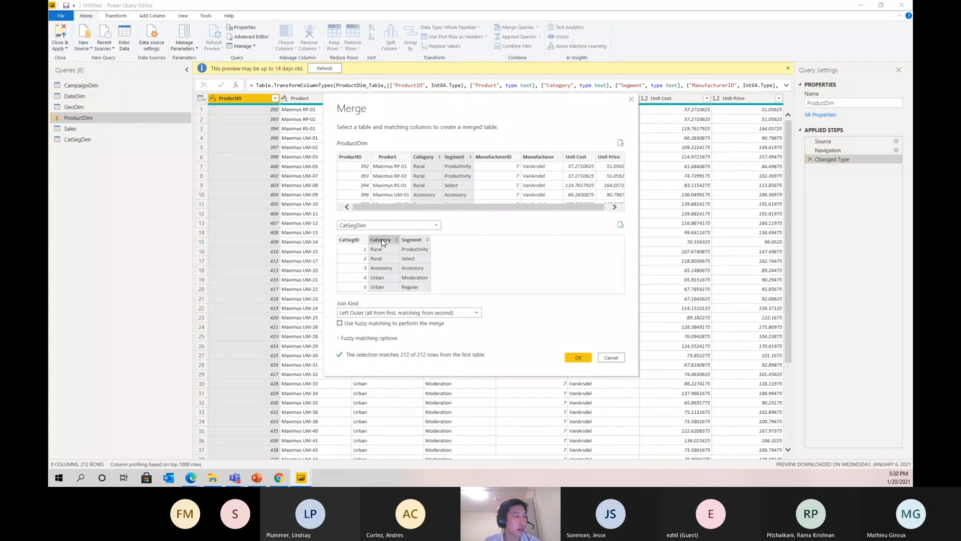
{"action": "left_click", "coordinate": [416, 240], "text": "ctrl"}
{"action": "left_click", "coordinate": [417, 240], "text": "ctrl"}
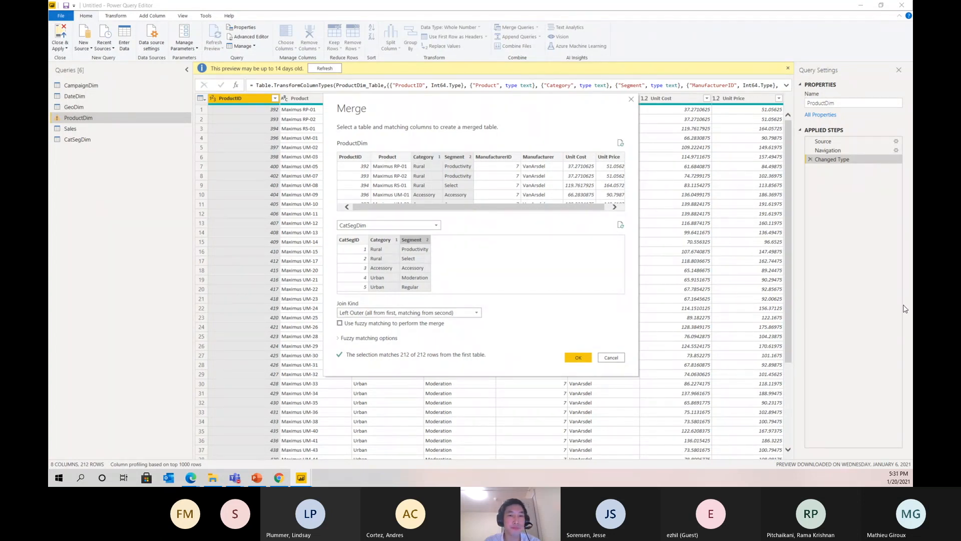
{"action": "left_click", "coordinate": [577, 358]}
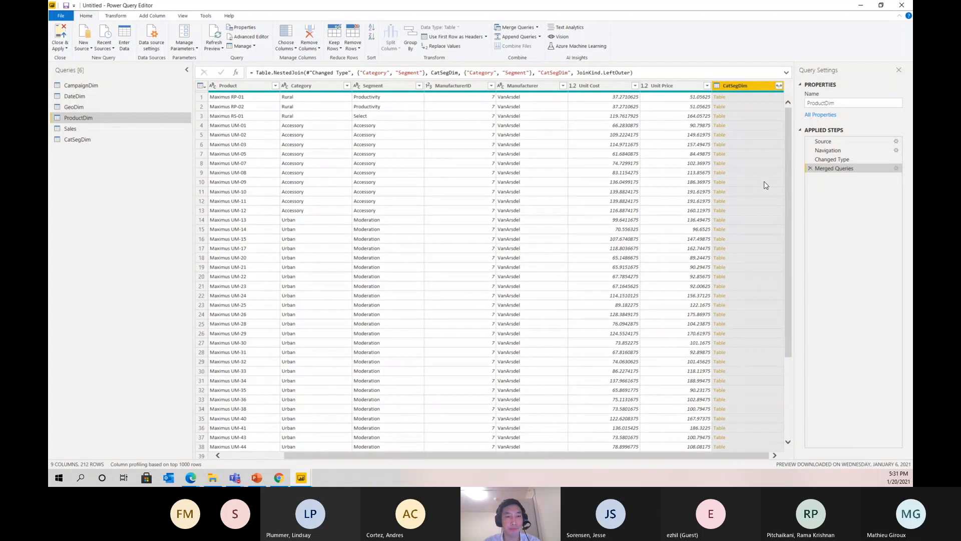
- Expand the merged CatSegDim column to only CatSegID, without the original column name as prefix
{"action": "left_click", "coordinate": [779, 87]}
{"action": "left_click", "coordinate": [648, 150]}
{"action": "left_click", "coordinate": [654, 159]}
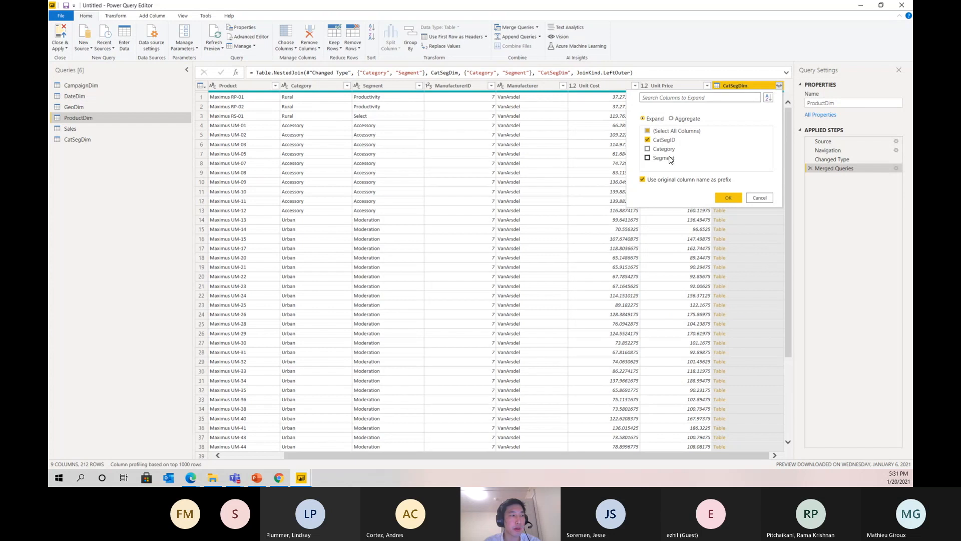
{"action": "left_click", "coordinate": [663, 182]}
{"action": "left_click", "coordinate": [730, 199]}
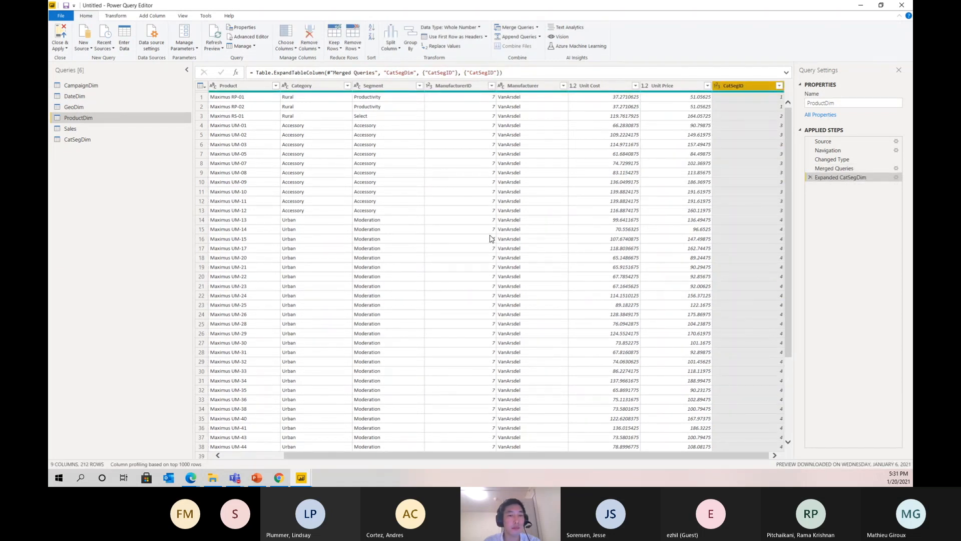
- Remove the Category, Segment, ManufacturerID and Manufacturer columns from ProductDim
{"action": "left_click", "coordinate": [315, 87]}
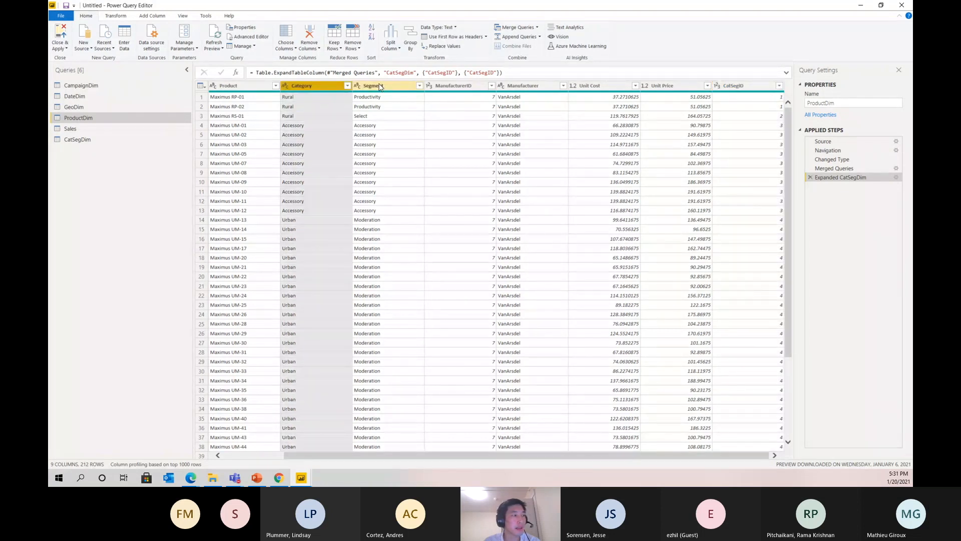
{"action": "left_click", "coordinate": [381, 87], "text": "ctrl"}
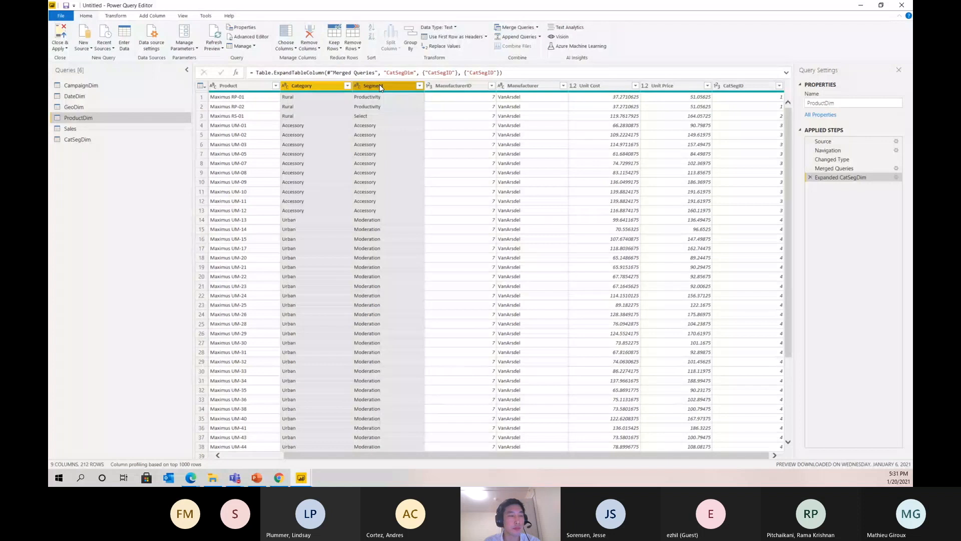
{"action": "left_click", "coordinate": [459, 85], "text": "ctrl"}
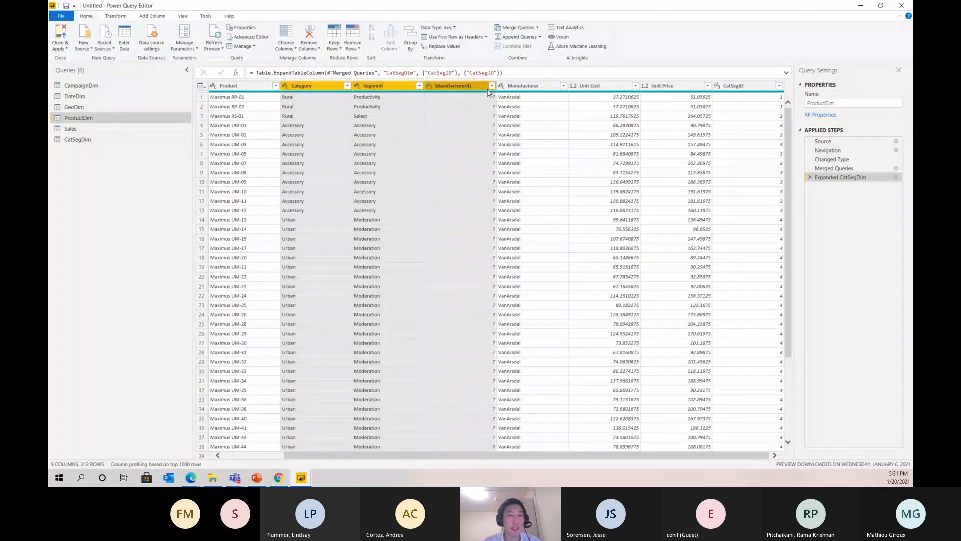
{"action": "left_click", "coordinate": [531, 86], "text": "ctrl"}
{"action": "scroll", "coordinate": [516, 354], "scroll_direction": "down", "scroll_amount": 13}
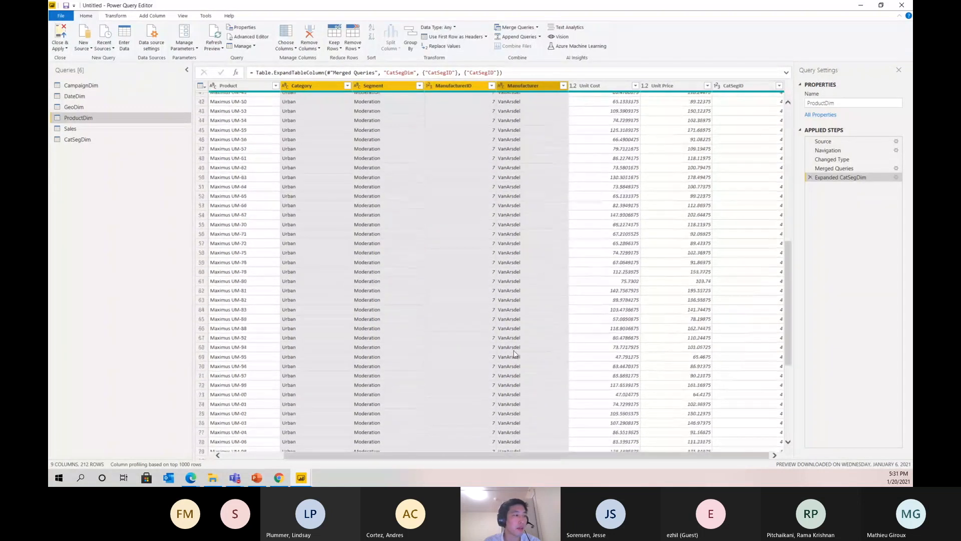
{"action": "scroll", "coordinate": [514, 354], "scroll_direction": "down", "scroll_amount": 20}
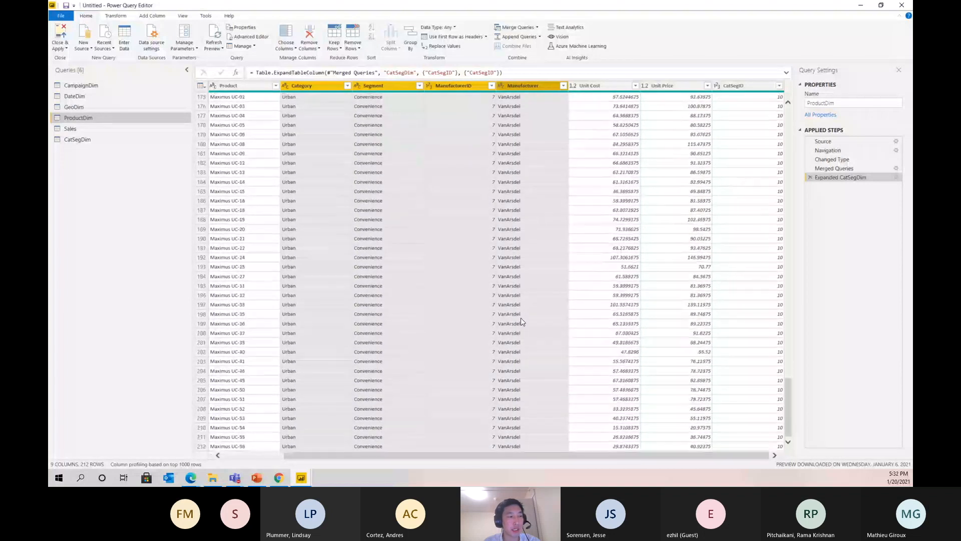
{"action": "scroll", "coordinate": [521, 319], "scroll_direction": "up", "scroll_amount": 20}
{"action": "scroll", "coordinate": [529, 321], "scroll_direction": "up", "scroll_amount": 8}
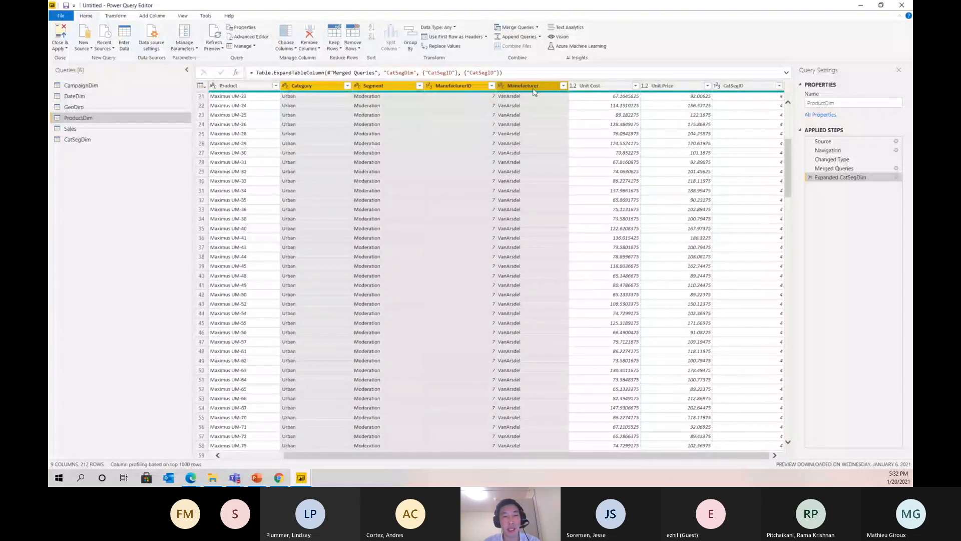
{"action": "scroll", "coordinate": [539, 178], "scroll_direction": "up", "scroll_amount": 7}
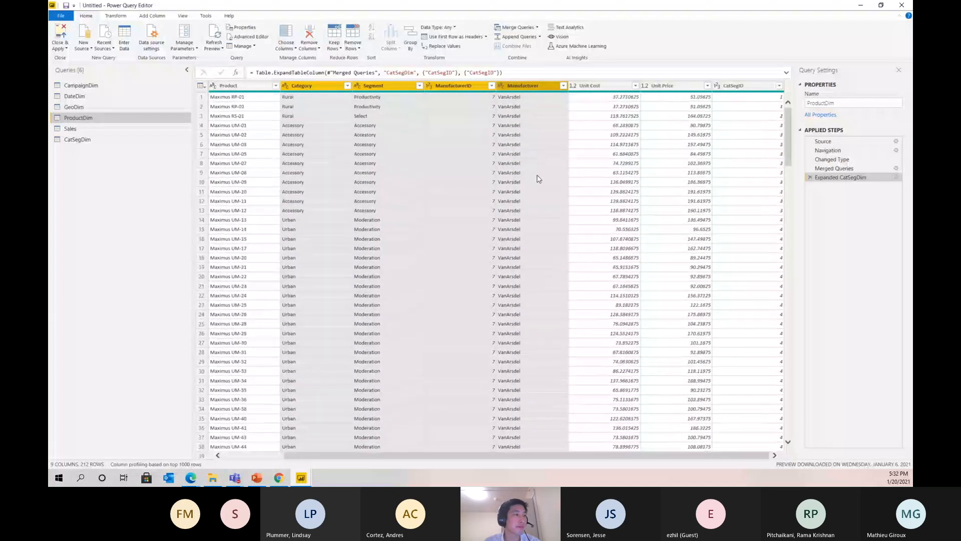
{"action": "right_click", "coordinate": [532, 90]}
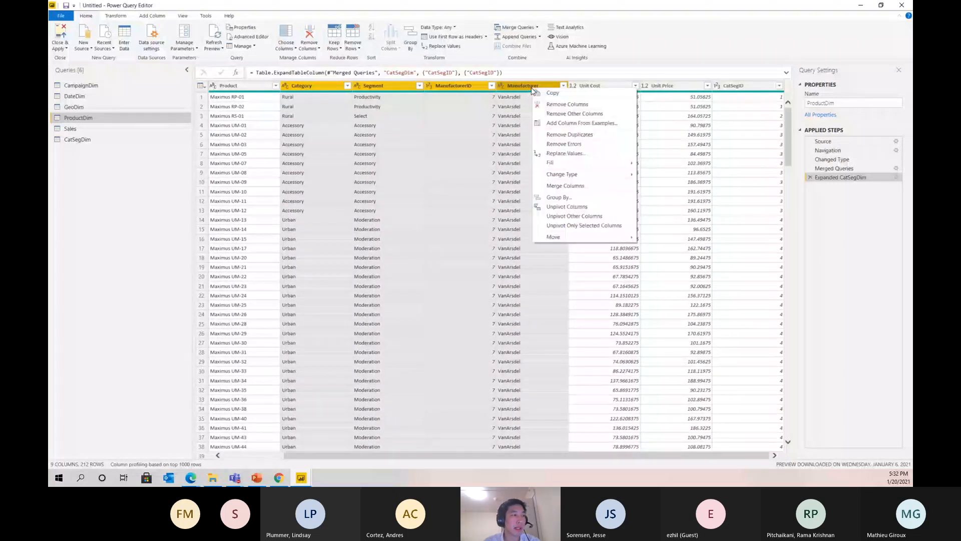
{"action": "left_click", "coordinate": [560, 104]}
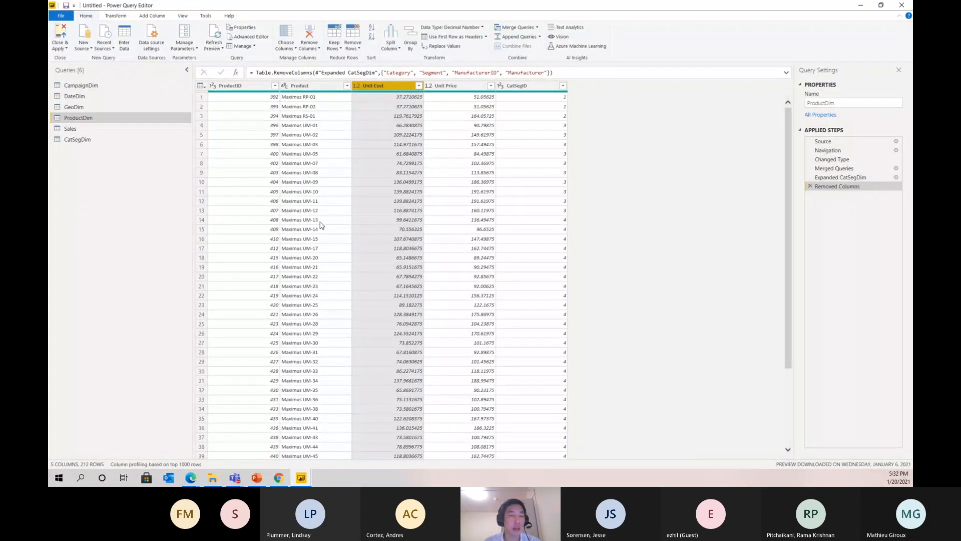
- Reorder the ProductDim columns so CatSegID follows ProductID and Unit Price comes before Unit Cost
{"action": "mouse_move", "coordinate": [526, 87]}
{"action": "left_mouse_down"}
{"action": "mouse_move", "coordinate": [263, 93]}
{"action": "mouse_move", "coordinate": [307, 99]}
{"action": "left_mouse_up"}
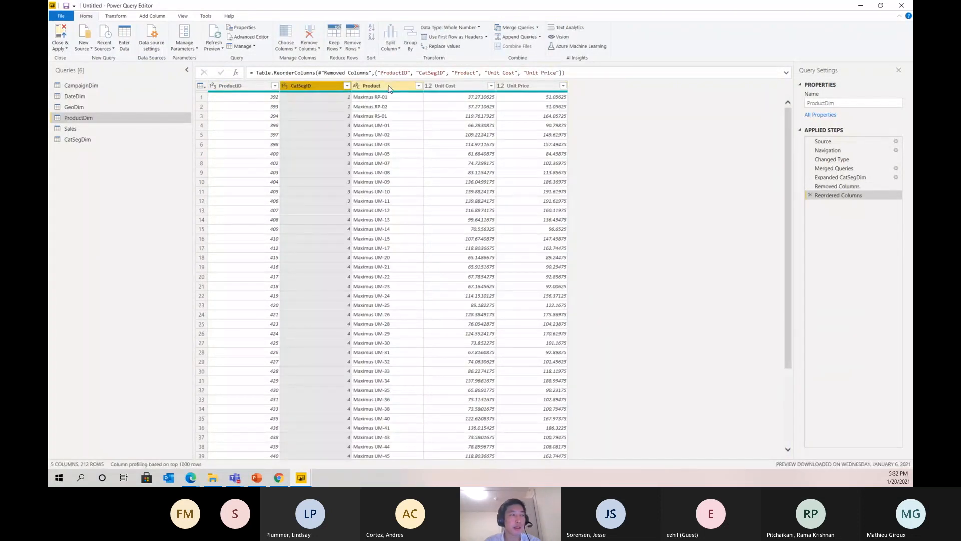
{"action": "left_click_drag", "start_coordinate": [521, 86], "coordinate": [483, 134]}
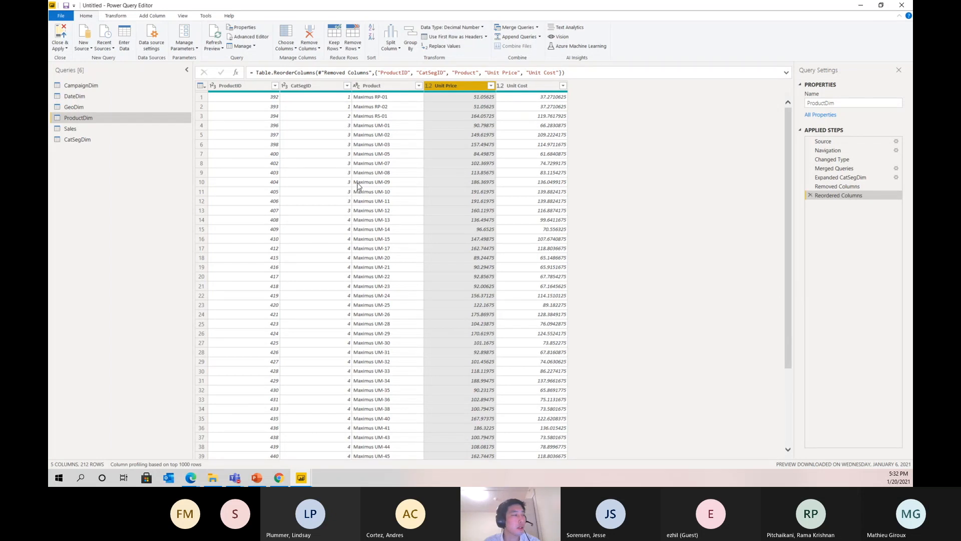
- Load the CustomerDim table from the recently used VanArsdel_Actuals.xlsx workbook as a new query
{"action": "left_click", "coordinate": [86, 48]}
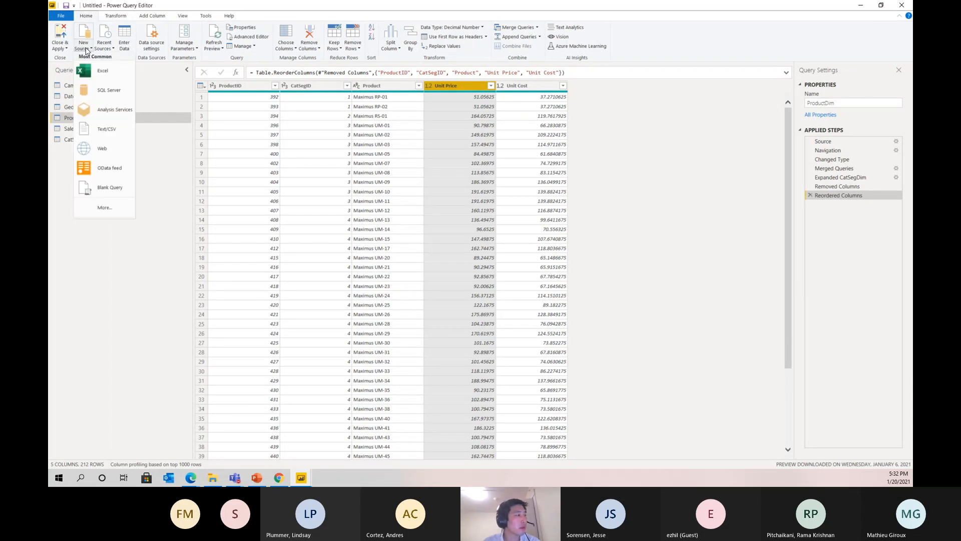
{"action": "left_click", "coordinate": [106, 49]}
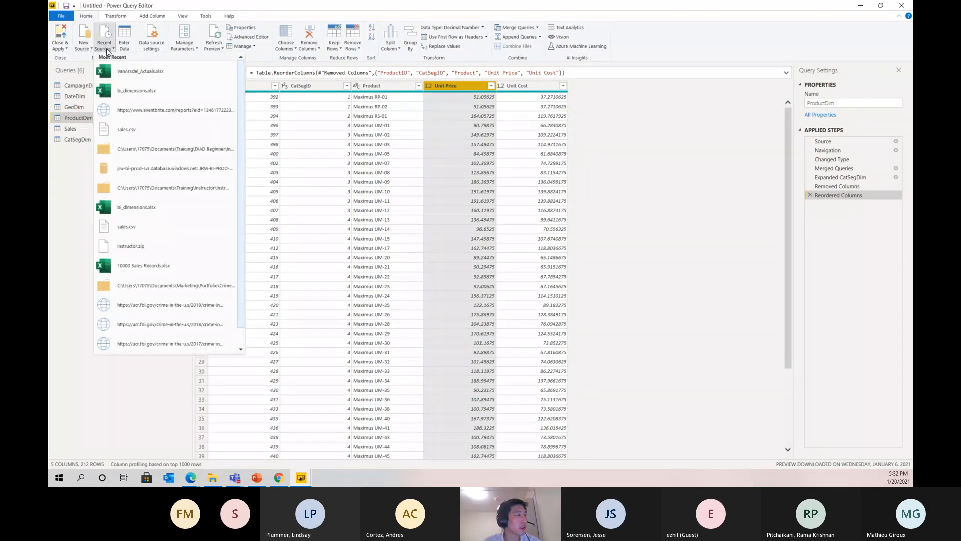
{"action": "left_click", "coordinate": [126, 76]}
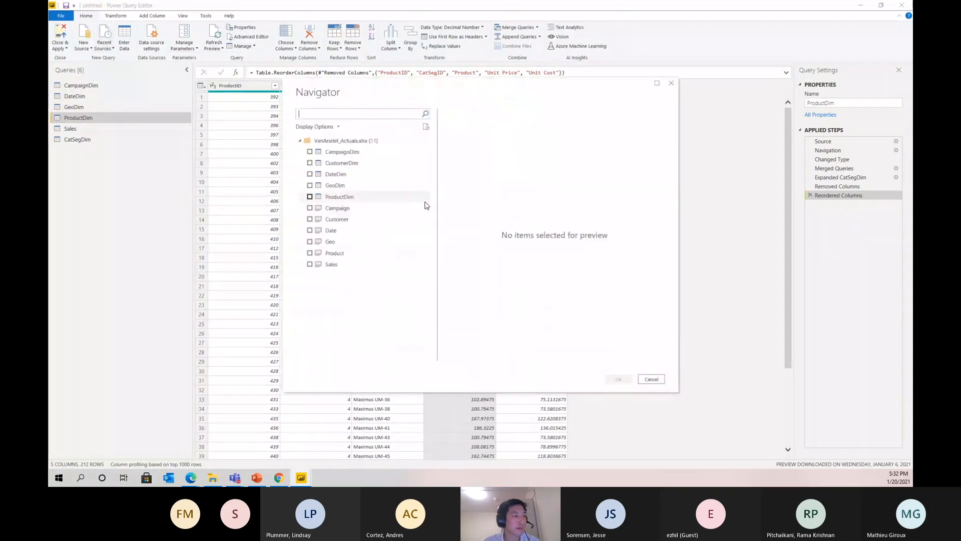
{"action": "left_click", "coordinate": [342, 163]}
{"action": "left_click", "coordinate": [310, 163]}
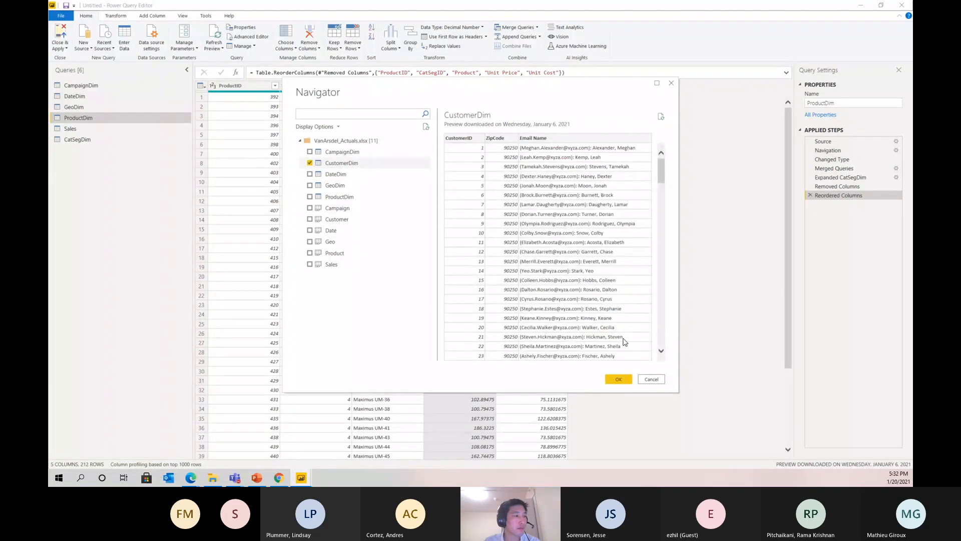
{"action": "left_click", "coordinate": [617, 379]}
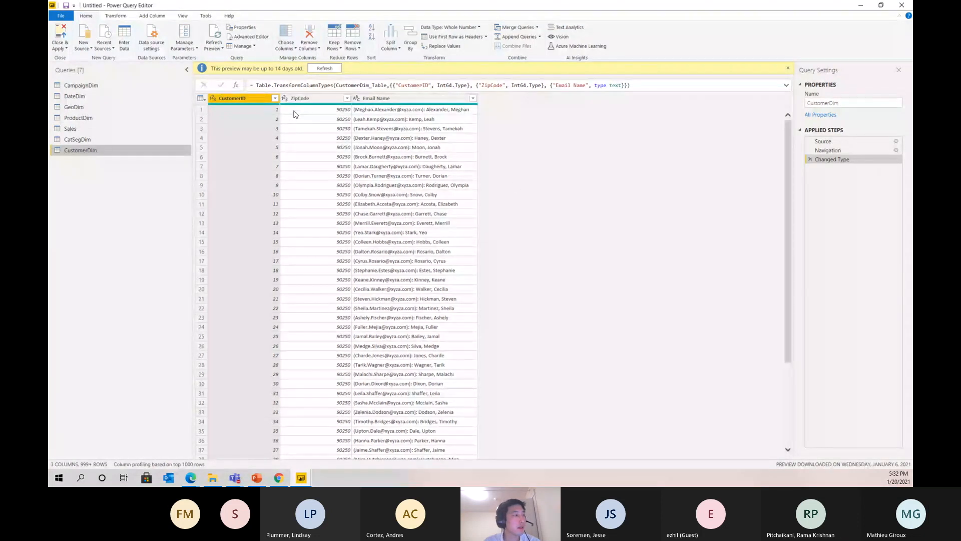
- Change the ZipCode column of CustomerDim to Text, replacing the existing type conversion
{"action": "left_click", "coordinate": [315, 100]}
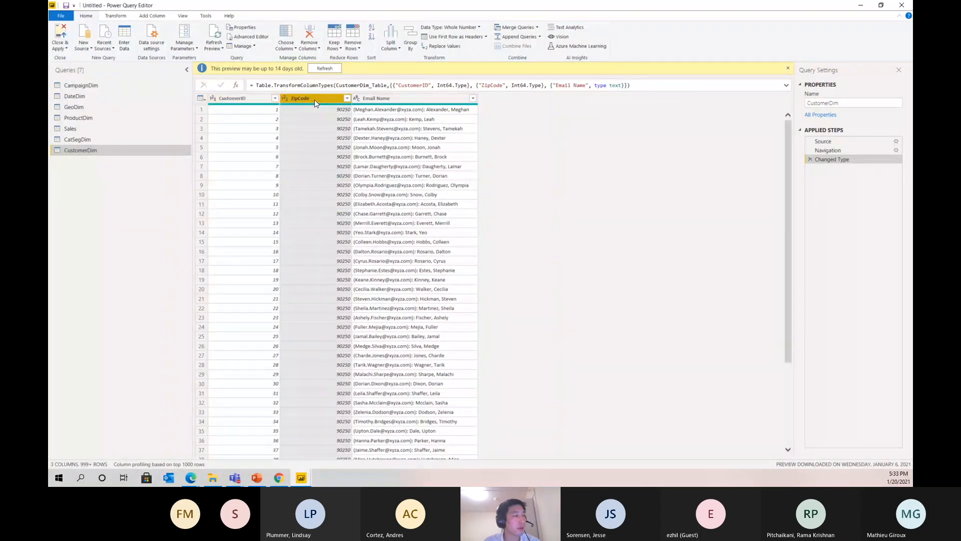
{"action": "right_click", "coordinate": [315, 102]}
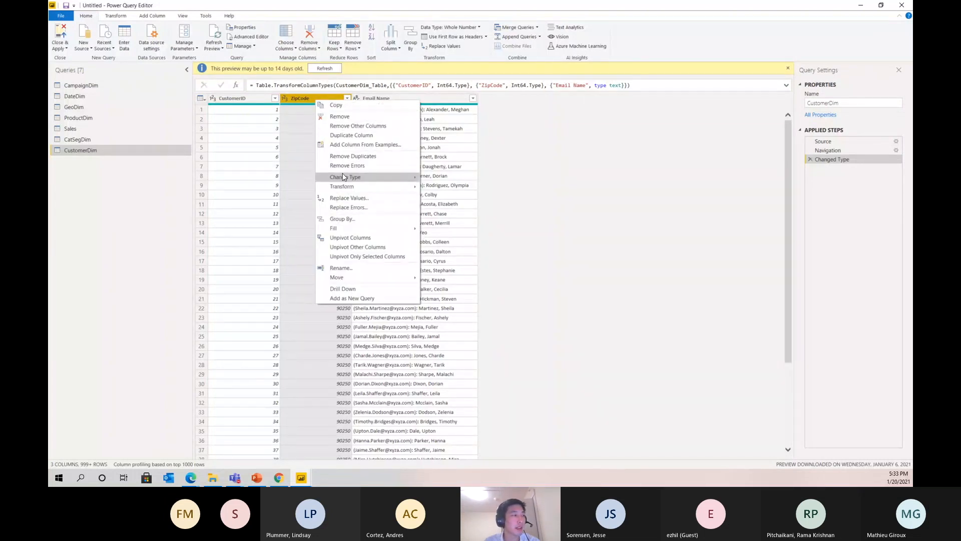
{"action": "mouse_move", "coordinate": [344, 178]}
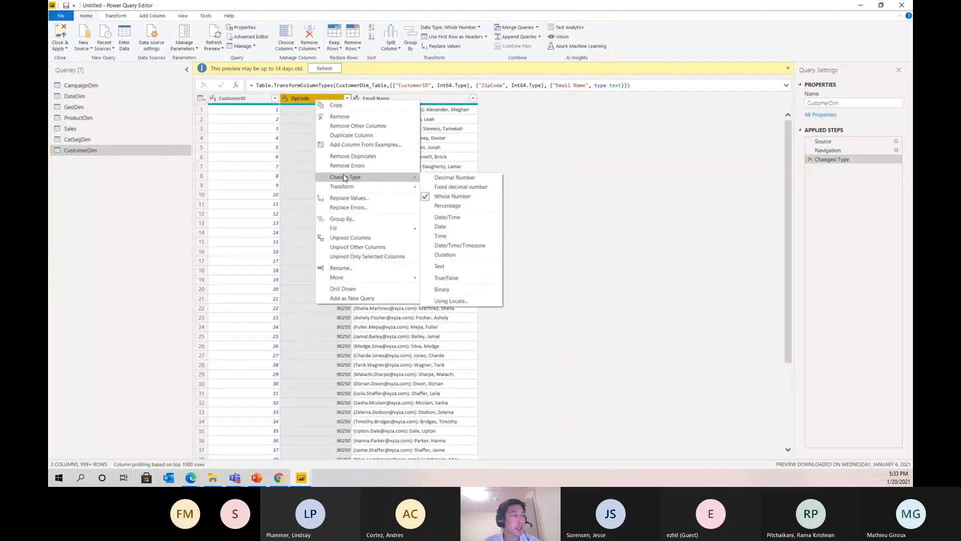
{"action": "left_click", "coordinate": [458, 267]}
{"action": "left_click", "coordinate": [473, 261]}
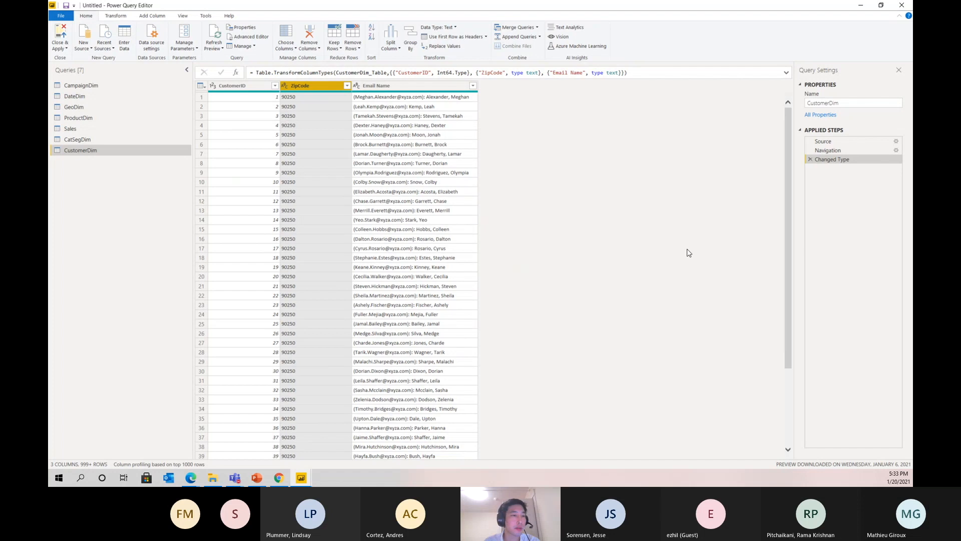
- Split the Email Name column at each occurrence of a custom colon delimiter
{"action": "left_click", "coordinate": [396, 86]}
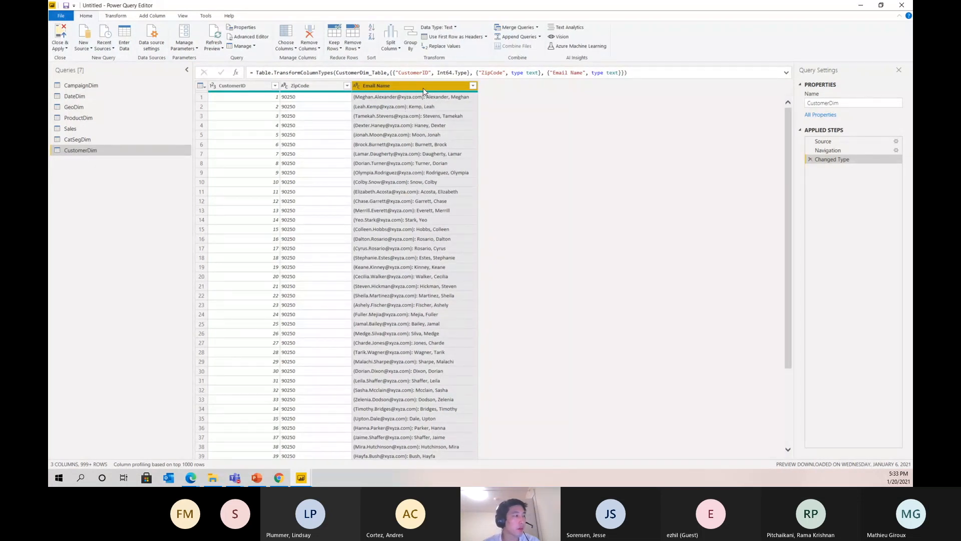
{"action": "right_click", "coordinate": [424, 88]}
{"action": "mouse_move", "coordinate": [463, 208]}
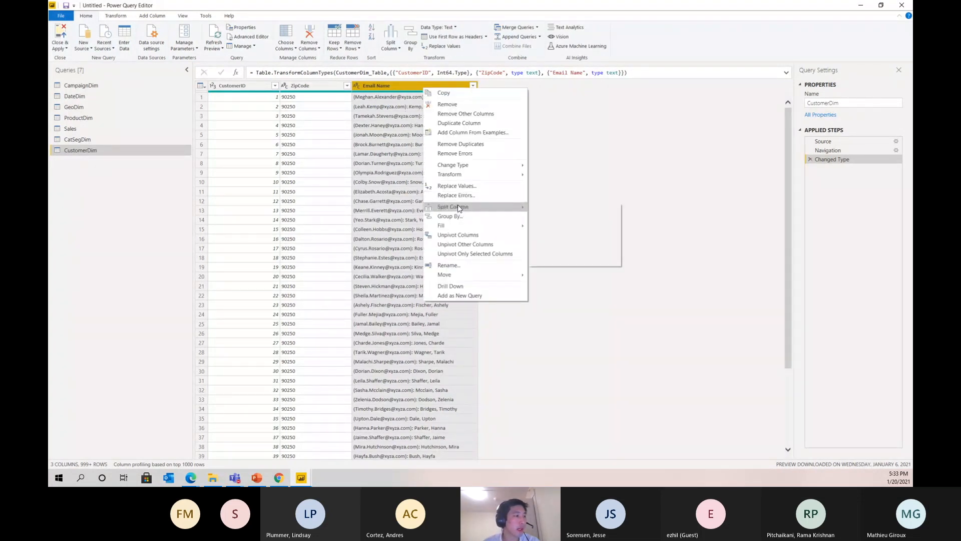
{"action": "left_click", "coordinate": [565, 211]}
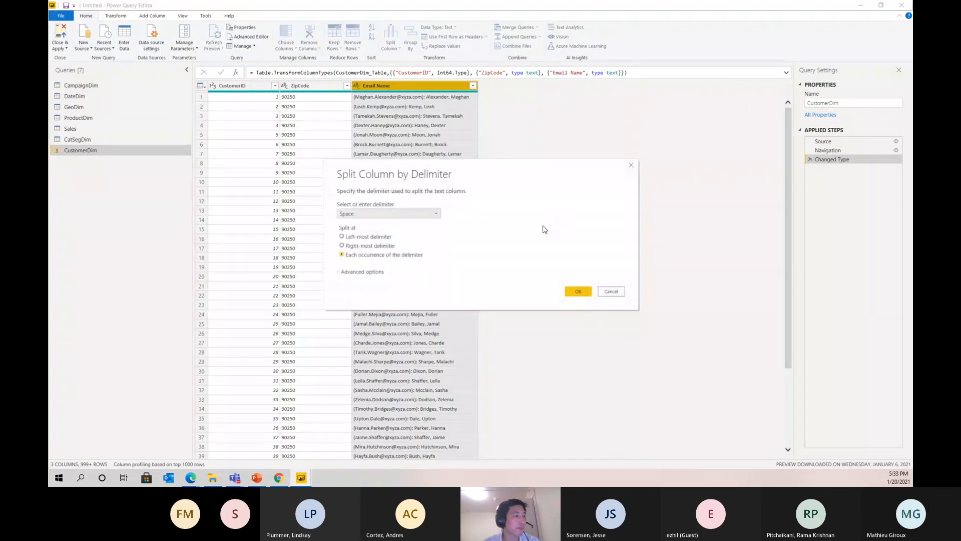
{"action": "left_click", "coordinate": [363, 215]}
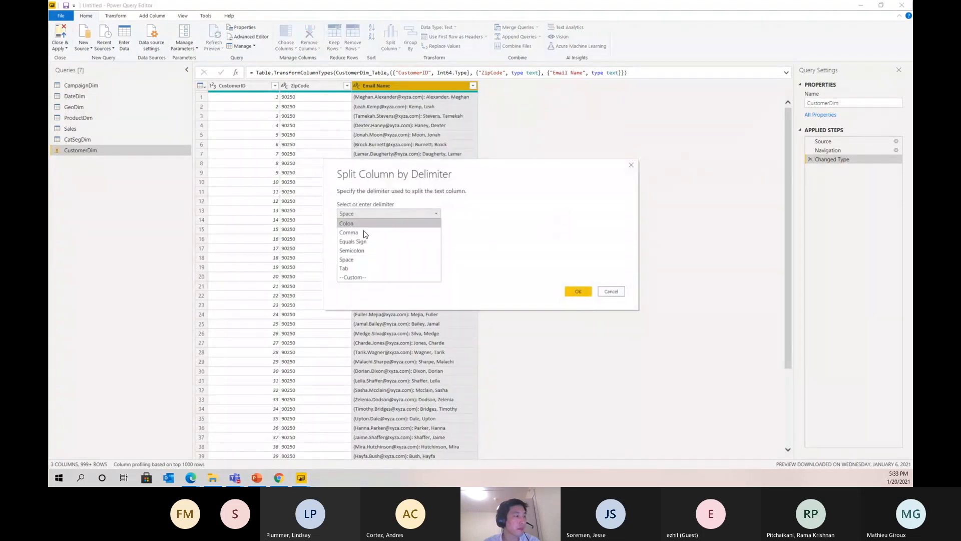
{"action": "left_click", "coordinate": [369, 281]}
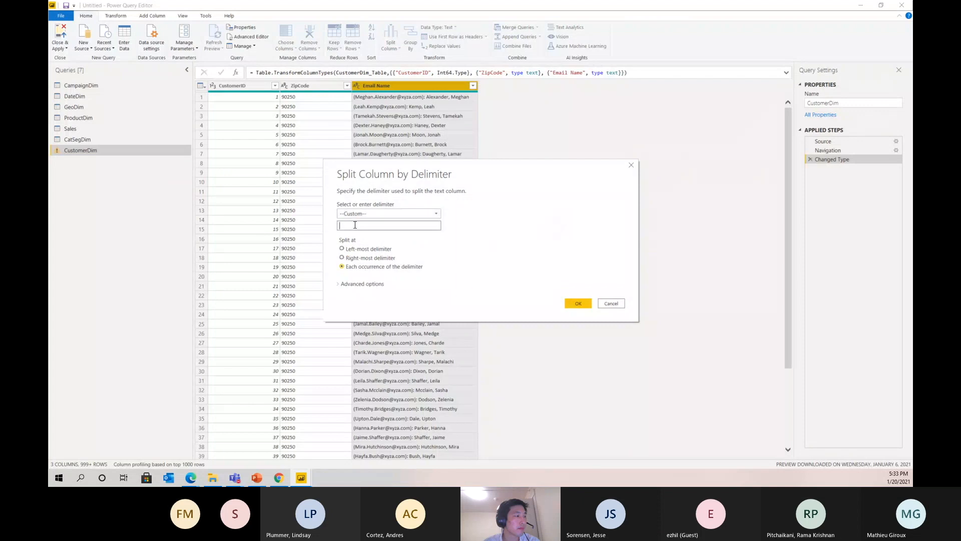
{"action": "type", "text": ":"}
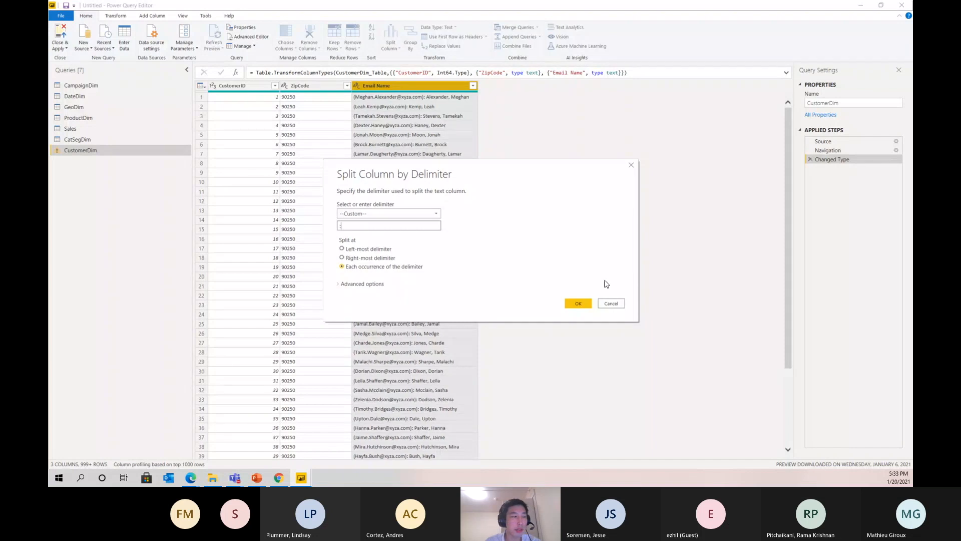
{"action": "left_click", "coordinate": [577, 304]}
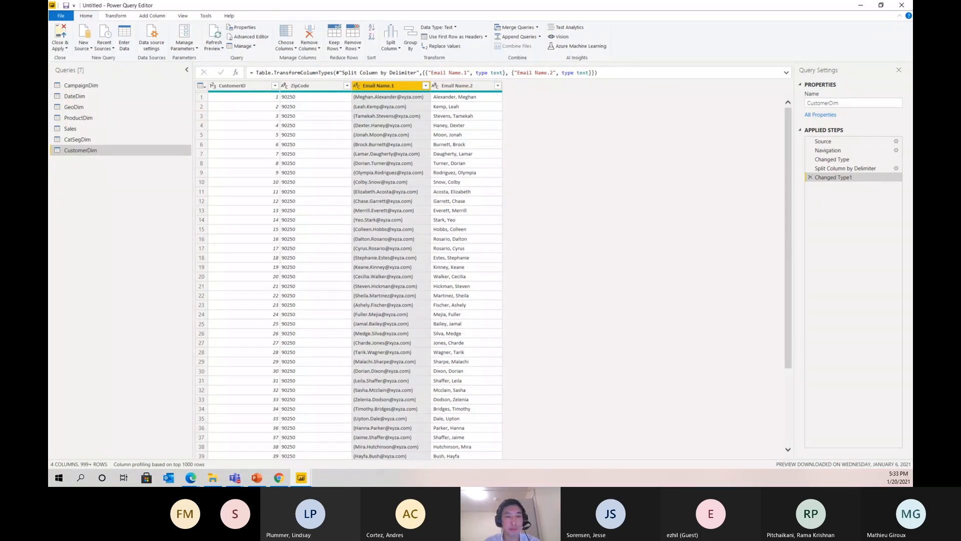
- Add a custom column named Separator to CustomerDim with the formula Text.PositionOf([Email Name.2], ",")
{"action": "left_click", "coordinate": [457, 86]}
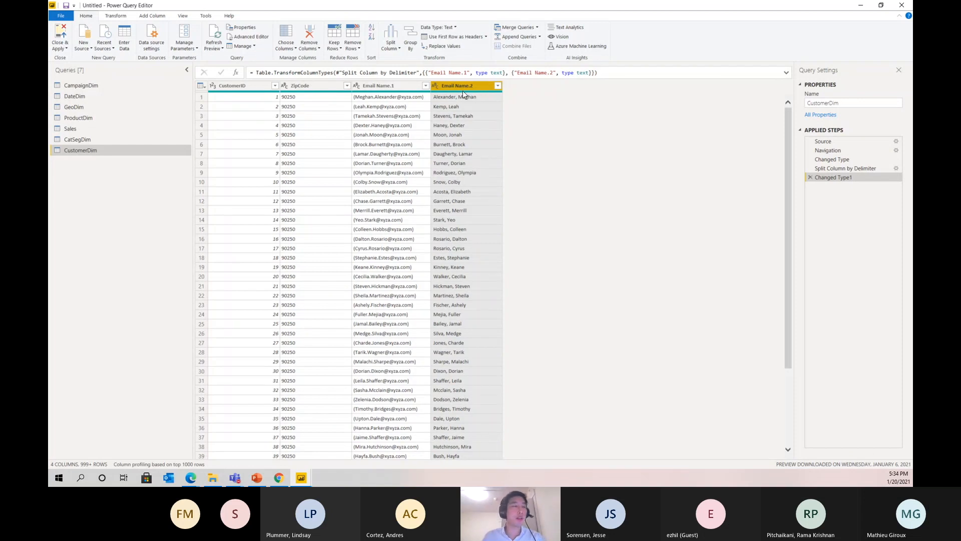
{"action": "left_click", "coordinate": [156, 19]}
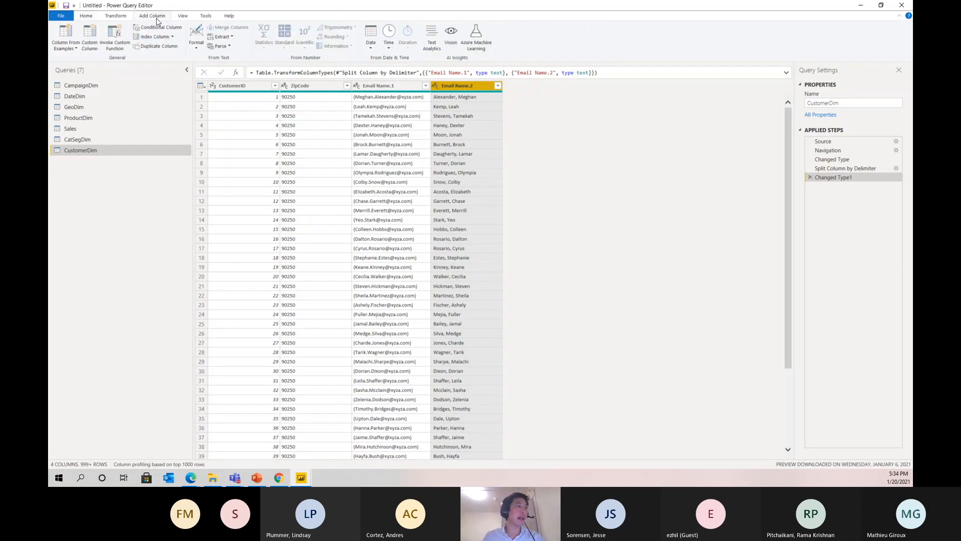
{"action": "left_click", "coordinate": [88, 40]}
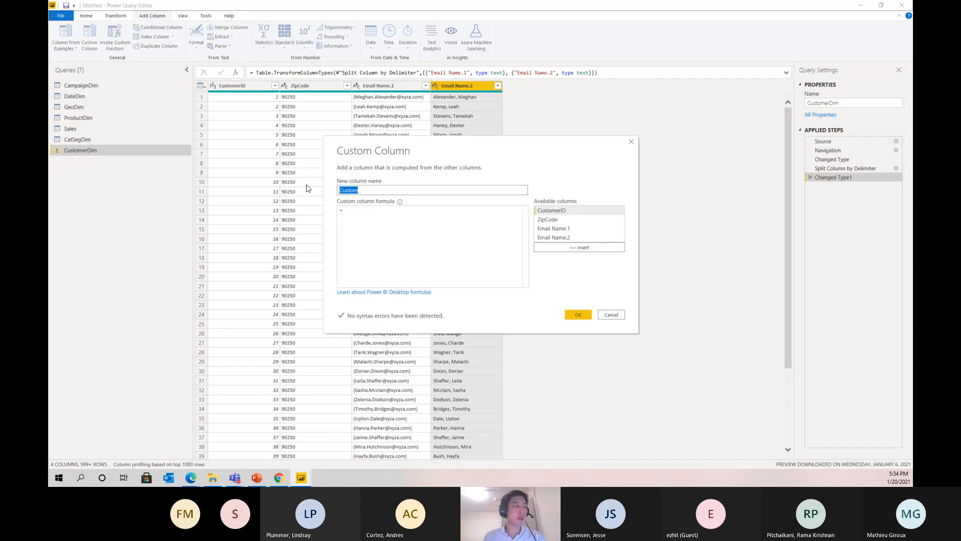
{"action": "type", "text": "Separator"}
{"action": "left_click", "coordinate": [400, 241]}
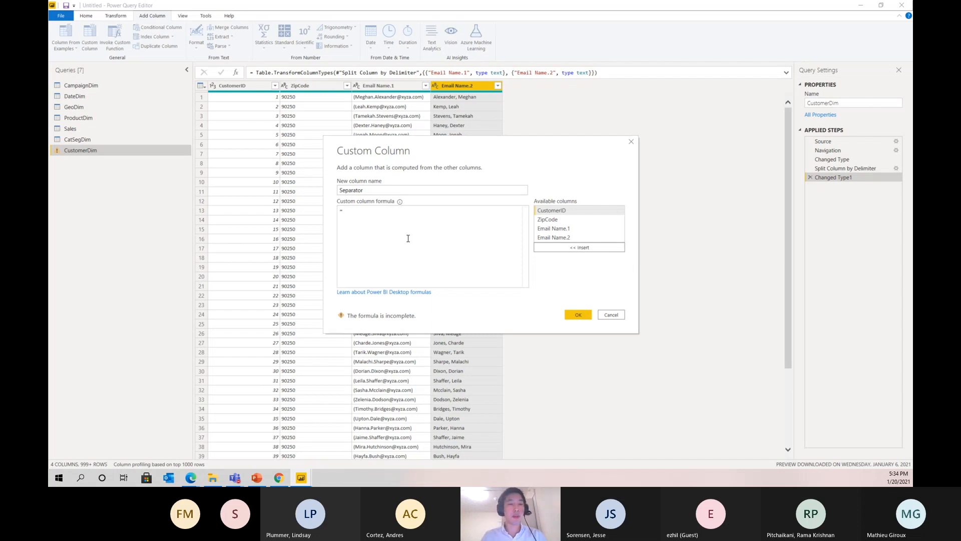
{"action": "type", "text": "Te"}
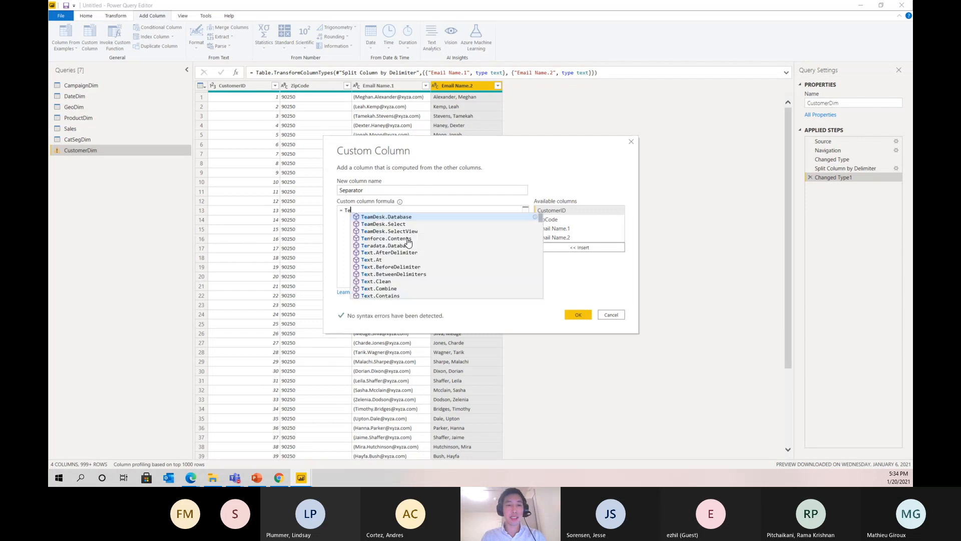
{"action": "type", "text": "xt.Position"}
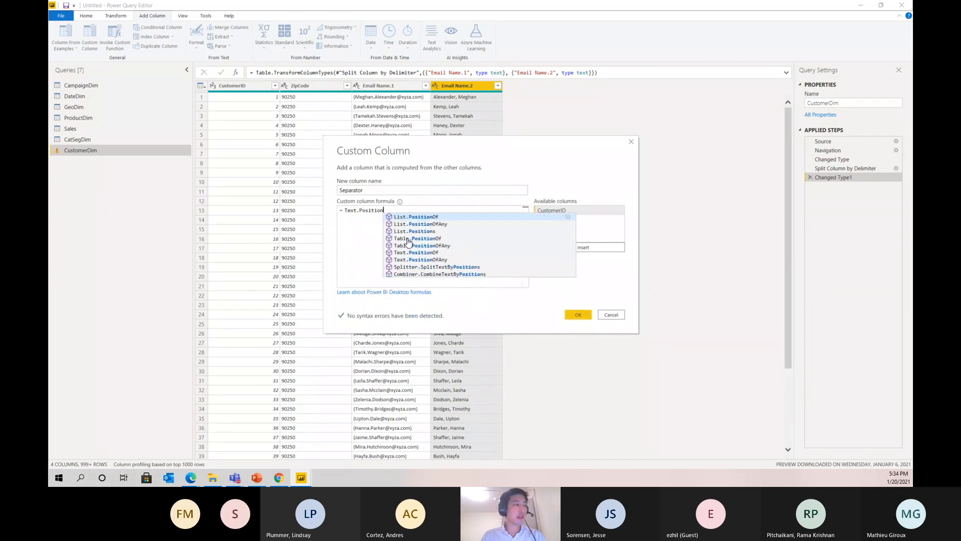
{"action": "type", "text": "Of"}
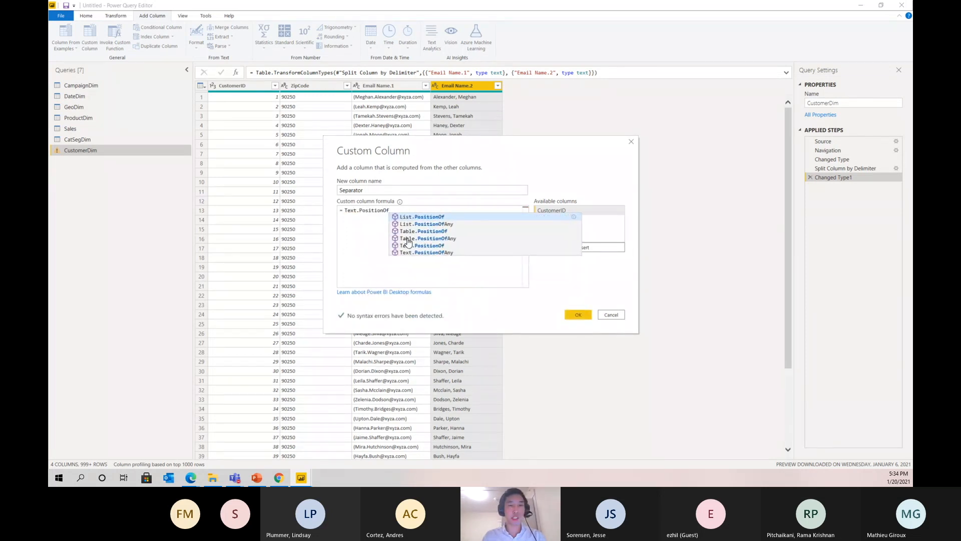
{"action": "type", "text": "("}
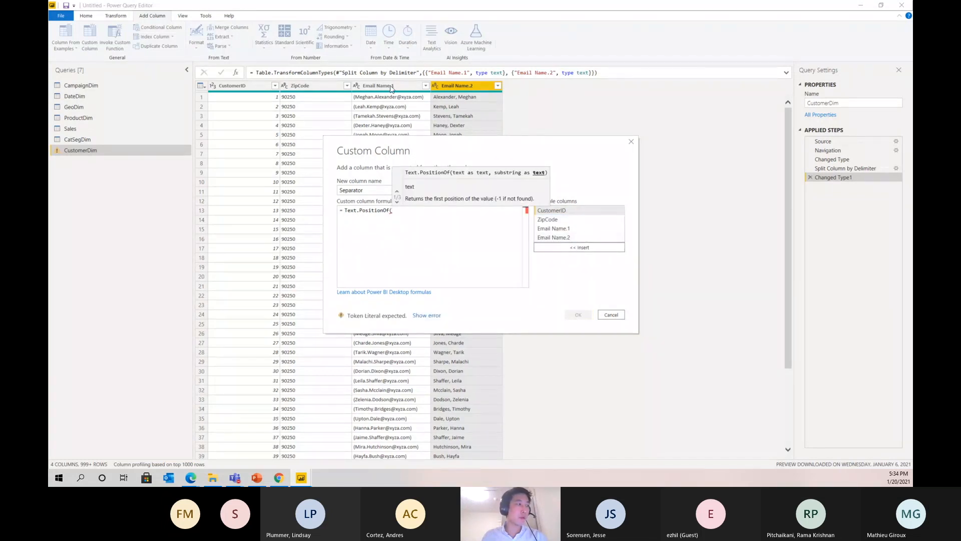
{"action": "double_click", "coordinate": [569, 238]}
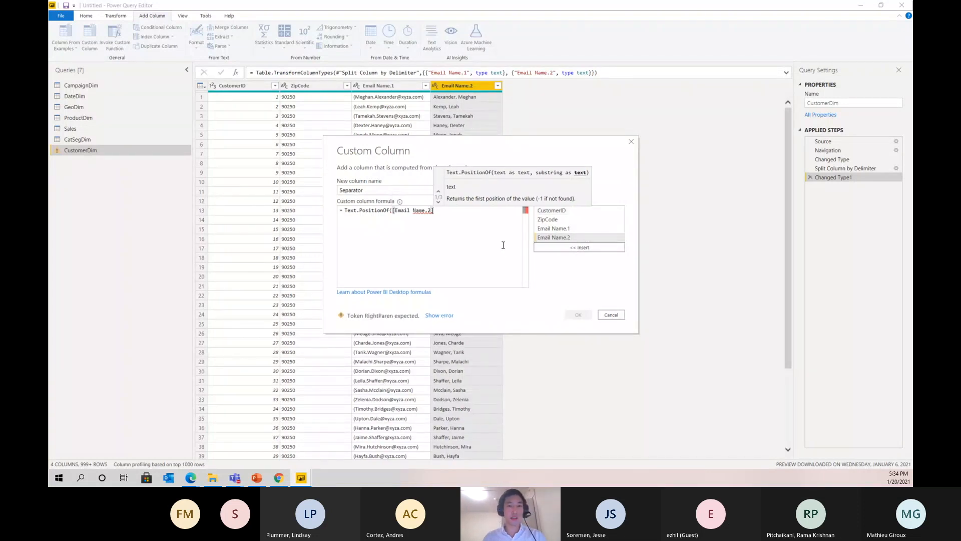
{"action": "type", "text": ", \",\")"}
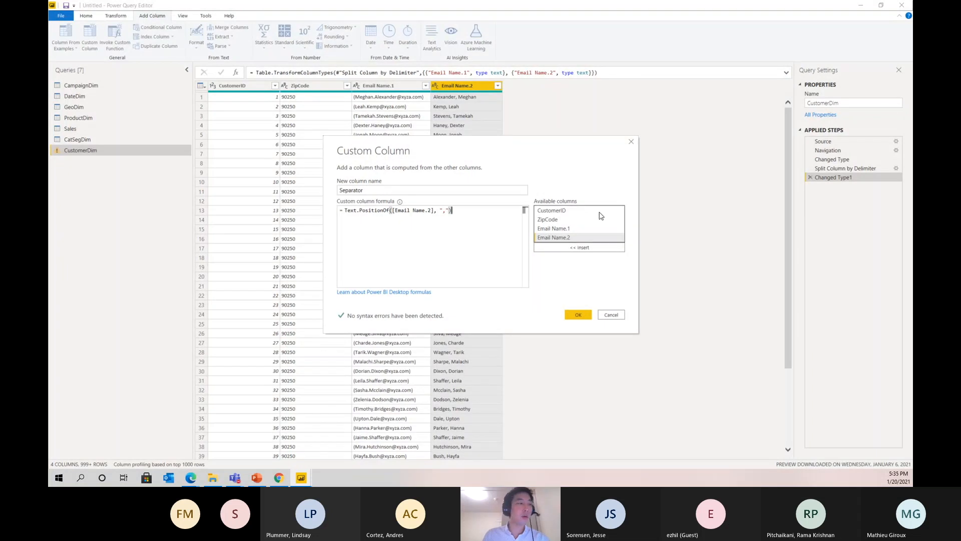
{"action": "left_click", "coordinate": [578, 315]}
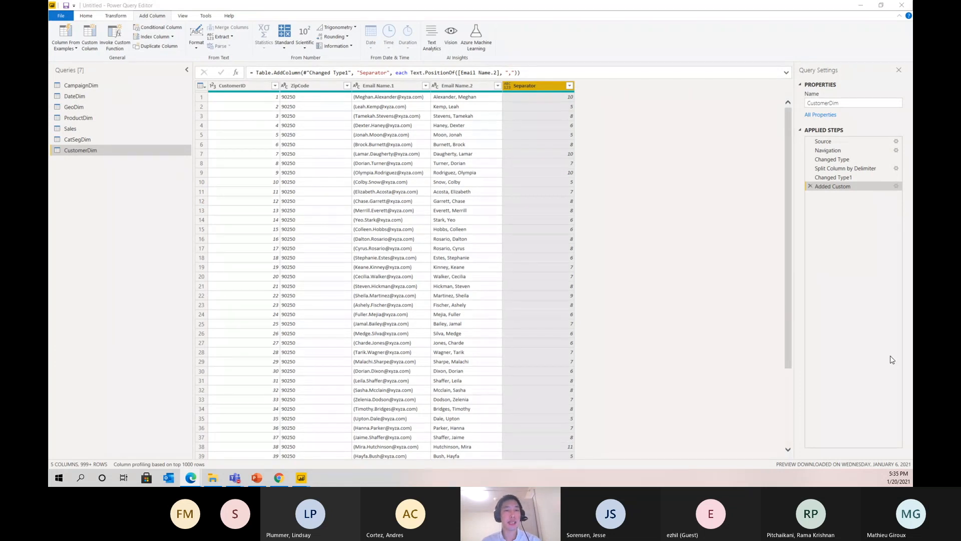
- Add a custom column named Last Name with the formula Text.Start([Email Name.2], [Separator])
{"action": "left_click", "coordinate": [90, 44]}
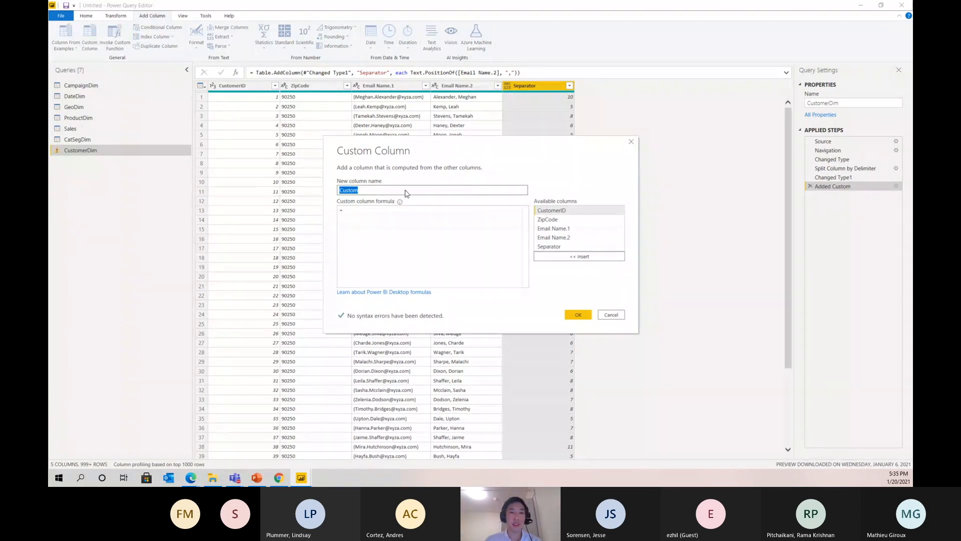
{"action": "type", "text": "Last Name"}
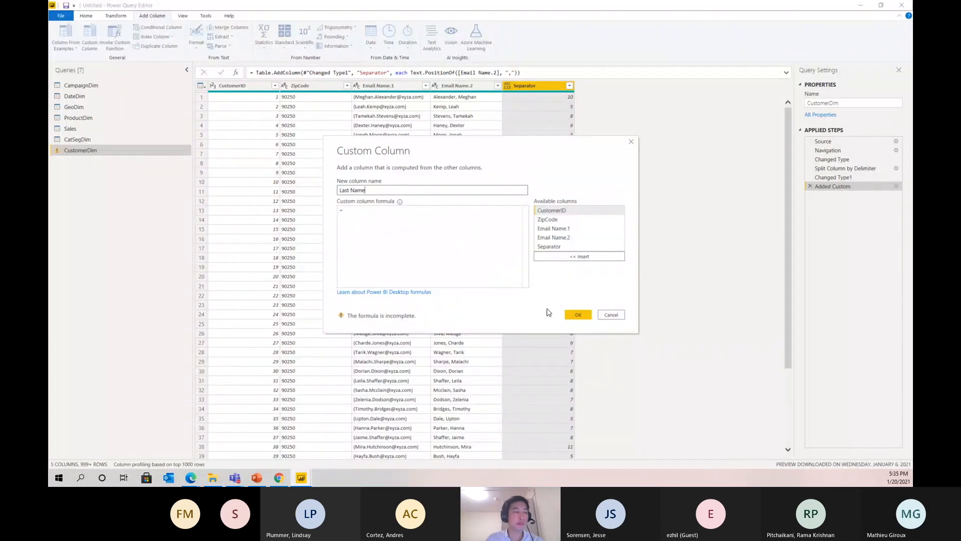
{"action": "left_click", "coordinate": [471, 258]}
{"action": "type", "text": "Te"}
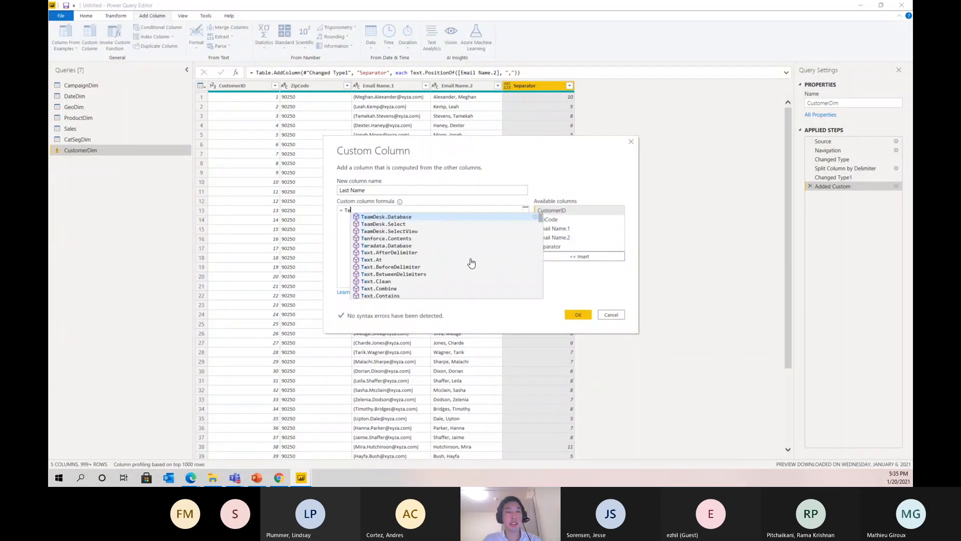
{"action": "type", "text": "xt.Start("}
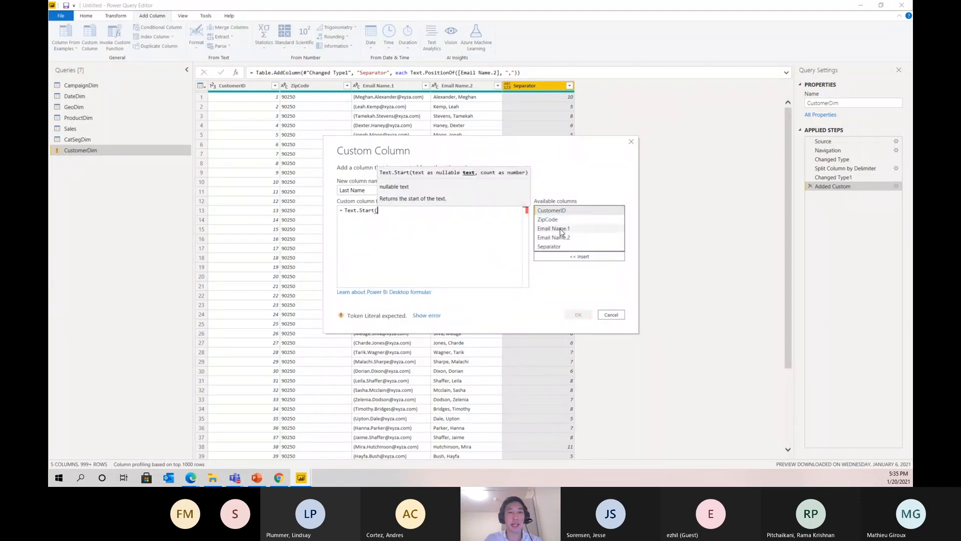
{"action": "double_click", "coordinate": [575, 242]}
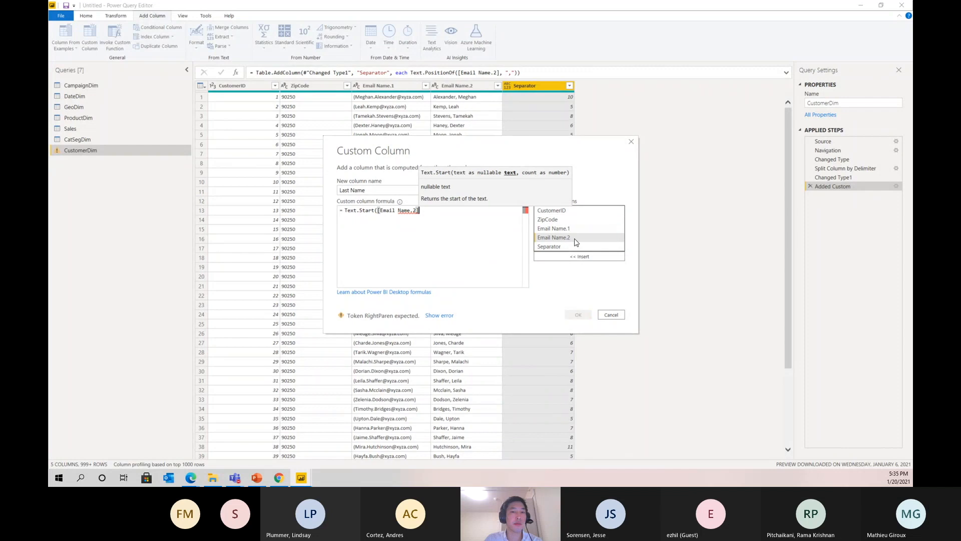
{"action": "type", "text": ","}
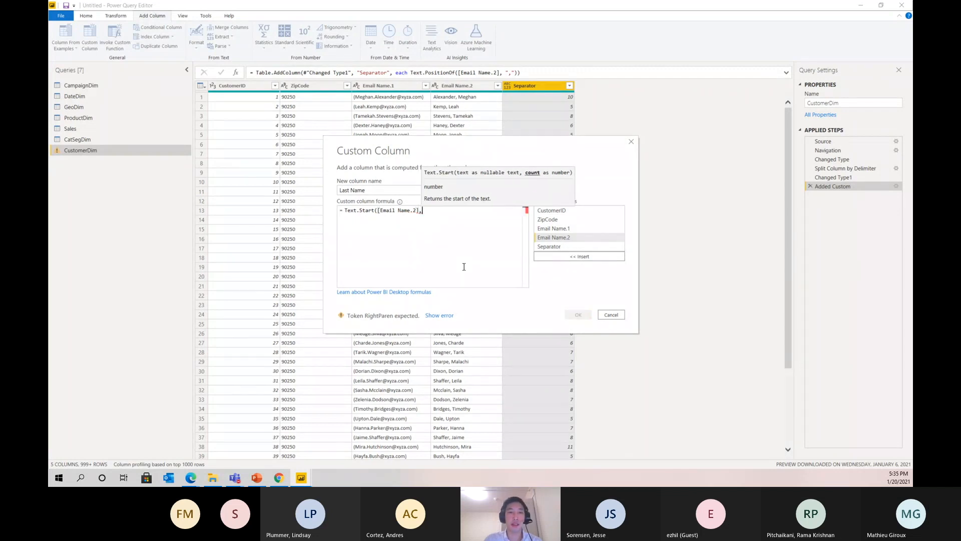
{"action": "double_click", "coordinate": [563, 247]}
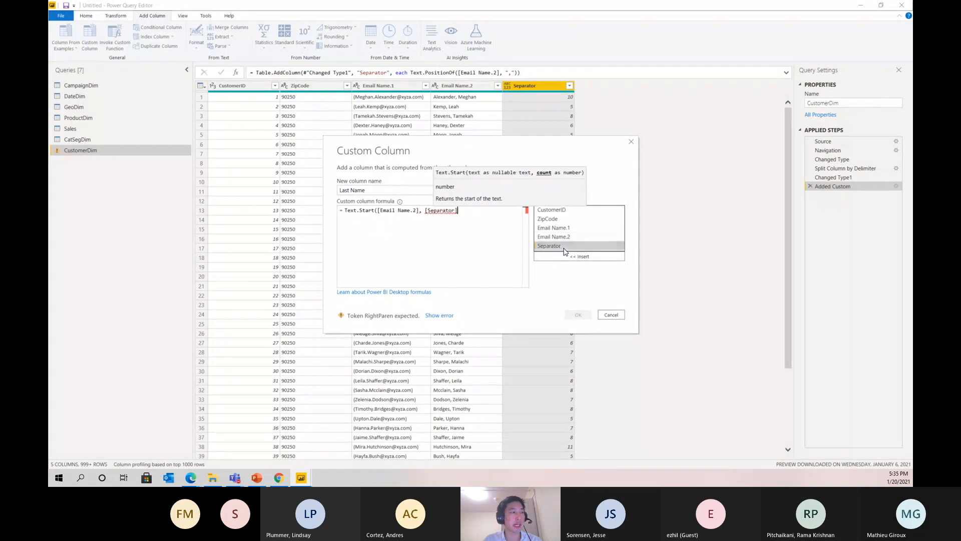
{"action": "type", "text": ")"}
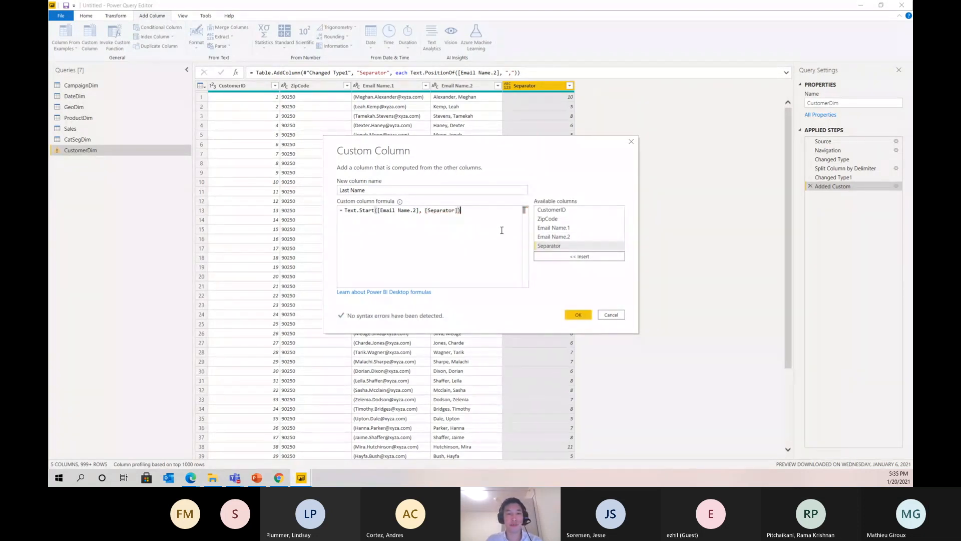
{"action": "left_click", "coordinate": [578, 314]}
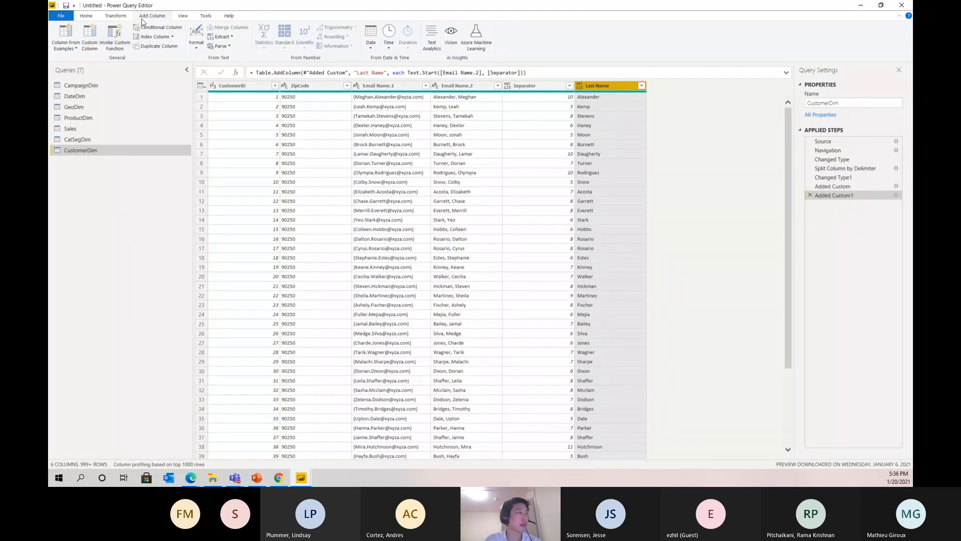
- Add a custom column named First Name with the formula Text.Range([Email Name.2], [Separator]+ 2)
{"action": "left_click", "coordinate": [90, 36]}
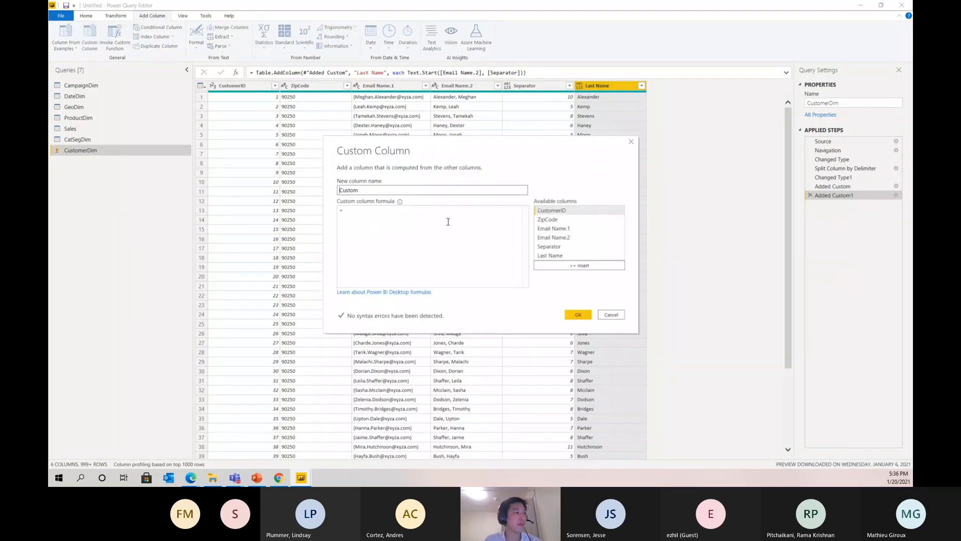
{"action": "double_click", "coordinate": [408, 190]}
{"action": "type", "text": "First Name"}
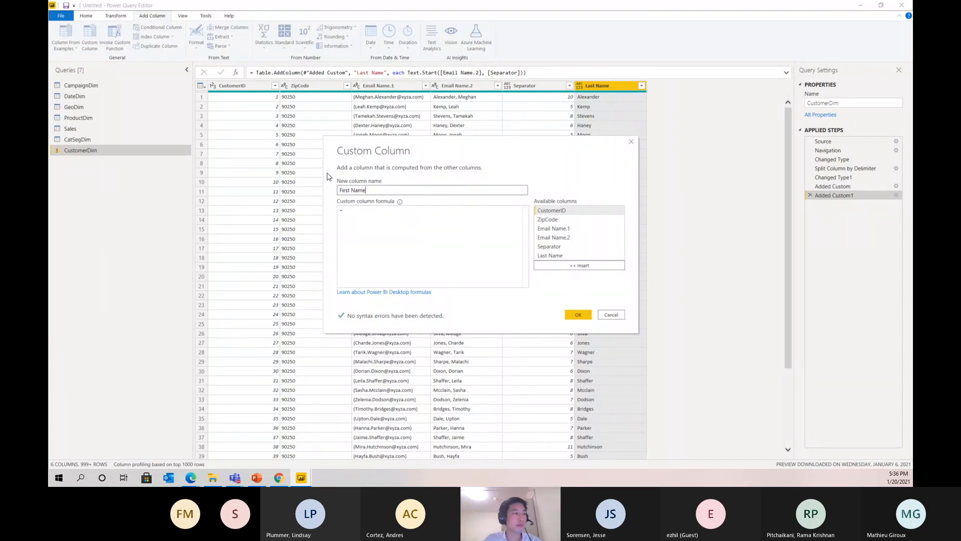
{"action": "left_click", "coordinate": [399, 230]}
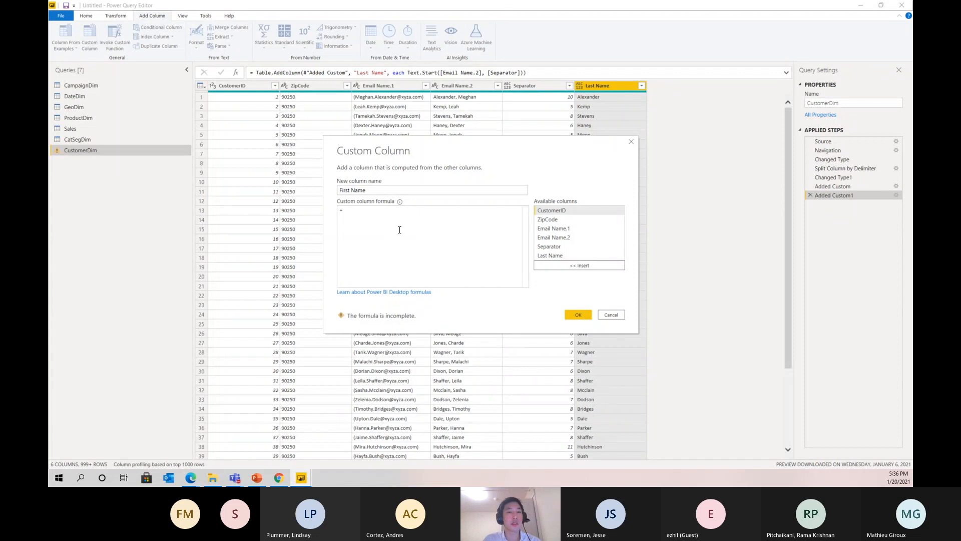
{"action": "type", "text": "Text.Range("}
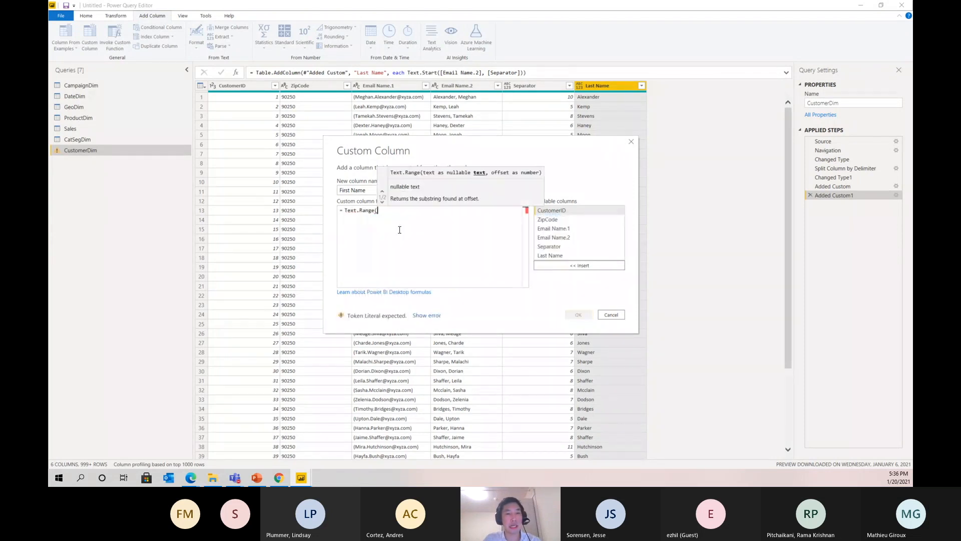
{"action": "double_click", "coordinate": [555, 237]}
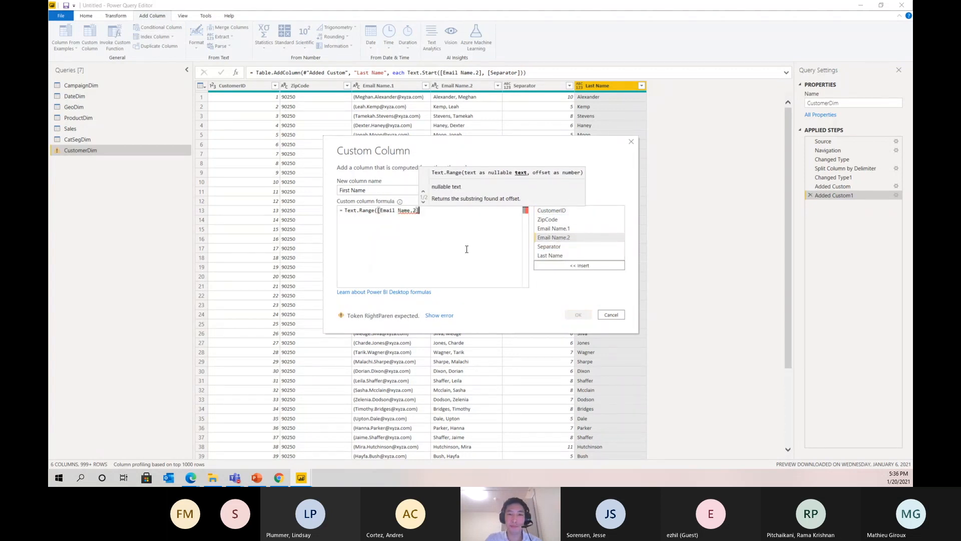
{"action": "type", "text": ","}
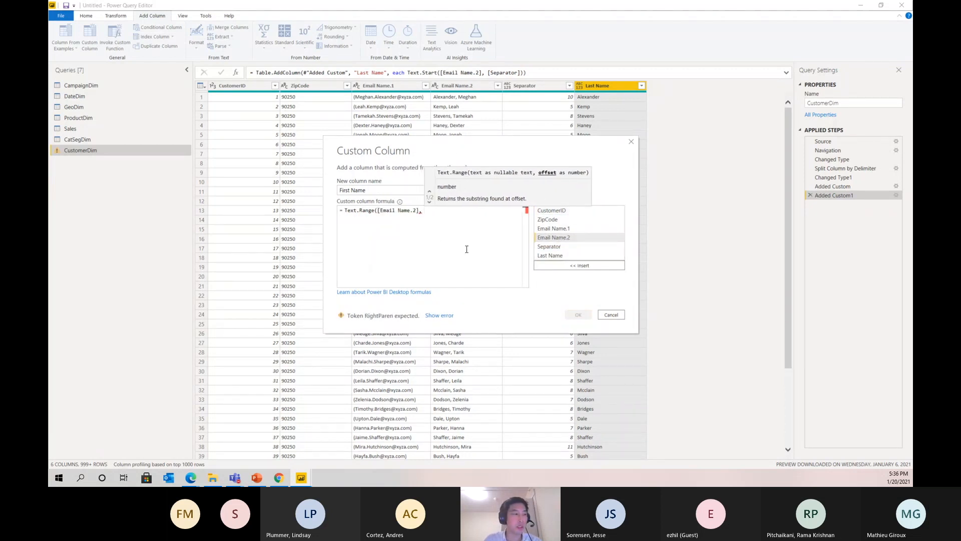
{"action": "double_click", "coordinate": [549, 247]}
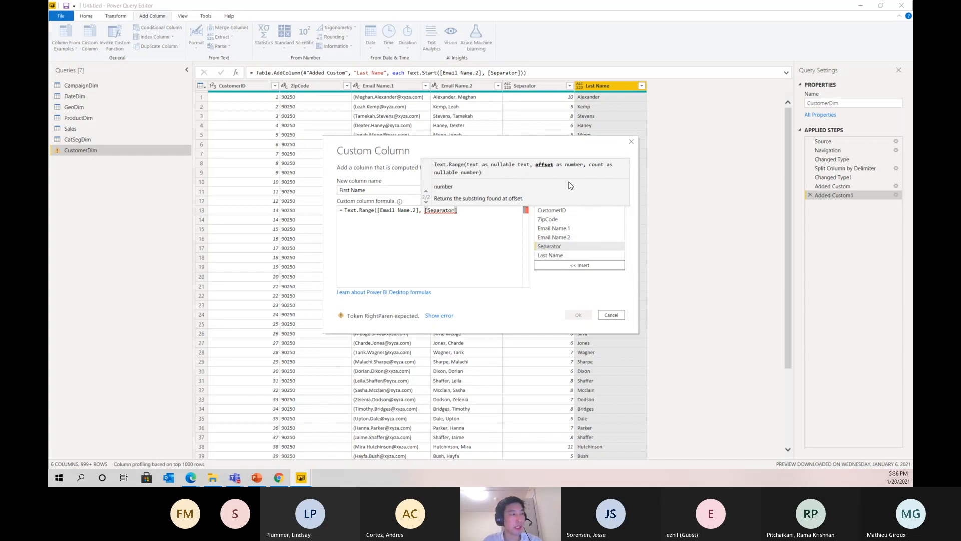
{"action": "type", "text": "+ 2"}
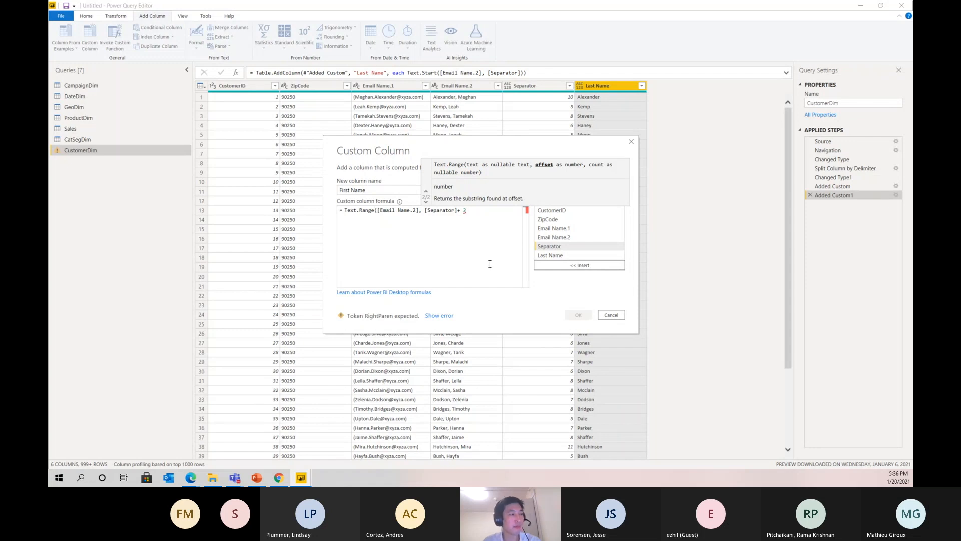
{"action": "type", "text": ")"}
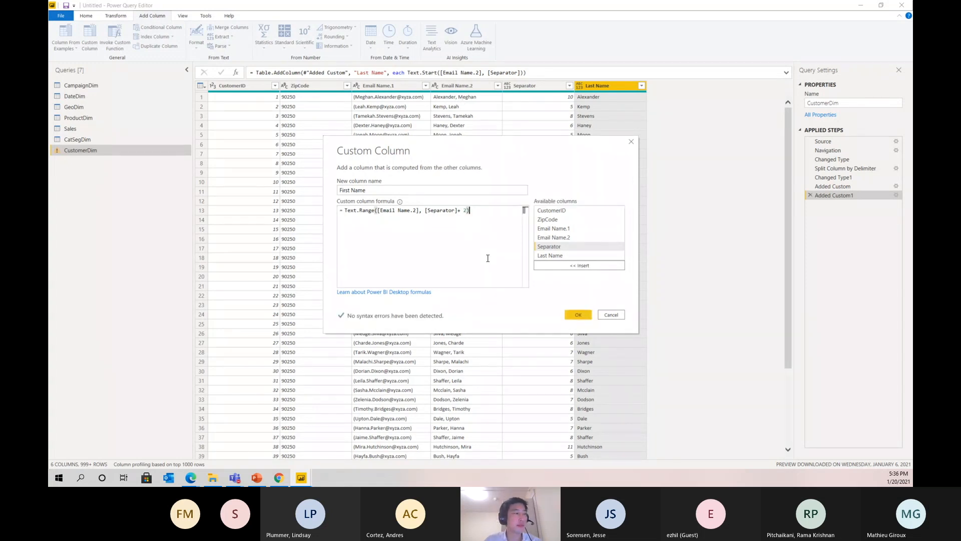
{"action": "left_click", "coordinate": [577, 315]}
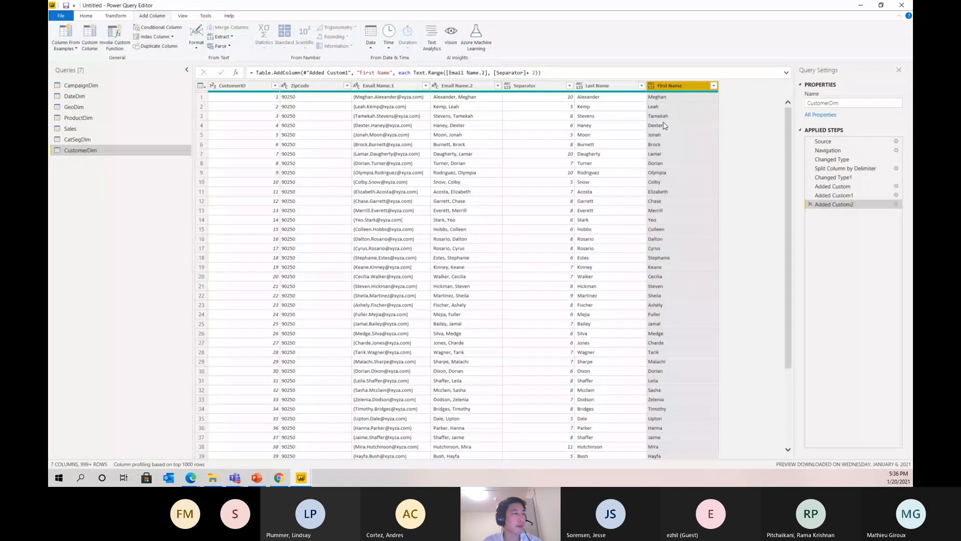
- Add a custom column named Full Name to CustomerDim with the formula [First Name] & " " & [Last Name]
{"action": "left_click", "coordinate": [84, 42]}
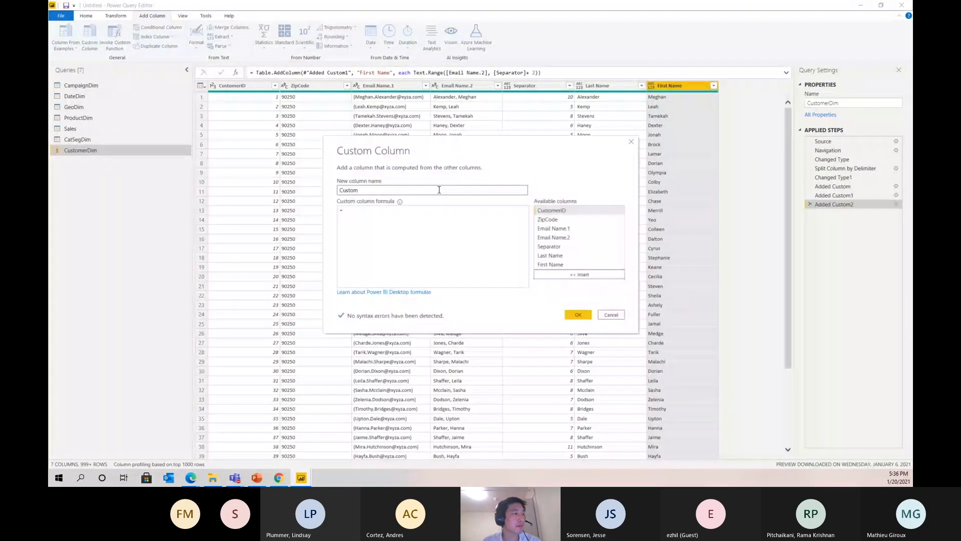
{"action": "type", "text": "Full Name"}
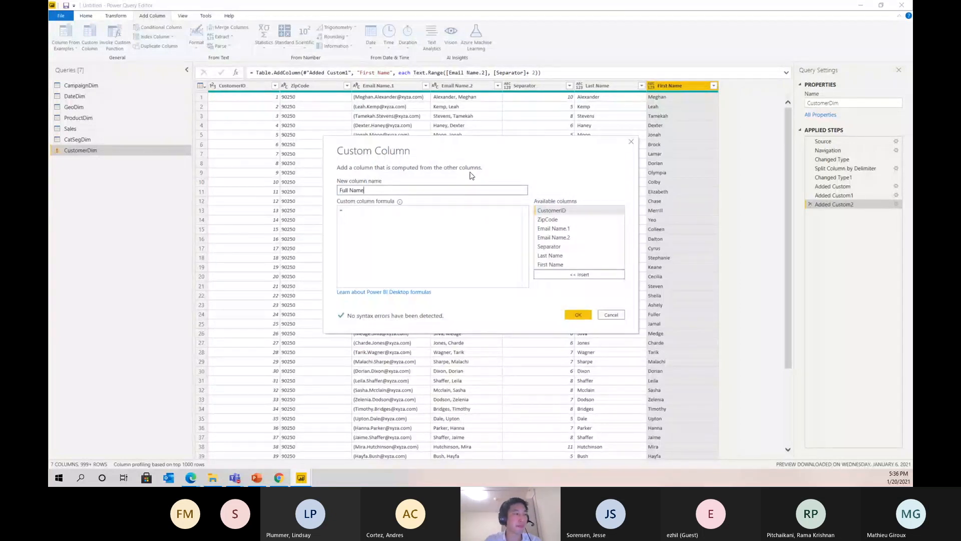
{"action": "left_click", "coordinate": [477, 219]}
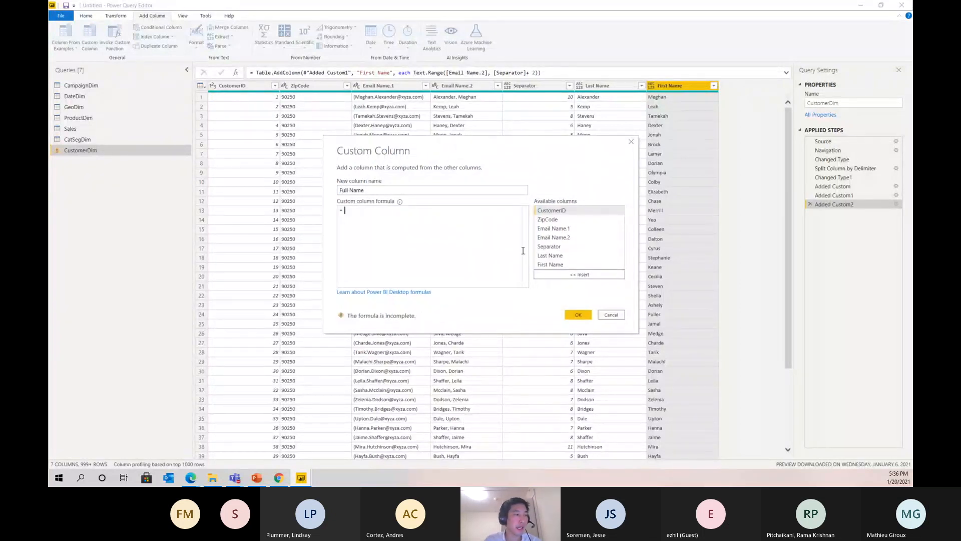
{"action": "double_click", "coordinate": [555, 265]}
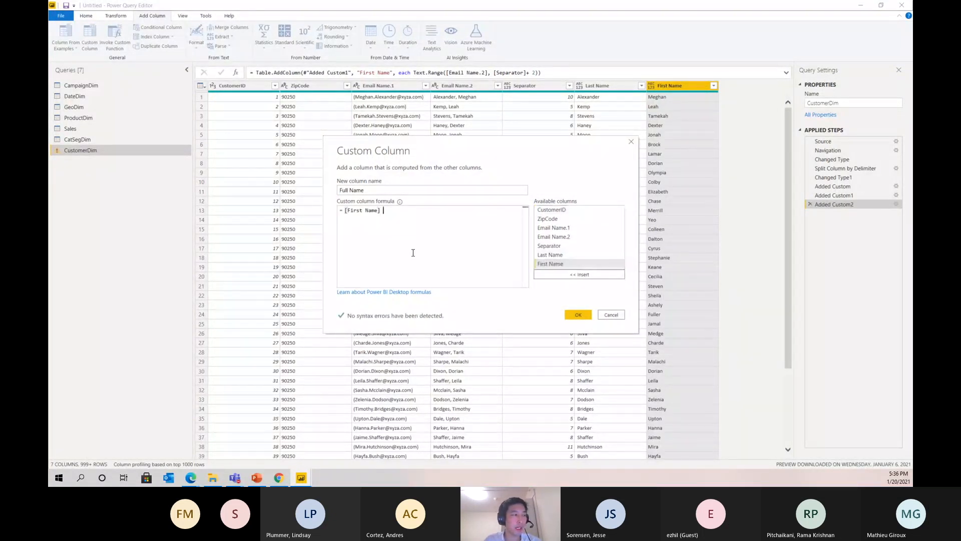
{"action": "type", "text": "& \" \" &"}
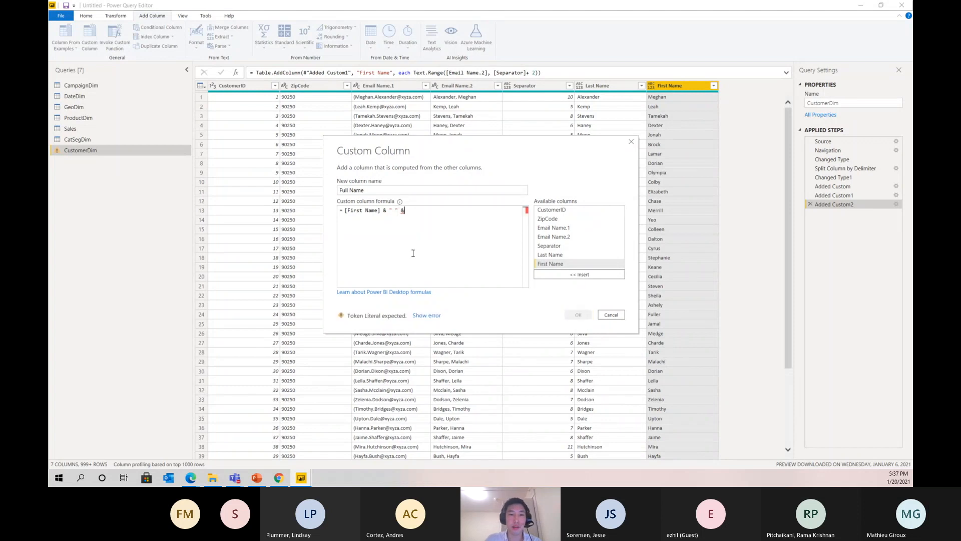
{"action": "double_click", "coordinate": [554, 255]}
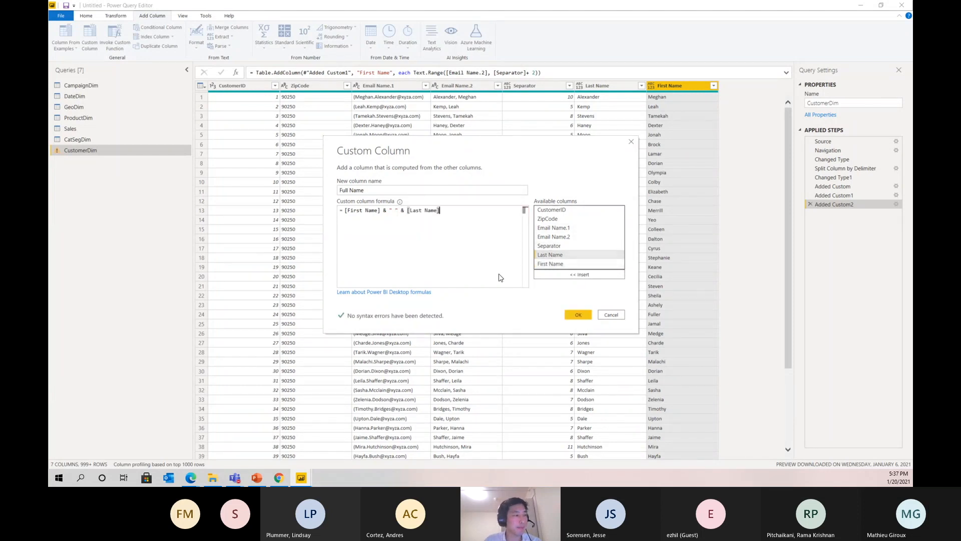
{"action": "left_click", "coordinate": [578, 315]}
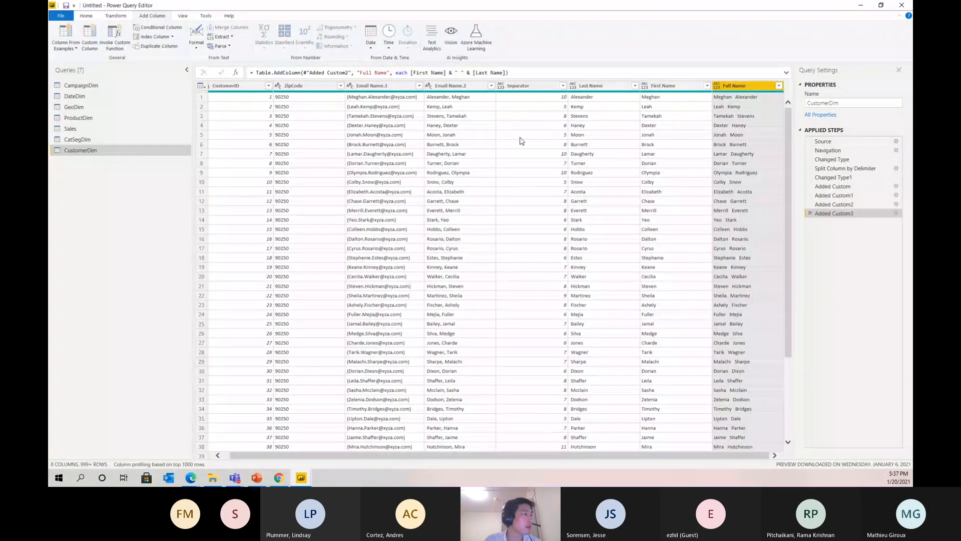
{"action": "double_click", "coordinate": [459, 72]}
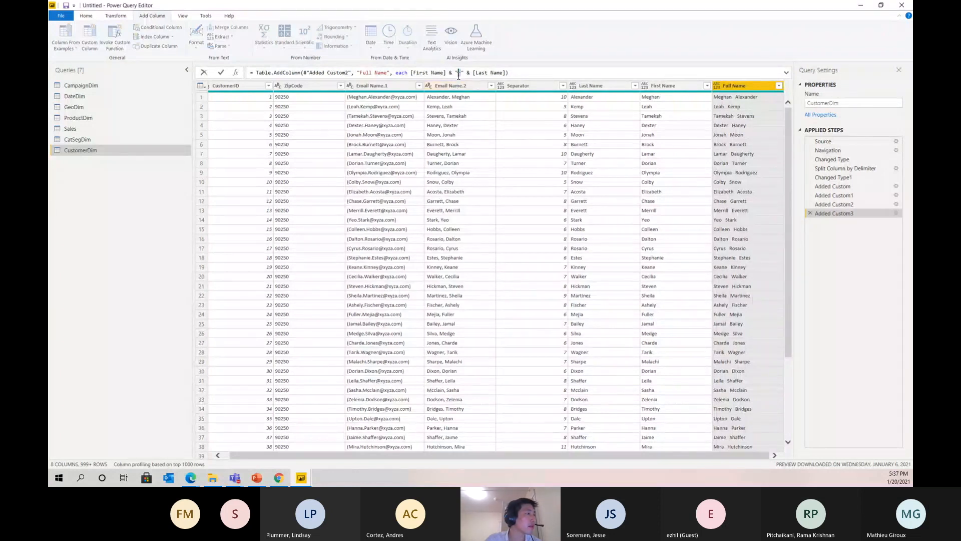
{"action": "key", "text": "Return"}
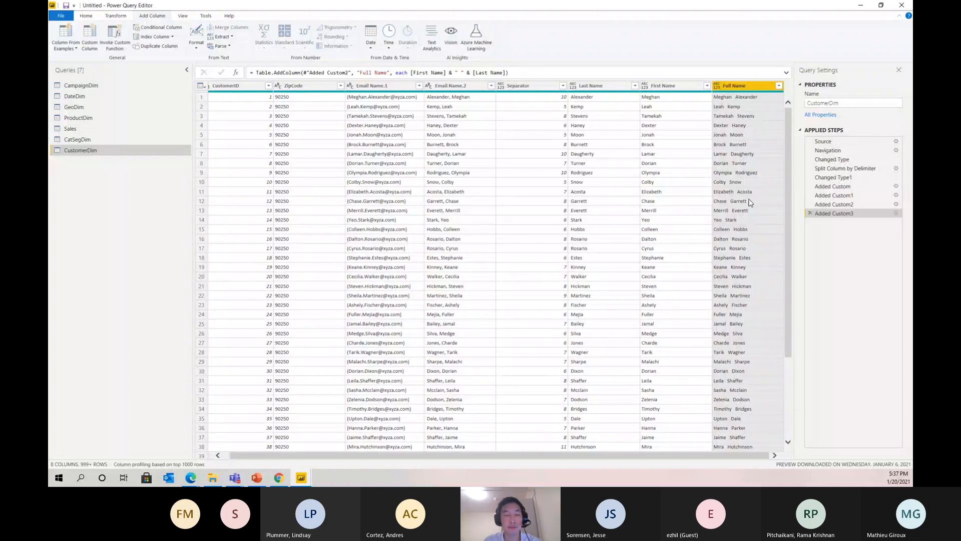
{"action": "scroll", "coordinate": [769, 308], "scroll_direction": "down", "scroll_amount": 2}
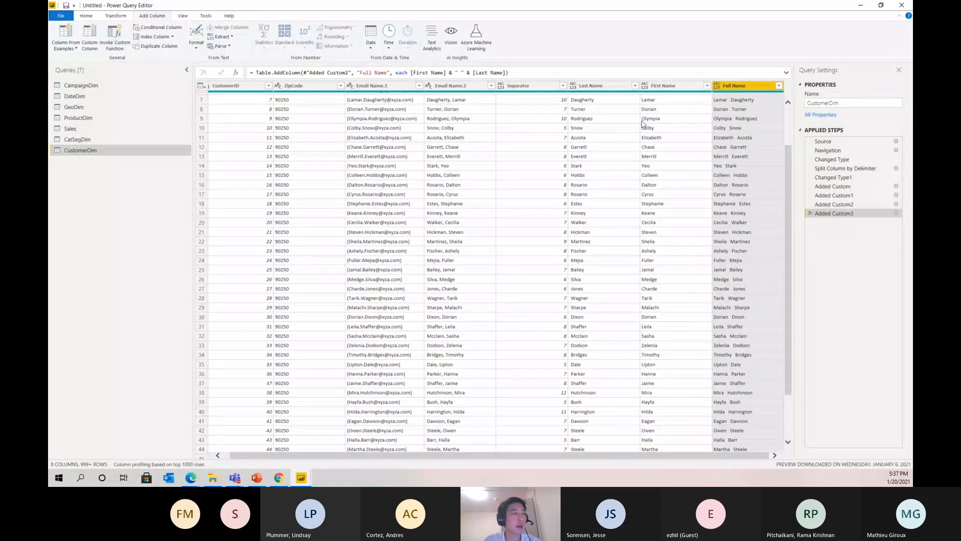
{"action": "left_click", "coordinate": [531, 85]}
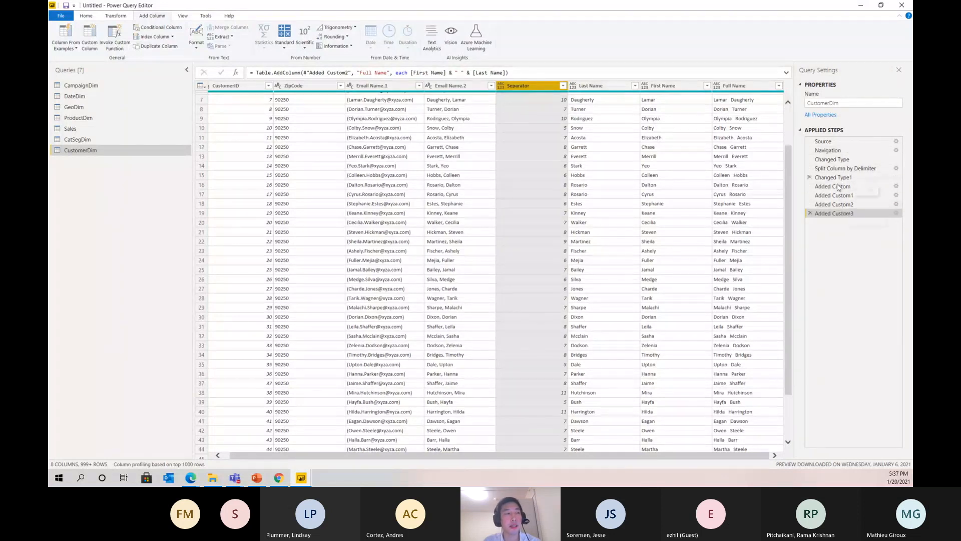
{"action": "right_click", "coordinate": [534, 88]}
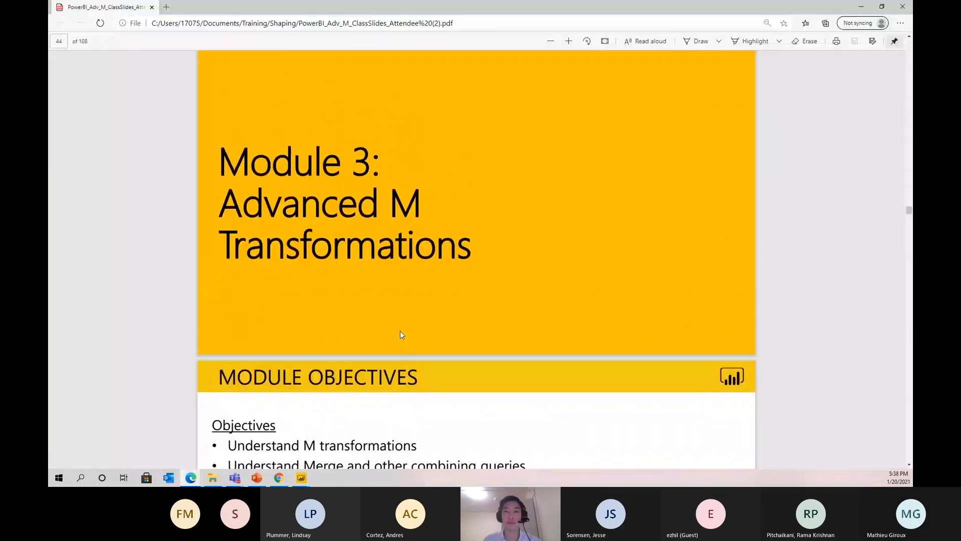
{"action": "scroll", "coordinate": [400, 333], "scroll_direction": "down", "scroll_amount": 5}
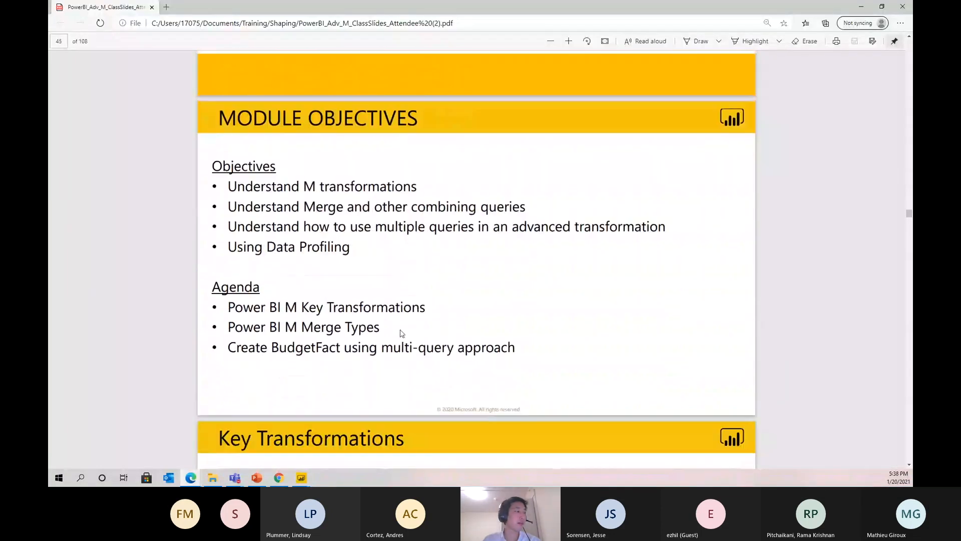
{"action": "scroll", "coordinate": [400, 333], "scroll_direction": "up", "scroll_amount": 6}
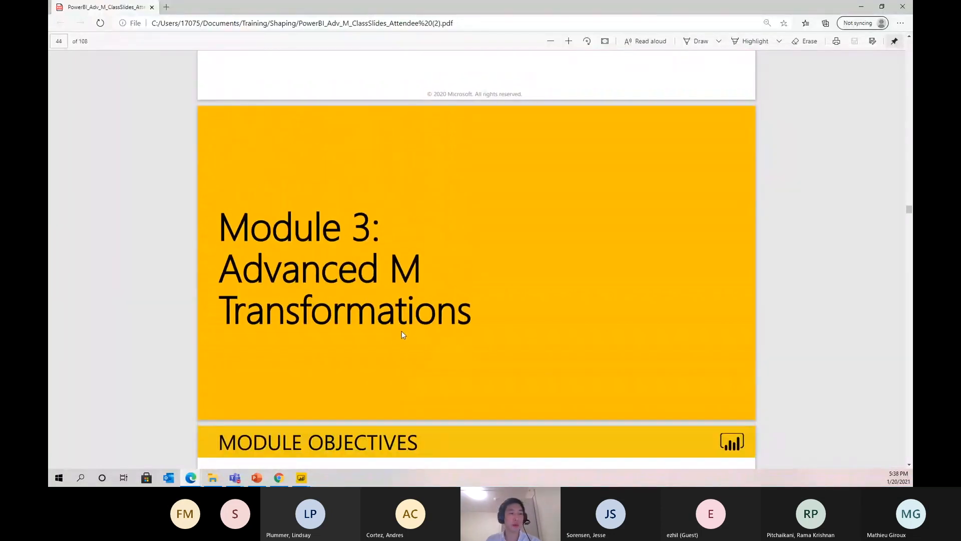
{"action": "scroll", "coordinate": [400, 328], "scroll_direction": "down", "scroll_amount": 4}
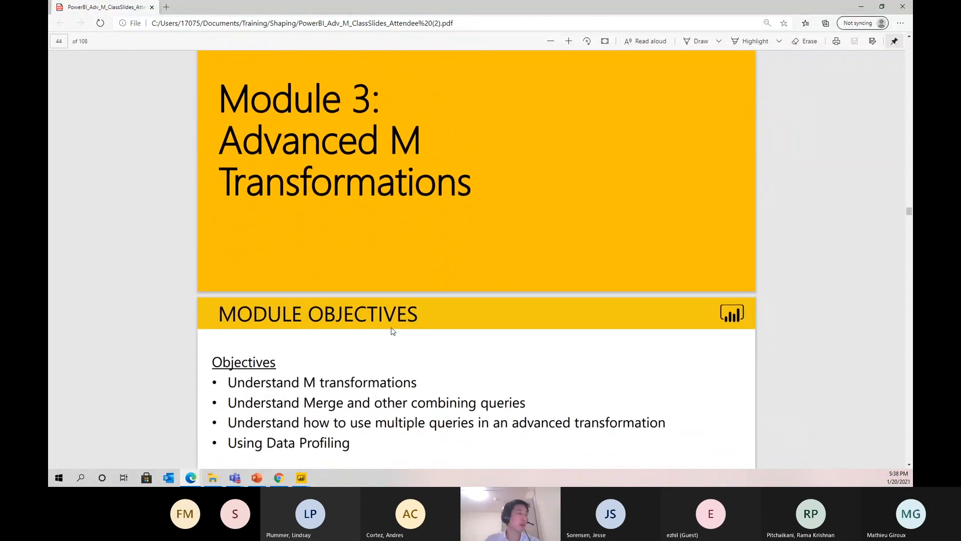
{"action": "scroll", "coordinate": [391, 331], "scroll_direction": "down", "scroll_amount": 2}
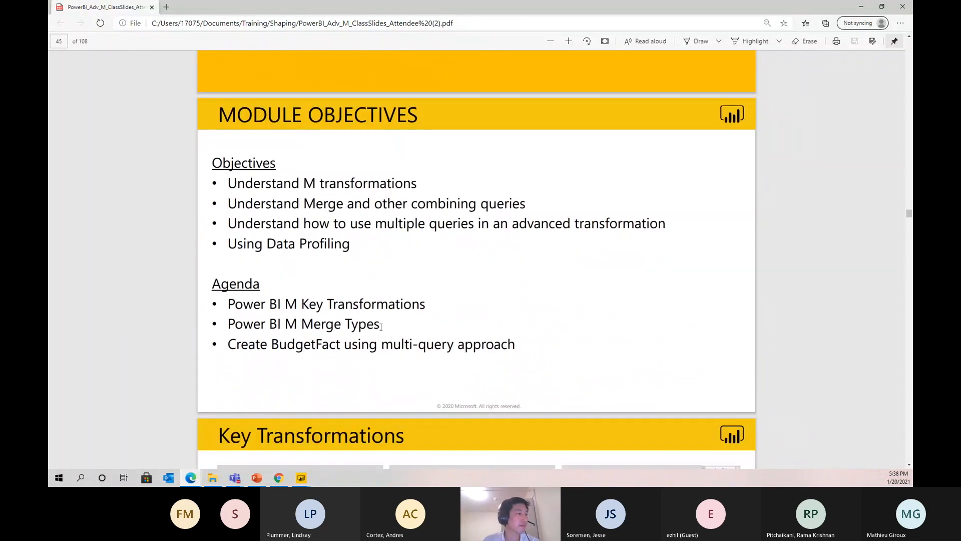
{"action": "scroll", "coordinate": [314, 305], "scroll_direction": "down", "scroll_amount": 1}
{"action": "scroll", "coordinate": [315, 305], "scroll_direction": "up", "scroll_amount": 1}
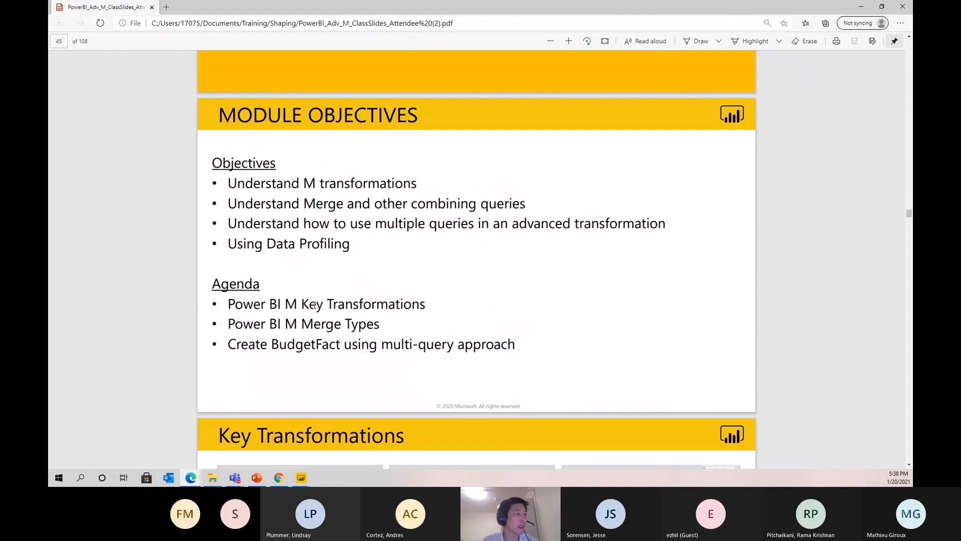
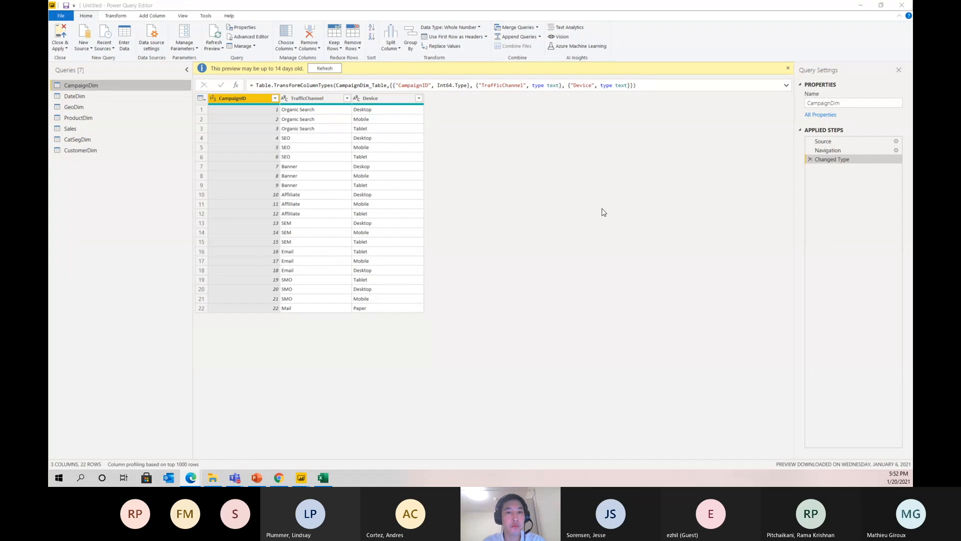
- Import the VanArsdel_Budget CSV file from the Shaping folder as a new query, keeping the comma delimiter
{"action": "left_click", "coordinate": [84, 48]}
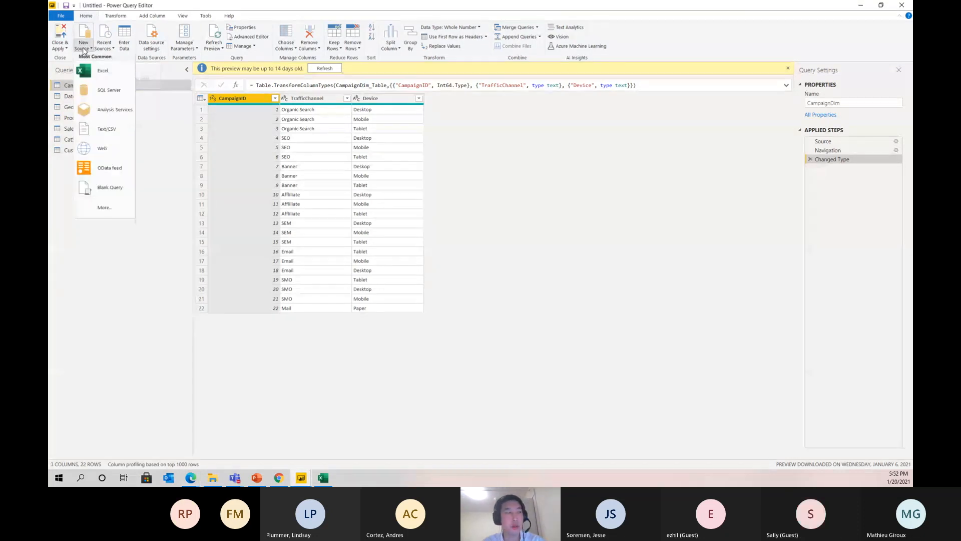
{"action": "left_click", "coordinate": [106, 131]}
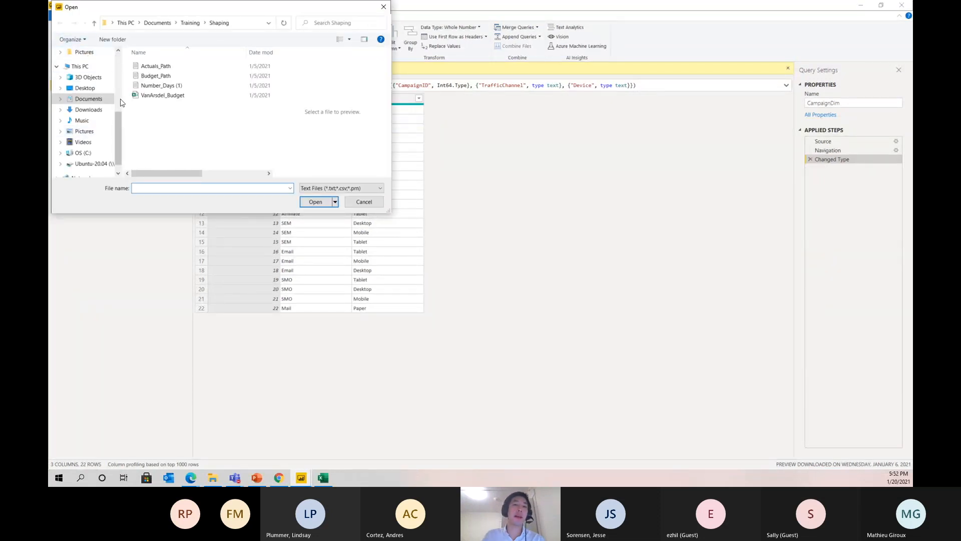
{"action": "double_click", "coordinate": [160, 96]}
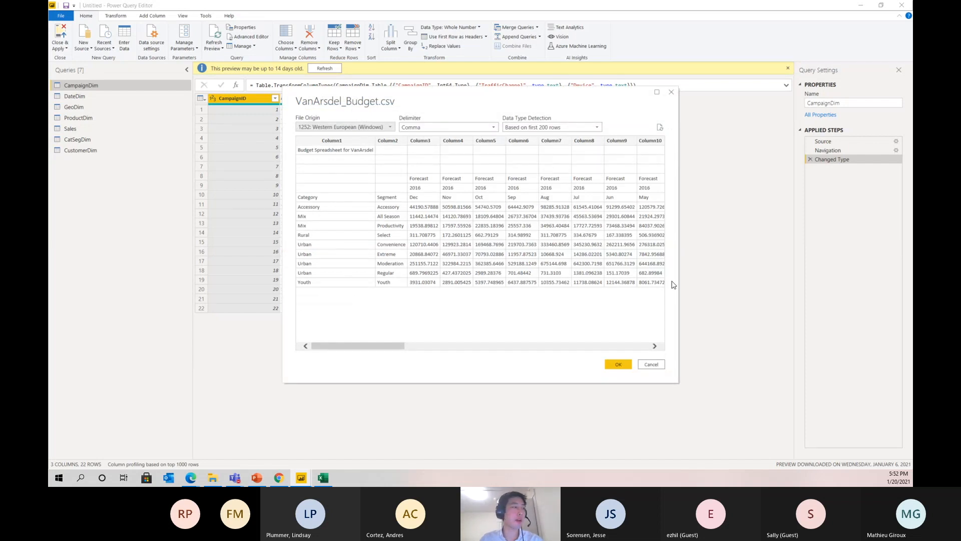
{"action": "left_click", "coordinate": [619, 365]}
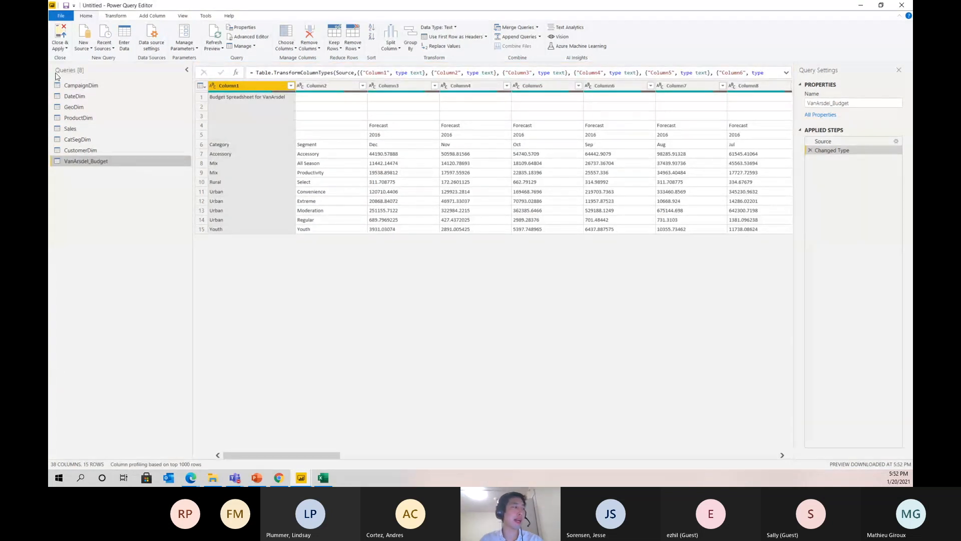
- Rename the imported VanArsdel_Budget query as BudgetFact_Data
{"action": "double_click", "coordinate": [93, 161]}
{"action": "type", "text": "BudgetFact_D"}
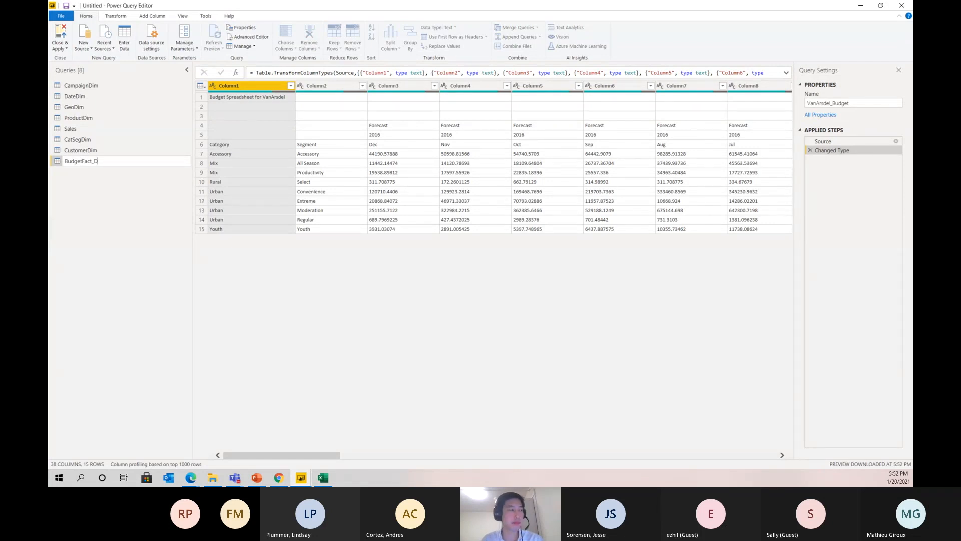
{"action": "type", "text": "ata"}
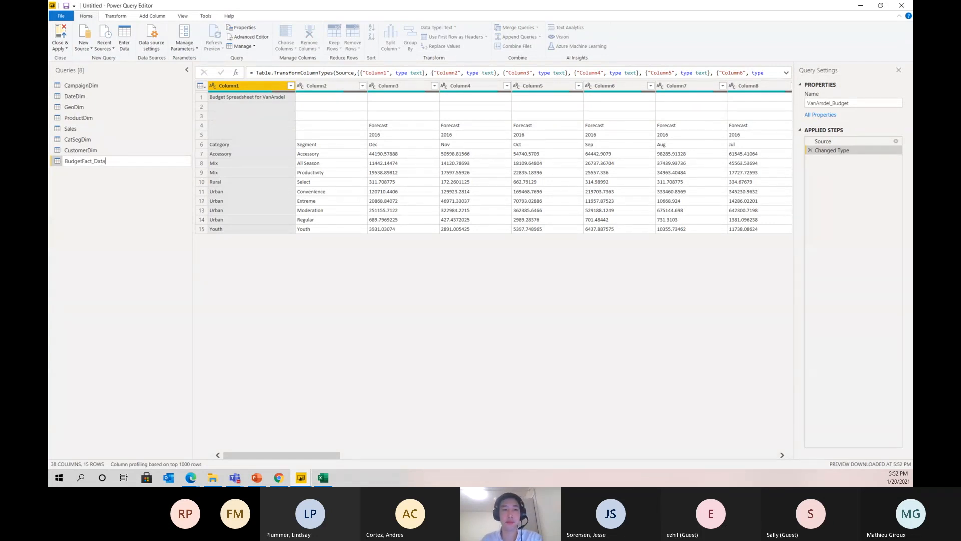
{"action": "key", "text": "Return"}
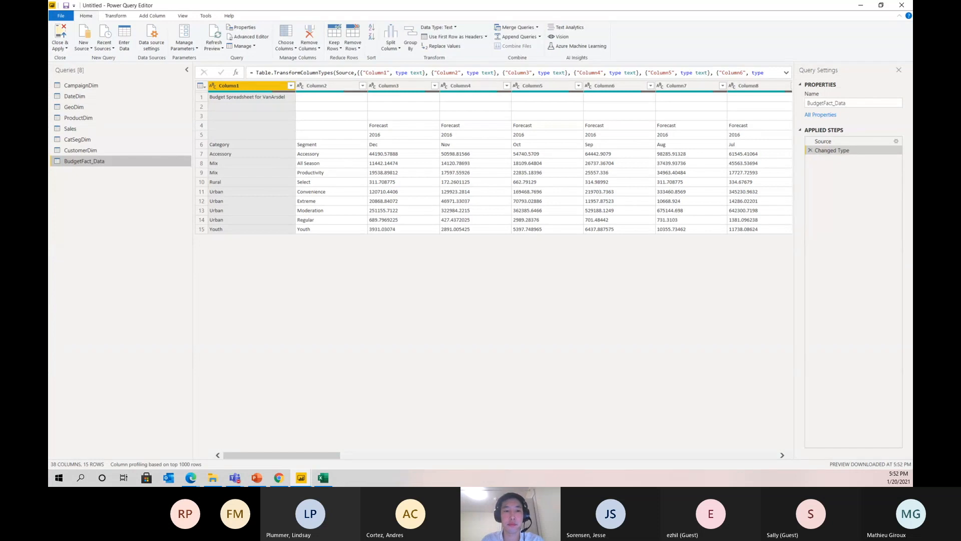
- Remove the top 3 rows from the BudgetFact_Data query
{"action": "left_click", "coordinate": [202, 97]}
{"action": "left_click", "coordinate": [353, 45]}
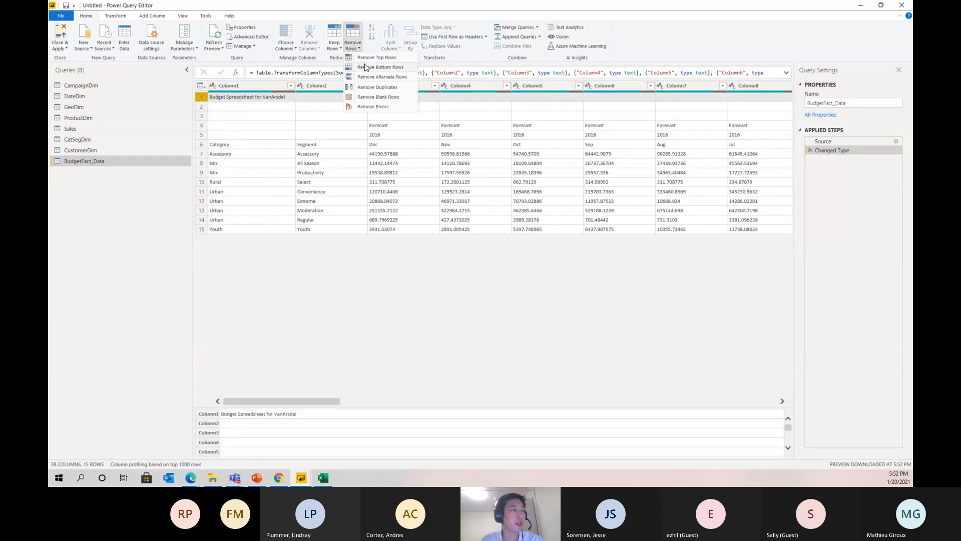
{"action": "left_click", "coordinate": [376, 57]}
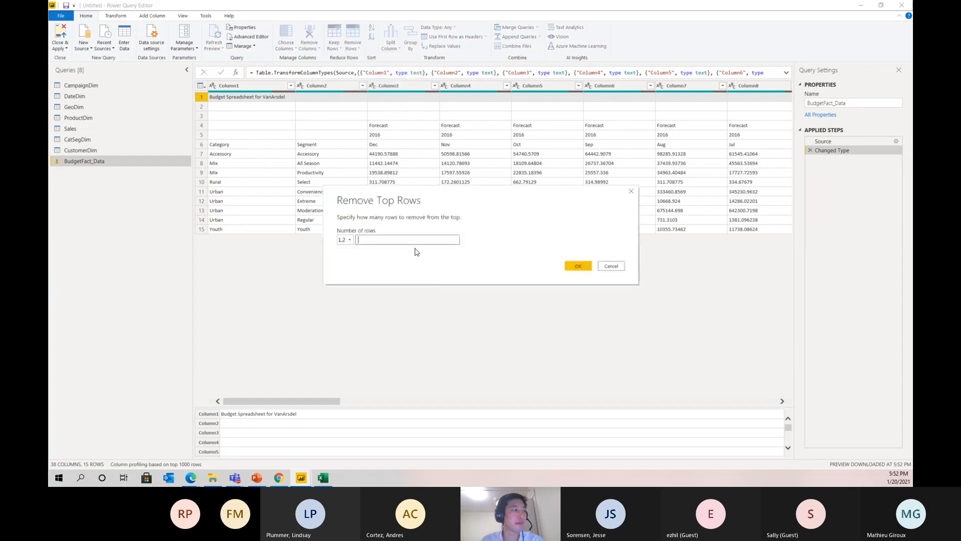
{"action": "type", "text": "2"}
{"action": "key", "text": "BackSpace"}
{"action": "type", "text": "3"}
{"action": "left_click", "coordinate": [578, 266]}
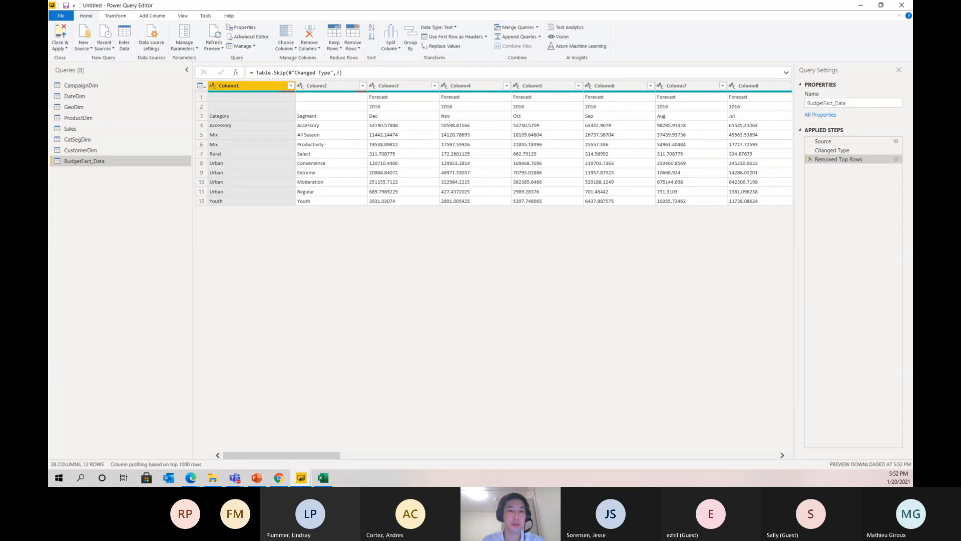
- Duplicate the BudgetFact_Data query and rename the copy as BUdgetFact
{"action": "right_click", "coordinate": [98, 163]}
{"action": "left_click", "coordinate": [122, 230]}
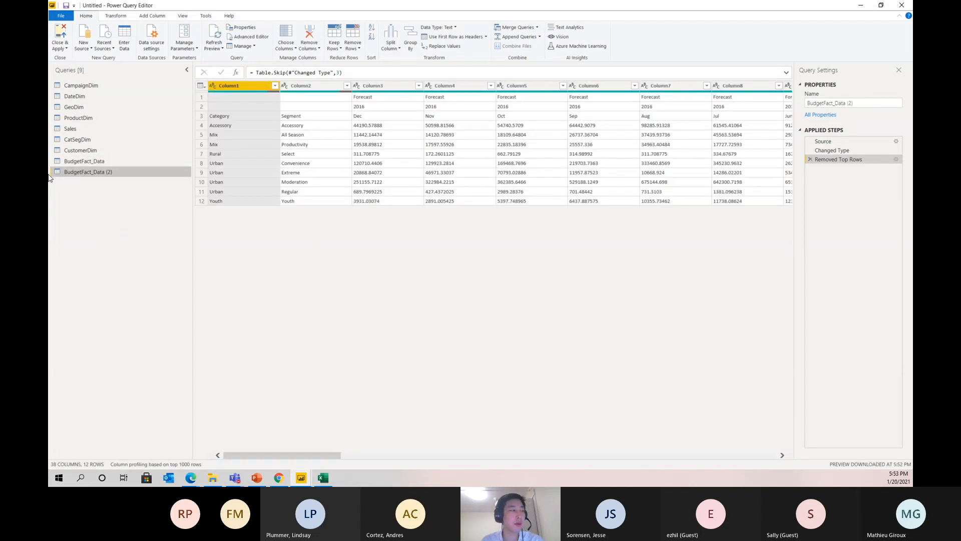
{"action": "double_click", "coordinate": [77, 173]}
{"action": "type", "text": "BU"}
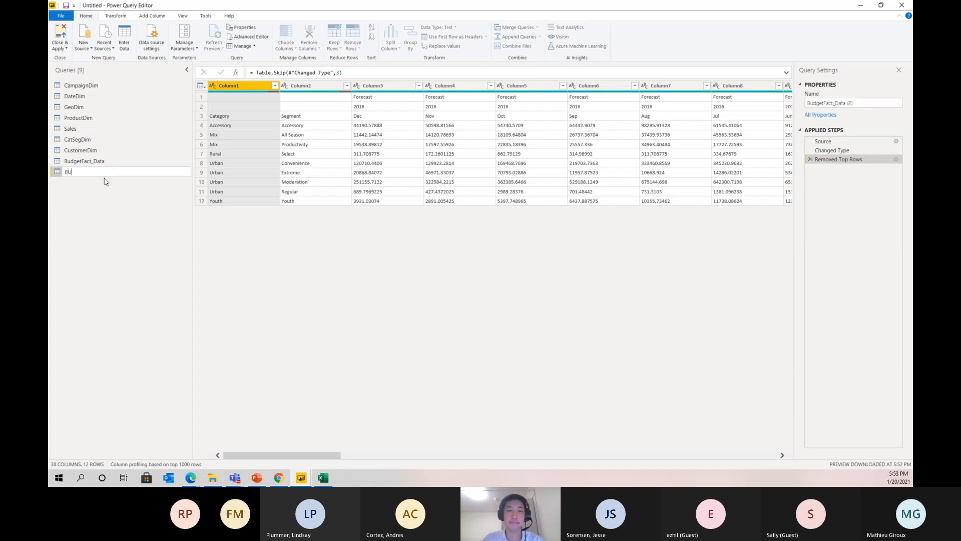
{"action": "type", "text": "dgetFac"}
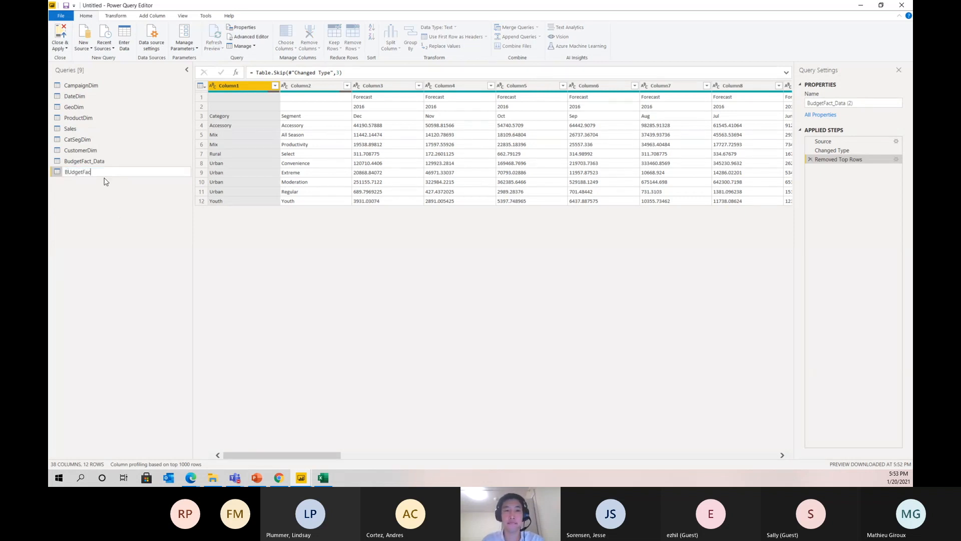
{"action": "type", "text": "t"}
{"action": "key", "text": "Return"}
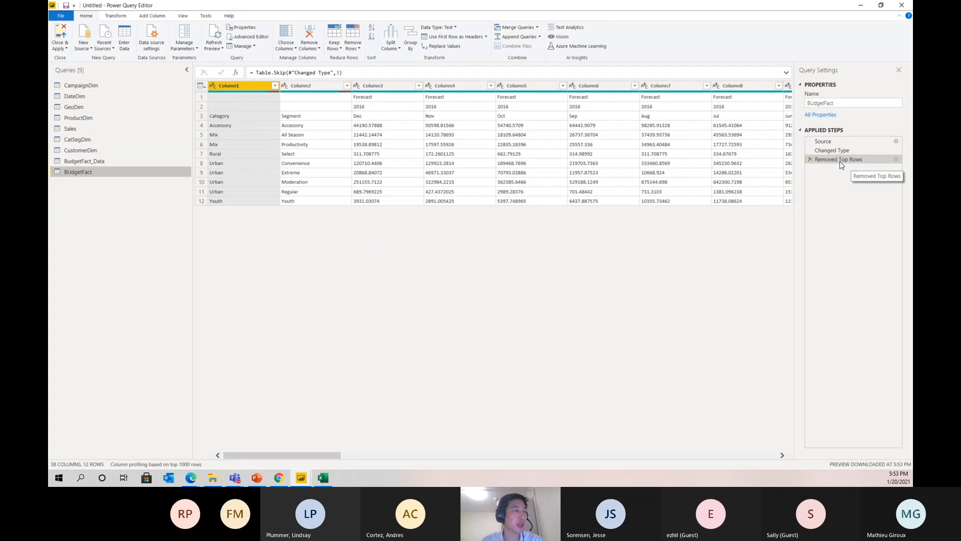
- Keep only the top 3 rows of the BUdgetFact query
{"action": "left_click", "coordinate": [338, 49]}
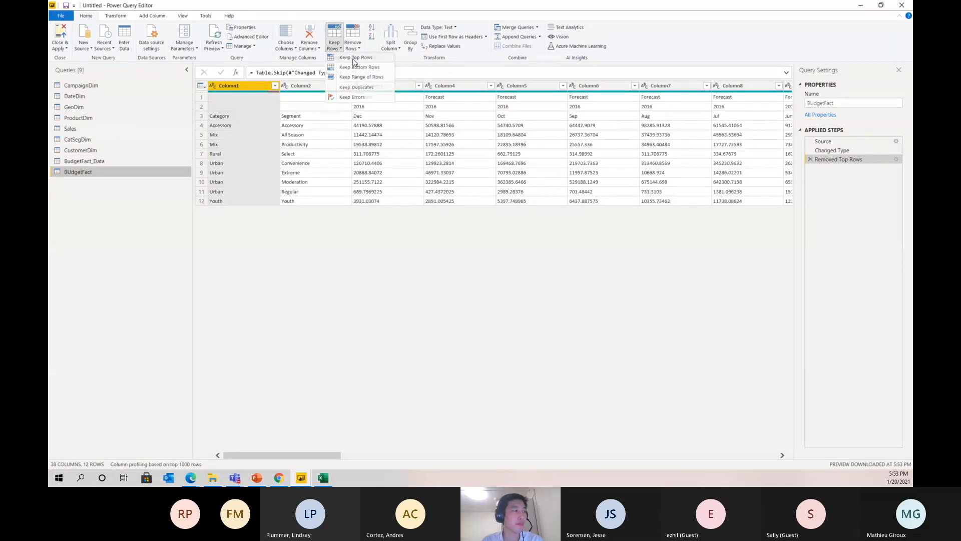
{"action": "left_click", "coordinate": [350, 58]}
{"action": "type", "text": "3"}
{"action": "left_click", "coordinate": [577, 265]}
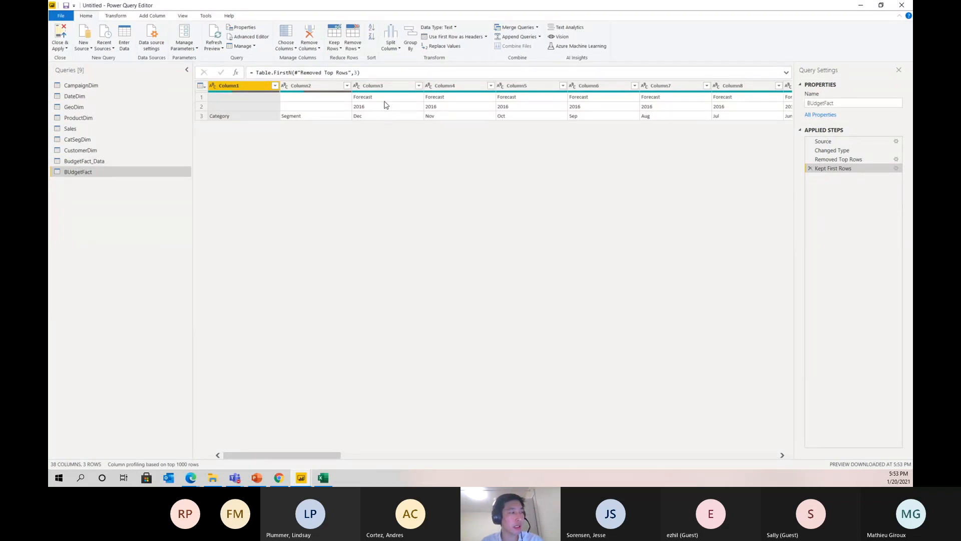
- Correct the name of the query that keeps the top 3 rows to BudgetFact and transpose its table
{"action": "left_click", "coordinate": [100, 161]}
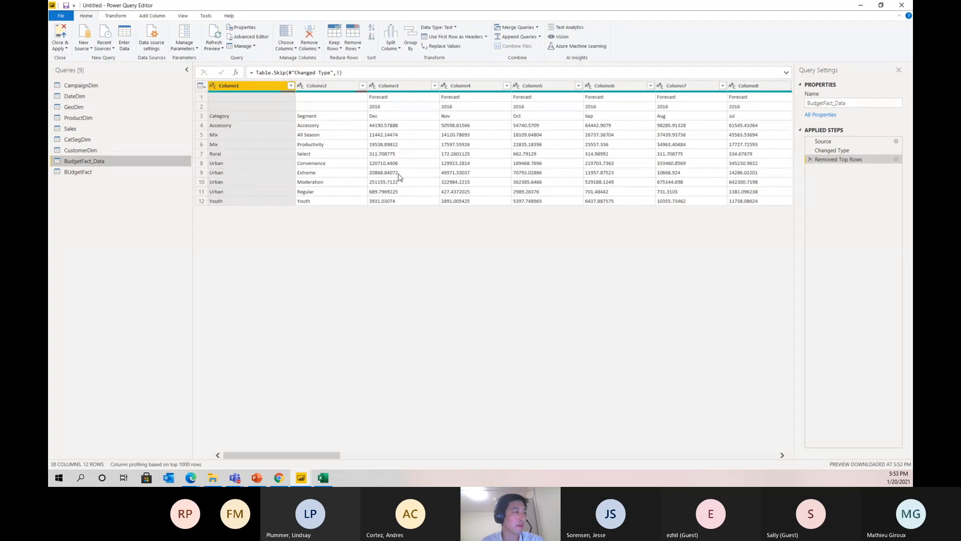
{"action": "left_click", "coordinate": [106, 173]}
{"action": "left_click", "coordinate": [814, 104]}
{"action": "type", "text": "u"}
{"action": "key", "text": "Return"}
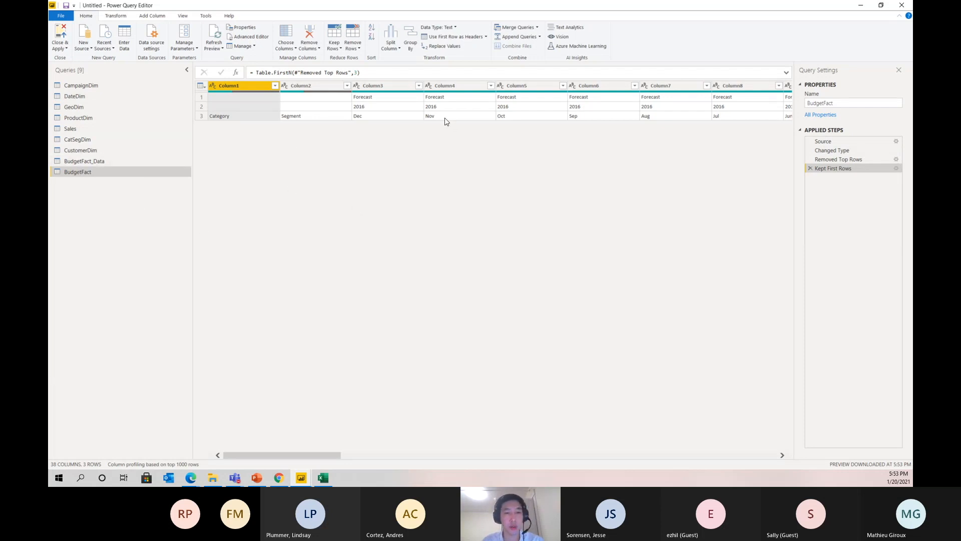
{"action": "left_click", "coordinate": [117, 16]}
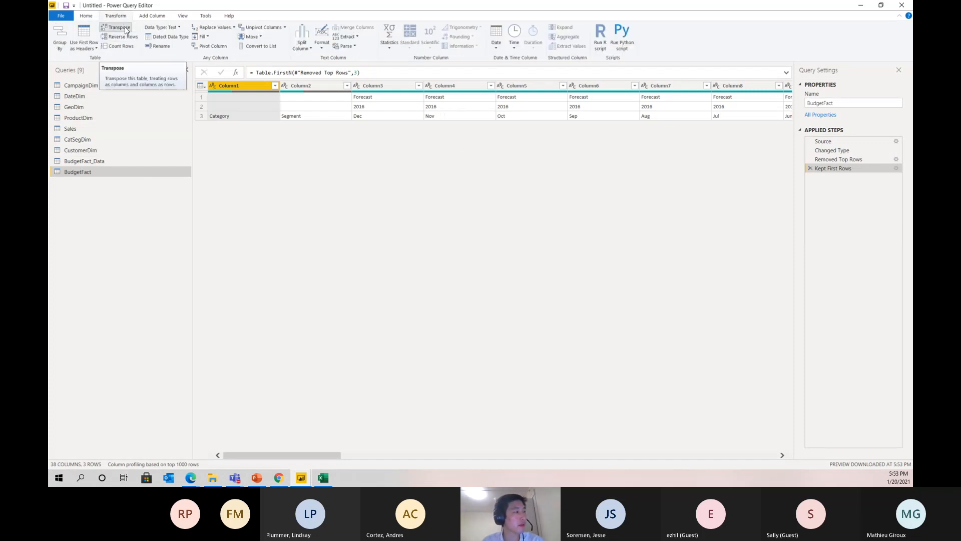
{"action": "left_click", "coordinate": [120, 27]}
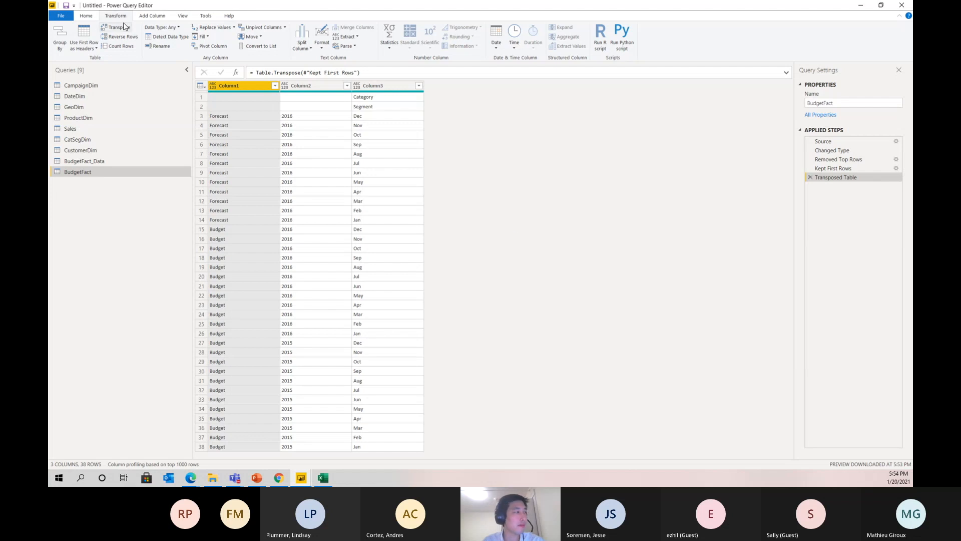
- Start a custom column in the BudgetFact query and name it Budget Month
{"action": "left_click", "coordinate": [151, 16]}
{"action": "left_click", "coordinate": [89, 36]}
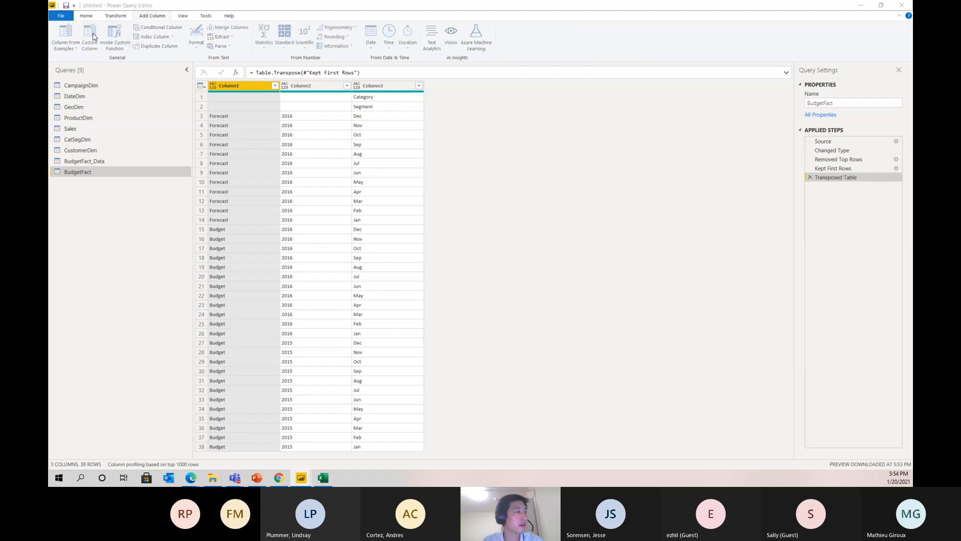
{"action": "left_click", "coordinate": [402, 224]}
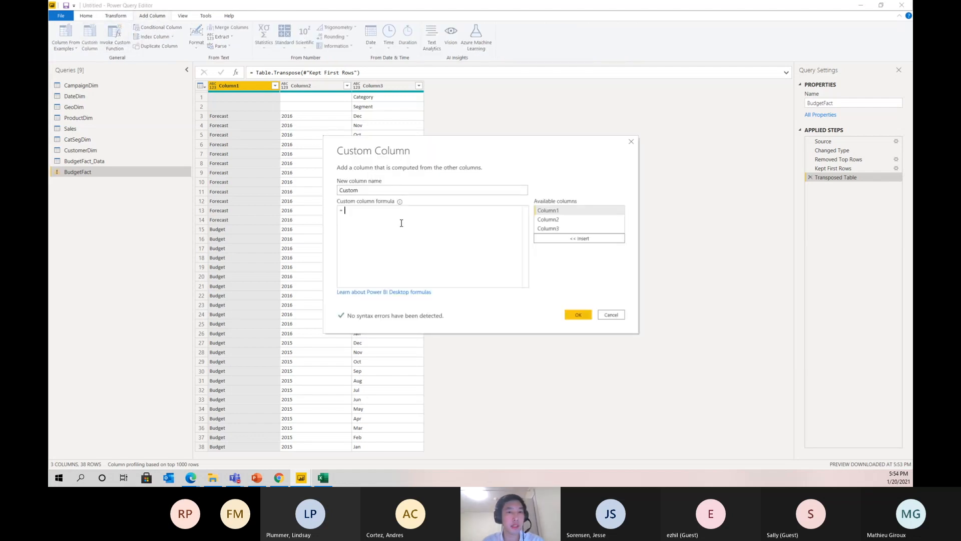
{"action": "double_click", "coordinate": [386, 188]}
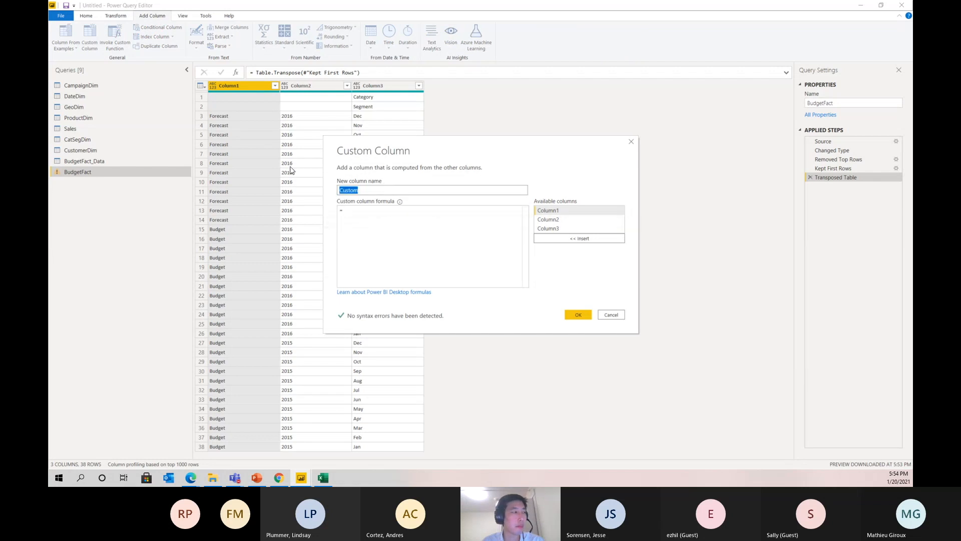
{"action": "type", "text": "Budget Month"}
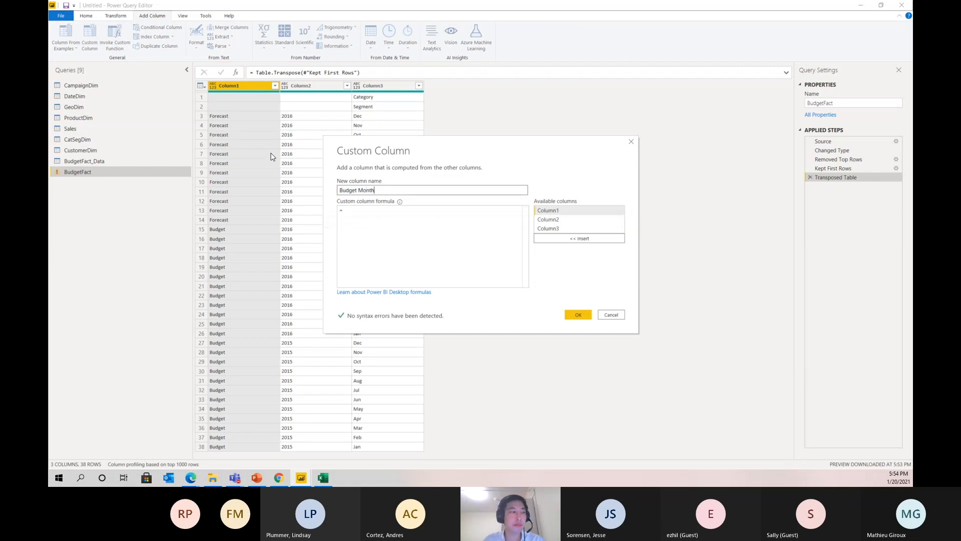
- Define Budget Month with the formula Date.From([Column3] & [Column2]) and add the column to the query
{"action": "left_click", "coordinate": [406, 224]}
{"action": "type", "text": "Date"}
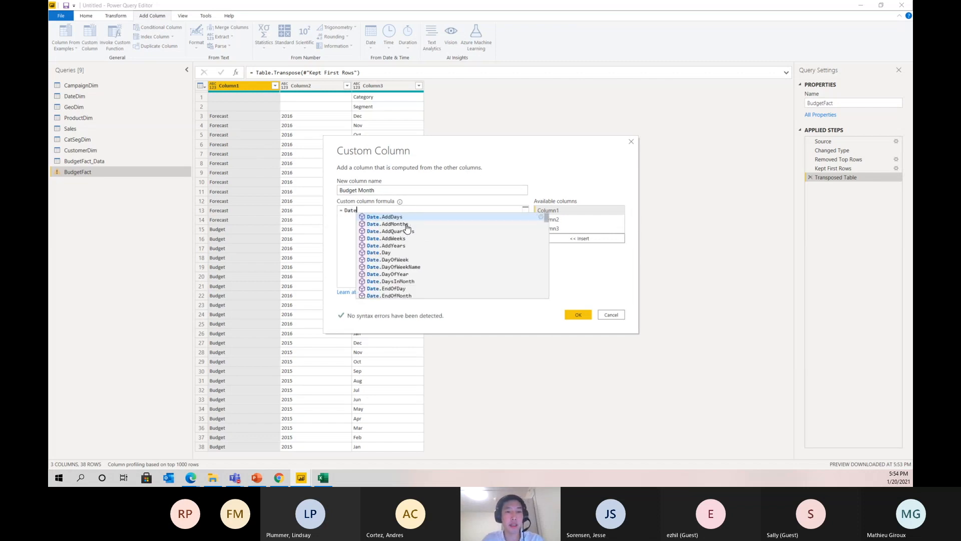
{"action": "type", "text": ".From("}
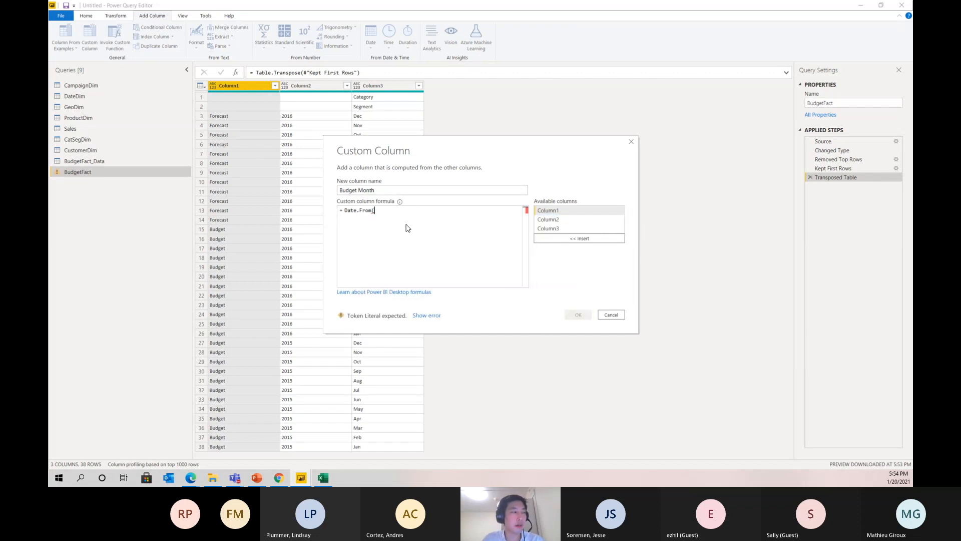
{"action": "double_click", "coordinate": [575, 228]}
{"action": "type", "text": "&"}
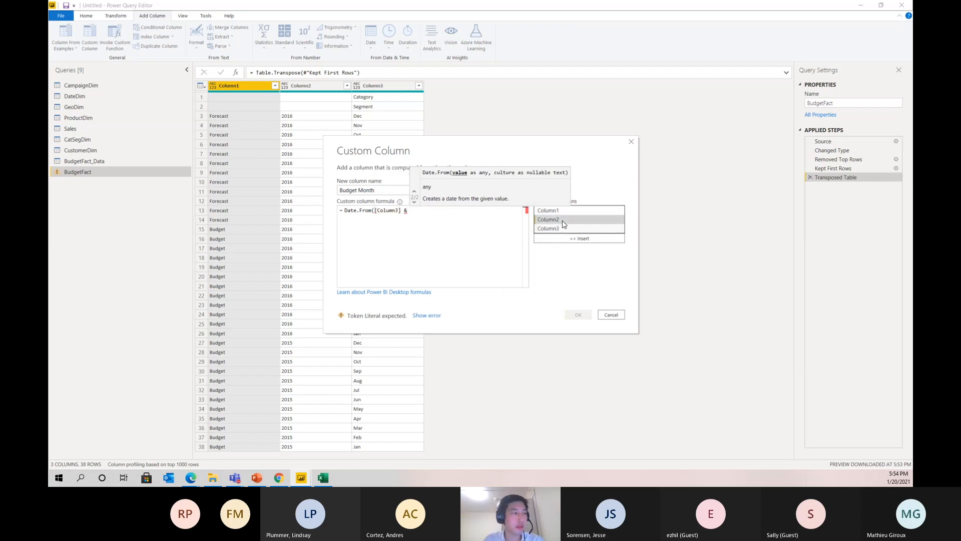
{"action": "double_click", "coordinate": [576, 220]}
{"action": "type", "text": ")"}
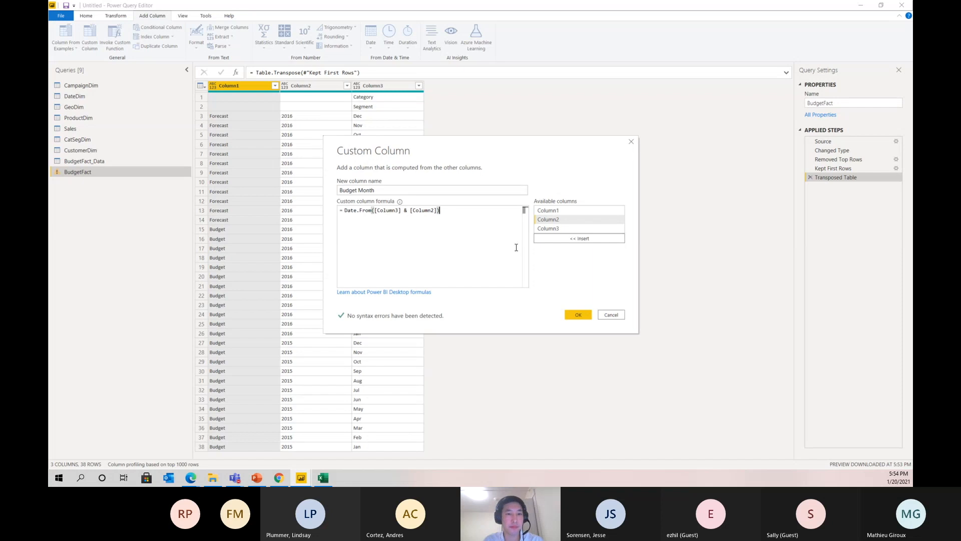
{"action": "type", "text": "otherwise null"}
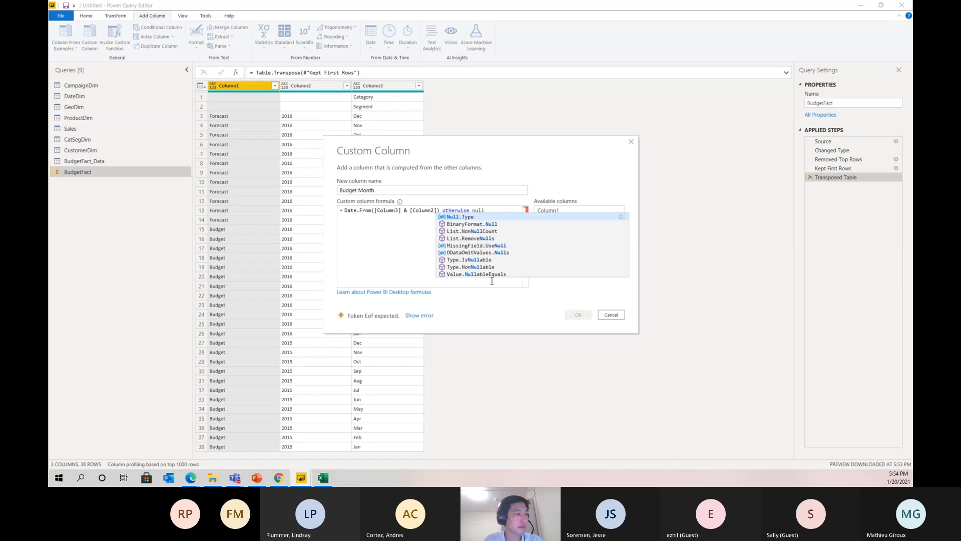
{"action": "key", "text": "Escape"}
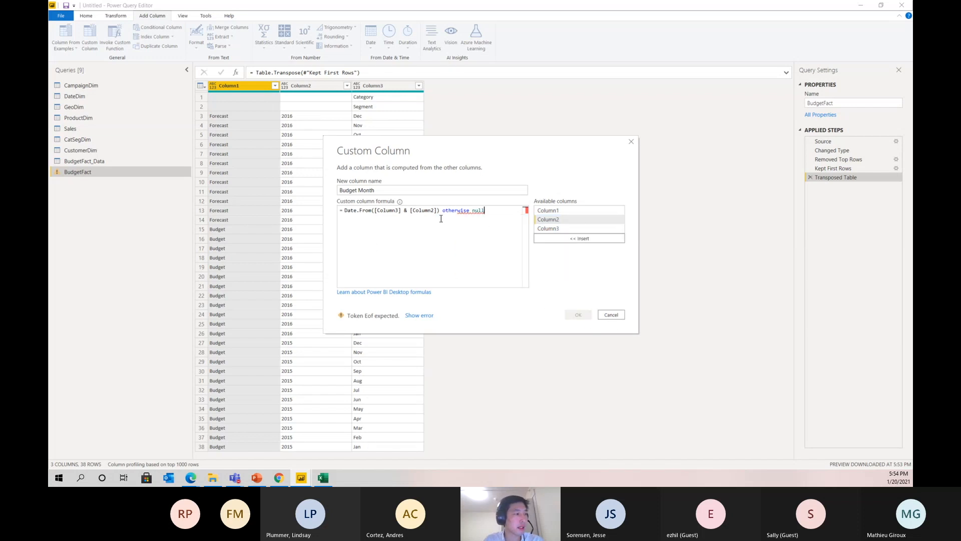
{"action": "left_click_drag", "start_coordinate": [443, 209], "coordinate": [486, 210]}
{"action": "key", "text": "BackSpace"}
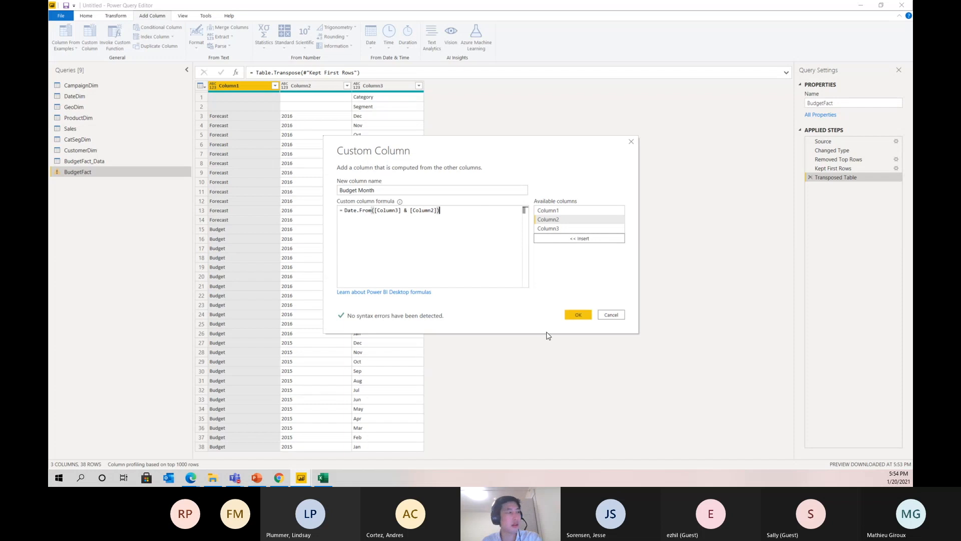
{"action": "left_click", "coordinate": [578, 316]}
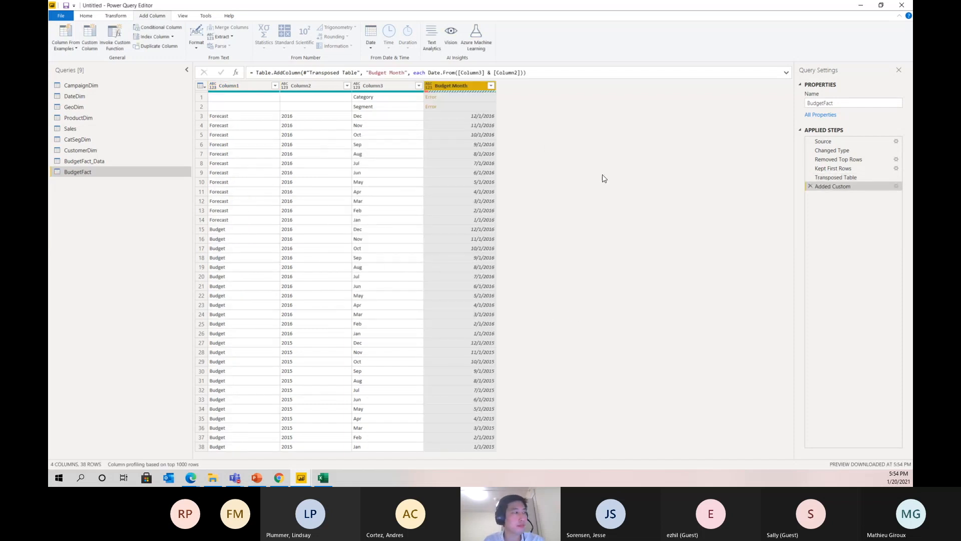
- Edit the Budget Month step's formula to read try Date.From([Column3] & [Column2]) otherwise null
{"action": "left_click", "coordinate": [521, 72]}
{"action": "type", "text": "otherwise "}
{"action": "type", "text": "Null.Type"}
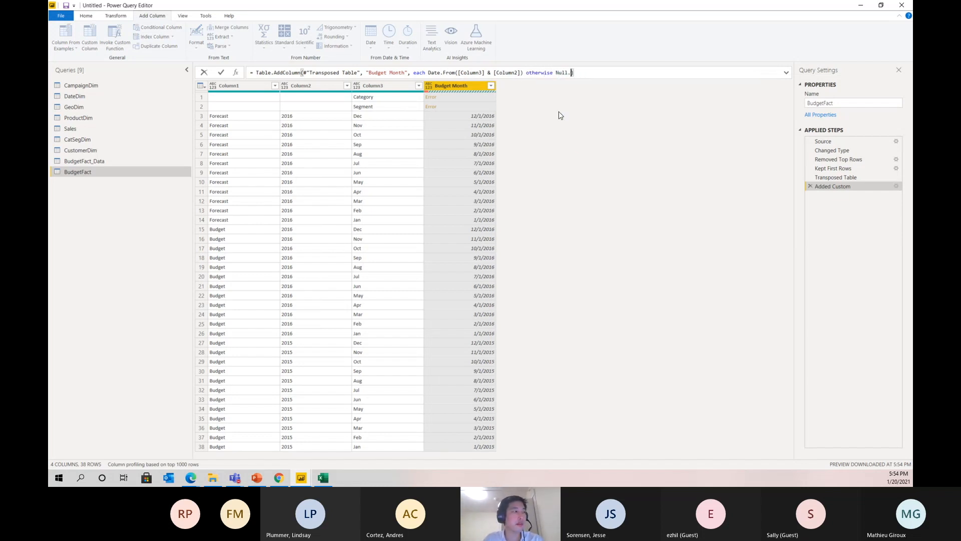
{"action": "type", "text": "null"}
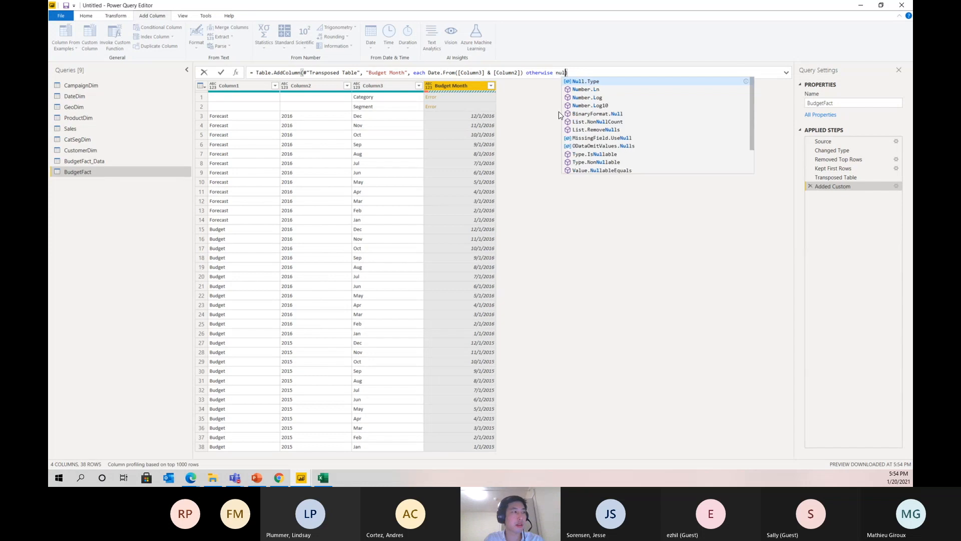
{"action": "key", "text": "Escape"}
{"action": "key", "text": "Return"}
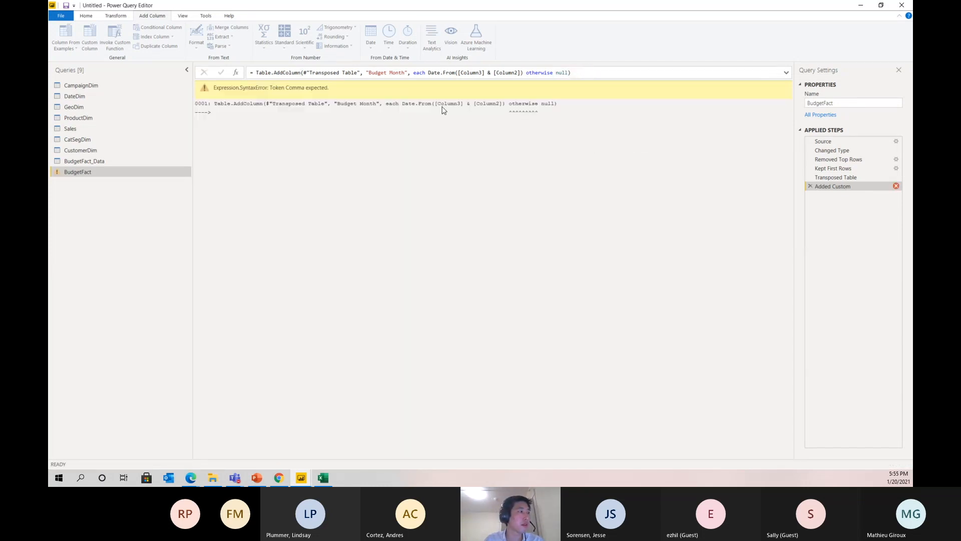
{"action": "left_click", "coordinate": [429, 74]}
{"action": "type", "text": "truy"}
{"action": "key", "text": "Return"}
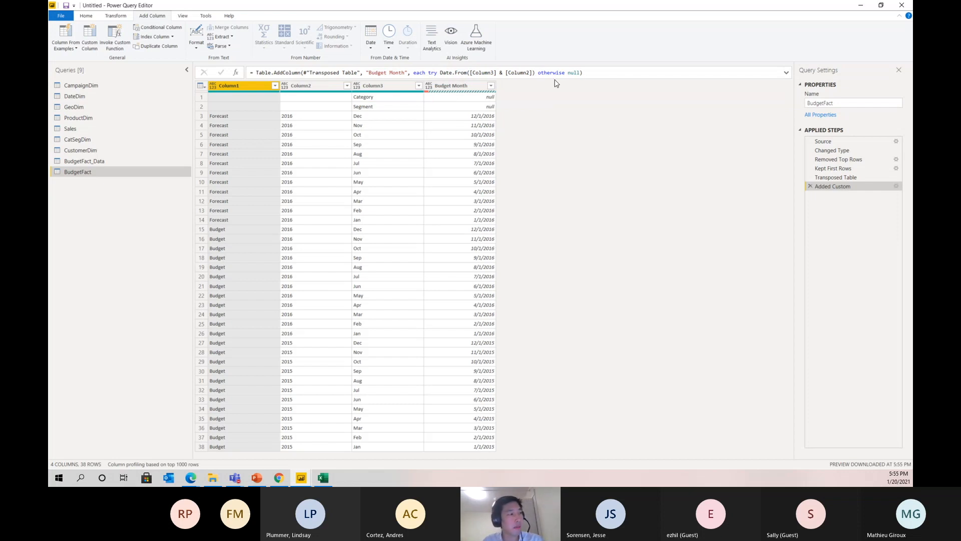
- Examine the try, Date.From and otherwise null parts of the Budget Month formula
{"action": "left_click_drag", "start_coordinate": [438, 73], "coordinate": [428, 73]}
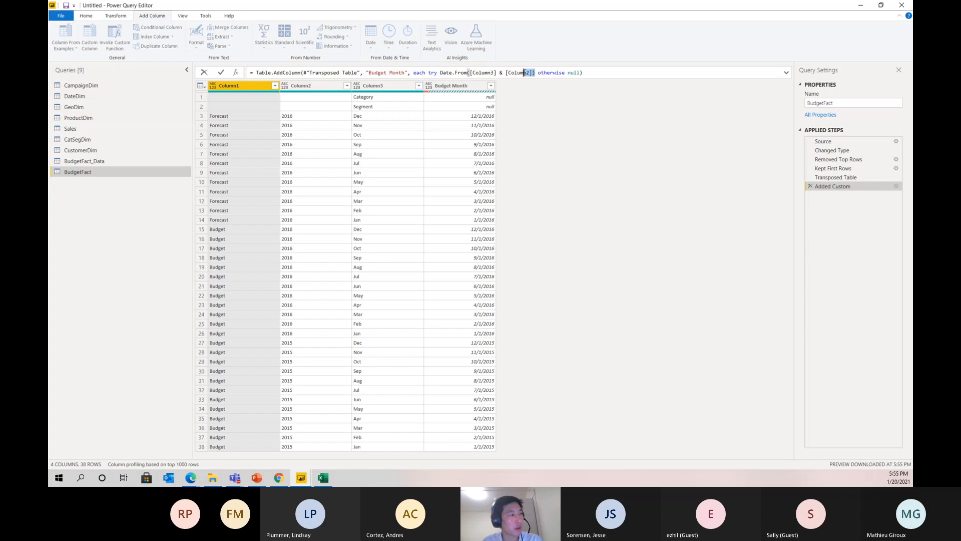
{"action": "left_click_drag", "start_coordinate": [537, 73], "coordinate": [582, 72]}
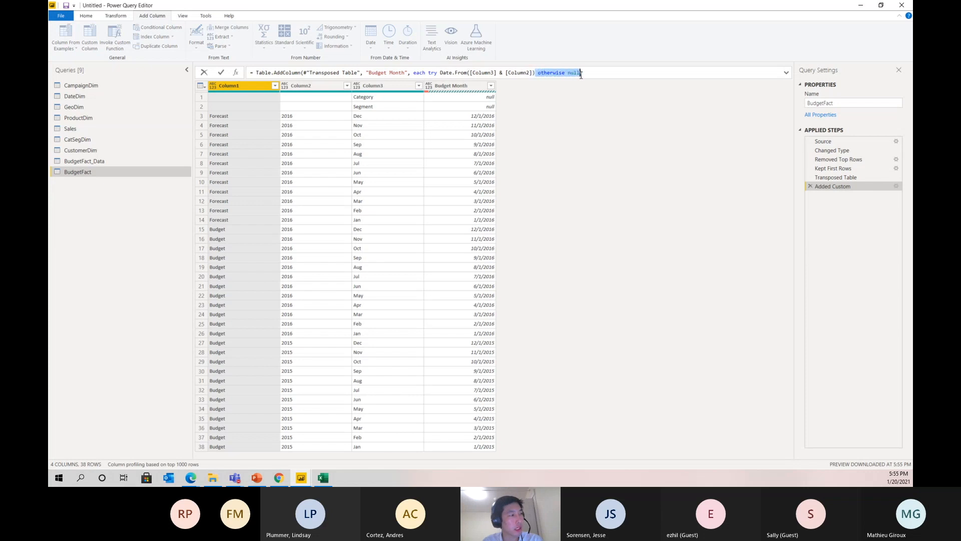
{"action": "double_click", "coordinate": [438, 73]}
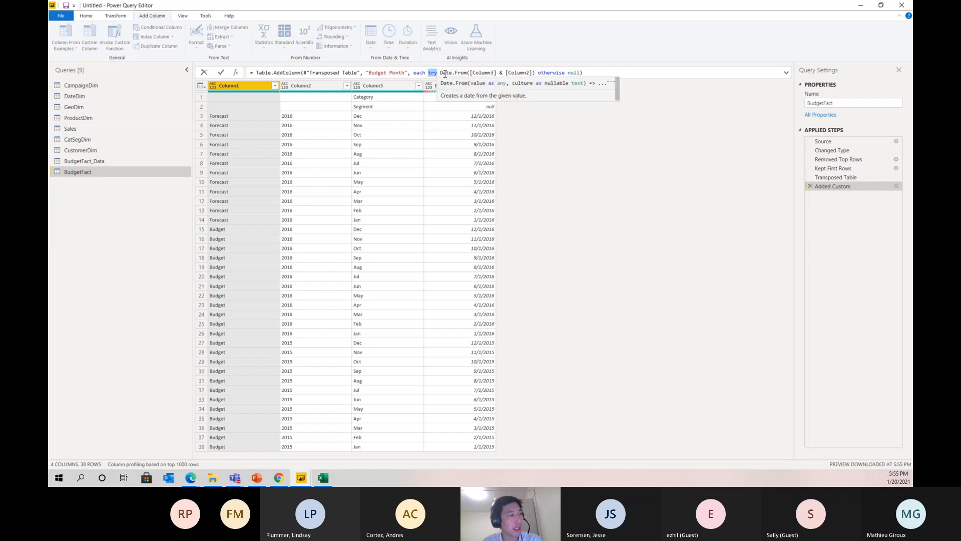
{"action": "left_click", "coordinate": [426, 73]}
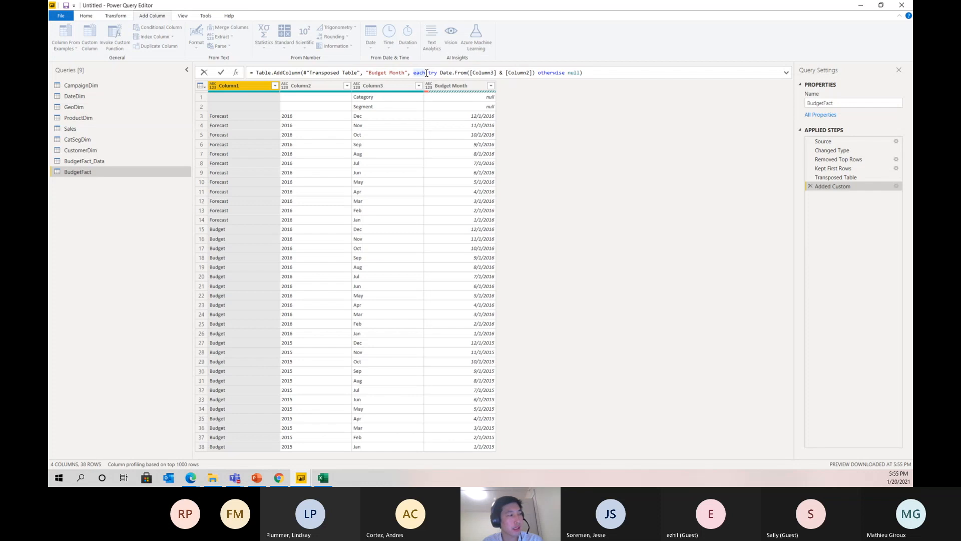
{"action": "left_click", "coordinate": [428, 72]}
{"action": "left_click_drag", "start_coordinate": [440, 72], "coordinate": [536, 73]}
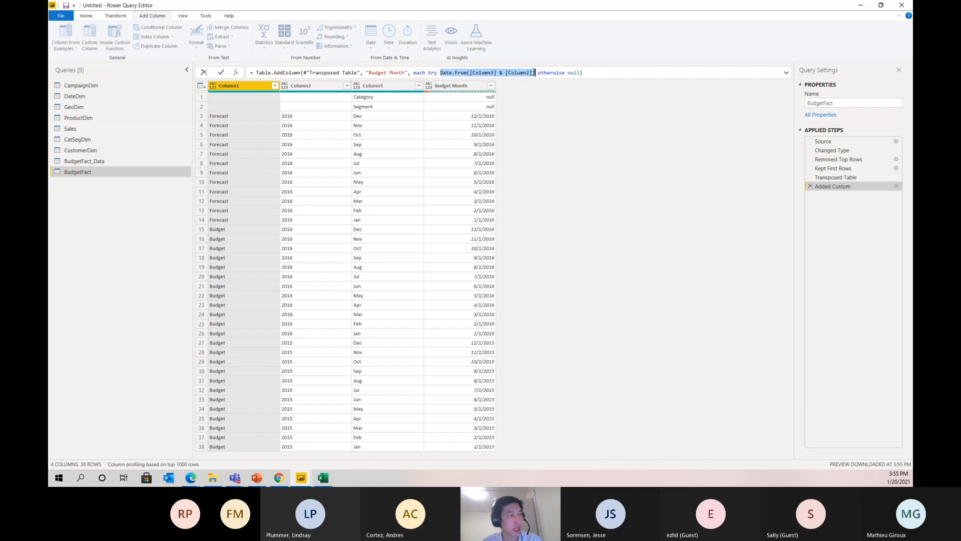
{"action": "double_click", "coordinate": [431, 73]}
{"action": "left_click", "coordinate": [585, 72]}
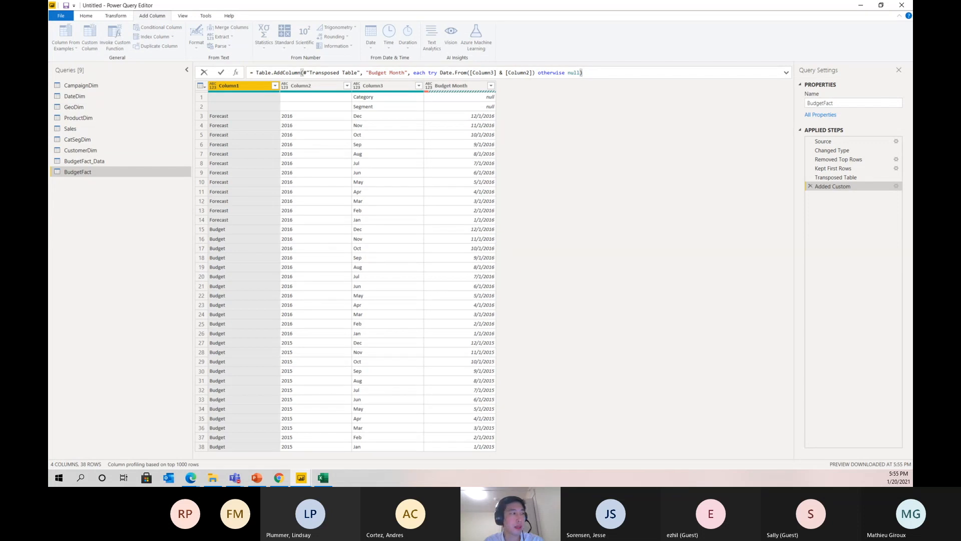
- Remove try and otherwise null from the Budget Month formula, leaving only Date.From([Column3] & [Column2])
{"action": "double_click", "coordinate": [433, 73]}
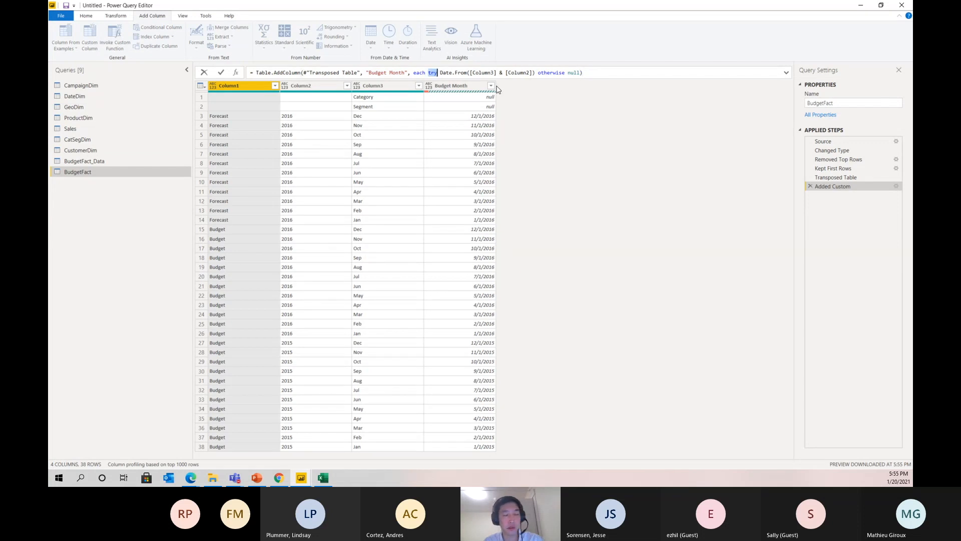
{"action": "key", "text": "BackSpace"}
{"action": "key", "text": "BackSpace"}
{"action": "double_click", "coordinate": [560, 73]}
{"action": "key", "text": "BackSpace"}
{"action": "key", "text": "BackSpace"}
{"action": "key", "text": "BackSpace"}
{"action": "key", "text": "BackSpace"}
{"action": "key", "text": "BackSpace"}
{"action": "key", "text": "BackSpace"}
{"action": "key", "text": "BackSpace"}
{"action": "key", "text": "BackSpace"}
{"action": "key", "text": "BackSpace"}
{"action": "key", "text": "BackSpace"}
{"action": "key", "text": "BackSpace"}
{"action": "key", "text": "Return"}
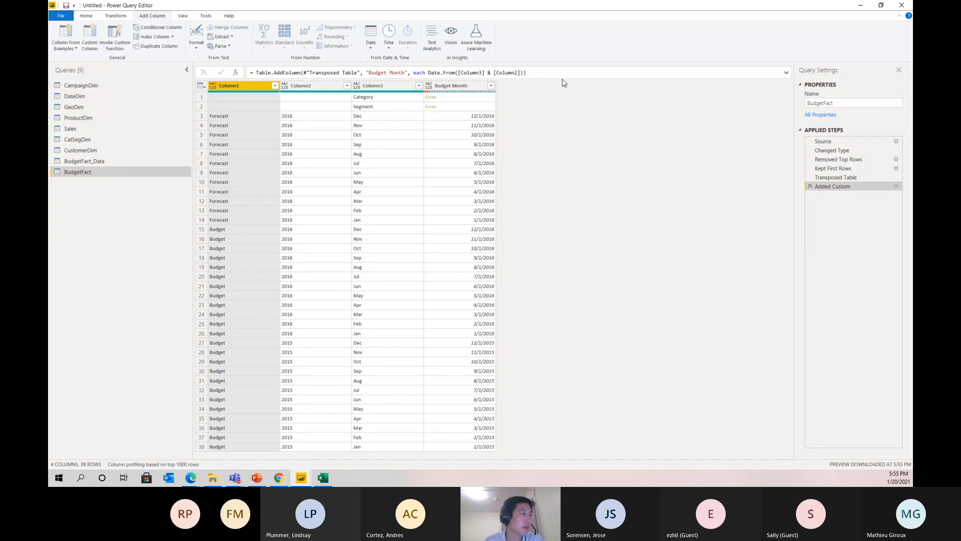
- Wrap the Date.From expression in the Budget Month formula in try and otherwise null again
{"action": "left_click", "coordinate": [429, 73]}
{"action": "type", "text": "try"}
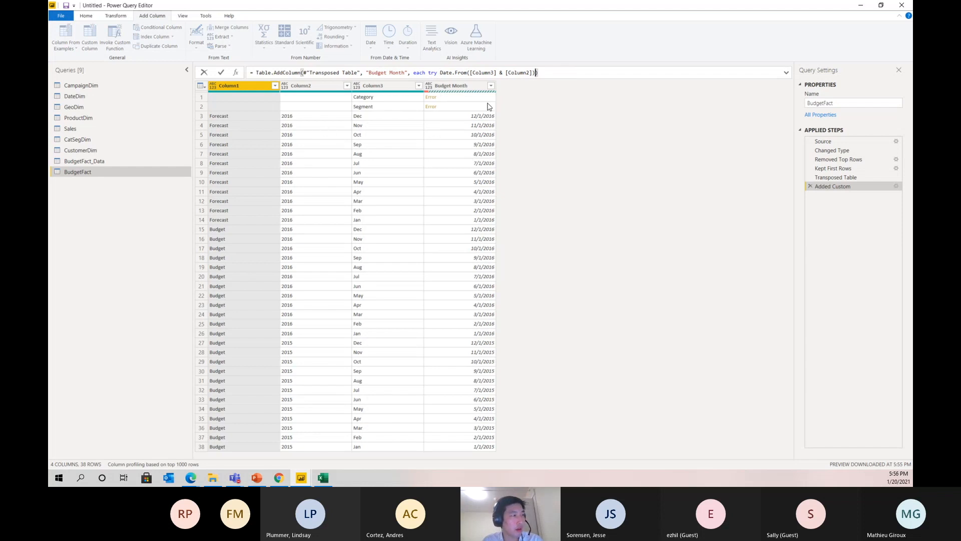
{"action": "type", "text": "othe"}
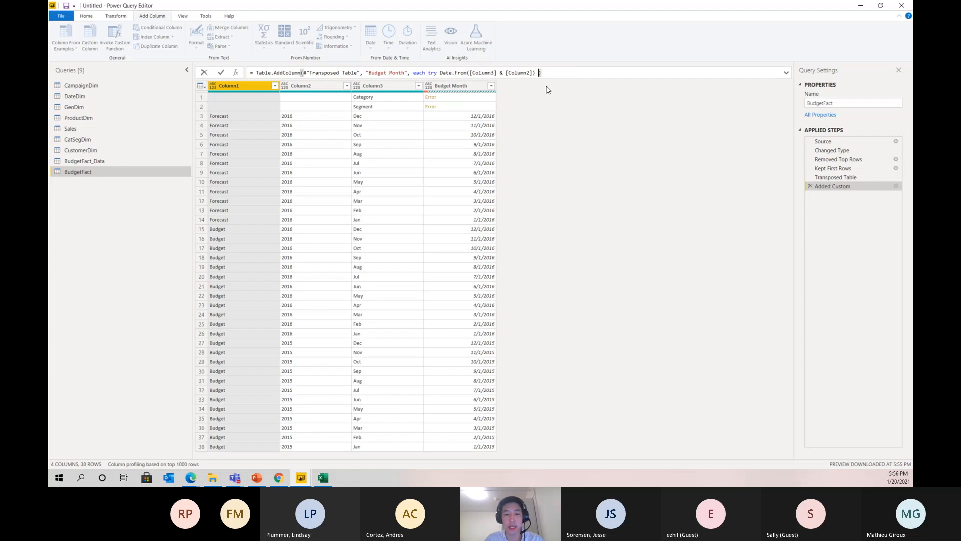
{"action": "type", "text": "rwise n"}
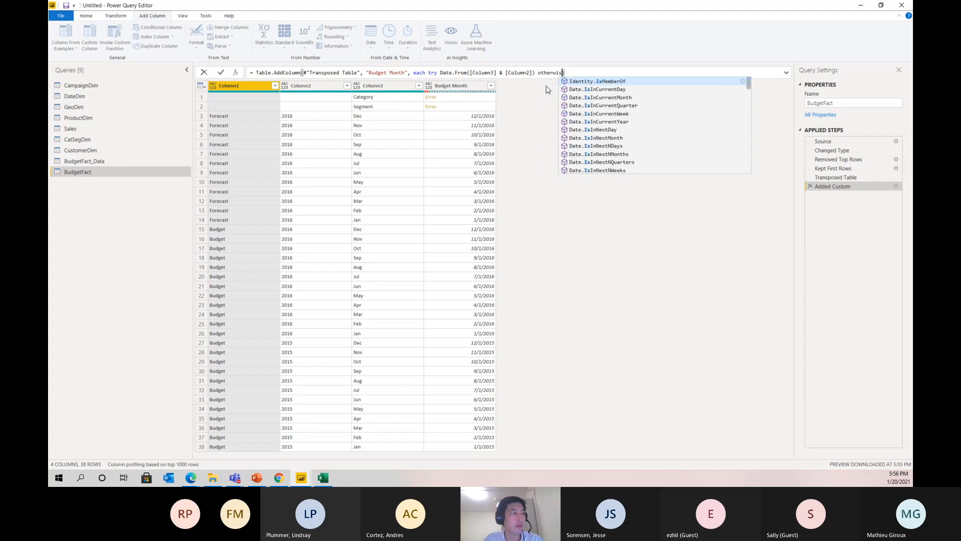
{"action": "type", "text": "ull)"}
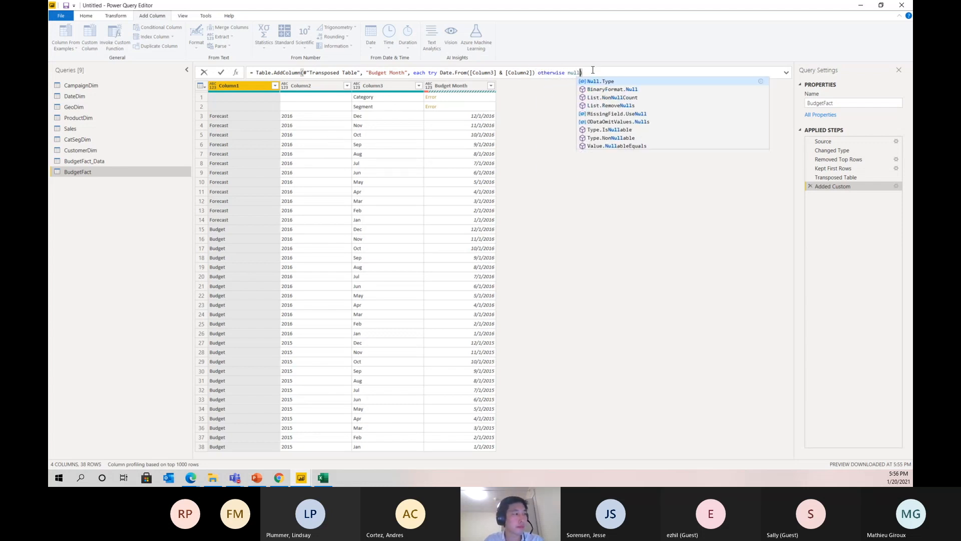
{"action": "key", "text": "Return"}
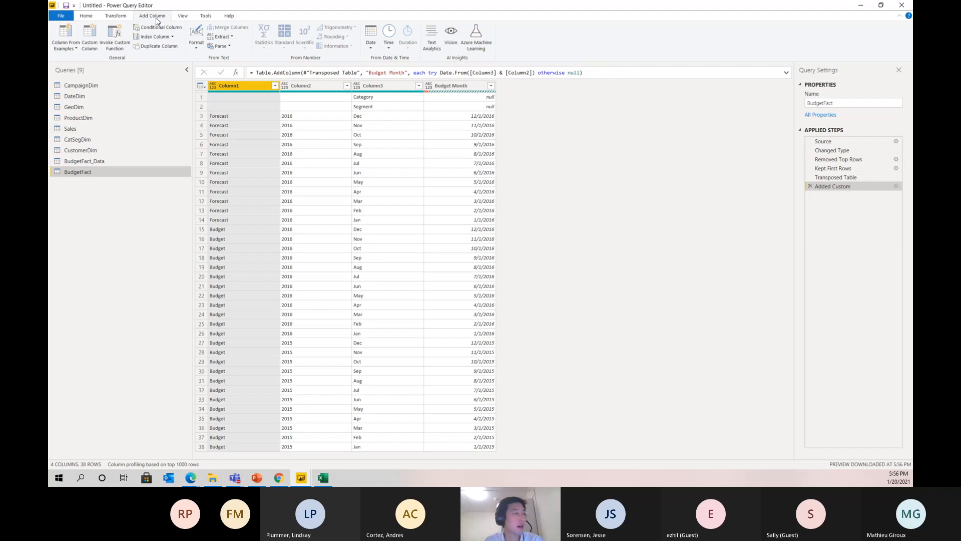
- Start a new custom column in the BudgetFact query and name it FullCombinedHeader
{"action": "left_click", "coordinate": [90, 36]}
{"action": "left_click_drag", "start_coordinate": [358, 190], "coordinate": [300, 186]}
{"action": "type", "text": "FullCombinedHeader"}
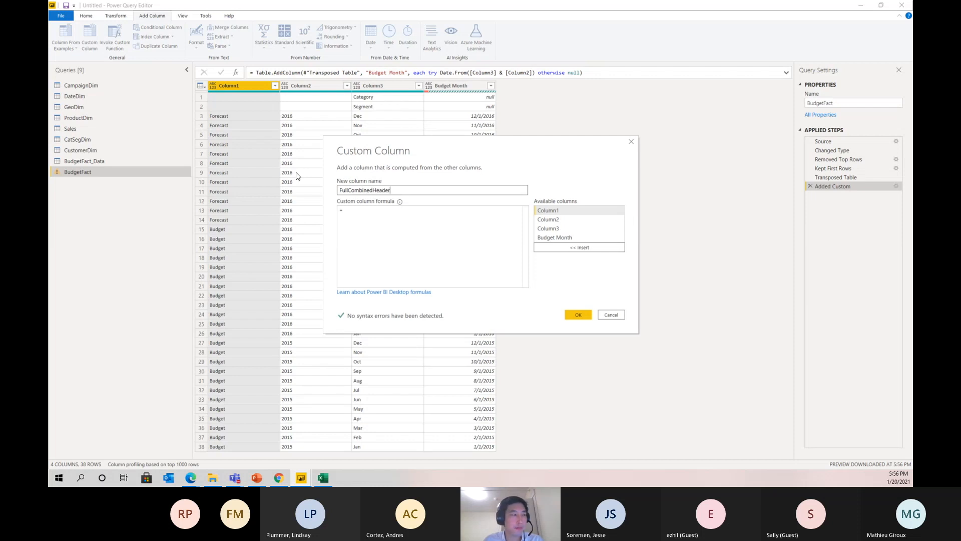
- Begin the FullCombinedHeader formula with if Text.Length([Column3]) > 3 then [Column3] else
{"action": "left_click", "coordinate": [408, 219]}
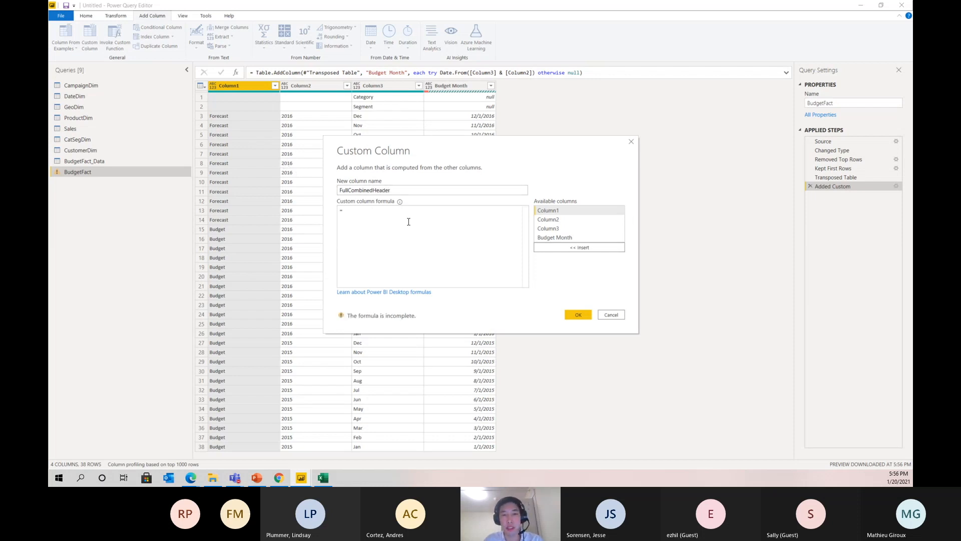
{"action": "type", "text": "if Te"}
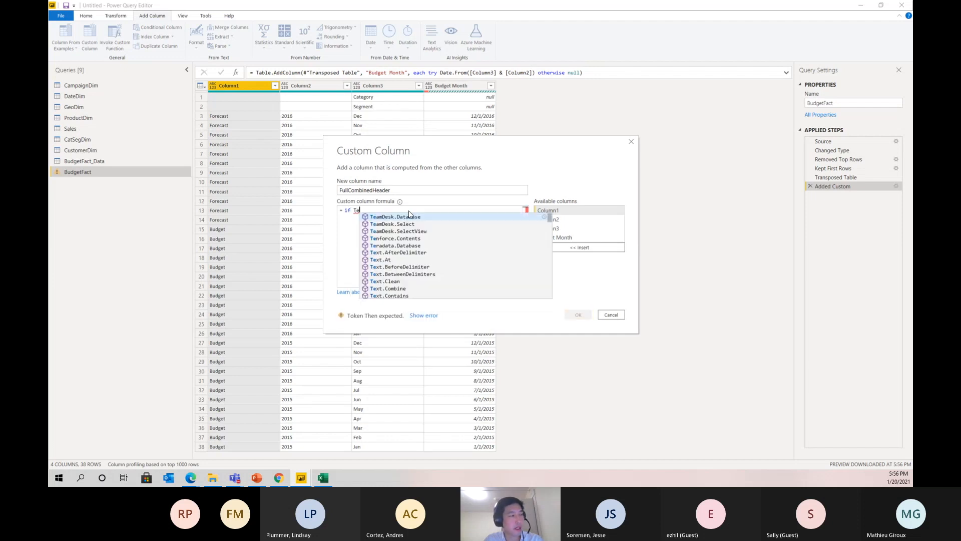
{"action": "type", "text": "xt.Lengt"}
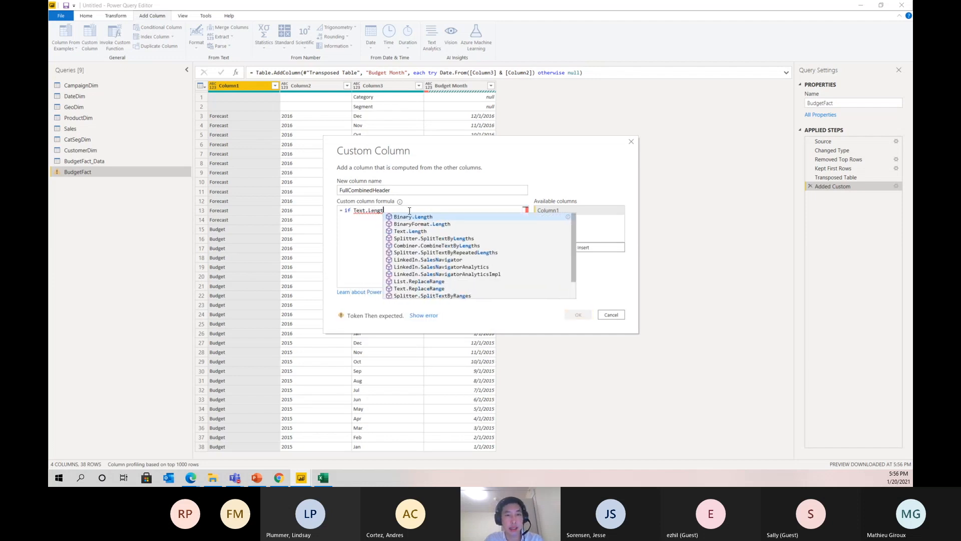
{"action": "type", "text": "h(["}
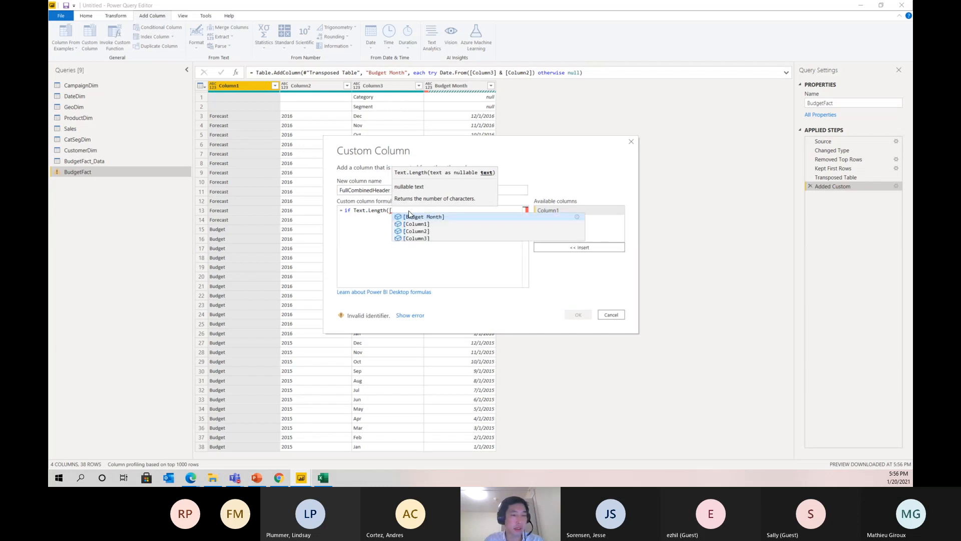
{"action": "key", "text": "BackSpace"}
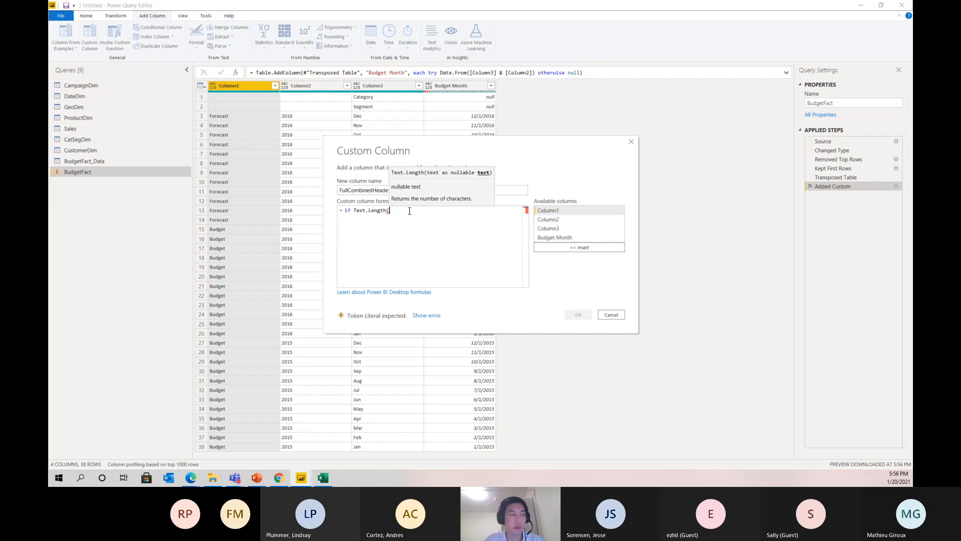
{"action": "double_click", "coordinate": [563, 230]}
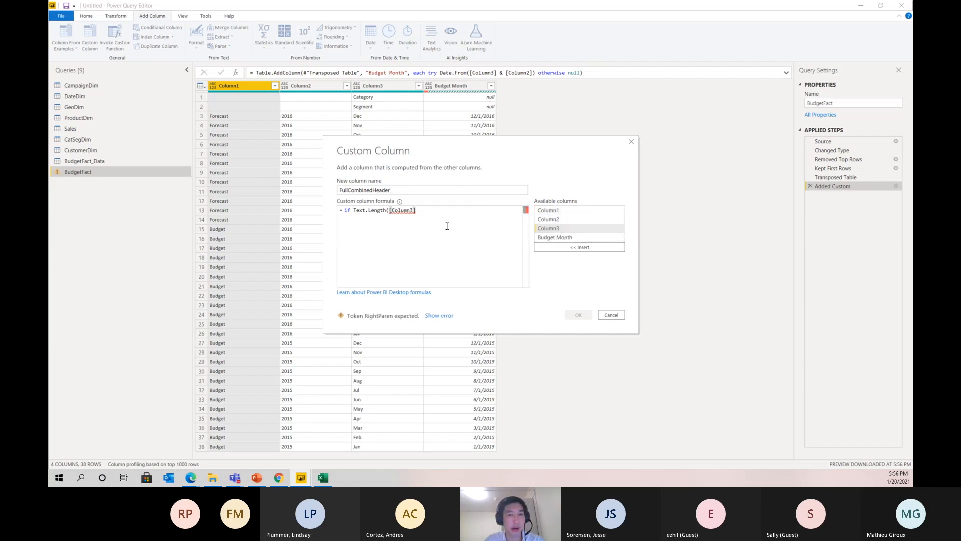
{"action": "type", "text": "> 3"}
{"action": "type", "text": ")"}
{"action": "left_click", "coordinate": [347, 226]}
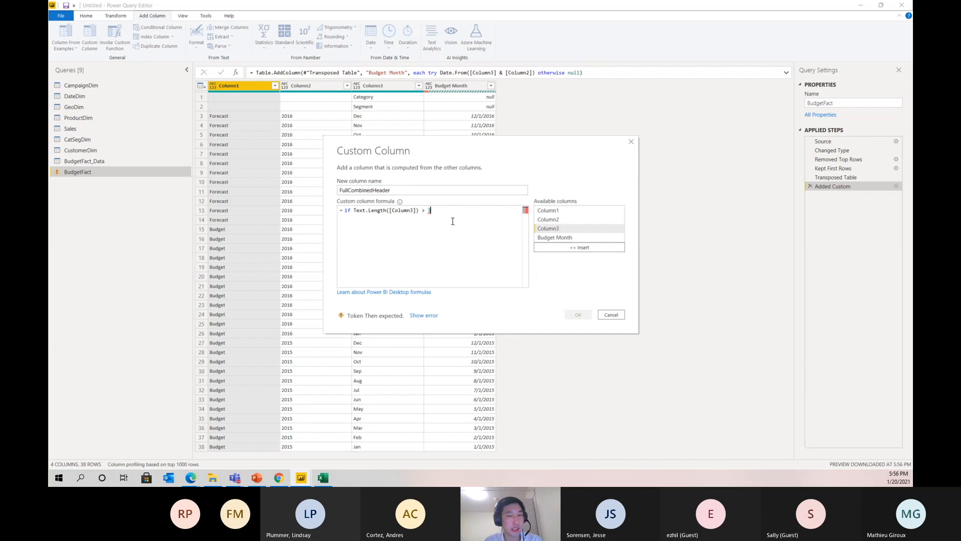
{"action": "type", "text": "then"}
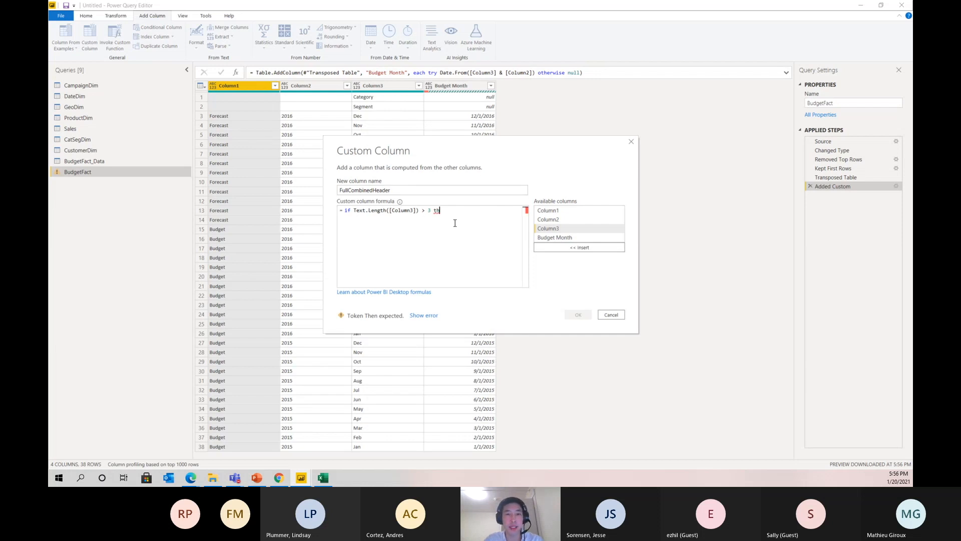
{"action": "double_click", "coordinate": [578, 228]}
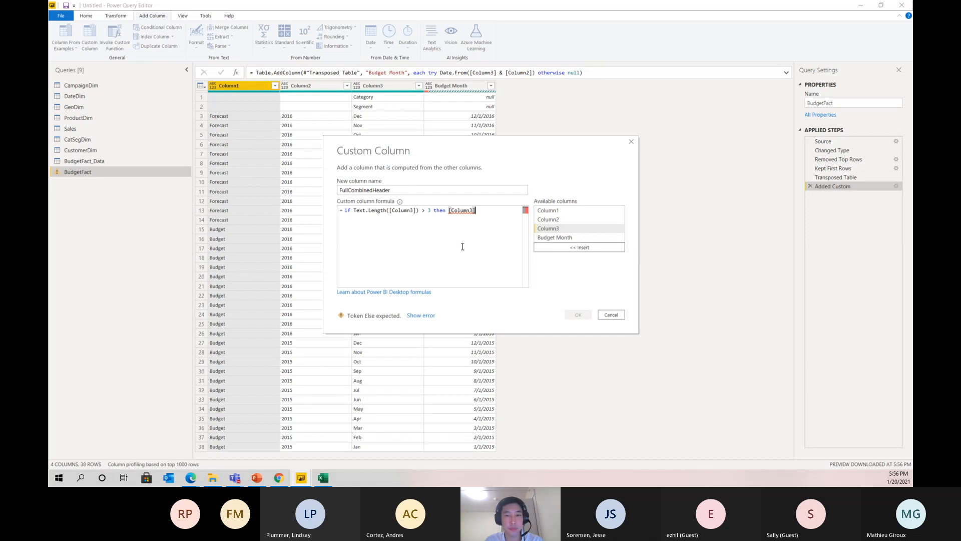
{"action": "type", "text": "else"}
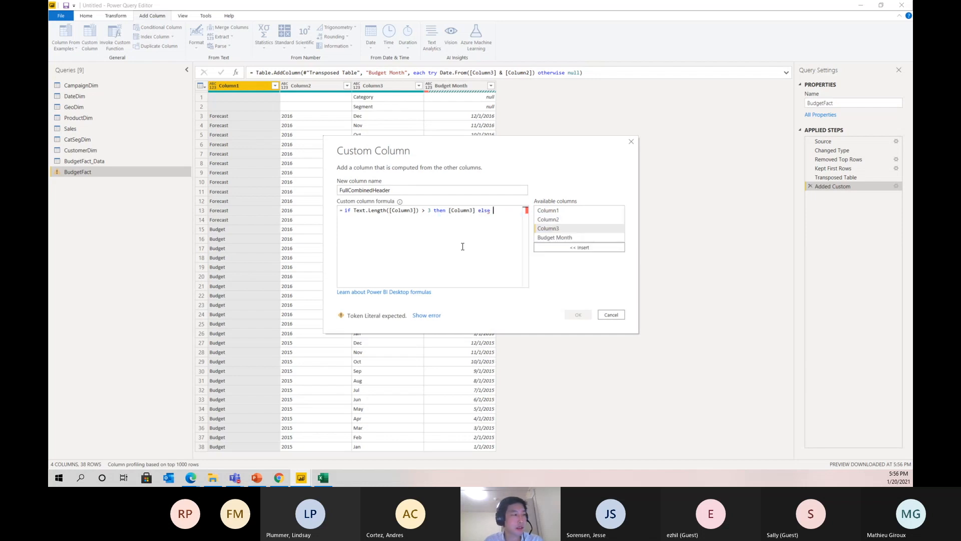
- Continue the formula's else branch with [Column1] & "~" & to join the scenario name and a tilde separator
{"action": "left_click", "coordinate": [547, 211]}
{"action": "double_click", "coordinate": [547, 212]}
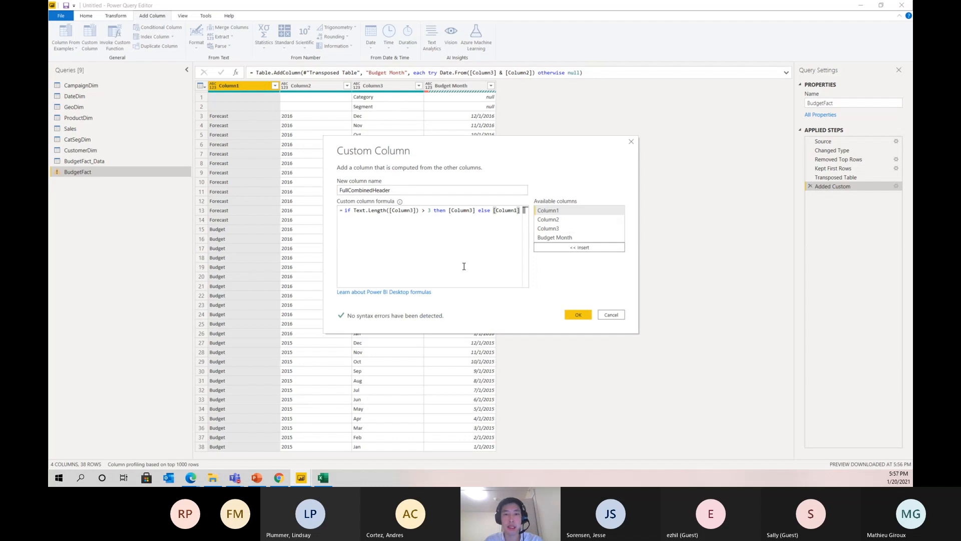
{"action": "key", "text": "Return"}
{"action": "type", "text": "& "}
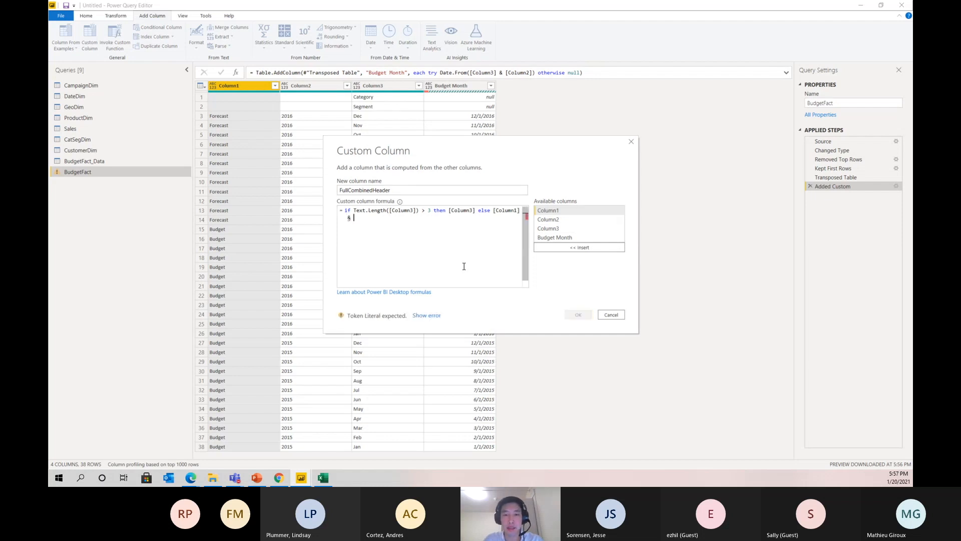
{"action": "type", "text": "\""}
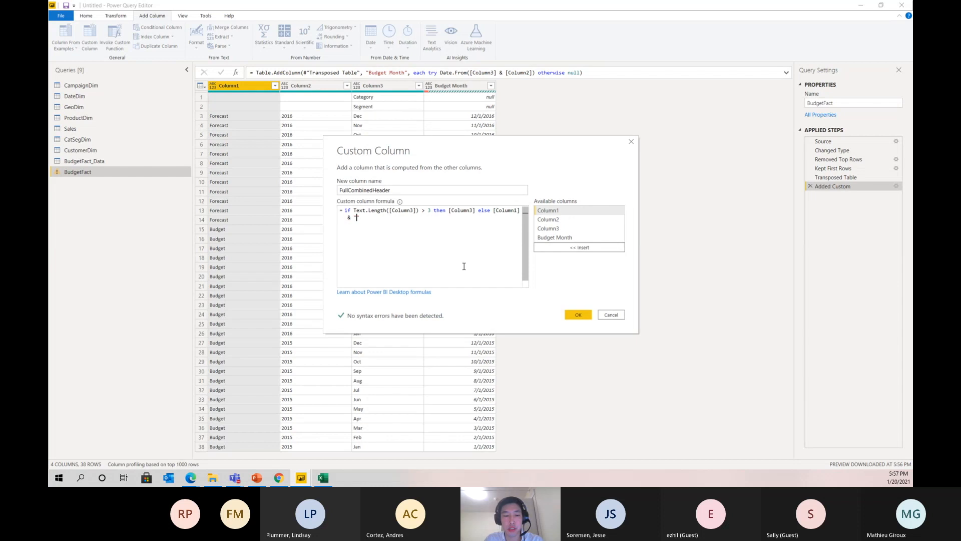
{"action": "type", "text": "-\""}
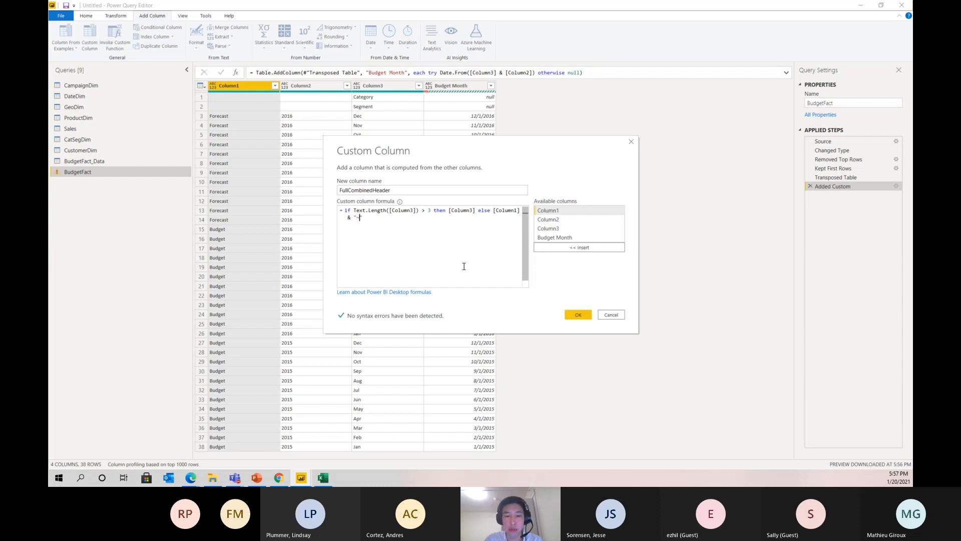
{"action": "type", "text": " &"}
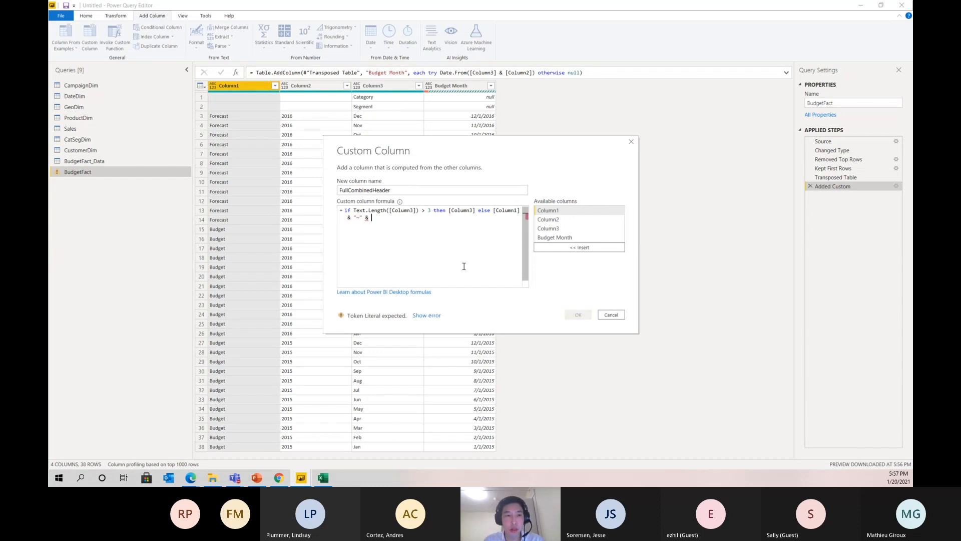
- Complete the else branch with Date.ToText([Budget Month], "M/D/YYYY") and create the FullCombinedHeader column
{"action": "type", "text": " Date"}
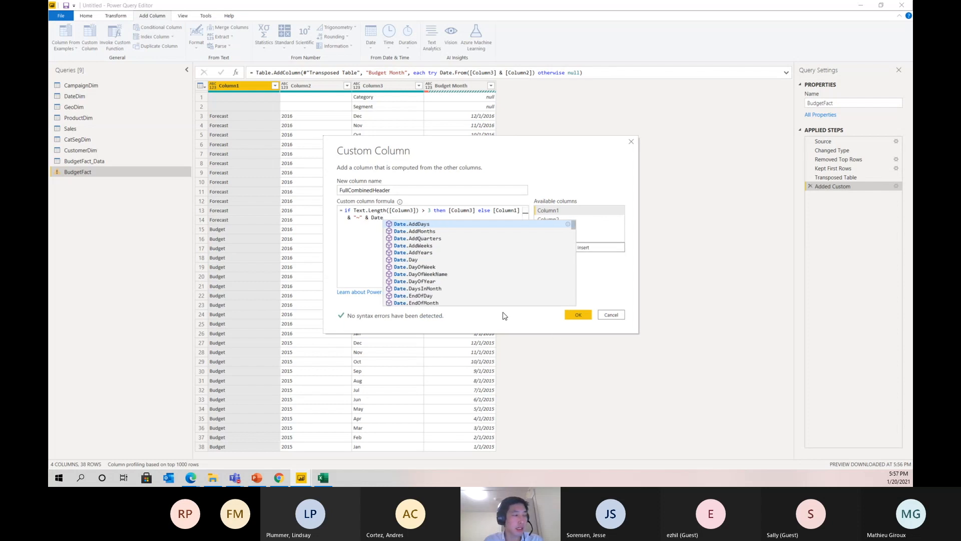
{"action": "type", "text": ".ToT"}
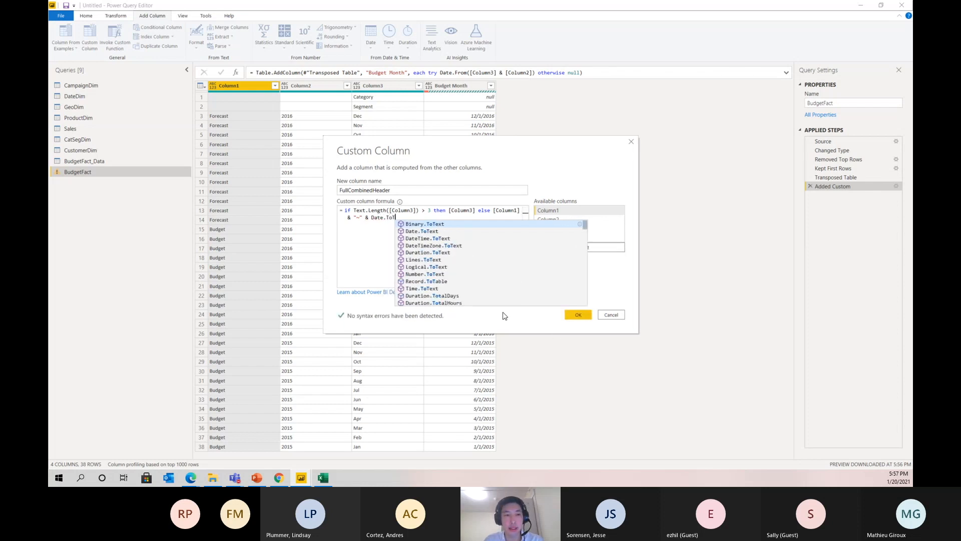
{"action": "type", "text": "ext("}
{"action": "left_click", "coordinate": [560, 239]}
{"action": "left_click", "coordinate": [571, 247]}
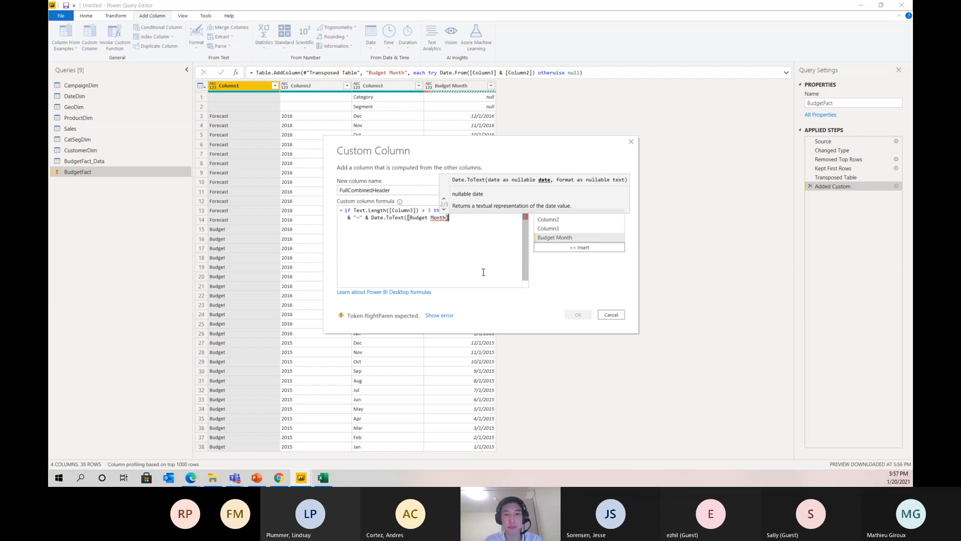
{"action": "type", "text": ", \"M"}
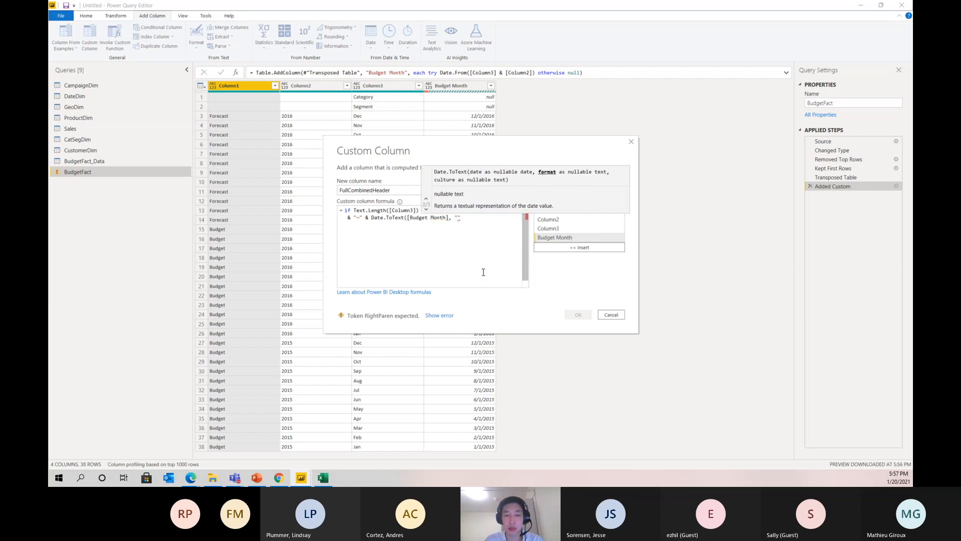
{"action": "type", "text": "/D"}
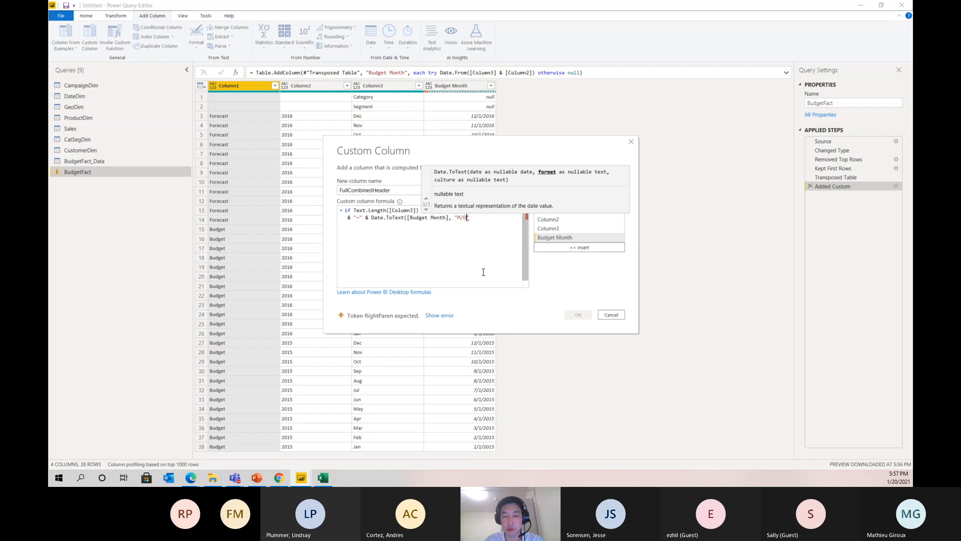
{"action": "type", "text": "/YYYY\""}
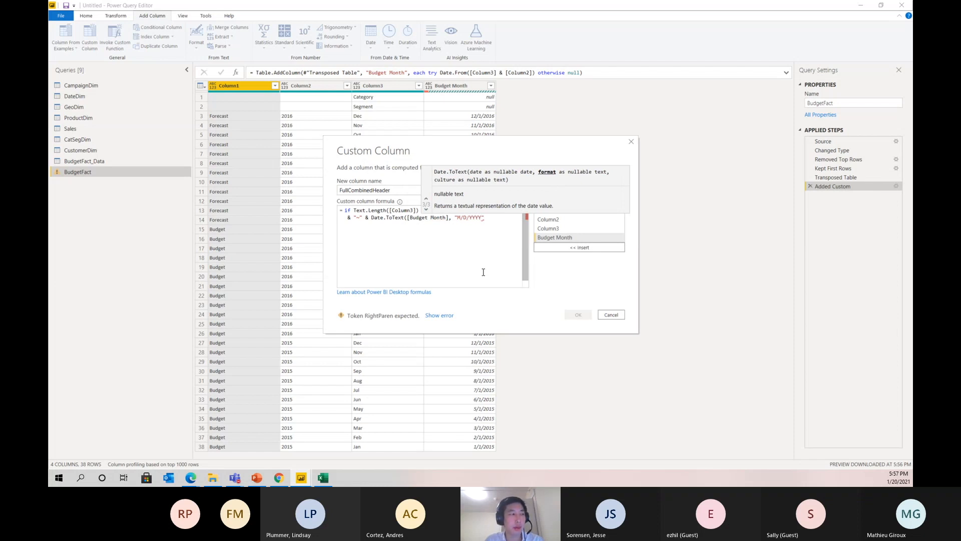
{"action": "type", "text": ")"}
{"action": "key", "text": "Return"}
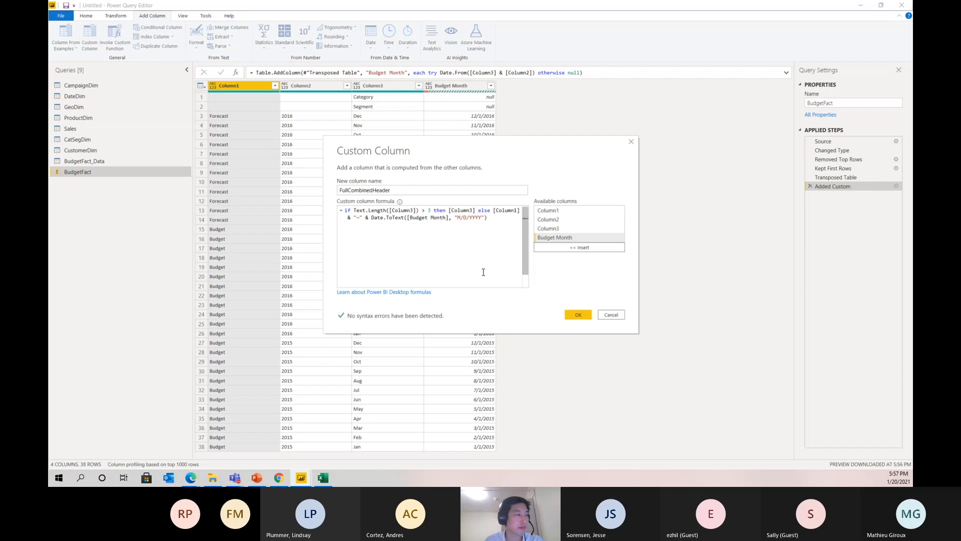
{"action": "left_click", "coordinate": [578, 315]}
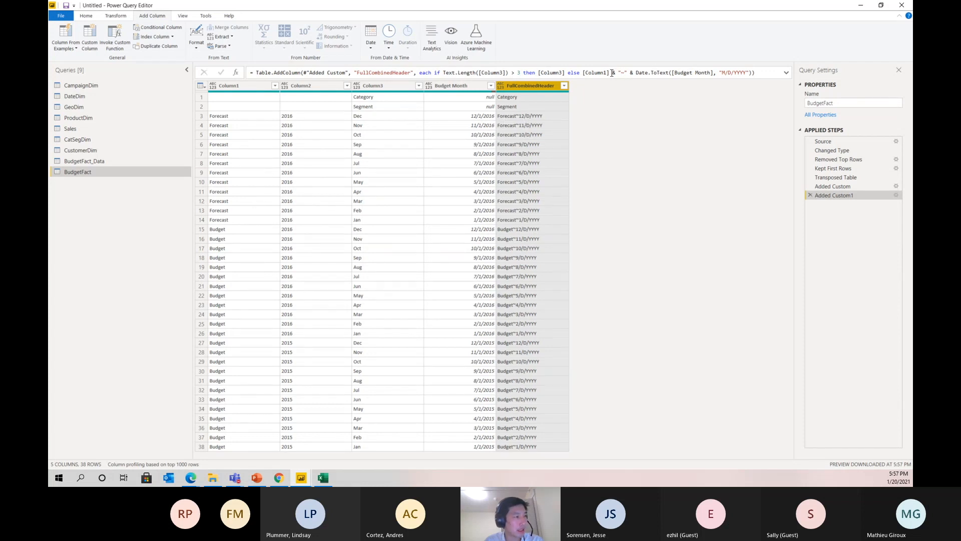
- Change the date format in the FullCombinedHeader formula's Date.ToText function to "MM/dd/yy"
{"action": "left_click_drag", "start_coordinate": [611, 73], "coordinate": [632, 74]}
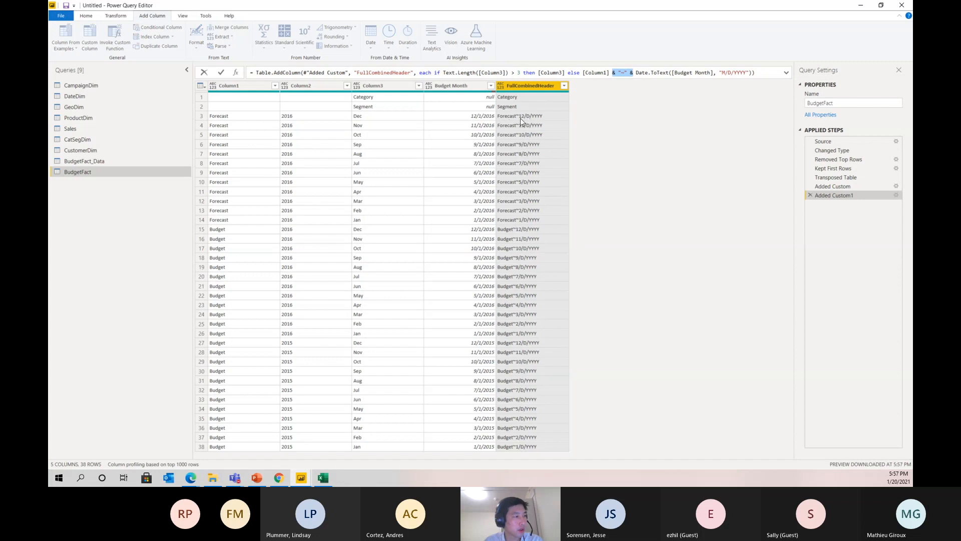
{"action": "left_click_drag", "start_coordinate": [631, 74], "coordinate": [767, 73]}
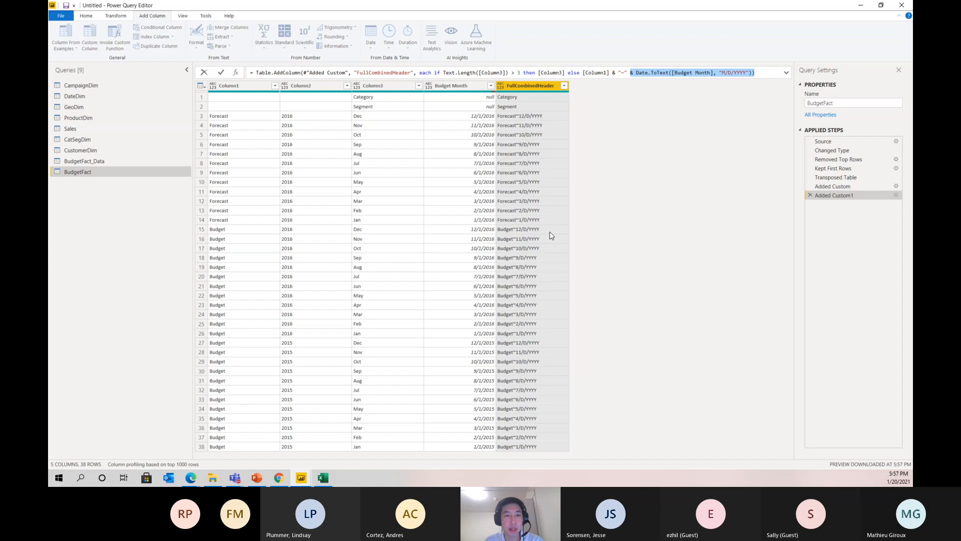
{"action": "left_click", "coordinate": [731, 73]}
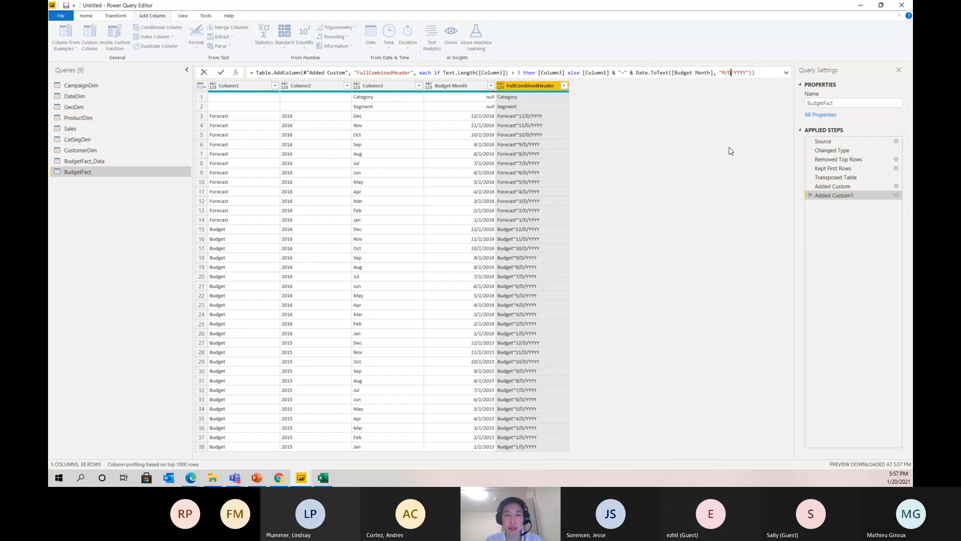
{"action": "type", "text": "M"}
{"action": "key", "text": "Right"}
{"action": "key", "text": "Right"}
{"action": "key", "text": "BackSpace"}
{"action": "type", "text": "dd"}
{"action": "key", "text": "Right"}
{"action": "key", "text": "Right"}
{"action": "key", "text": "Right"}
{"action": "key", "text": "BackSpace"}
{"action": "key", "text": "BackSpace"}
{"action": "key", "text": "BackSpace"}
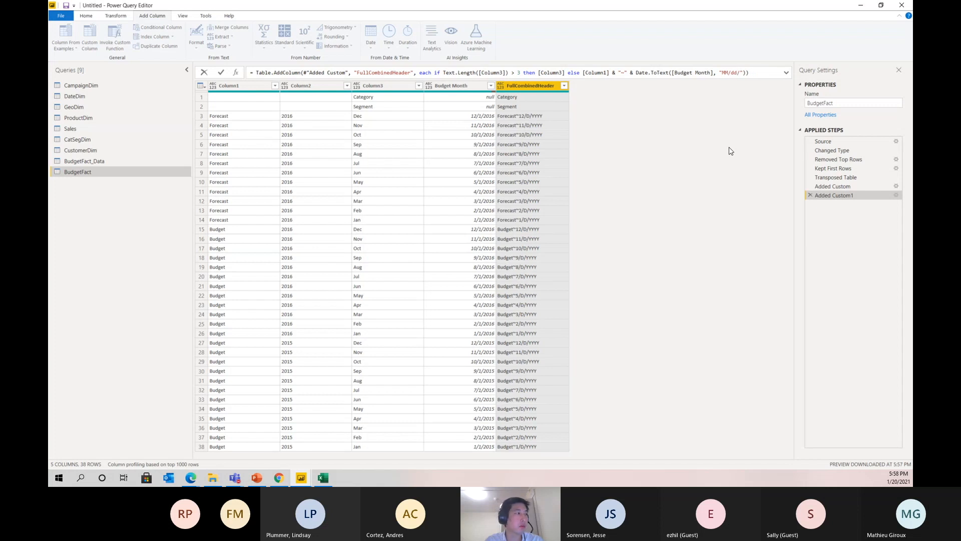
{"action": "type", "text": "yy"}
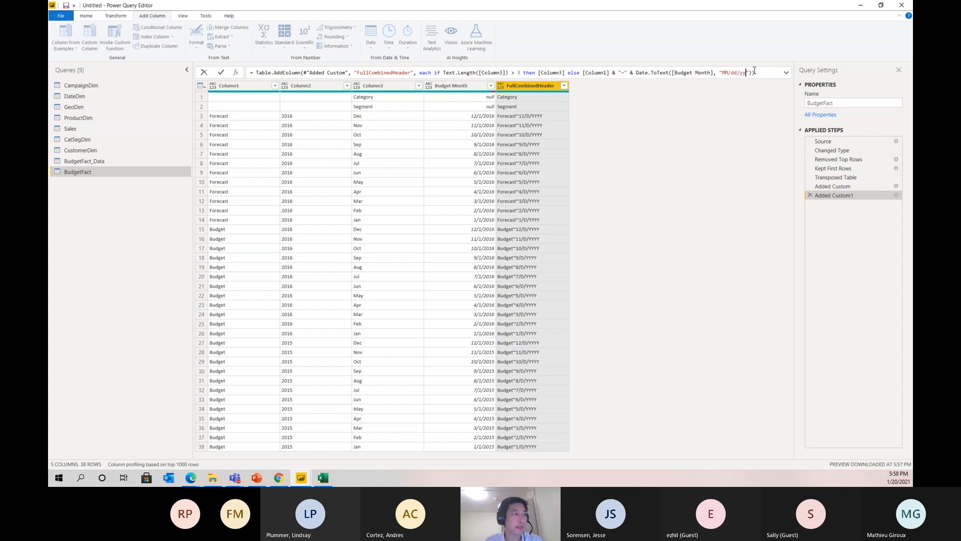
{"action": "key", "text": "Return"}
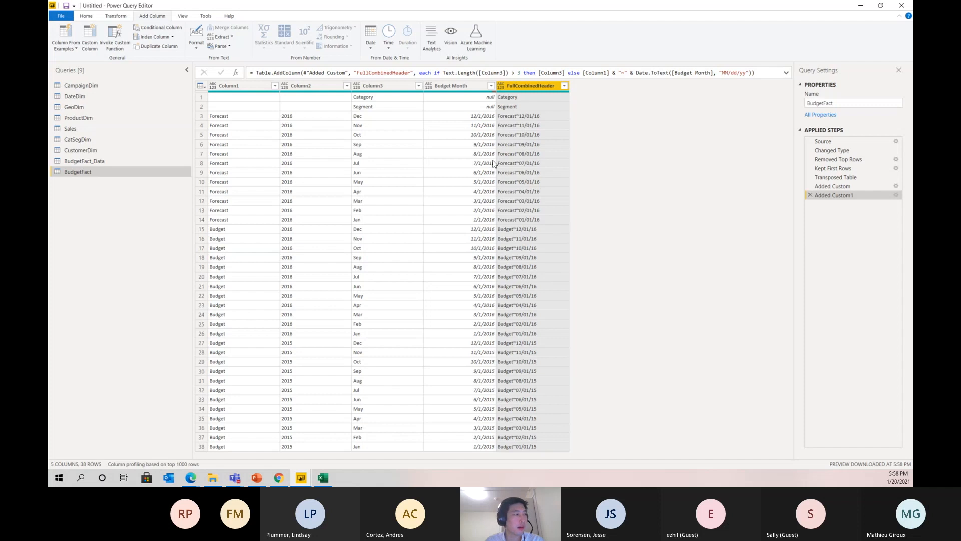
- Remove Column1, Column2, Column3 and Budget Month, and transpose the remaining FullCombinedHeader column into a single row
{"action": "left_click", "coordinate": [452, 88]}
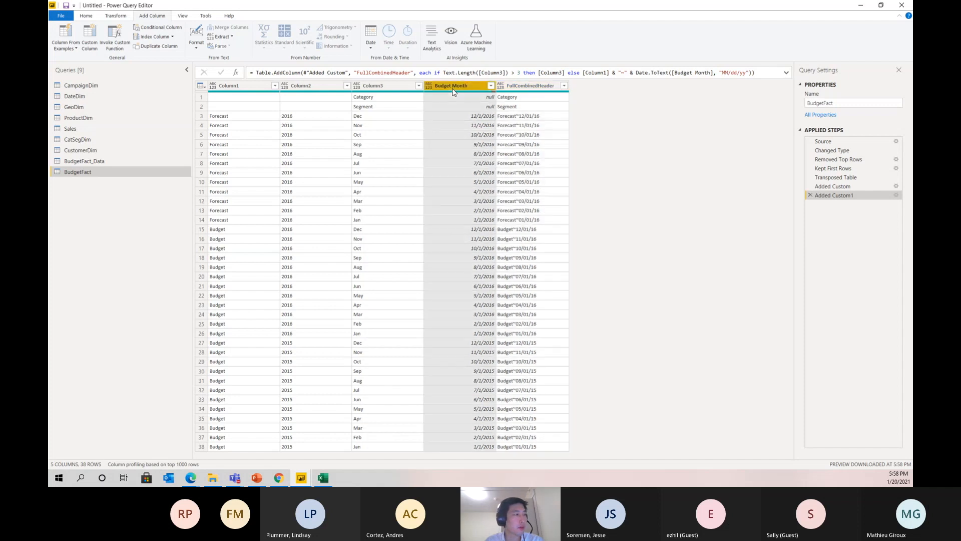
{"action": "left_click", "coordinate": [257, 82], "text": "shift"}
{"action": "right_click", "coordinate": [257, 83]}
{"action": "left_click", "coordinate": [649, 158]}
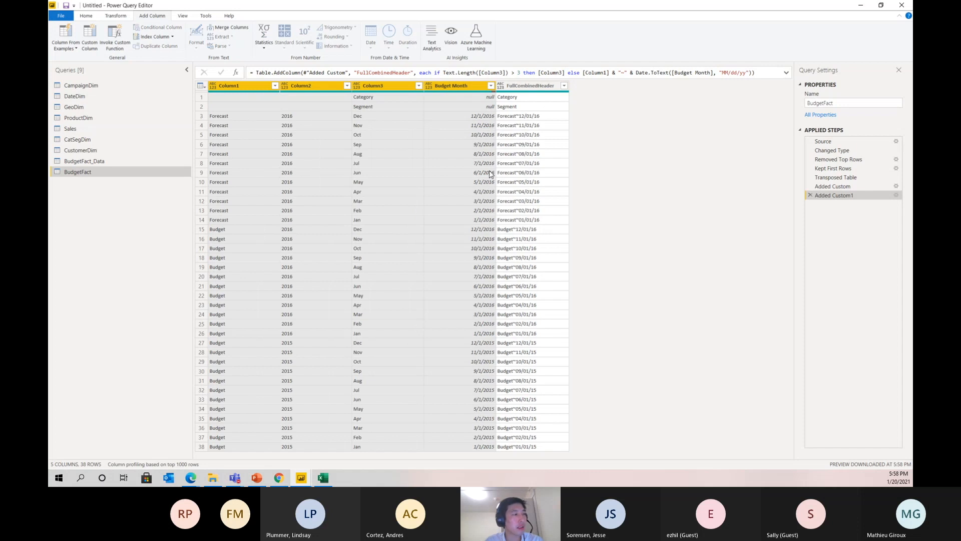
{"action": "right_click", "coordinate": [462, 87]}
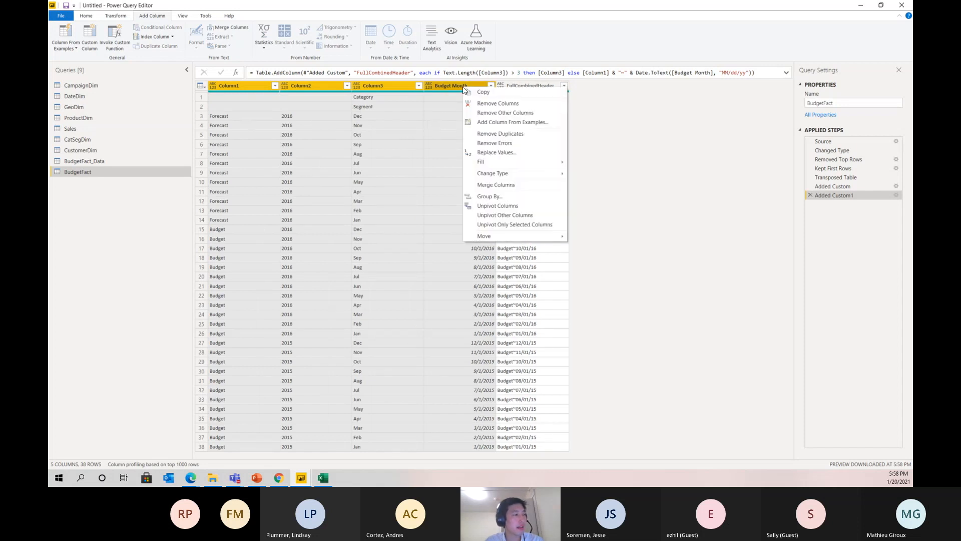
{"action": "left_click", "coordinate": [506, 112]}
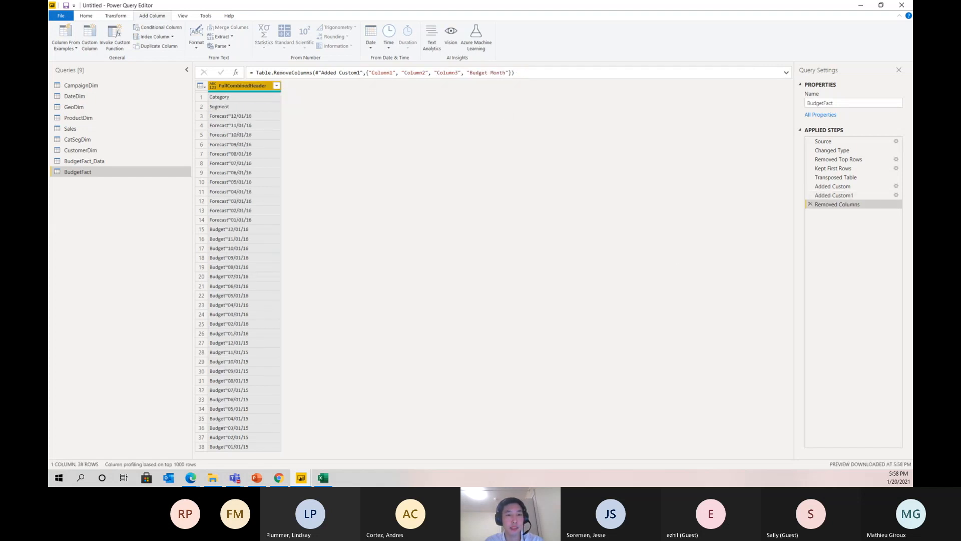
{"action": "left_click", "coordinate": [116, 18]}
{"action": "left_click", "coordinate": [114, 27]}
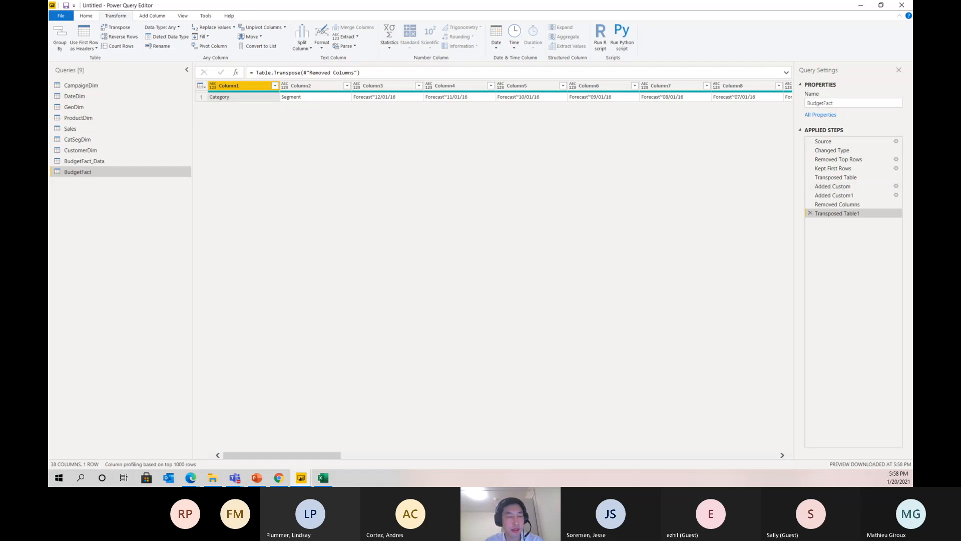
- Append the BudgetFact_Data table to the BudgetFact query beneath the combined header row
{"action": "left_click", "coordinate": [91, 18]}
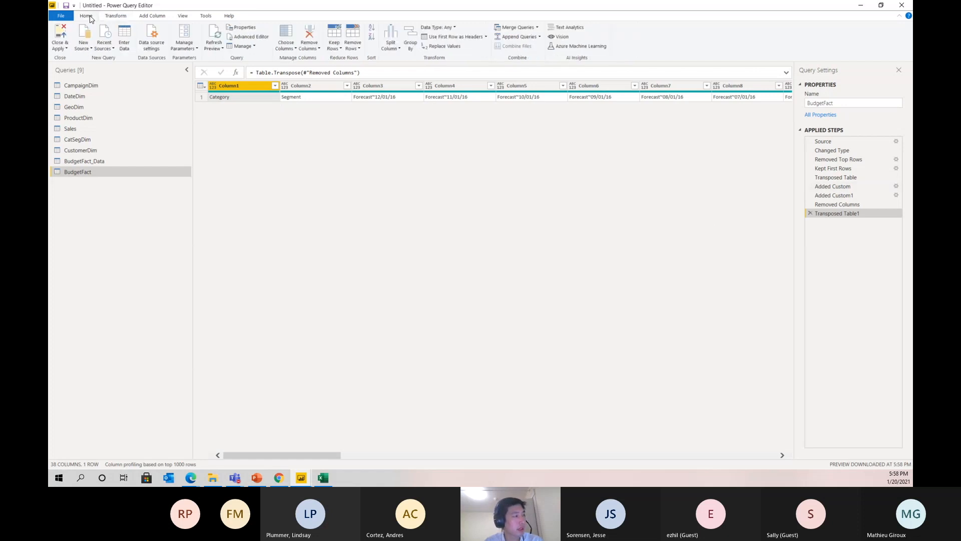
{"action": "left_click", "coordinate": [539, 37]}
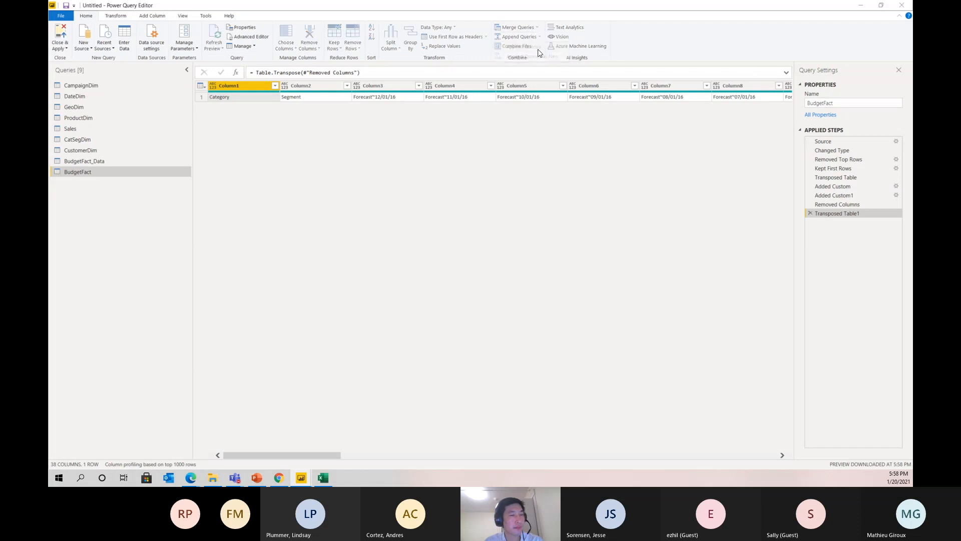
{"action": "left_click", "coordinate": [540, 52]}
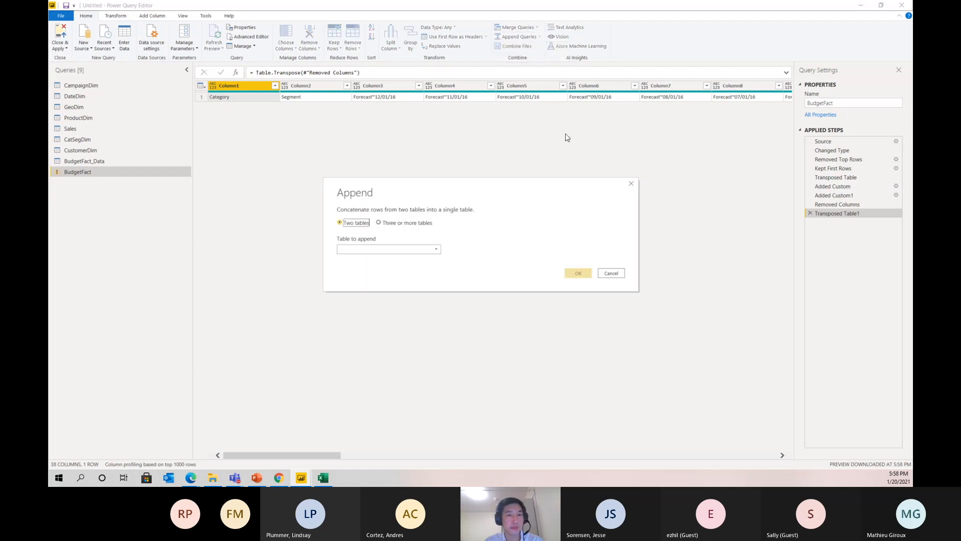
{"action": "left_click", "coordinate": [359, 250]}
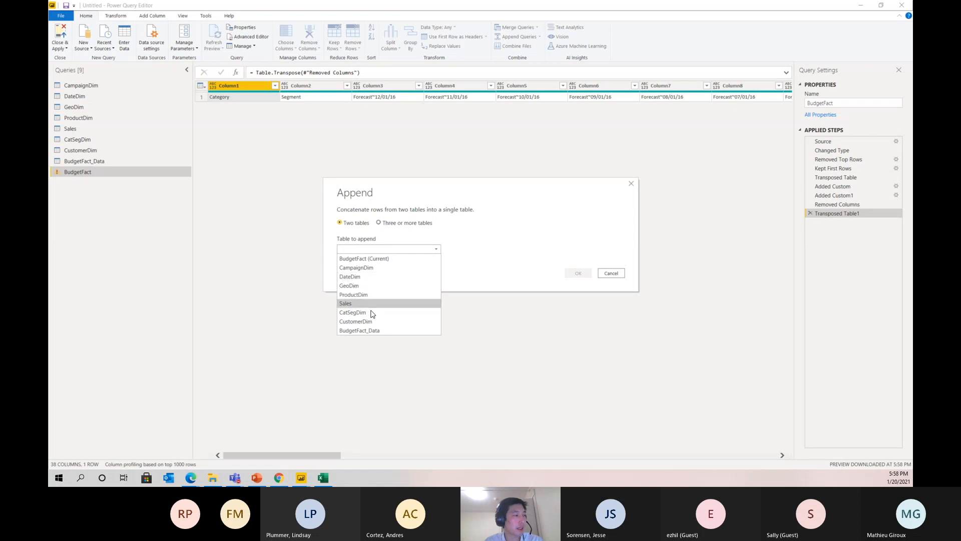
{"action": "left_click", "coordinate": [376, 330]}
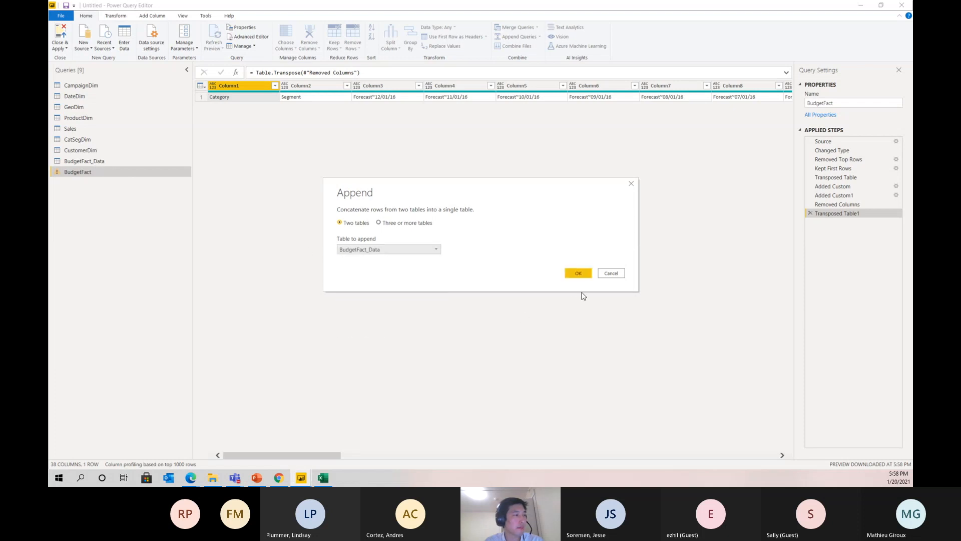
{"action": "left_click", "coordinate": [575, 275]}
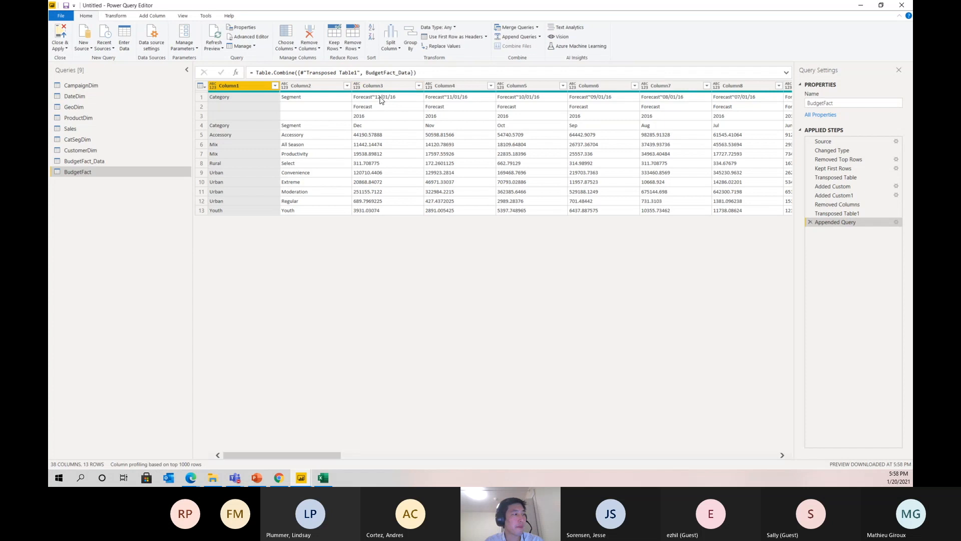
- Promote the first row of BudgetFact to column headers and remove the top 3 rows left from the old headers
{"action": "left_click", "coordinate": [469, 38]}
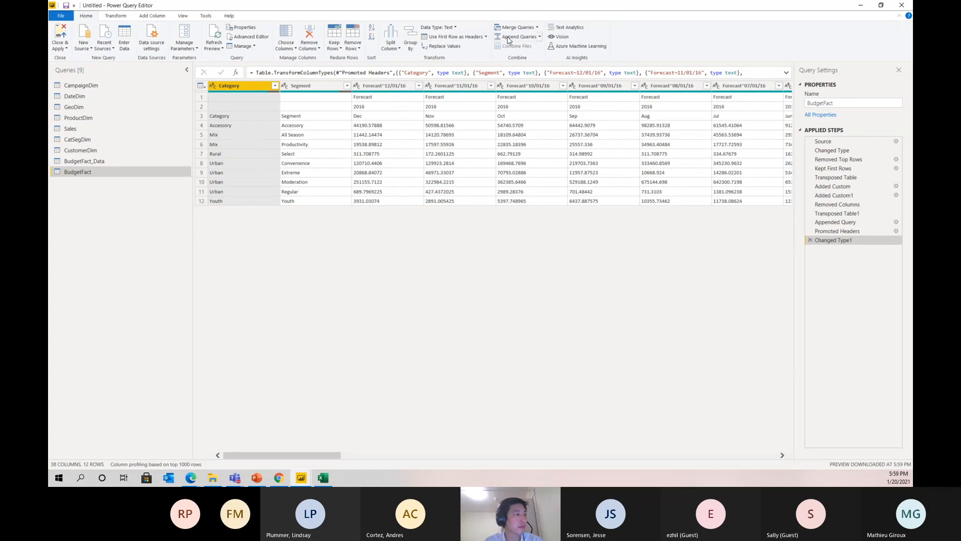
{"action": "left_click", "coordinate": [358, 48]}
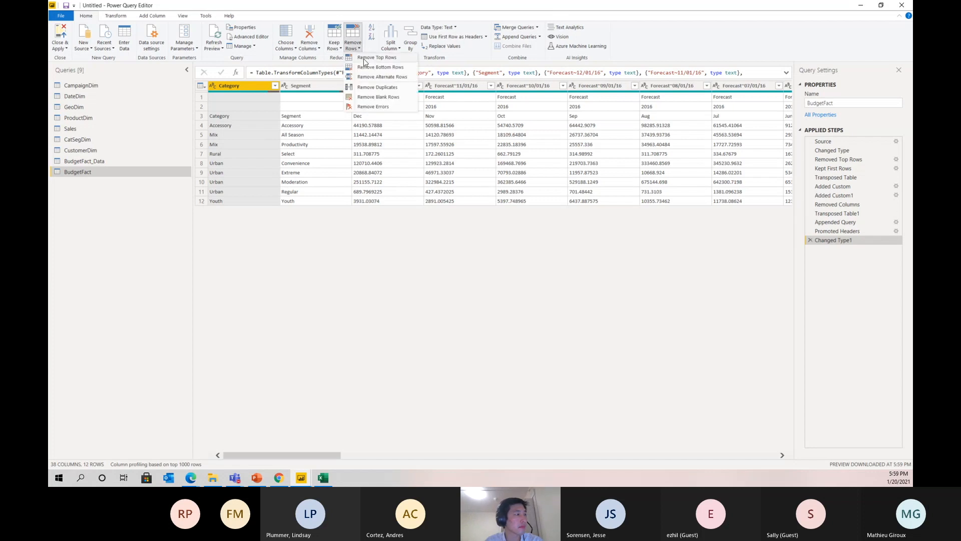
{"action": "left_click", "coordinate": [364, 59]}
{"action": "type", "text": "3"}
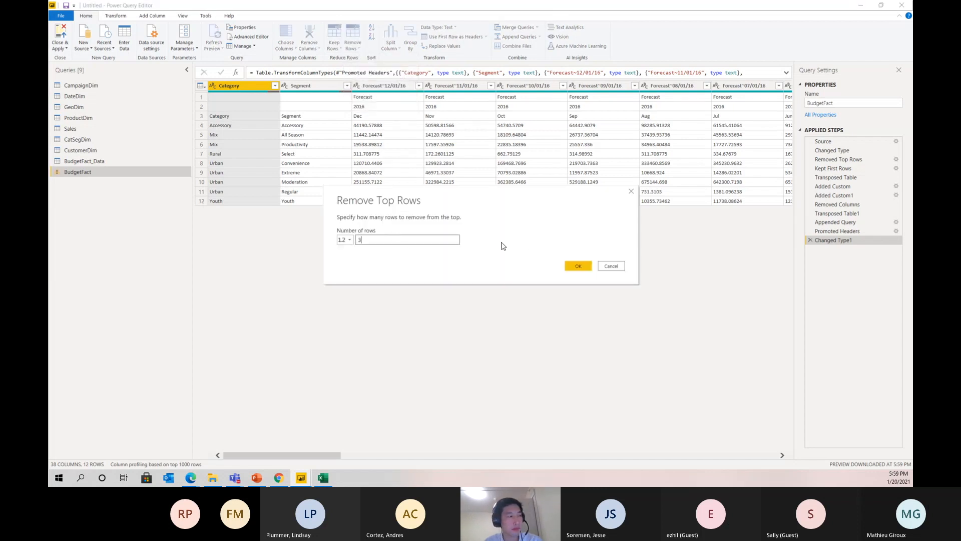
{"action": "left_click", "coordinate": [578, 266]}
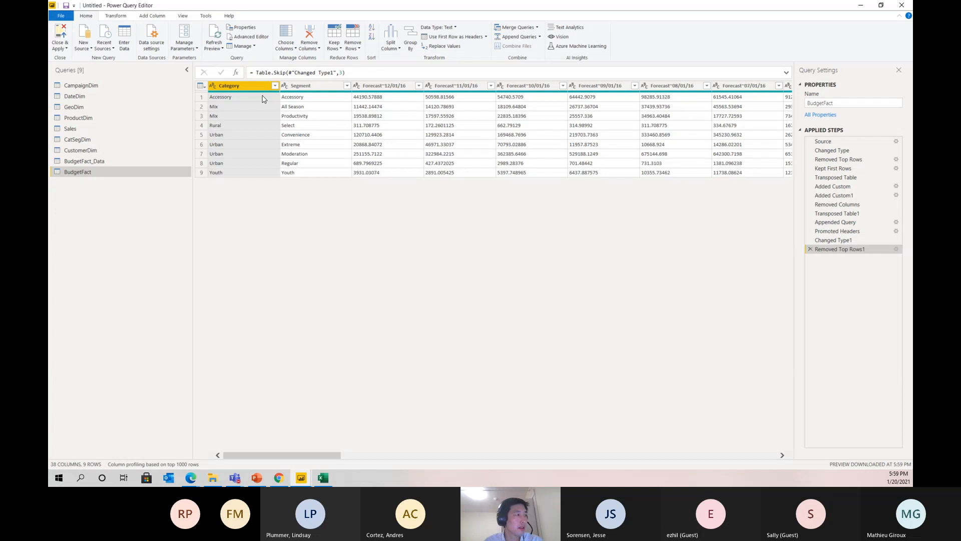
- Try unpivoting the Category and Segment columns themselves, and delete that unpivot from the applied steps
{"action": "left_click", "coordinate": [299, 88], "text": "ctrl"}
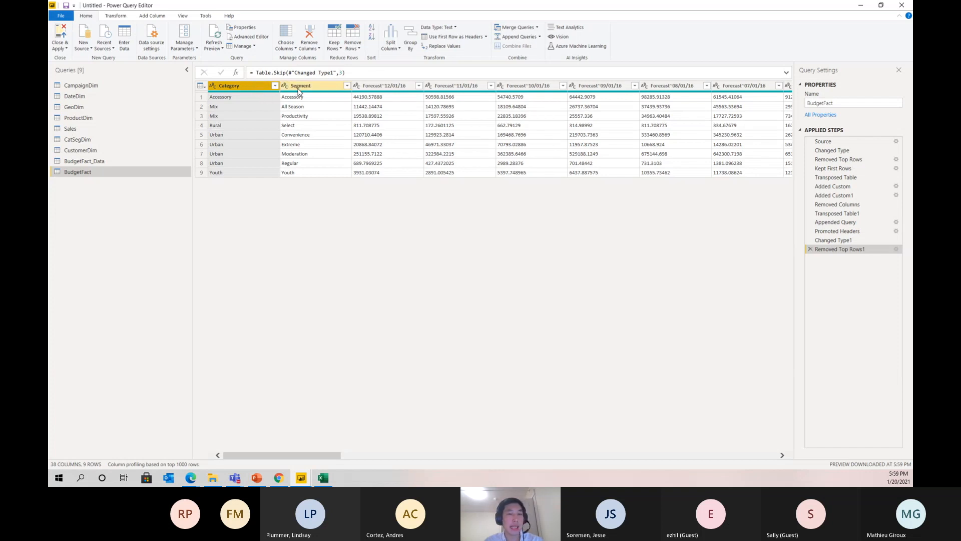
{"action": "left_click", "coordinate": [301, 88], "text": "ctrl"}
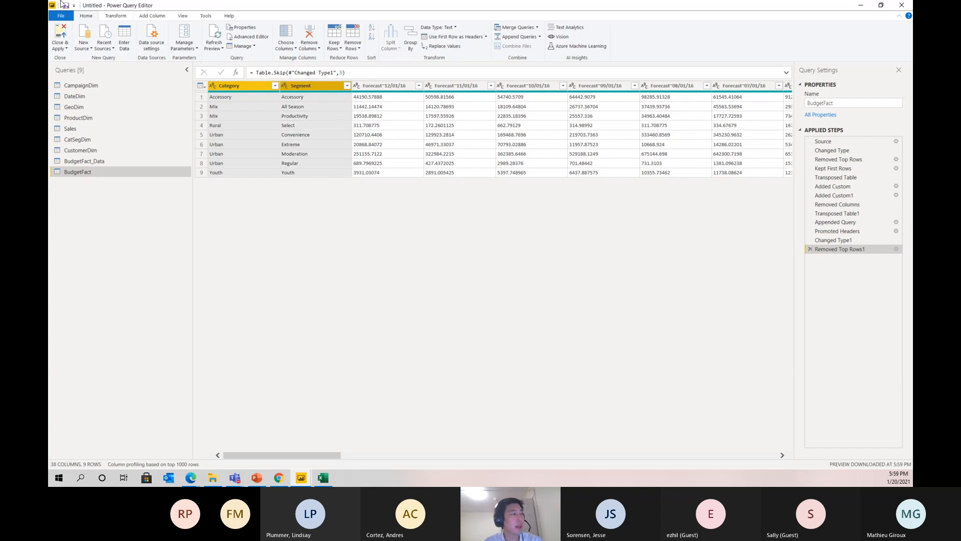
{"action": "left_click", "coordinate": [115, 16]}
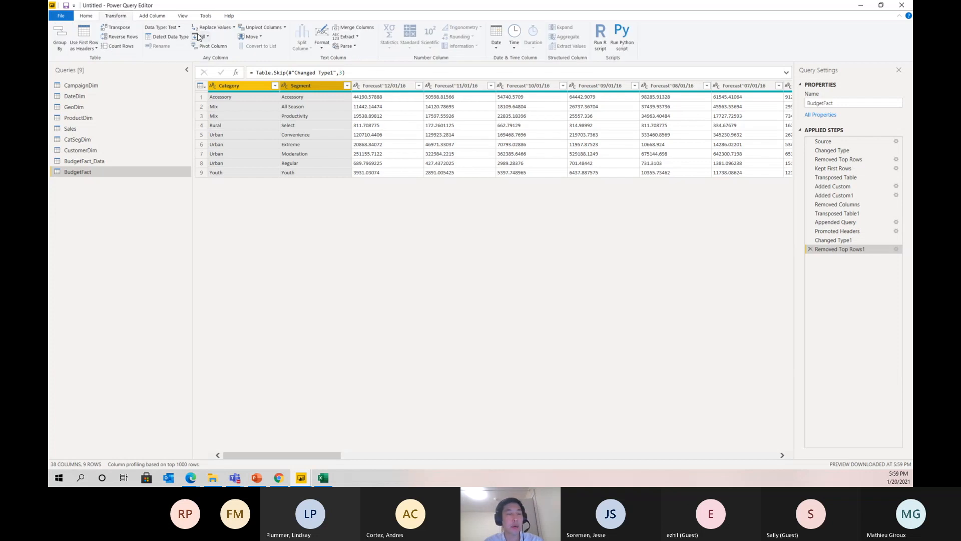
{"action": "left_click", "coordinate": [272, 28]}
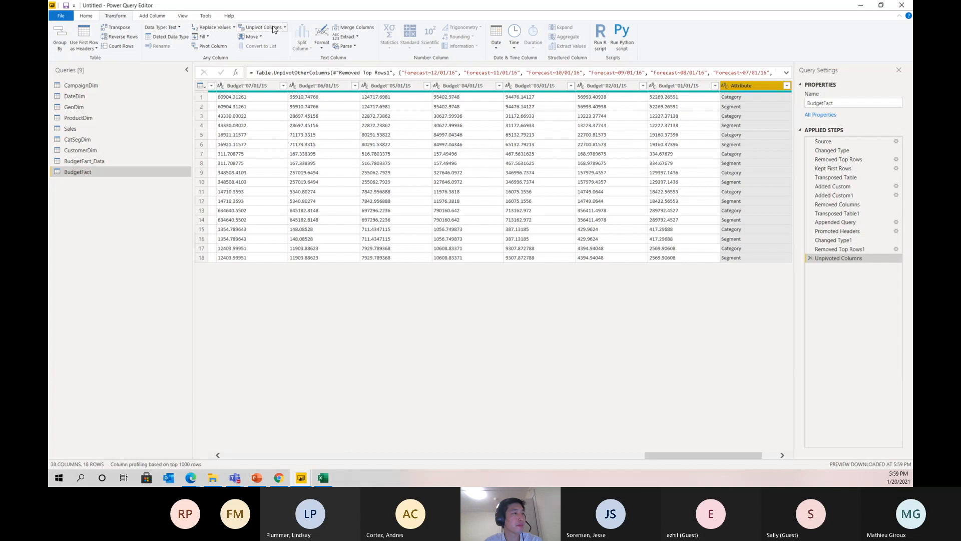
{"action": "left_click_drag", "start_coordinate": [698, 457], "coordinate": [254, 461]}
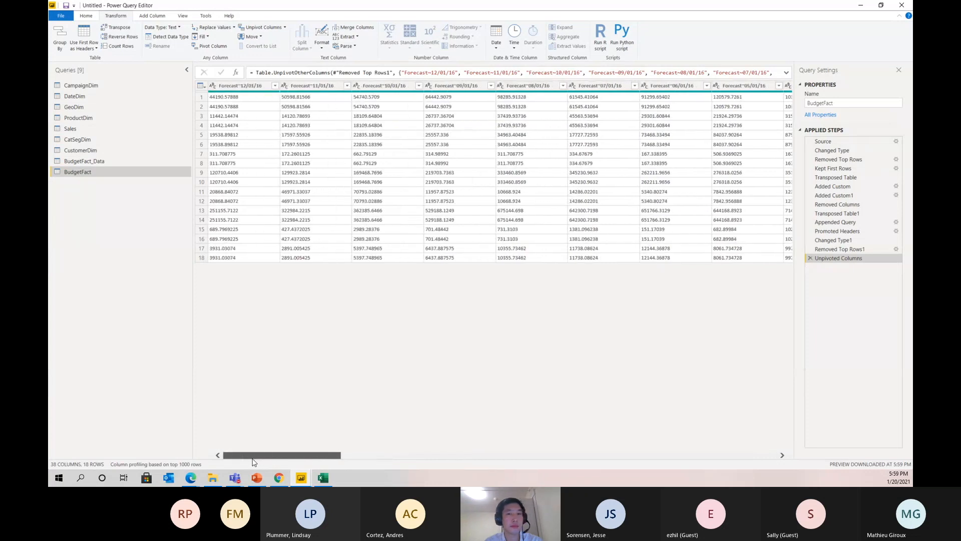
{"action": "left_click", "coordinate": [810, 258]}
- Unpivot all columns other than Category and Segment into attribute and value columns
{"action": "left_click", "coordinate": [235, 86]}
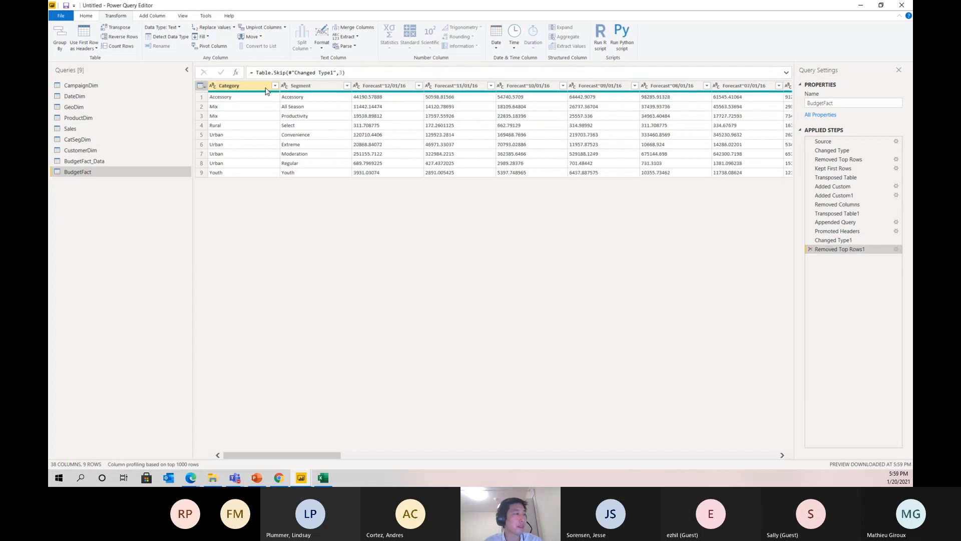
{"action": "left_click", "coordinate": [307, 87], "text": "ctrl"}
{"action": "left_click", "coordinate": [285, 27]}
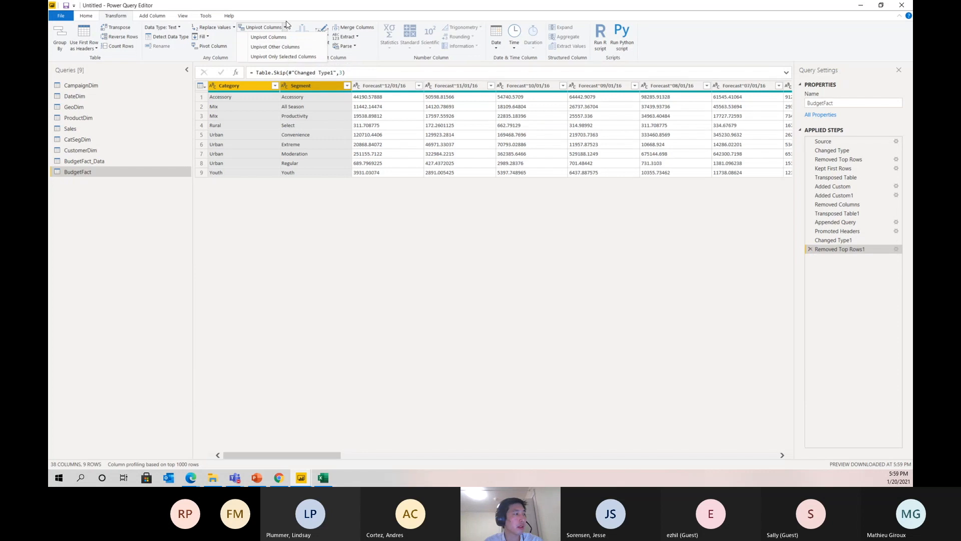
{"action": "left_click", "coordinate": [281, 48]}
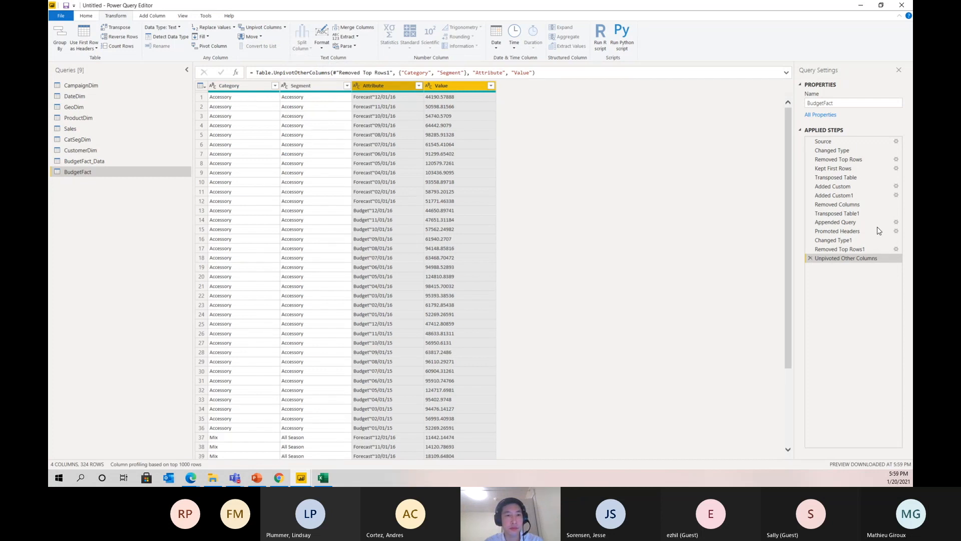
- Split the Attribute column by the custom tilde delimiter at each occurrence
{"action": "left_click", "coordinate": [389, 85]}
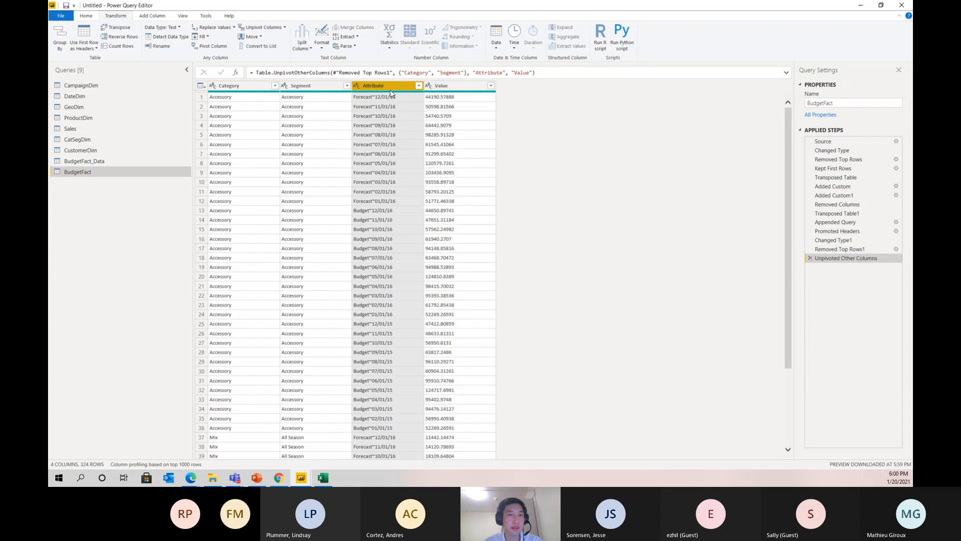
{"action": "left_click", "coordinate": [92, 16]}
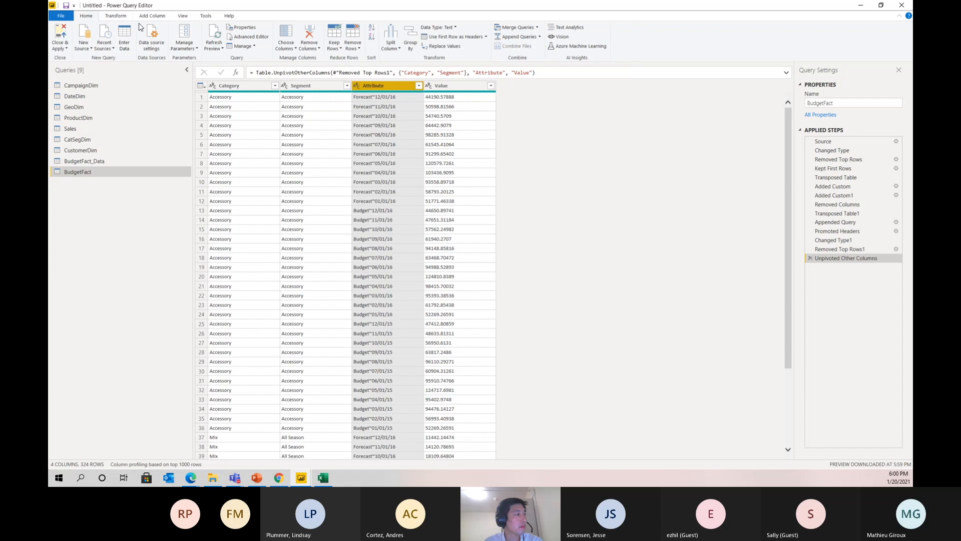
{"action": "left_click", "coordinate": [392, 46]}
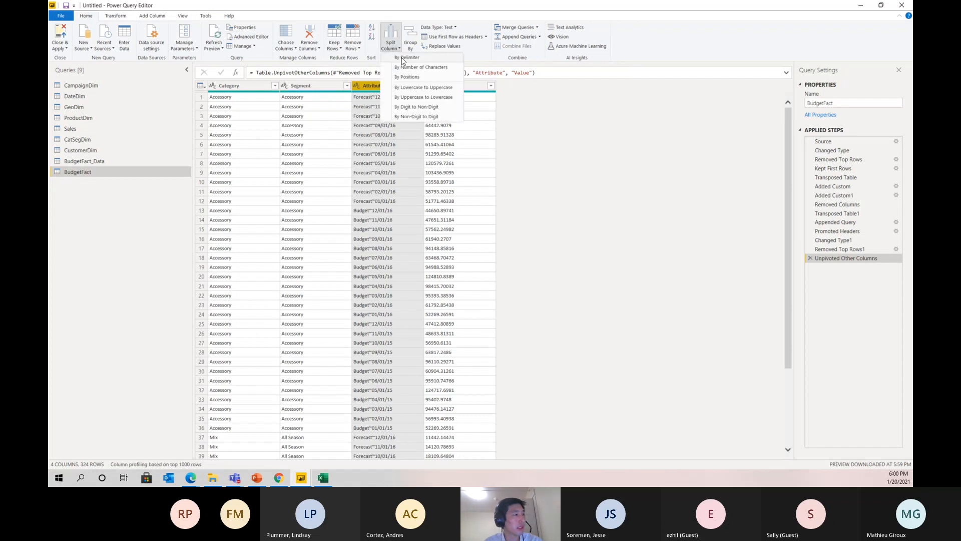
{"action": "left_click", "coordinate": [402, 58]}
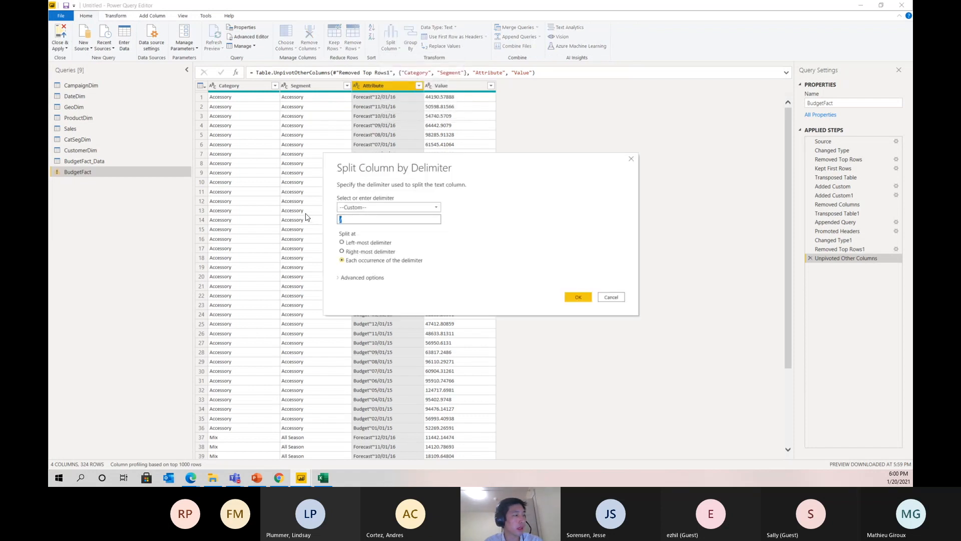
{"action": "left_click", "coordinate": [578, 297]}
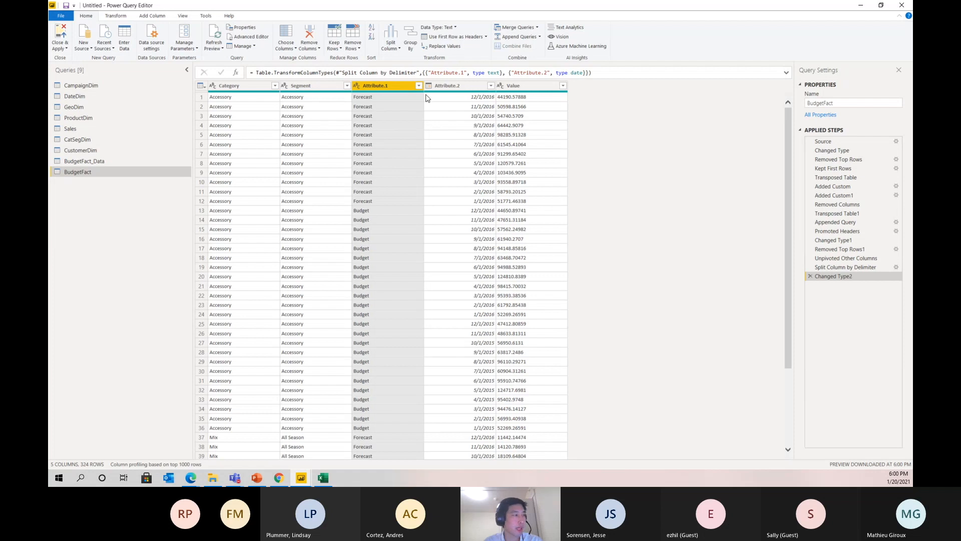
- Rename the Attribute.1 column as Scenario and the Attribute.2 column as Date
{"action": "double_click", "coordinate": [395, 88]}
{"action": "type", "text": "Scenar"}
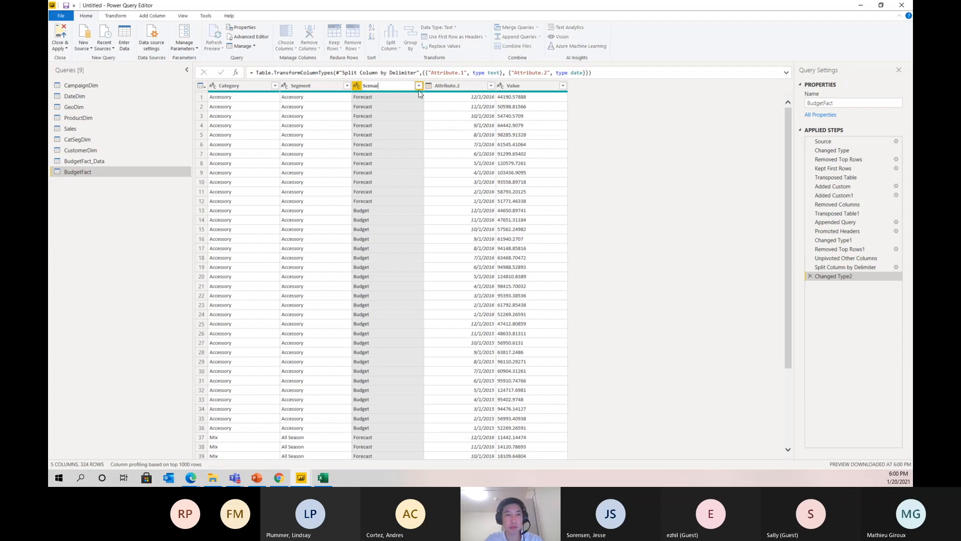
{"action": "type", "text": "io"}
{"action": "key", "text": "Return"}
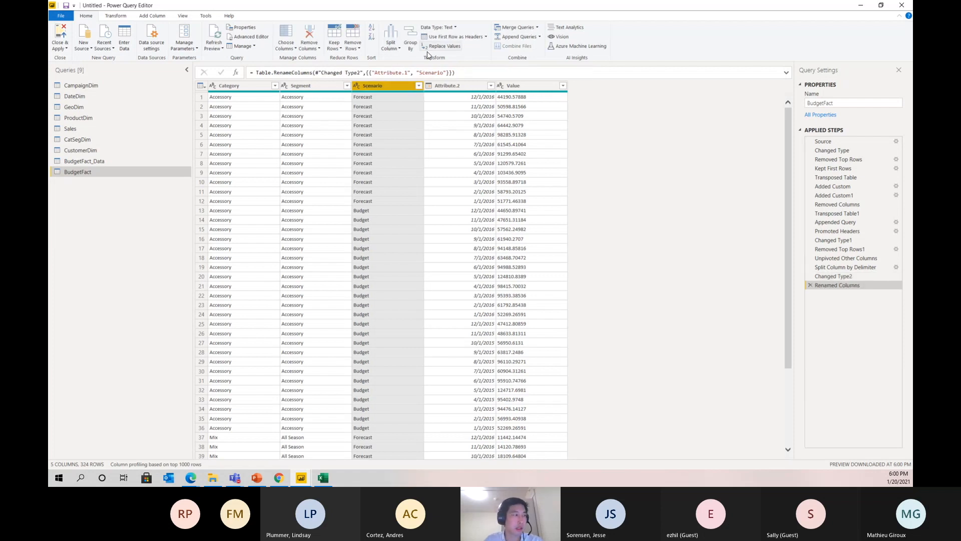
{"action": "double_click", "coordinate": [444, 85]}
{"action": "type", "text": "Date"}
{"action": "key", "text": "Return"}
- Rename the Value column as "Budget Aount"
{"action": "double_click", "coordinate": [518, 86]}
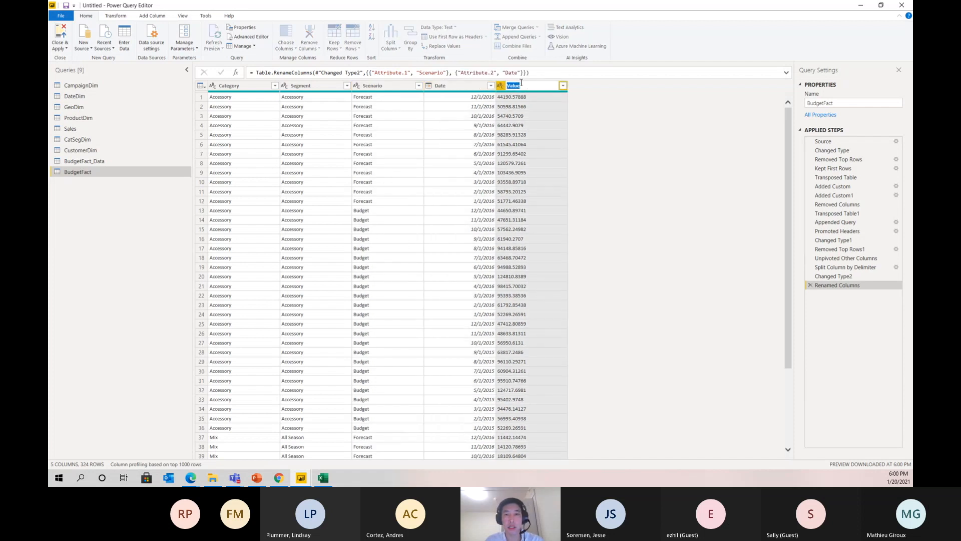
{"action": "type", "text": "Budget Aount"}
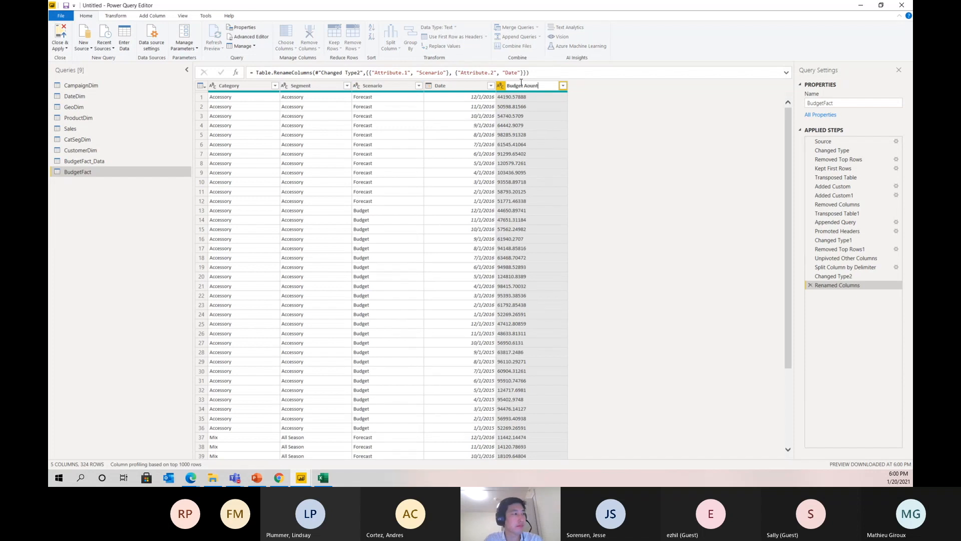
{"action": "key", "text": "Return"}
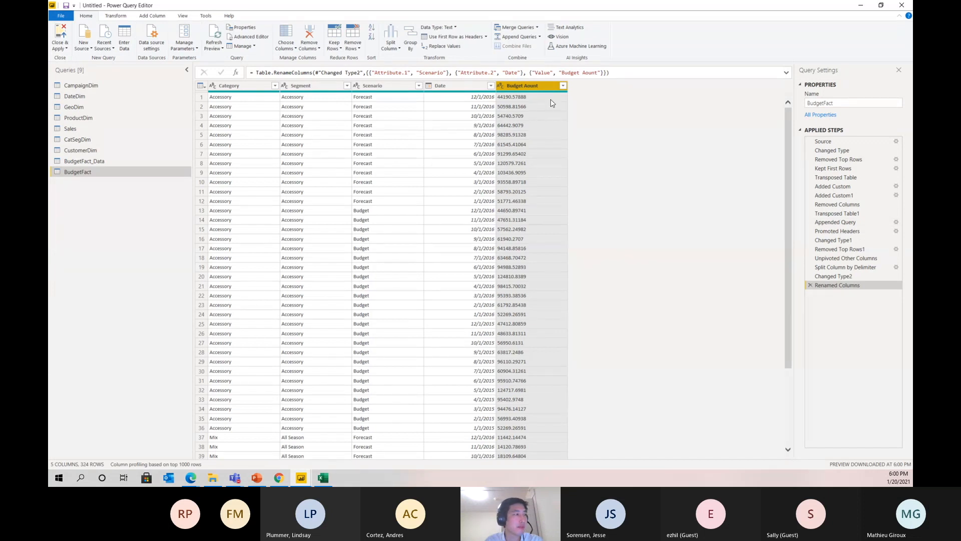
- Set the Budget Aount column's data type to Fixed decimal number and the Date column's type to Date
{"action": "right_click", "coordinate": [537, 87]}
{"action": "left_click", "coordinate": [500, 85]}
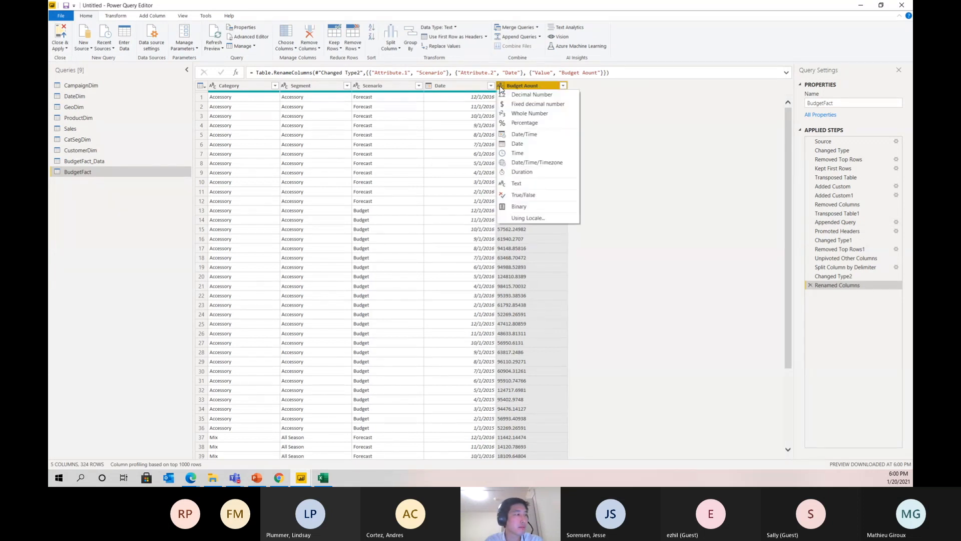
{"action": "left_click", "coordinate": [511, 105]}
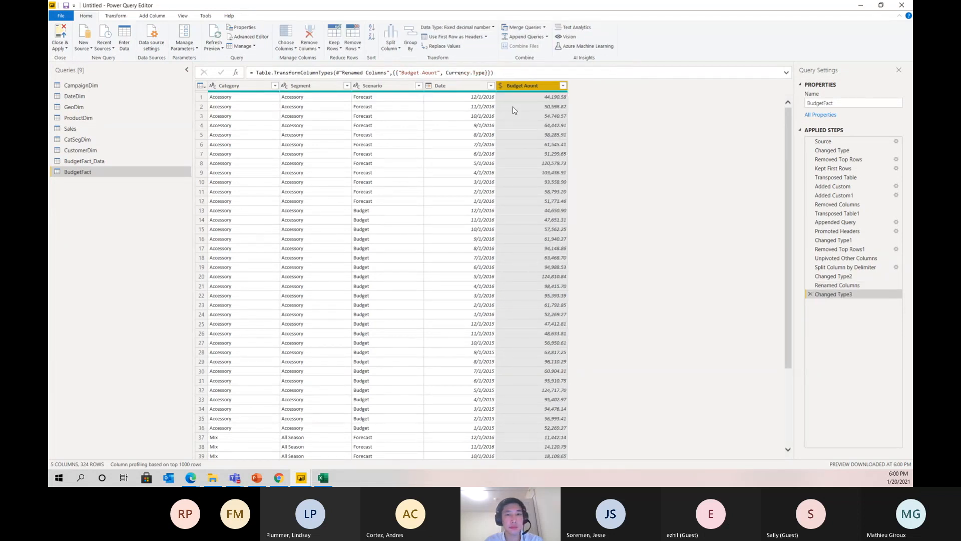
{"action": "left_click", "coordinate": [433, 87]}
{"action": "left_click", "coordinate": [460, 145]}
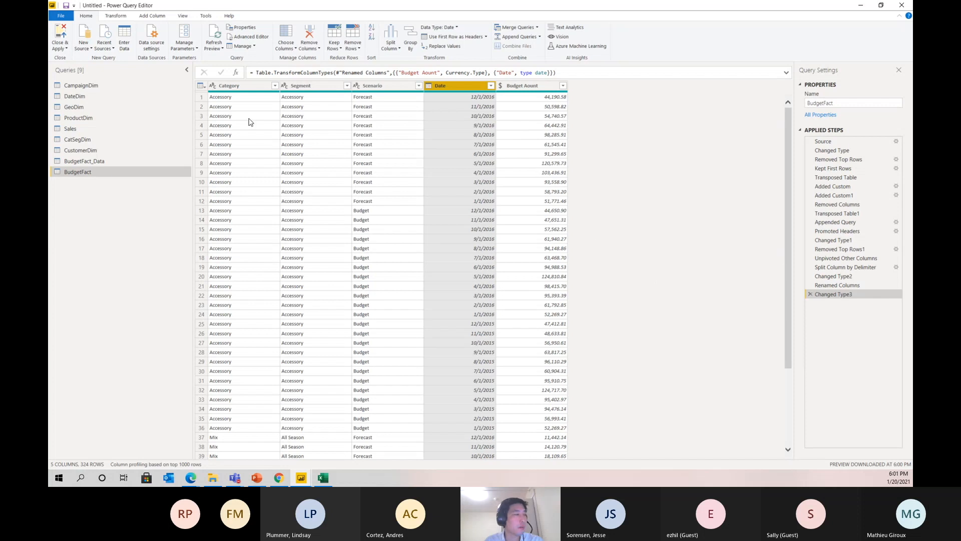
- Merge BudgetFact with CatSegDim, matching on the Category and Segment columns with a Left Outer join
{"action": "left_click", "coordinate": [527, 31]}
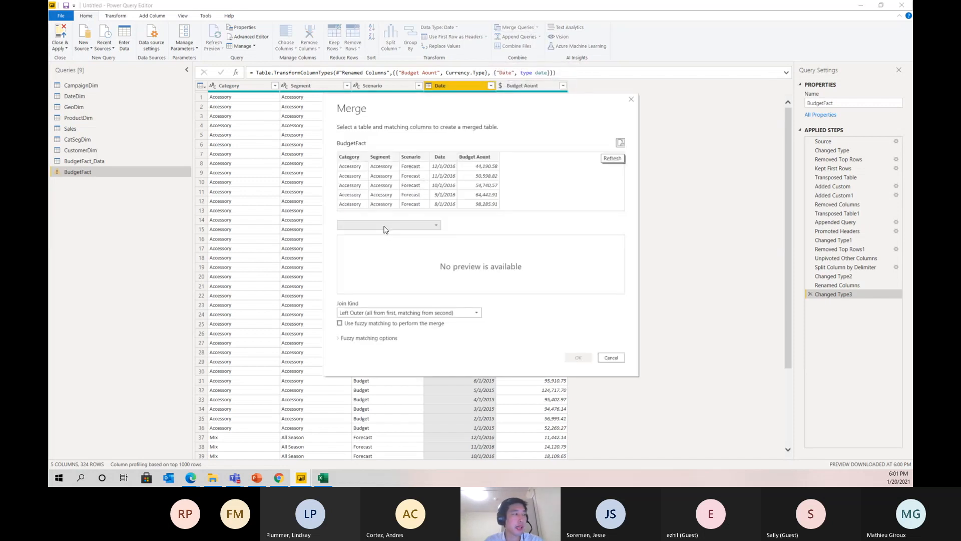
{"action": "left_click", "coordinate": [385, 226]}
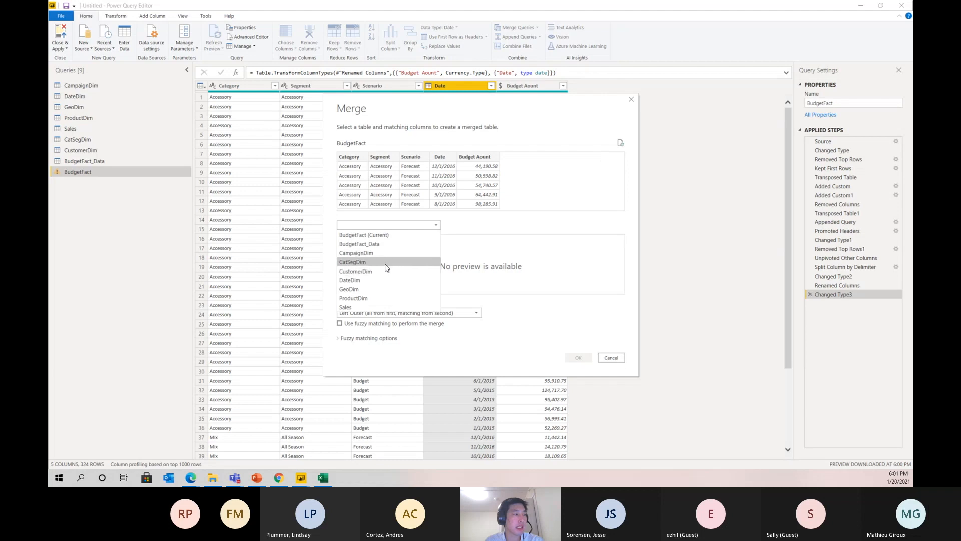
{"action": "left_click", "coordinate": [398, 268]}
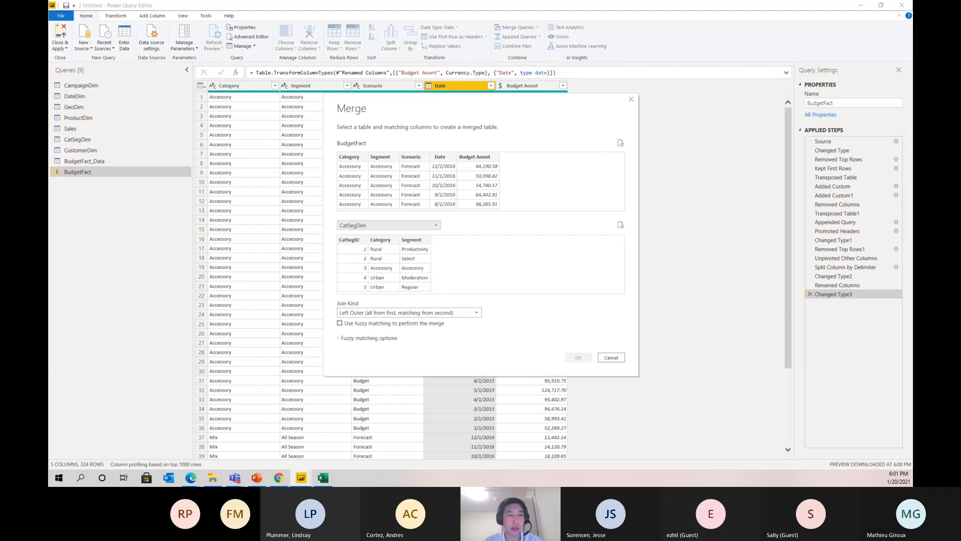
{"action": "left_click", "coordinate": [361, 162]}
{"action": "left_click", "coordinate": [390, 161], "text": "ctrl"}
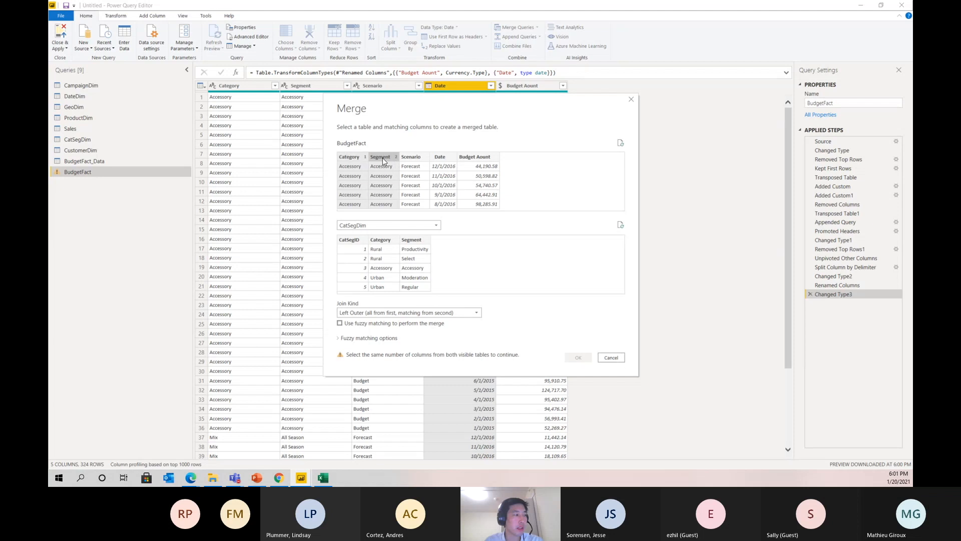
{"action": "left_click", "coordinate": [379, 244]}
{"action": "left_click", "coordinate": [421, 241], "text": "ctrl"}
{"action": "left_click", "coordinate": [580, 360]}
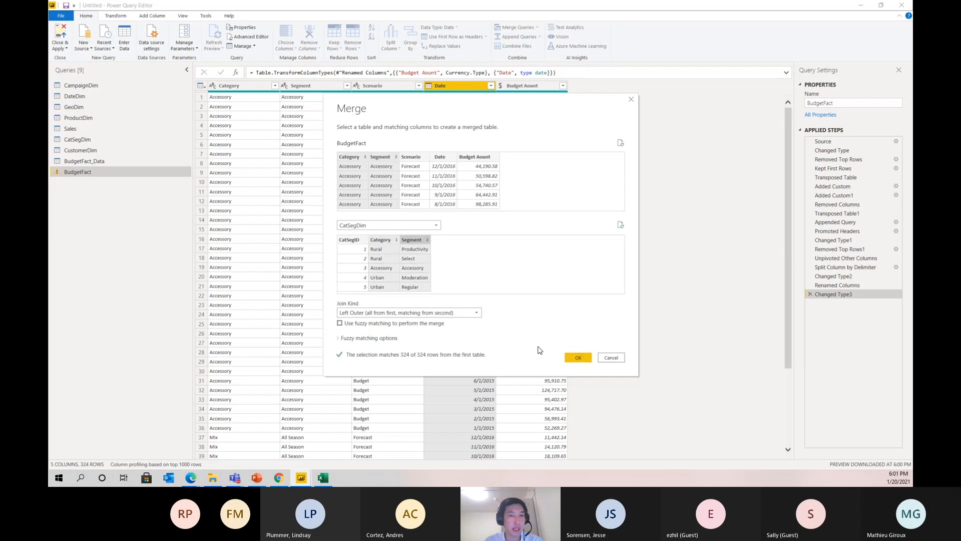
{"action": "left_click", "coordinate": [578, 357]}
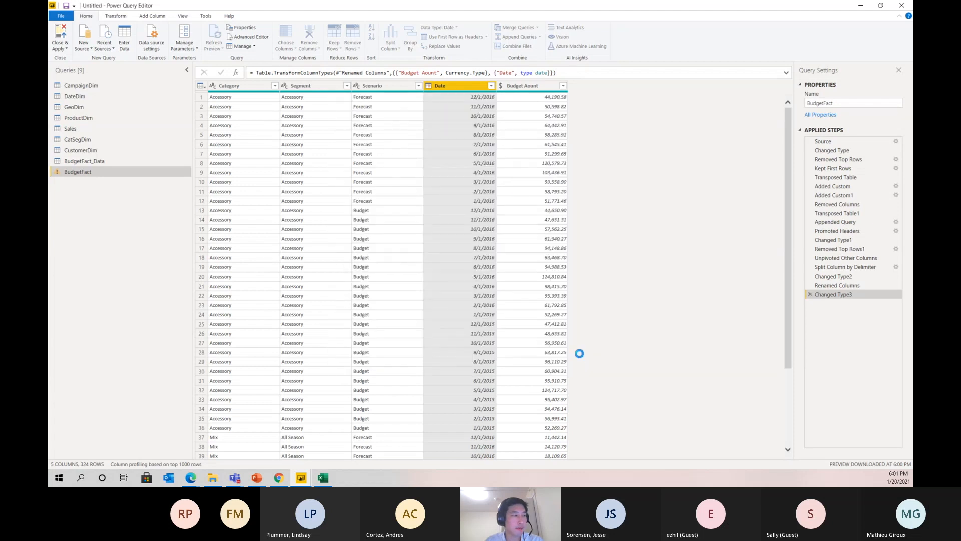
- Expand the merged CatSegDim column to only CatSegID, without using the original column name as prefix
{"action": "left_click", "coordinate": [634, 87]}
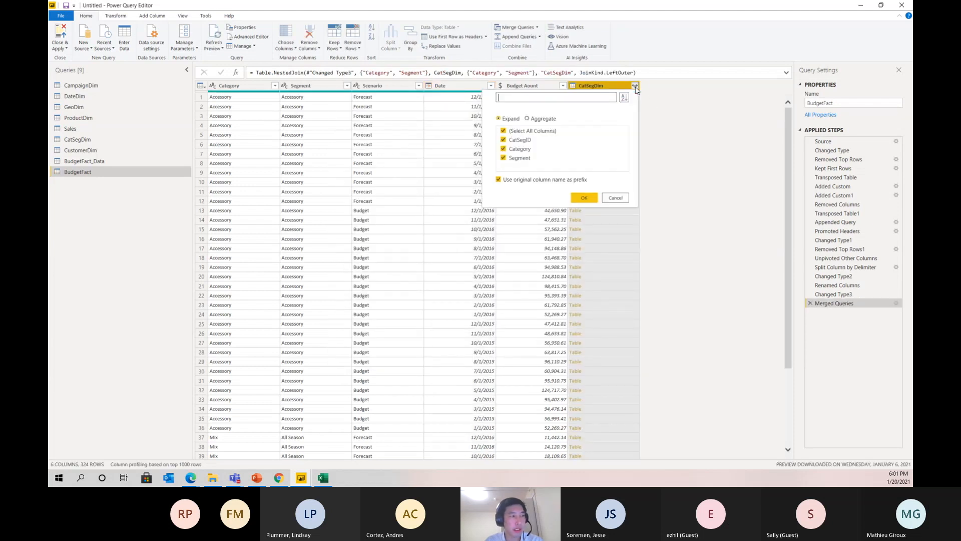
{"action": "left_click", "coordinate": [510, 149]}
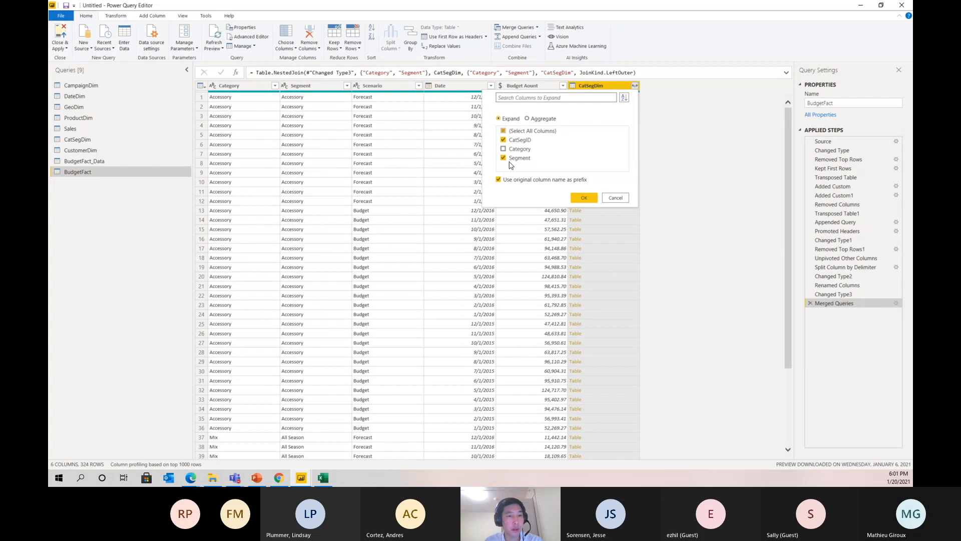
{"action": "left_click", "coordinate": [503, 158]}
{"action": "left_click", "coordinate": [499, 180]}
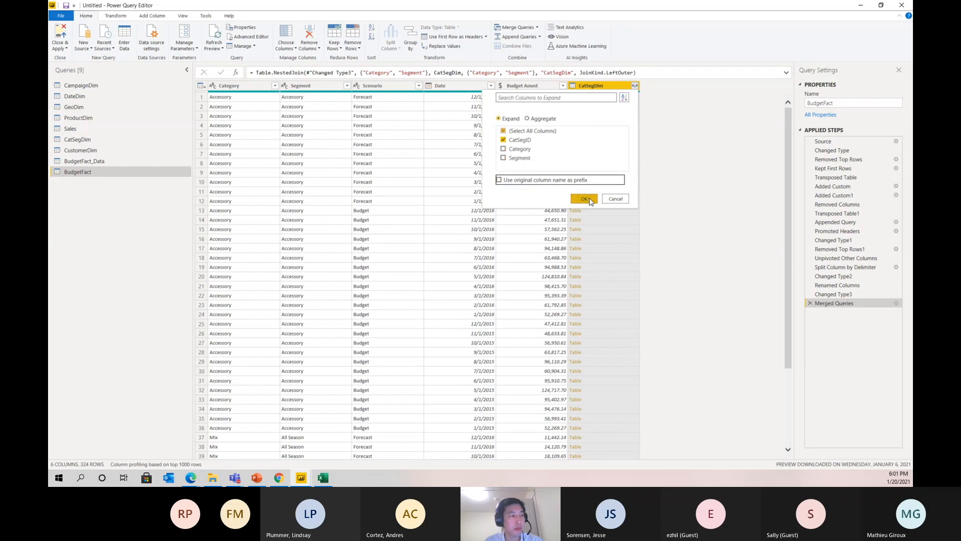
{"action": "left_click", "coordinate": [584, 199]}
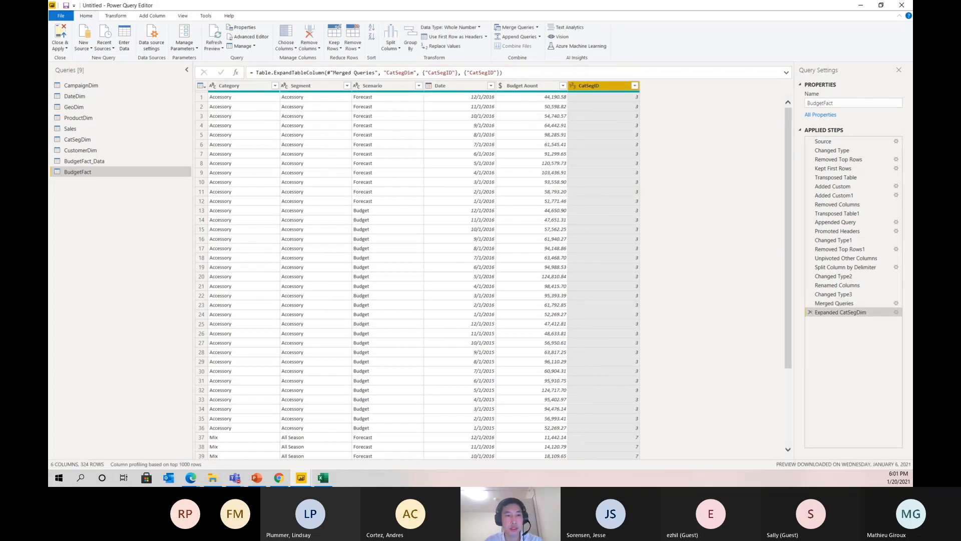
- Remove the Category and Segment columns and move CatSegID in front of the Scenario column
{"action": "left_click", "coordinate": [307, 88]}
{"action": "left_click", "coordinate": [229, 88], "text": "ctrl"}
{"action": "right_click", "coordinate": [227, 87]}
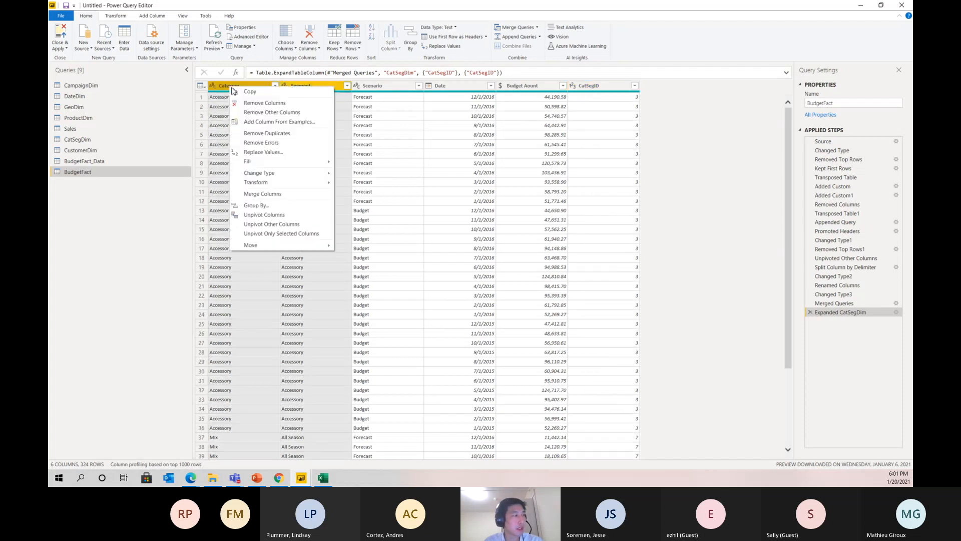
{"action": "left_click", "coordinate": [255, 104]}
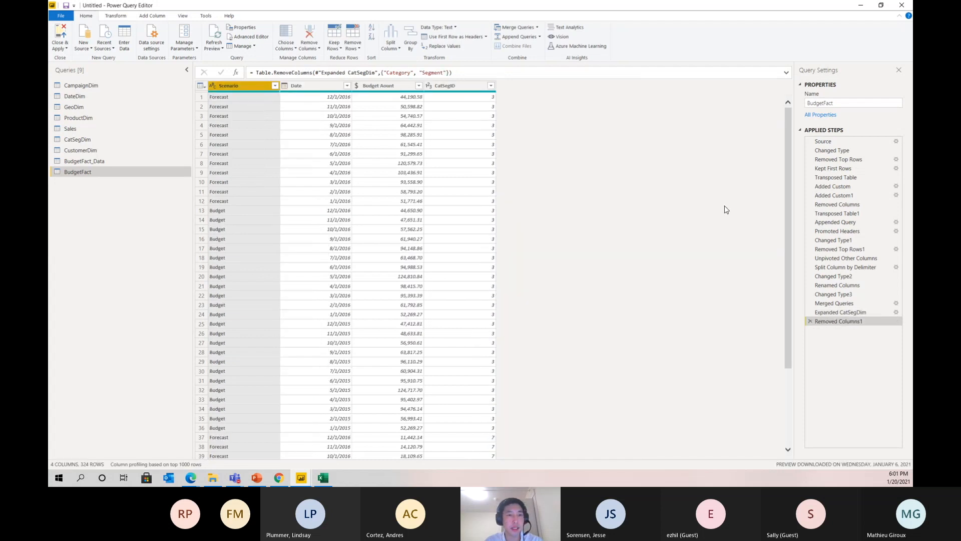
{"action": "left_click_drag", "start_coordinate": [453, 86], "coordinate": [292, 88]}
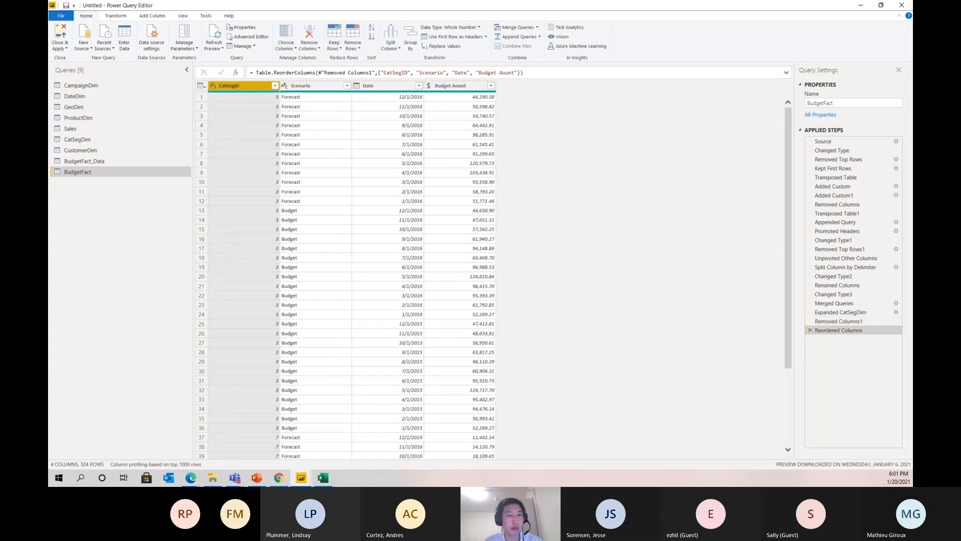
- Disable loading for the BudgetFact_Data query and go back to the BudgetFact query
{"action": "right_click", "coordinate": [85, 162]}
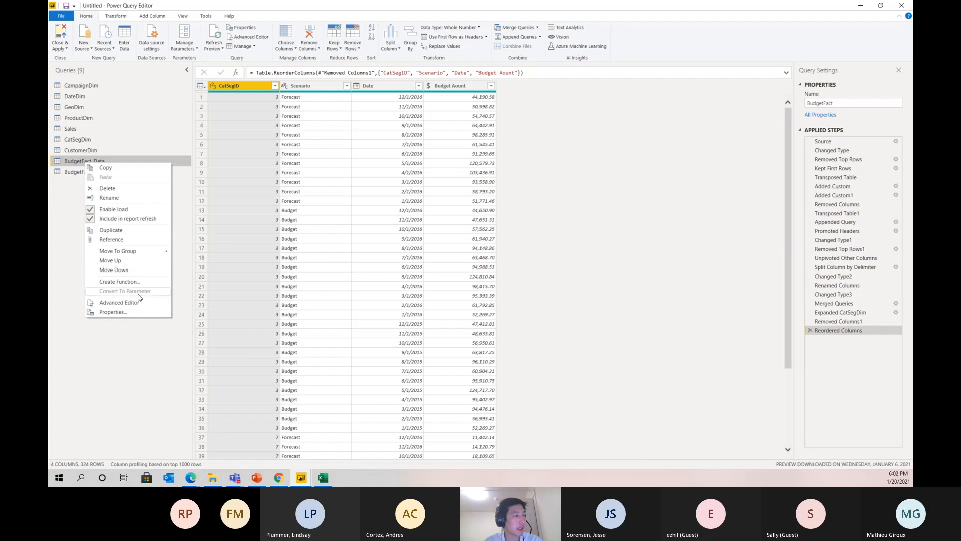
{"action": "left_click", "coordinate": [94, 160]}
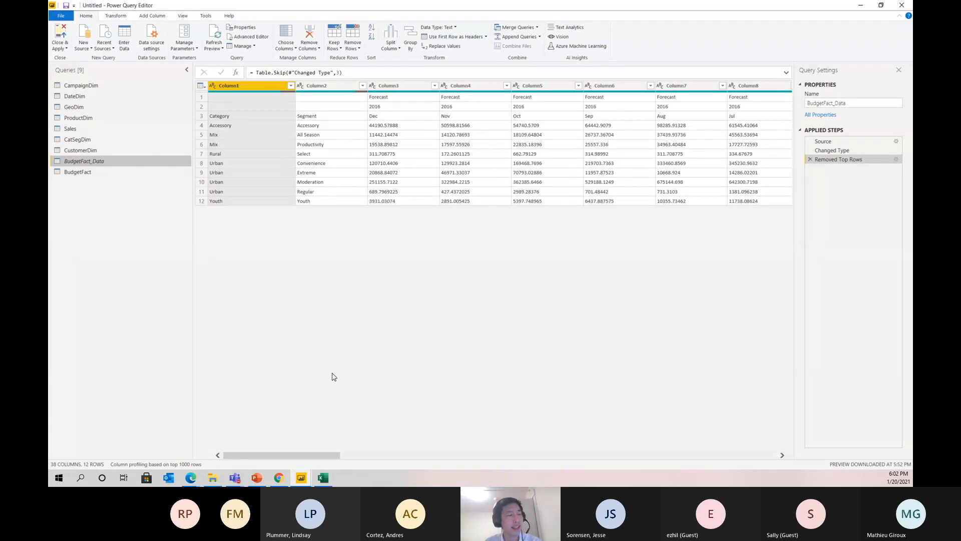
{"action": "left_click_drag", "start_coordinate": [326, 458], "coordinate": [238, 429]}
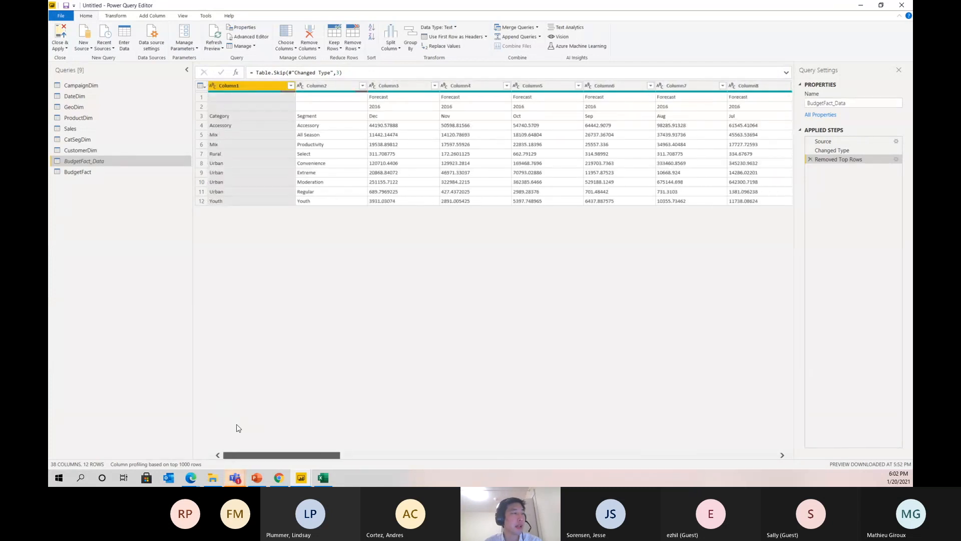
{"action": "left_click", "coordinate": [82, 172]}
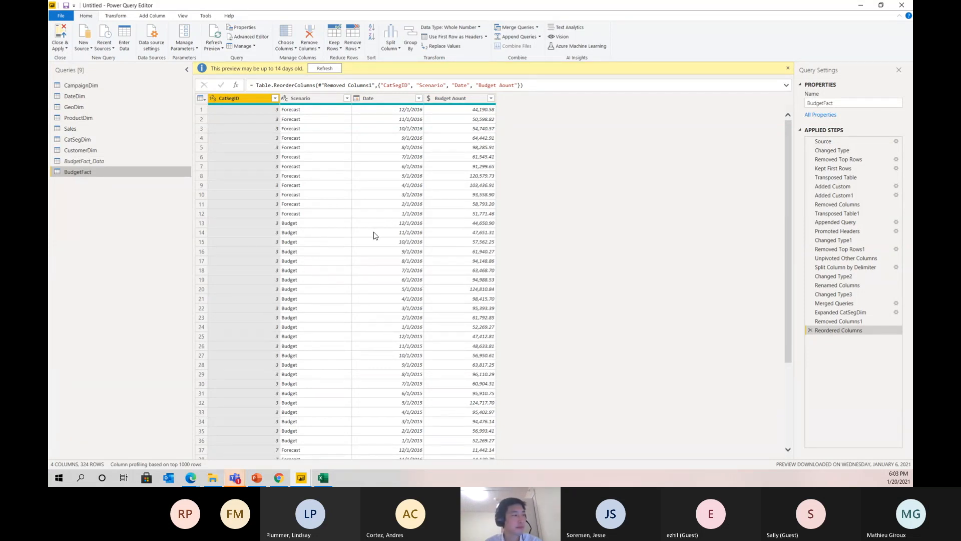
- Switch to the class slides PDF in Edge and review the Module 4 title page and module objectives
{"action": "mouse_move", "coordinate": [260, 481]}
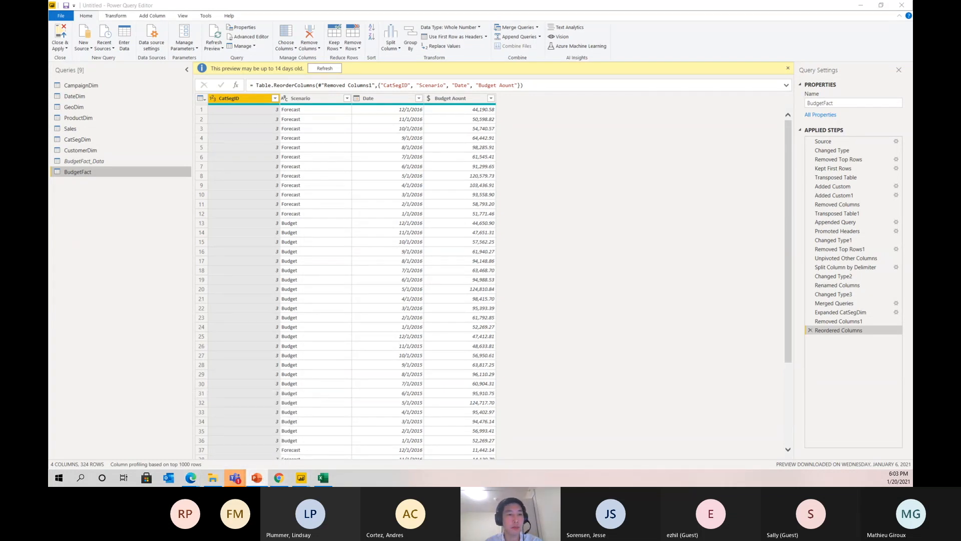
{"action": "left_click", "coordinate": [190, 478]}
{"action": "scroll", "coordinate": [477, 250], "scroll_direction": "up", "scroll_amount": 5}
{"action": "scroll", "coordinate": [478, 251], "scroll_direction": "down", "scroll_amount": 1}
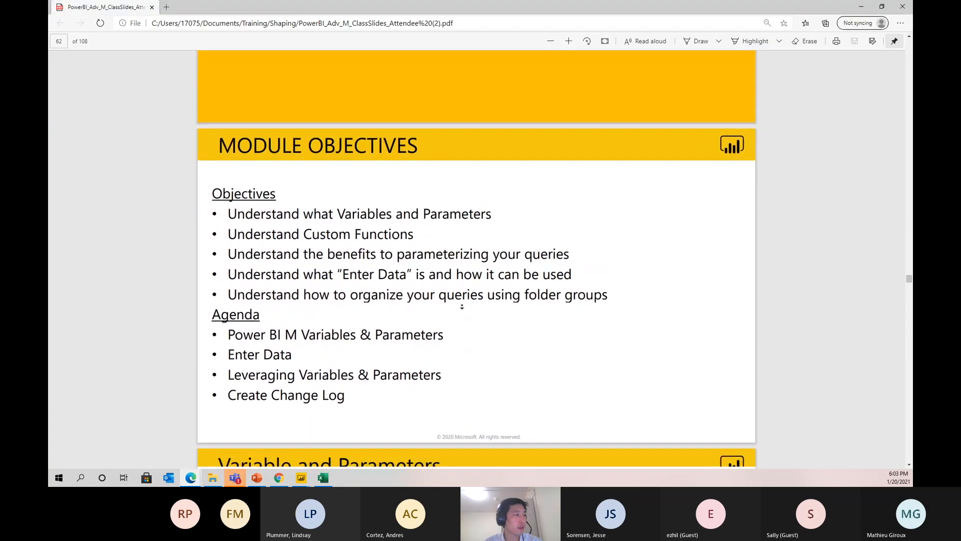
{"action": "scroll", "coordinate": [548, 275], "scroll_direction": "up", "scroll_amount": 6}
{"action": "scroll", "coordinate": [536, 300], "scroll_direction": "down", "scroll_amount": 1}
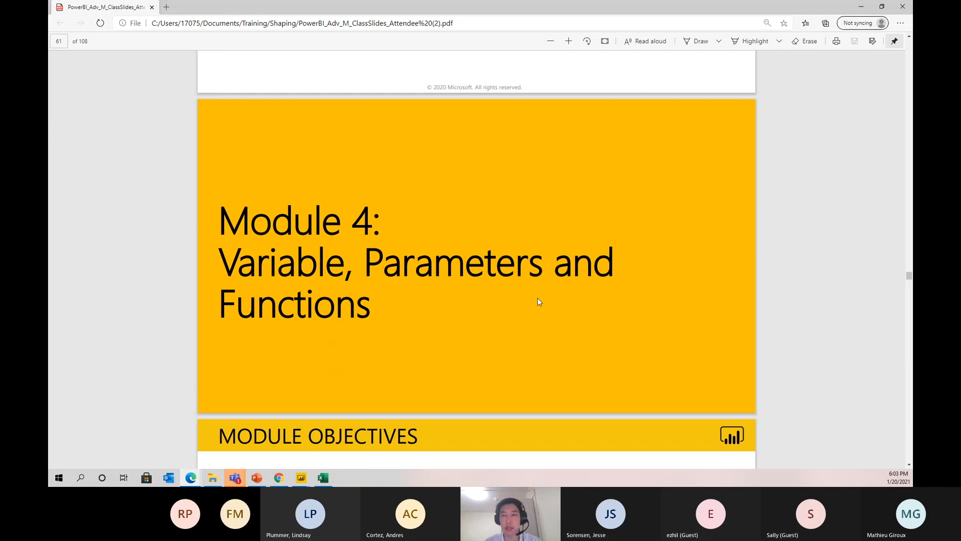
{"action": "scroll", "coordinate": [540, 302], "scroll_direction": "down", "scroll_amount": 6}
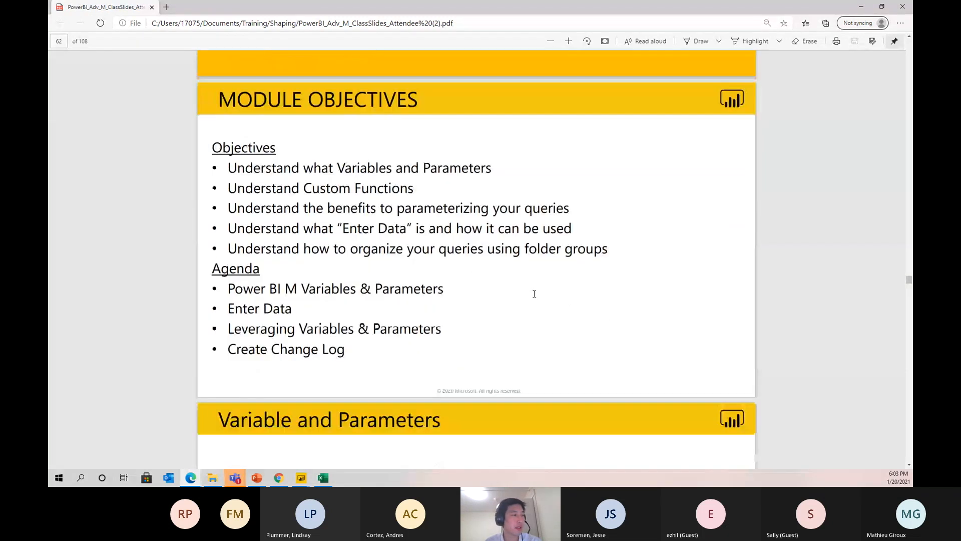
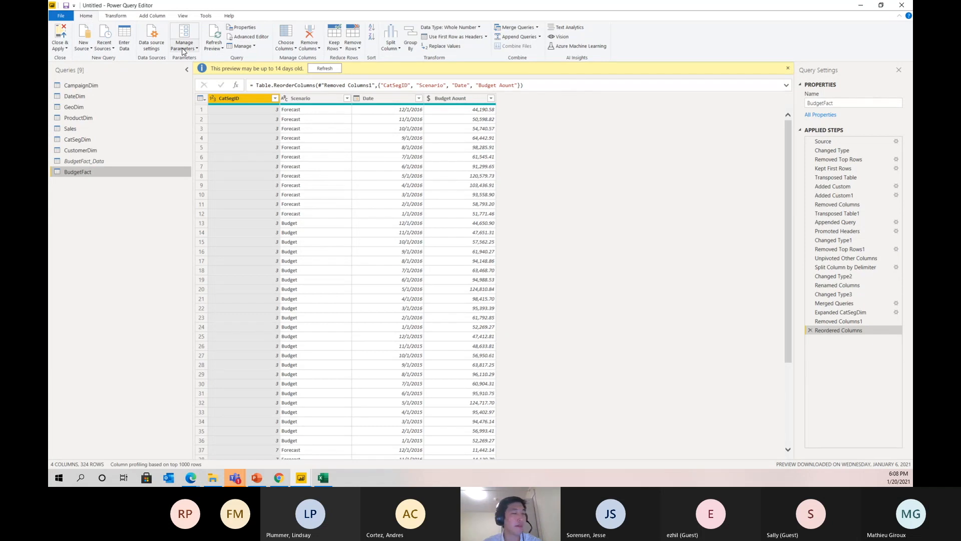
- Create a new query parameter named Path with the type Text
{"action": "left_click", "coordinate": [183, 50]}
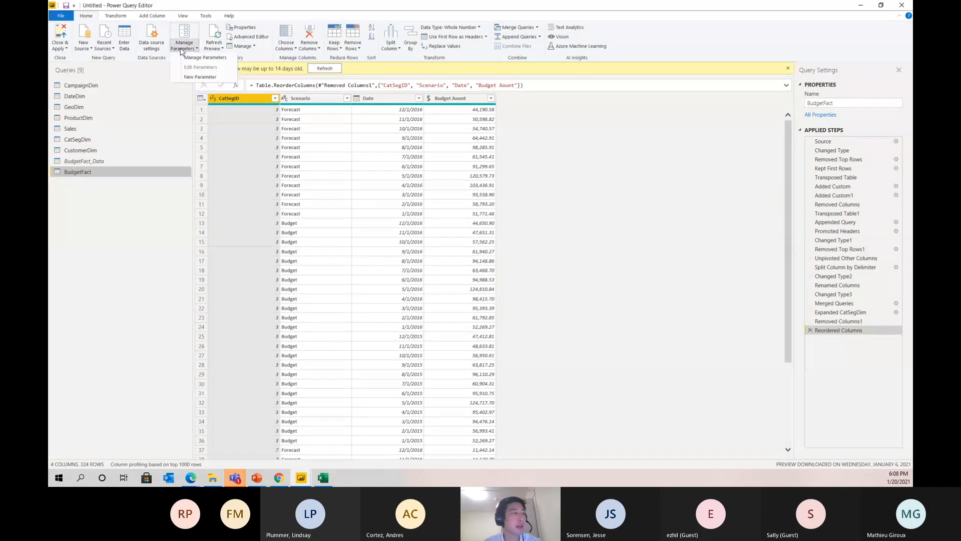
{"action": "left_click", "coordinate": [184, 57]}
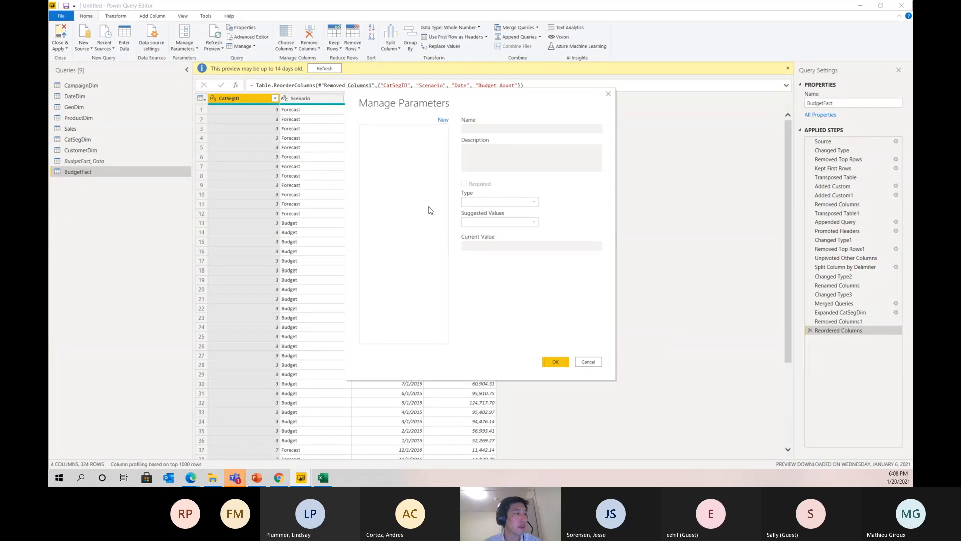
{"action": "left_click", "coordinate": [442, 120]}
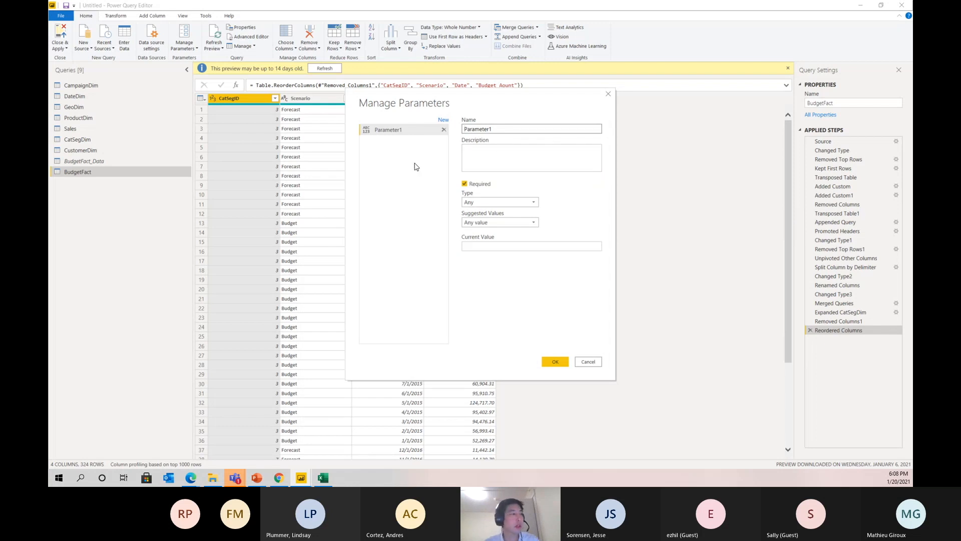
{"action": "double_click", "coordinate": [499, 129]}
{"action": "type", "text": "Path"}
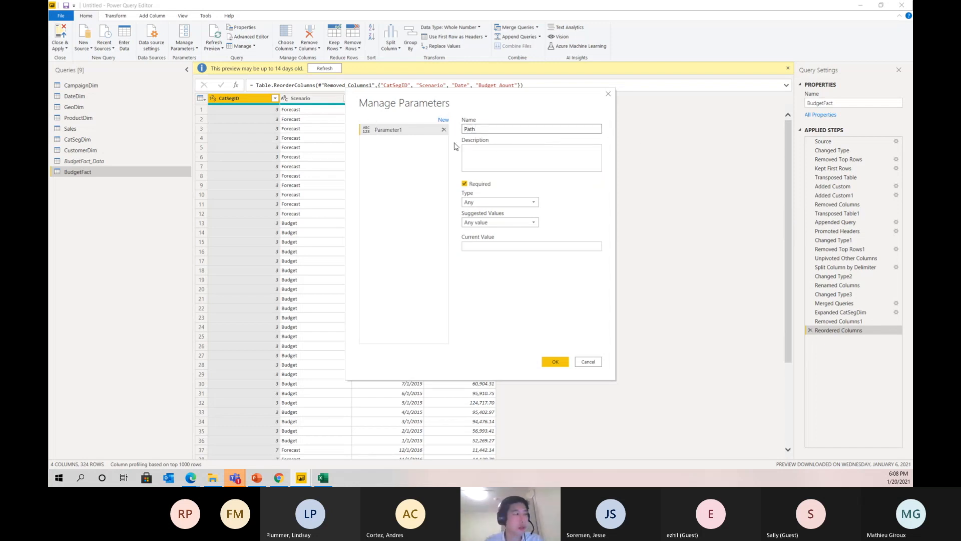
{"action": "left_click", "coordinate": [491, 157]}
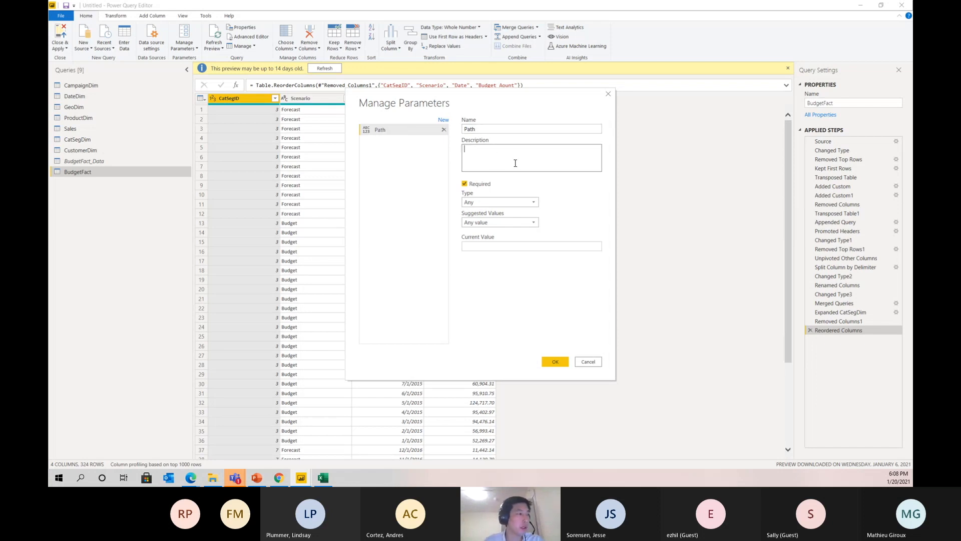
{"action": "left_click", "coordinate": [496, 202]}
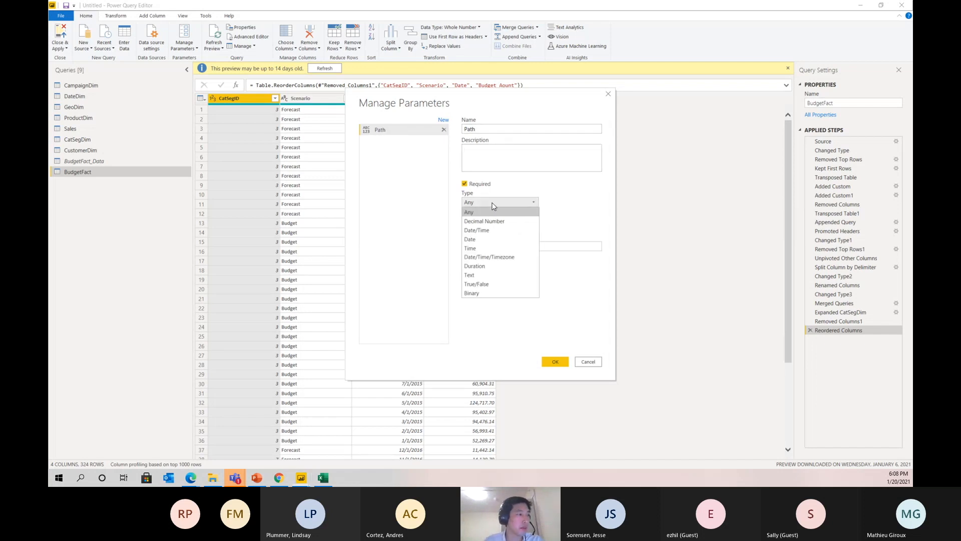
{"action": "left_click", "coordinate": [481, 275]}
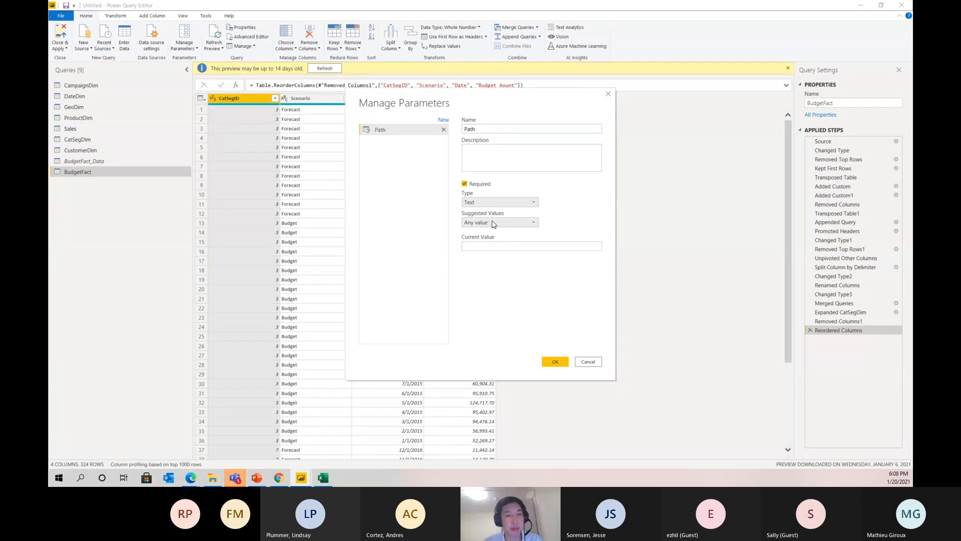
- Set the Path parameter's current value to the Shaping folder path copied from File Explorer, ending with a backslash, and save the parameter
{"action": "left_click", "coordinate": [491, 245]}
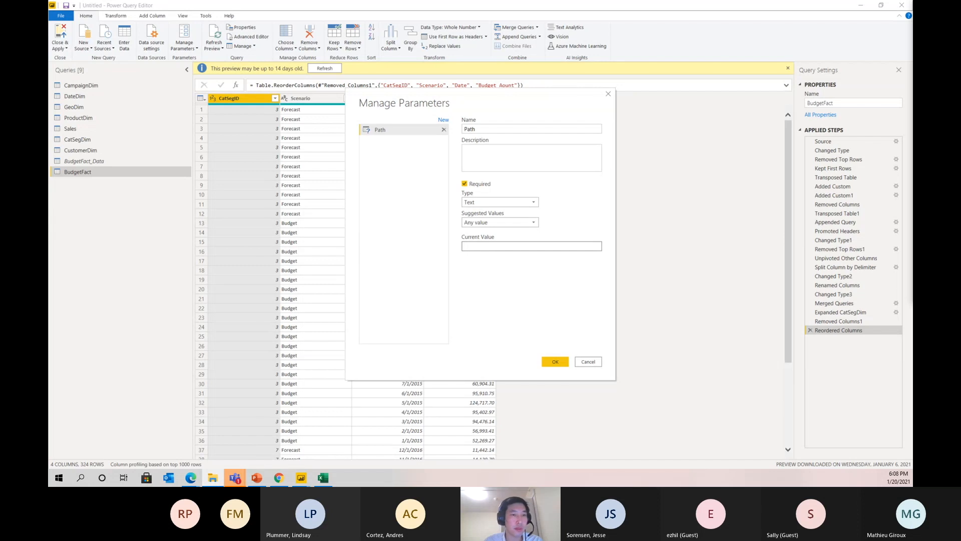
{"action": "left_click_drag", "start_coordinate": [913, 79], "coordinate": [489, 87]}
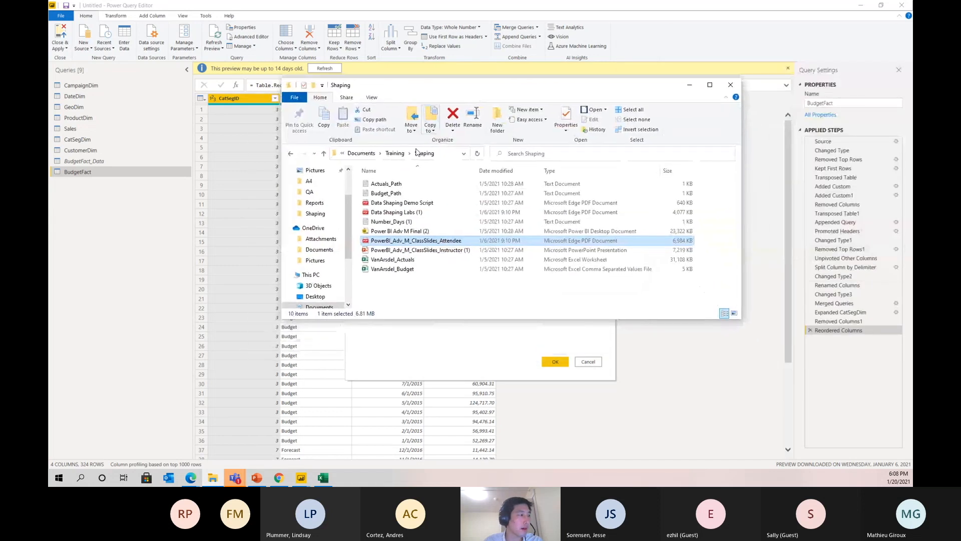
{"action": "left_click", "coordinate": [446, 156]}
{"action": "key", "text": "ctrl+c"}
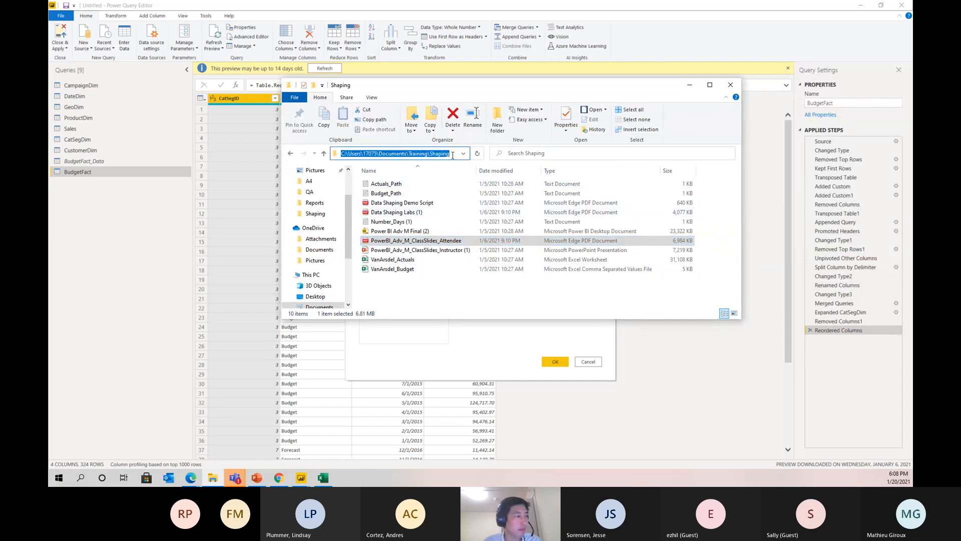
{"action": "left_click", "coordinate": [485, 361]}
{"action": "left_click", "coordinate": [490, 246]}
{"action": "key", "text": "ctrl+v"}
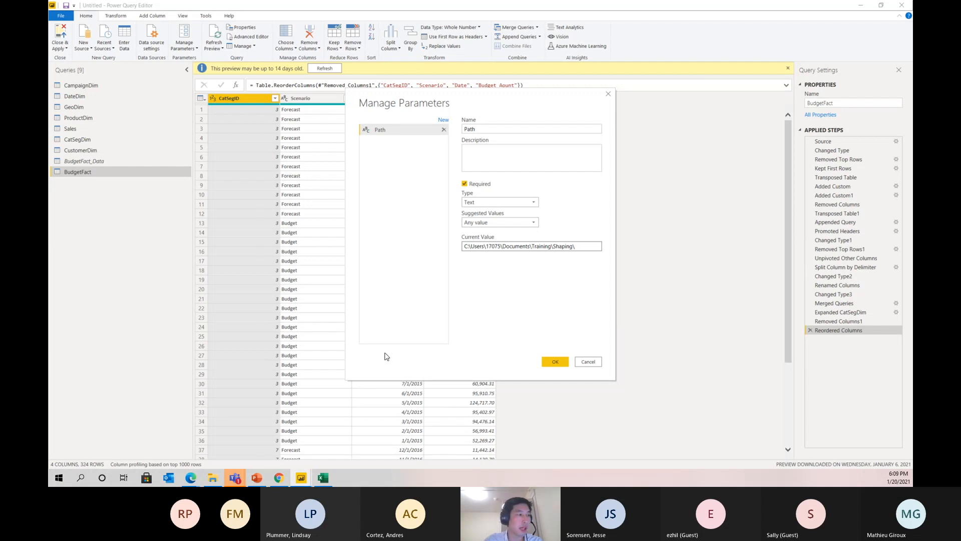
{"action": "left_click", "coordinate": [555, 361]}
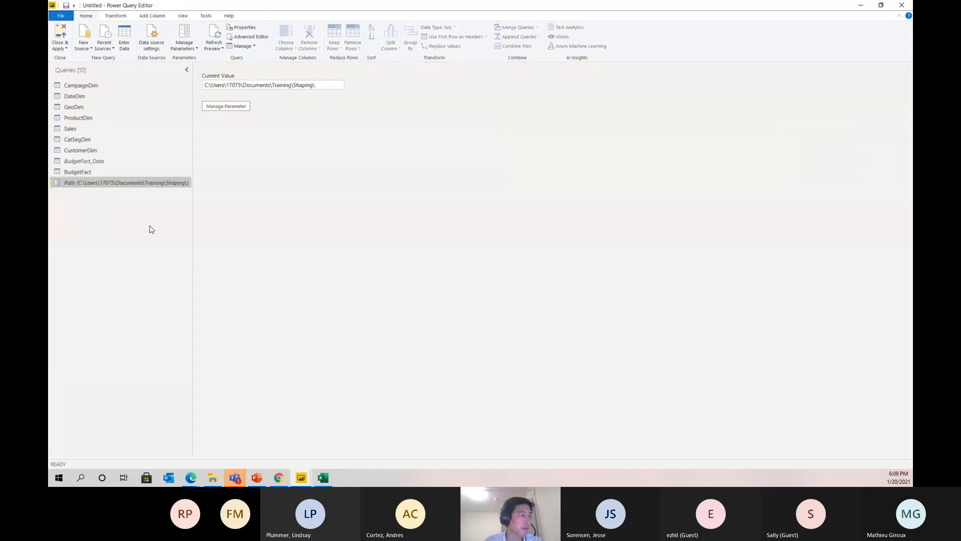
- Create a required Text parameter named Actuals_File with the current value VanArsdel_Actuals.xlsx
{"action": "left_click", "coordinate": [196, 50]}
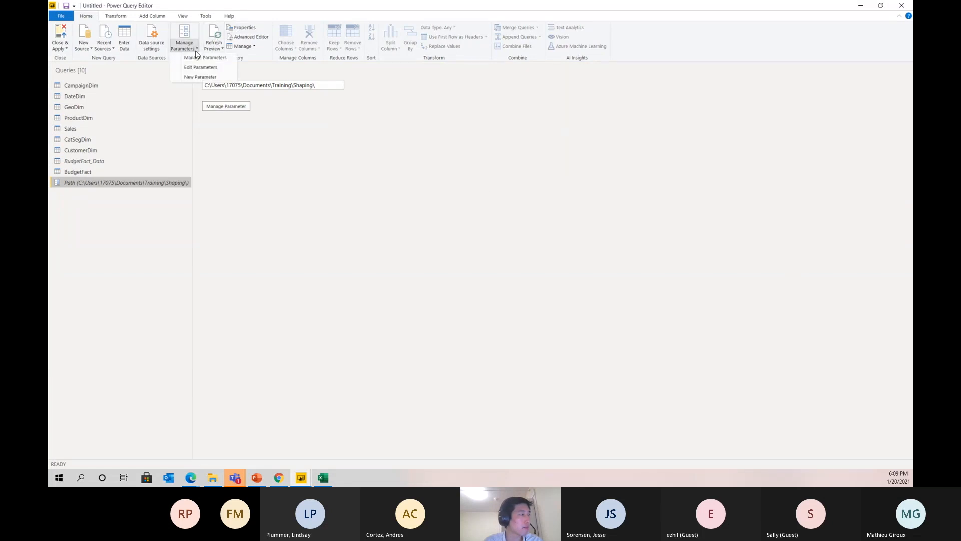
{"action": "left_click", "coordinate": [200, 77]}
{"action": "double_click", "coordinate": [502, 129]}
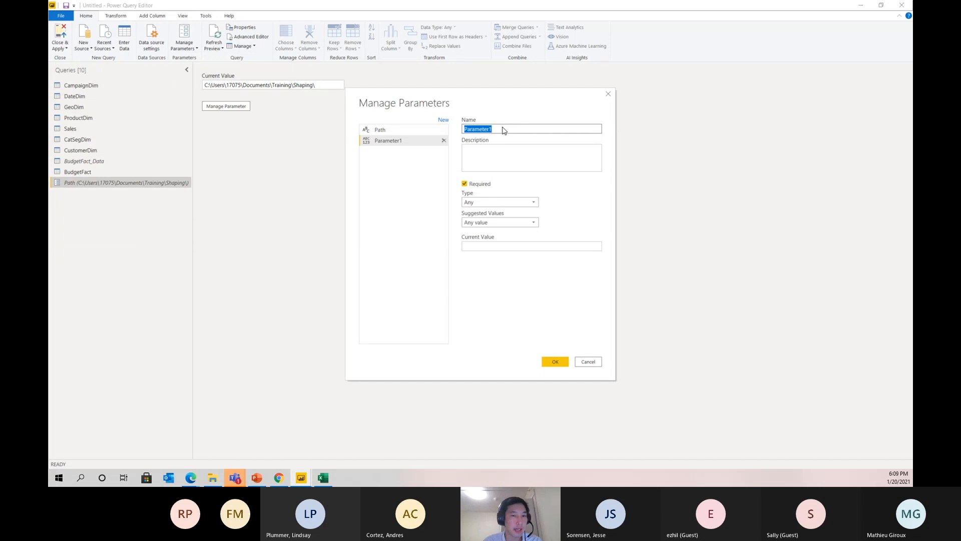
{"action": "type", "text": "Actuals_File"}
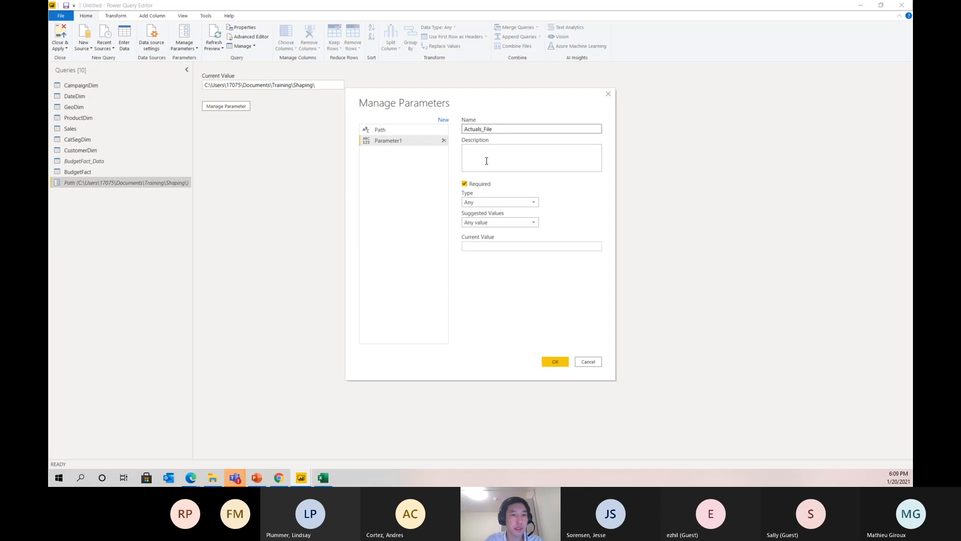
{"action": "left_click", "coordinate": [479, 204]}
{"action": "left_click", "coordinate": [494, 277]}
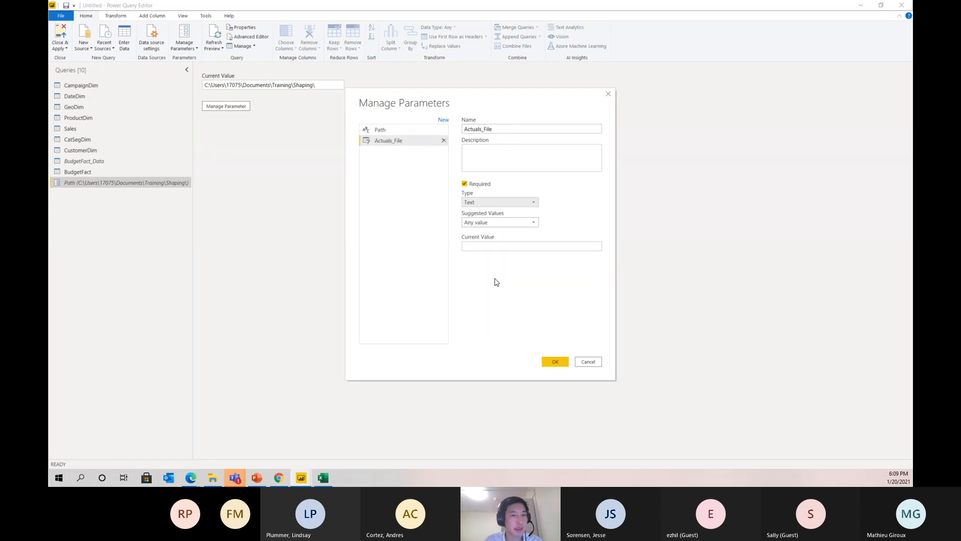
{"action": "left_click", "coordinate": [494, 245]}
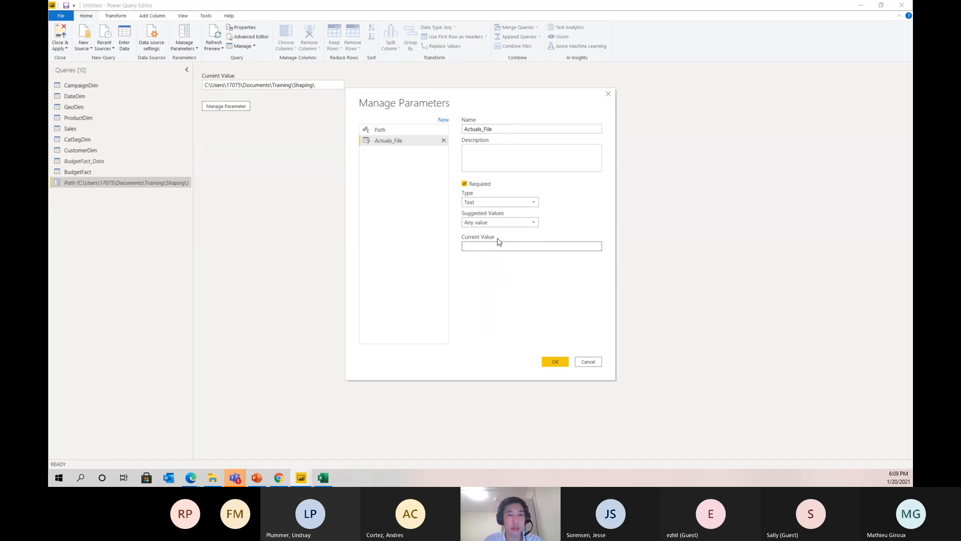
{"action": "type", "text": "VanArsdel_Actuals.xlsx"}
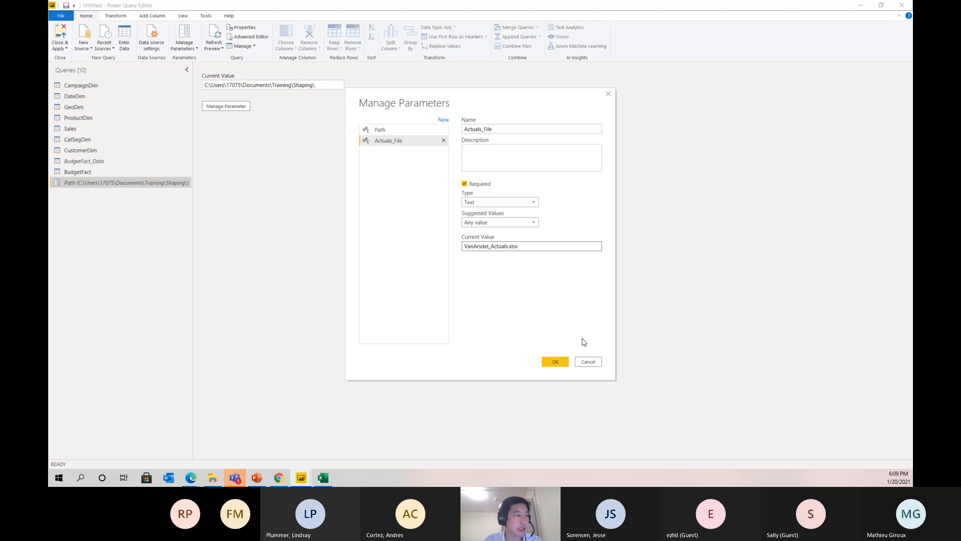
{"action": "left_click", "coordinate": [555, 361]}
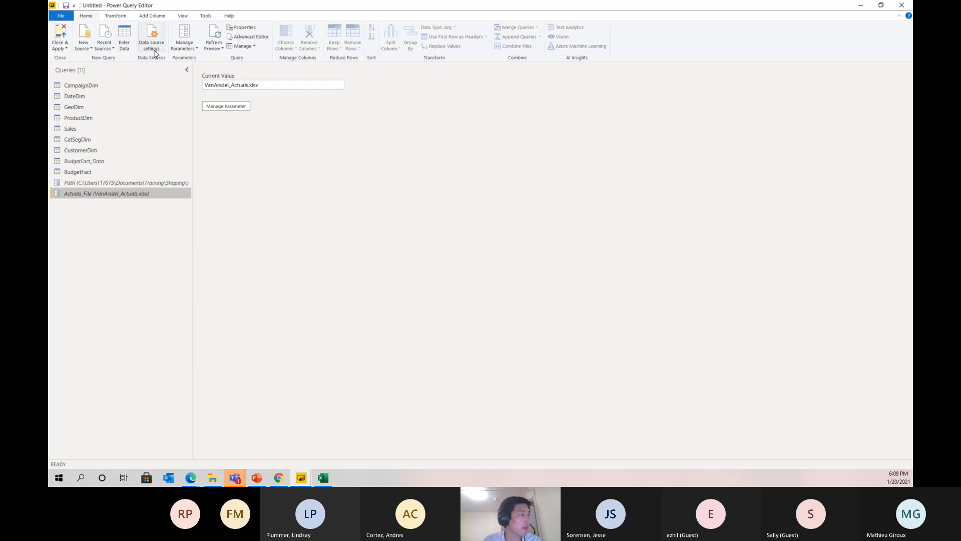
- Create a required Text parameter named Budget_File with the current value VanArsdel_Budget.csv
{"action": "left_click", "coordinate": [183, 46]}
{"action": "left_click", "coordinate": [201, 77]}
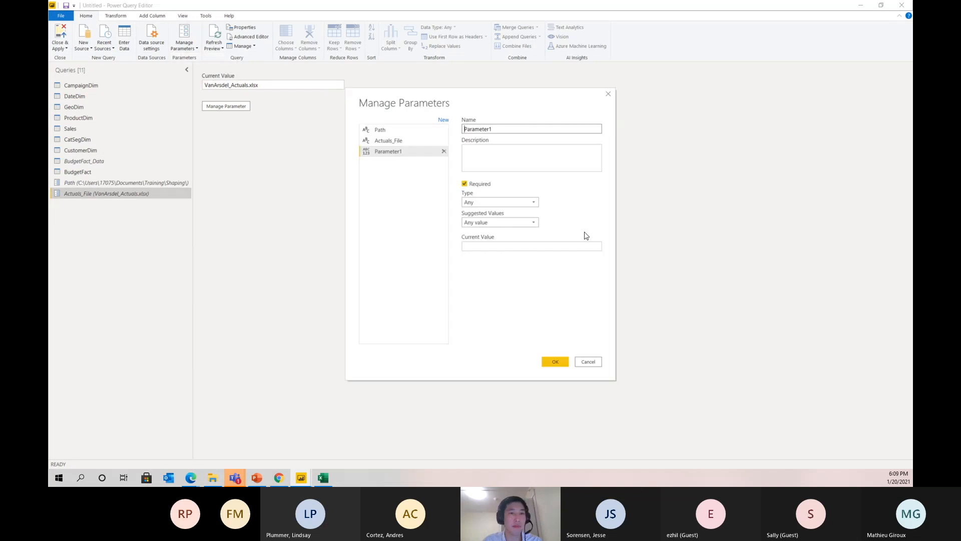
{"action": "double_click", "coordinate": [503, 128]}
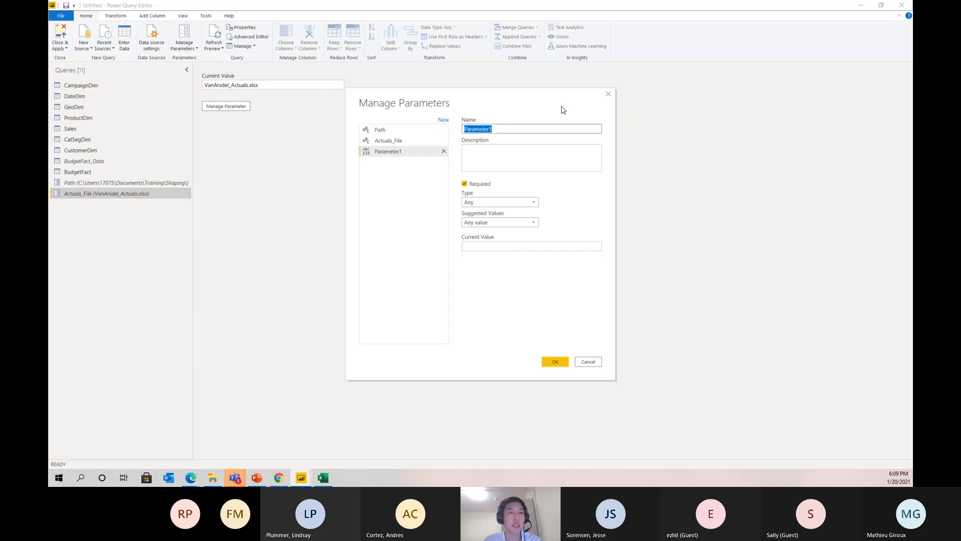
{"action": "type", "text": "Budget_File"}
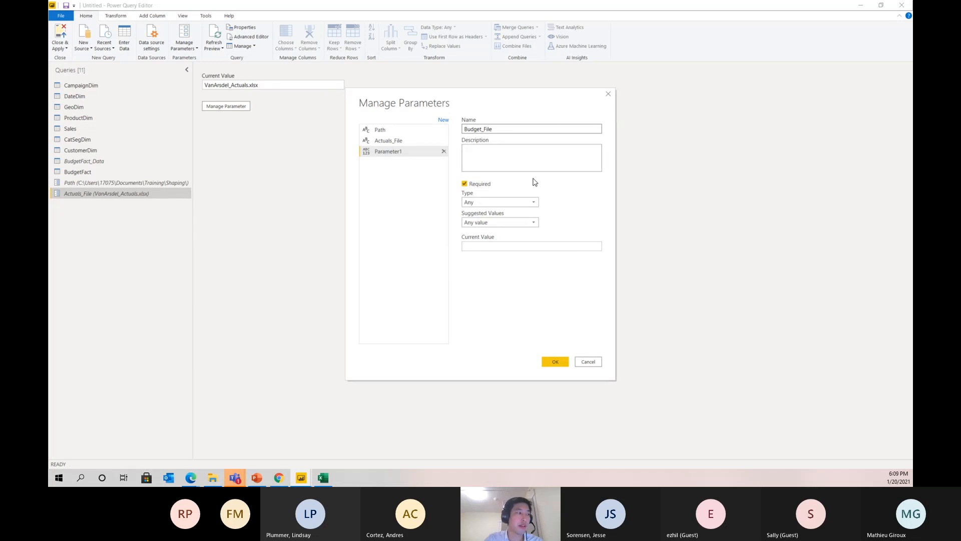
{"action": "left_click", "coordinate": [523, 203]}
{"action": "left_click", "coordinate": [499, 277]}
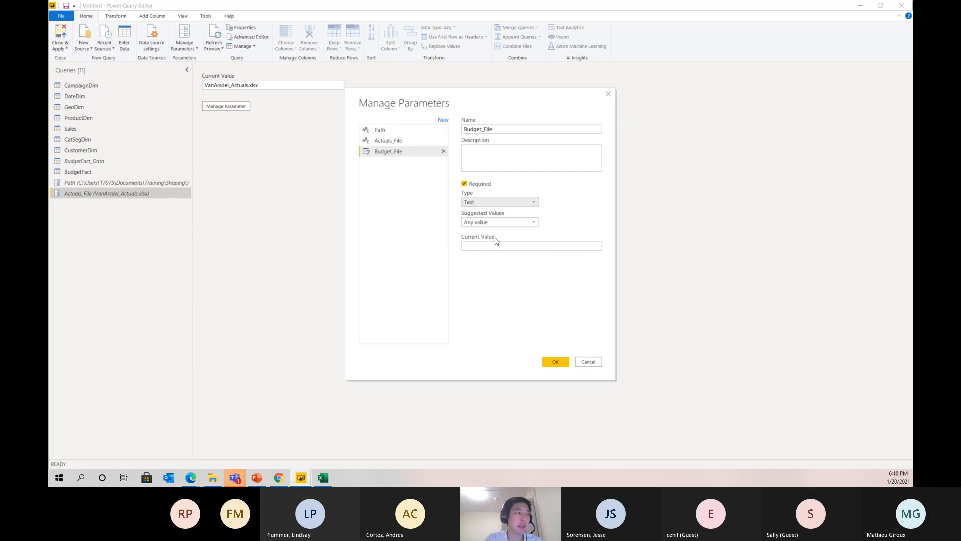
{"action": "left_click", "coordinate": [499, 247]}
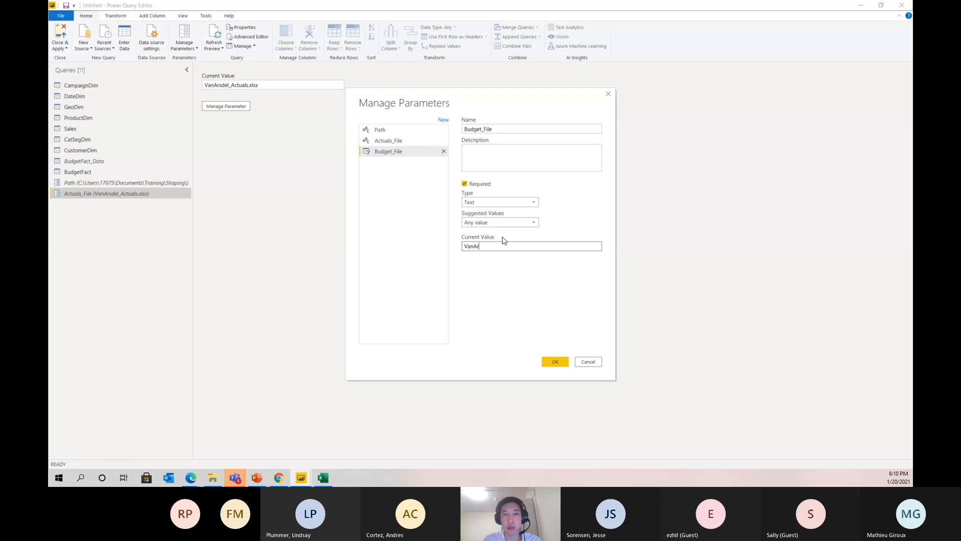
{"action": "type", "text": "VanArsdel_Budget.csv"}
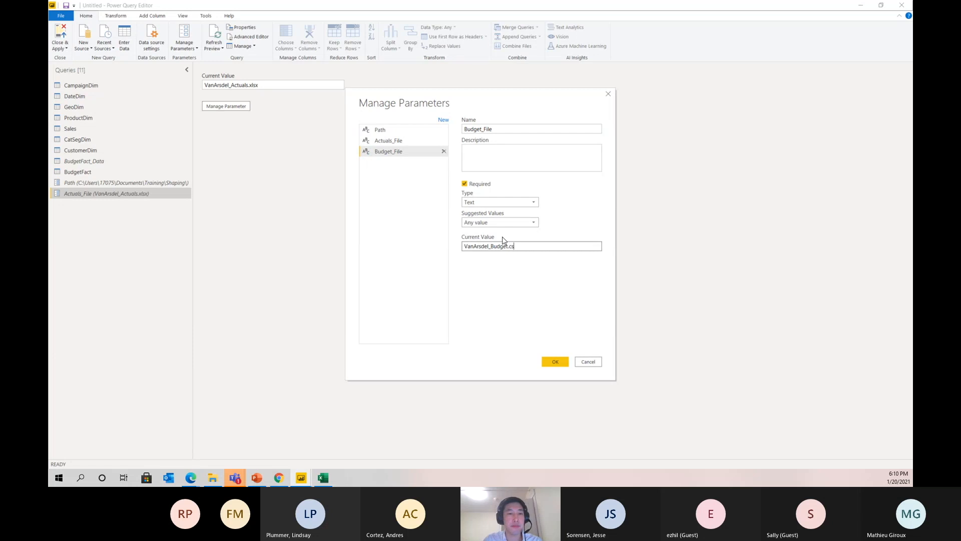
{"action": "left_click", "coordinate": [552, 362]}
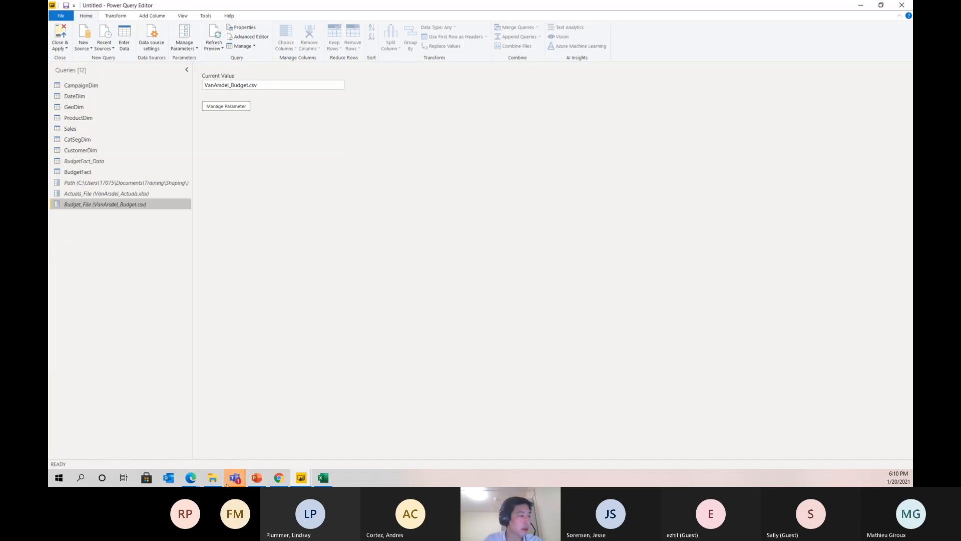
- Check the source files in the Shaping folder and create a blank query named Actuals_Path
{"action": "left_click", "coordinate": [214, 480]}
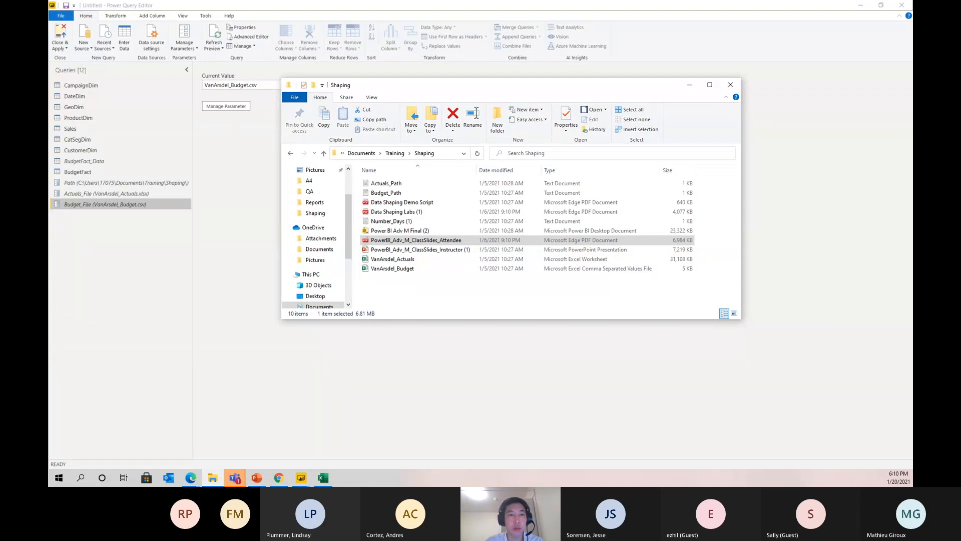
{"action": "left_click", "coordinate": [292, 5]}
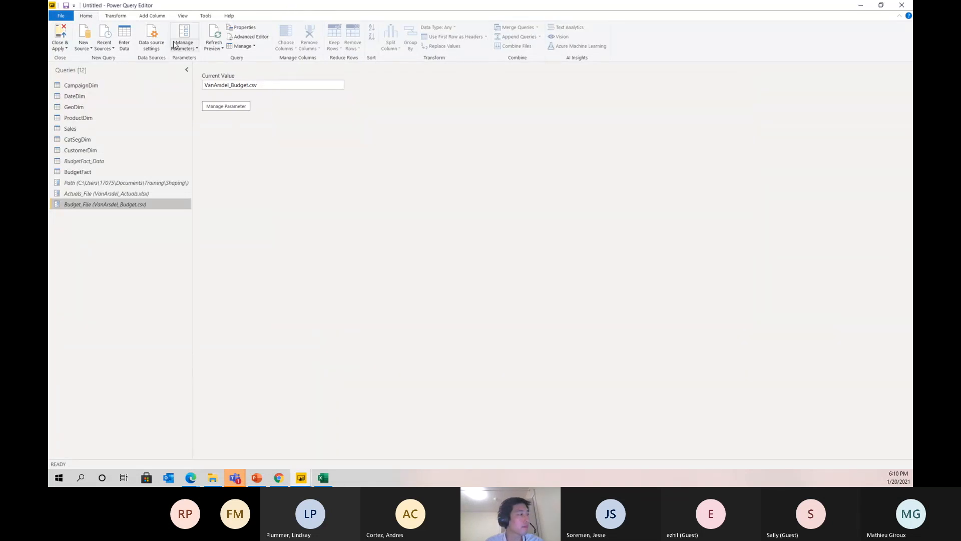
{"action": "left_click", "coordinate": [84, 44]}
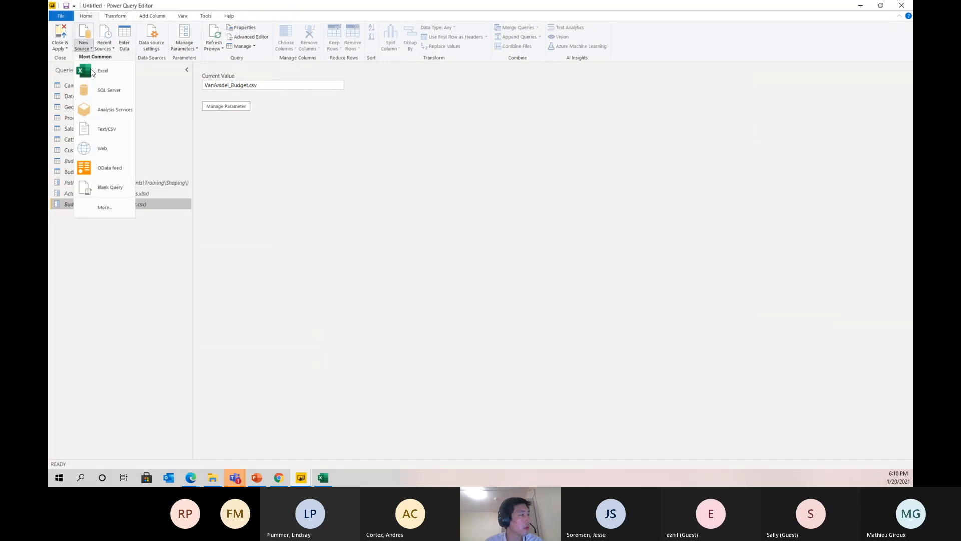
{"action": "left_click", "coordinate": [93, 189]}
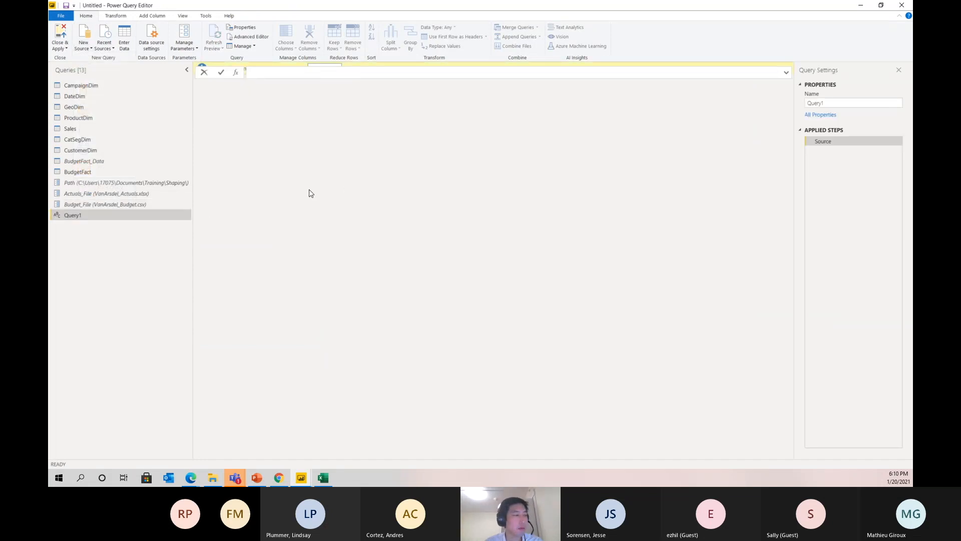
{"action": "triple_click", "coordinate": [822, 102]}
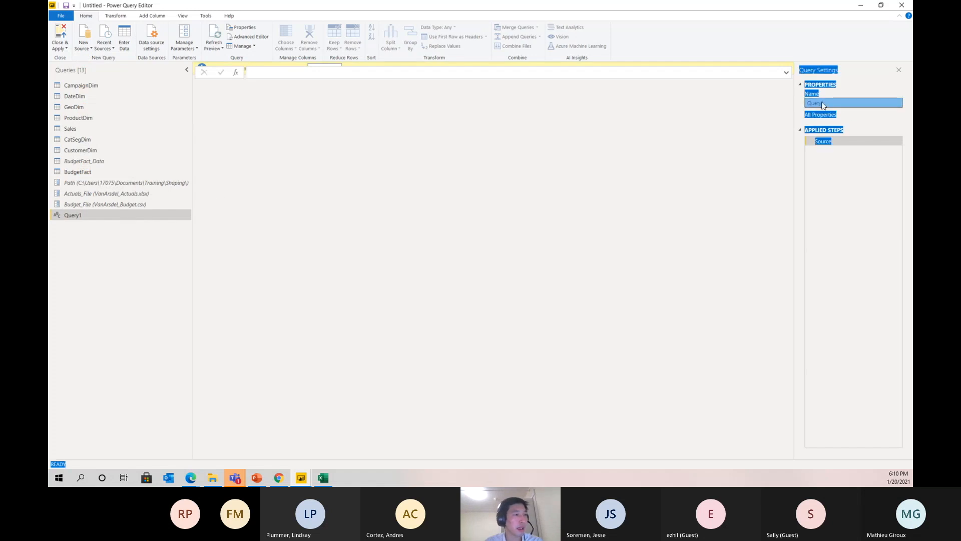
{"action": "type", "text": "Actuals_Path"}
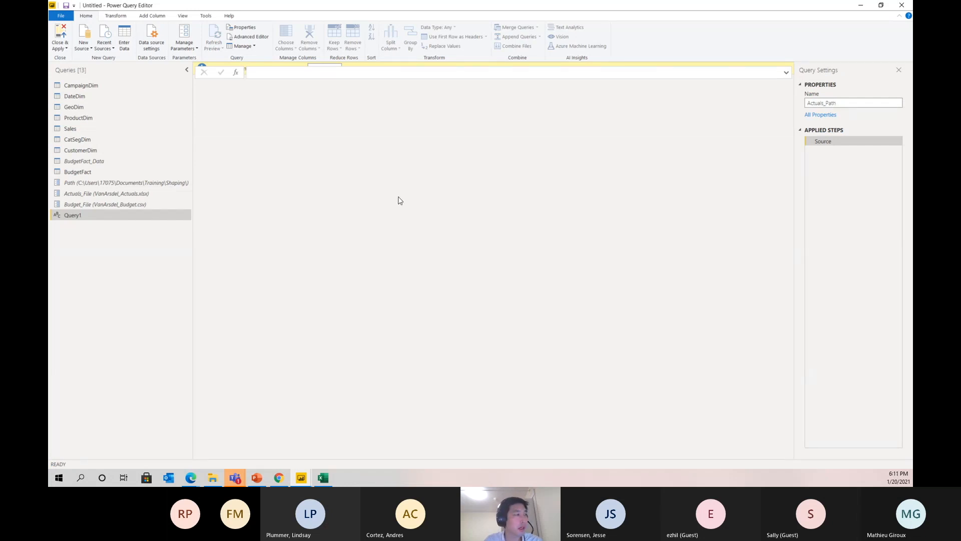
- Replace the Actuals_Path query's code in the Advanced Editor with the script copied from the Actuals_Path text file in the Shaping folder
{"action": "left_click", "coordinate": [247, 38]}
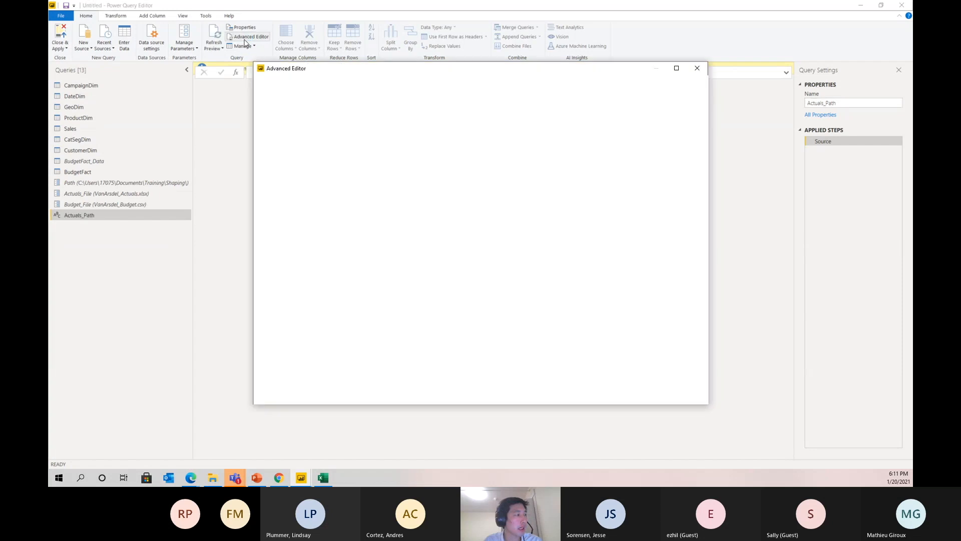
{"action": "left_click", "coordinate": [207, 480]}
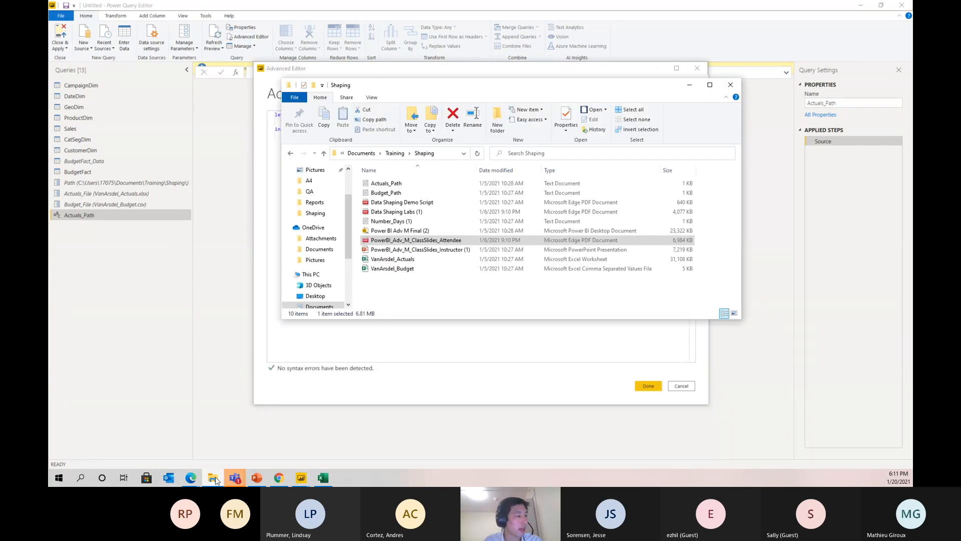
{"action": "double_click", "coordinate": [395, 184]}
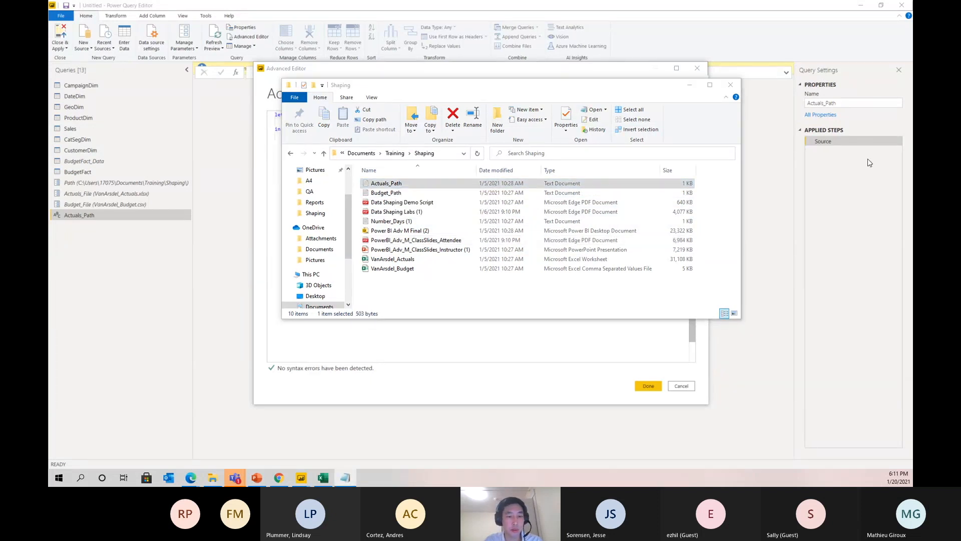
{"action": "left_click", "coordinate": [690, 85]}
{"action": "key", "text": "ctrl+a"}
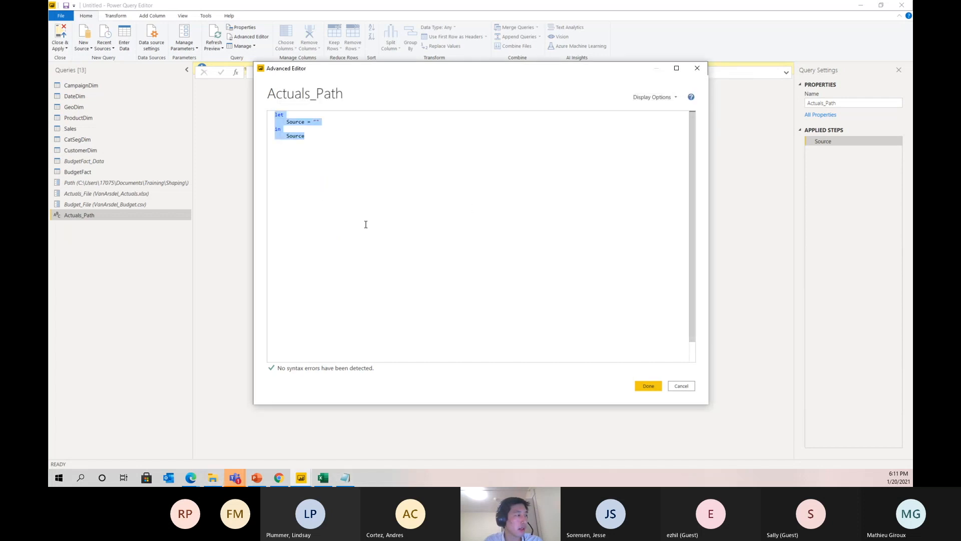
{"action": "key", "text": "ctrl+v"}
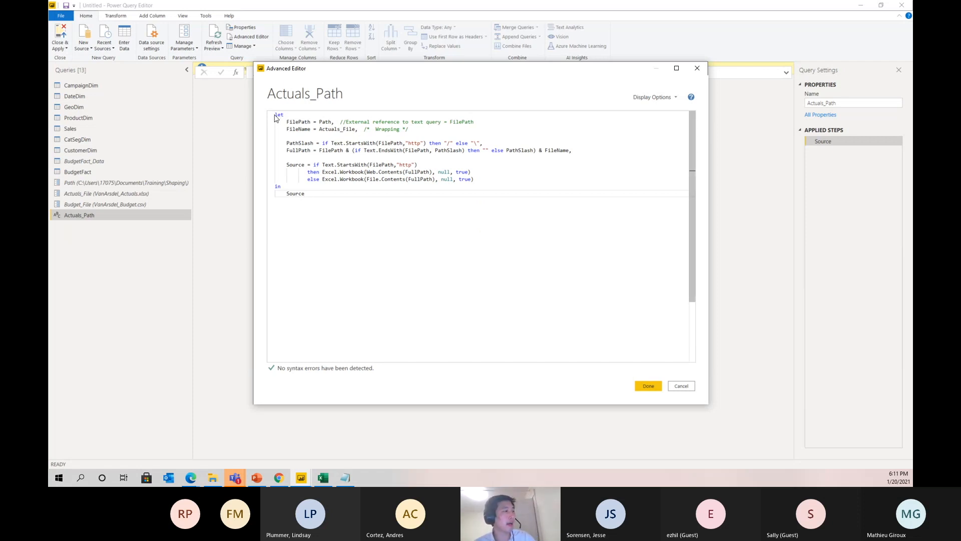
- Examine the Actuals_Path script, from the Source output through the FilePath, FileName and PathSlash definitions to the parts of the FullPath expression
{"action": "double_click", "coordinate": [297, 194]}
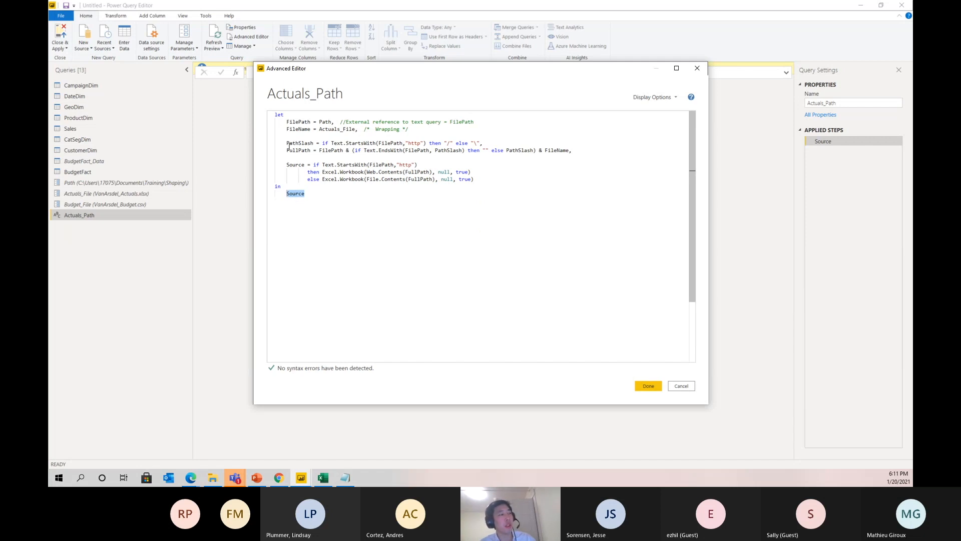
{"action": "left_click", "coordinate": [302, 195]}
{"action": "left_click_drag", "start_coordinate": [287, 122], "coordinate": [332, 121]}
{"action": "left_click", "coordinate": [320, 122]}
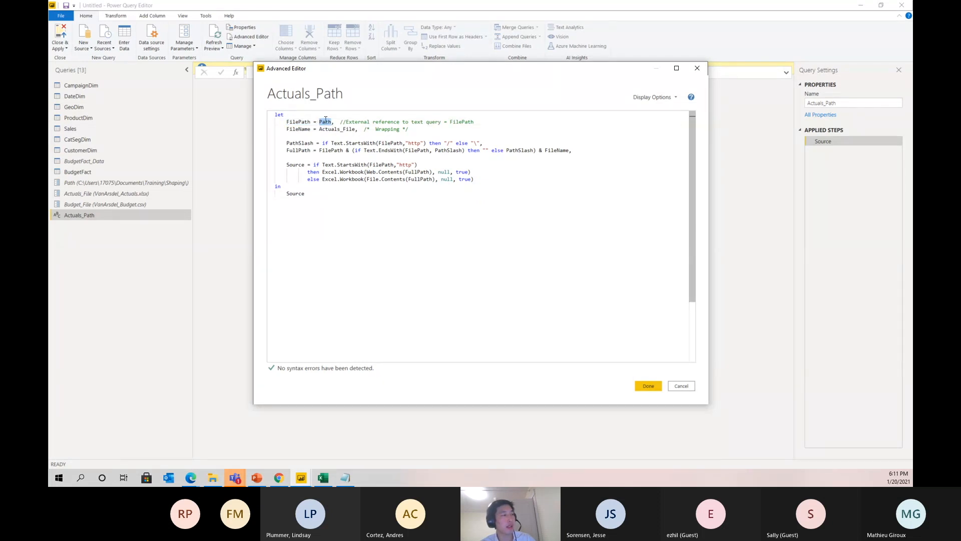
{"action": "left_click_drag", "start_coordinate": [287, 131], "coordinate": [320, 130]}
{"action": "left_click", "coordinate": [321, 130]}
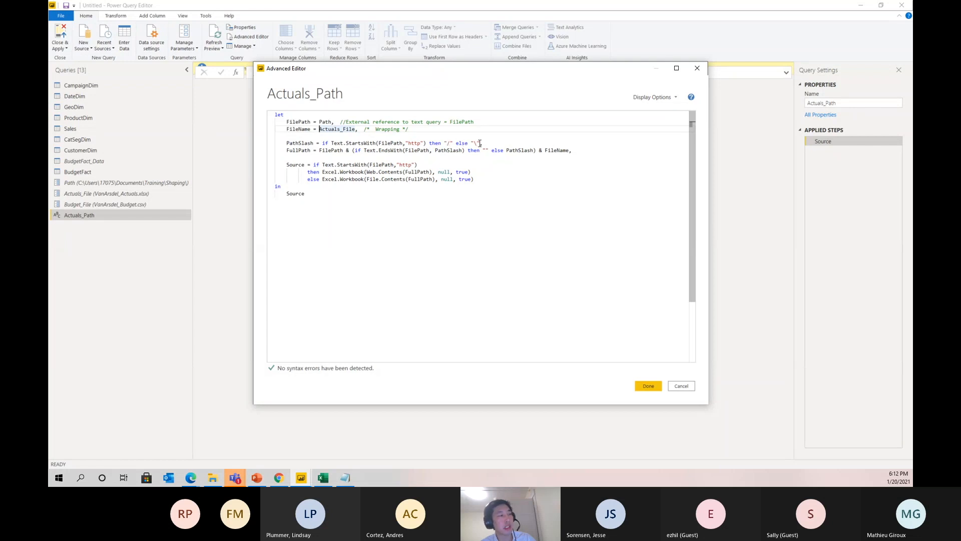
{"action": "left_click_drag", "start_coordinate": [480, 143], "coordinate": [284, 144]}
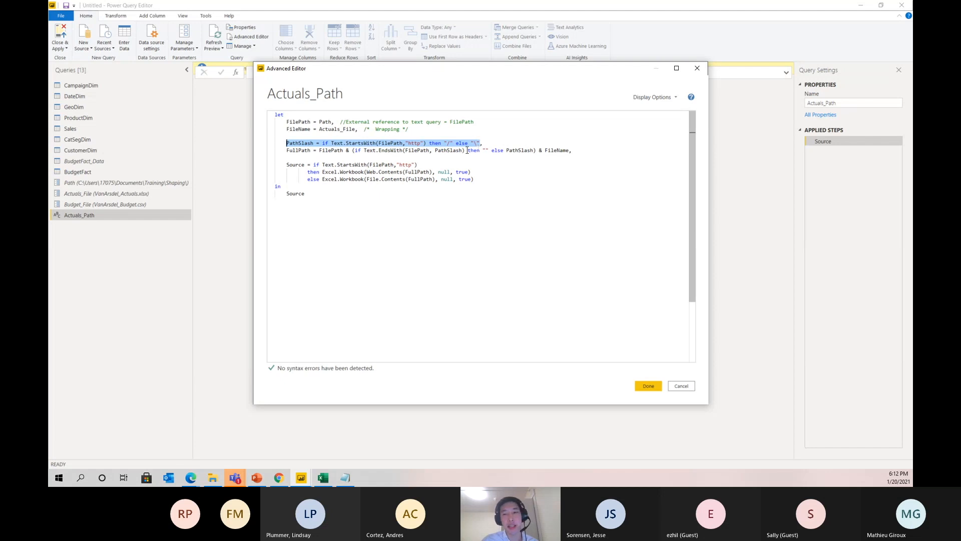
{"action": "left_click", "coordinate": [334, 150]}
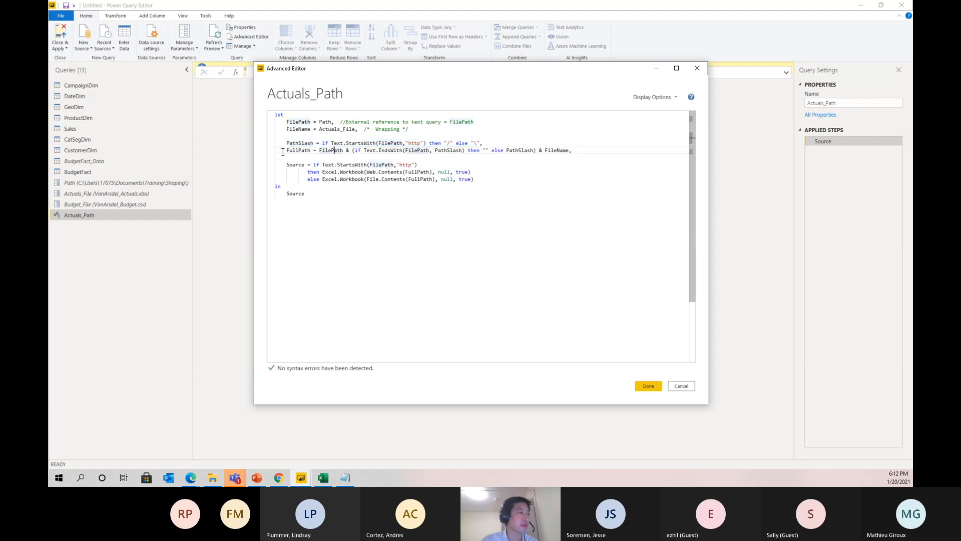
{"action": "left_click", "coordinate": [287, 150]}
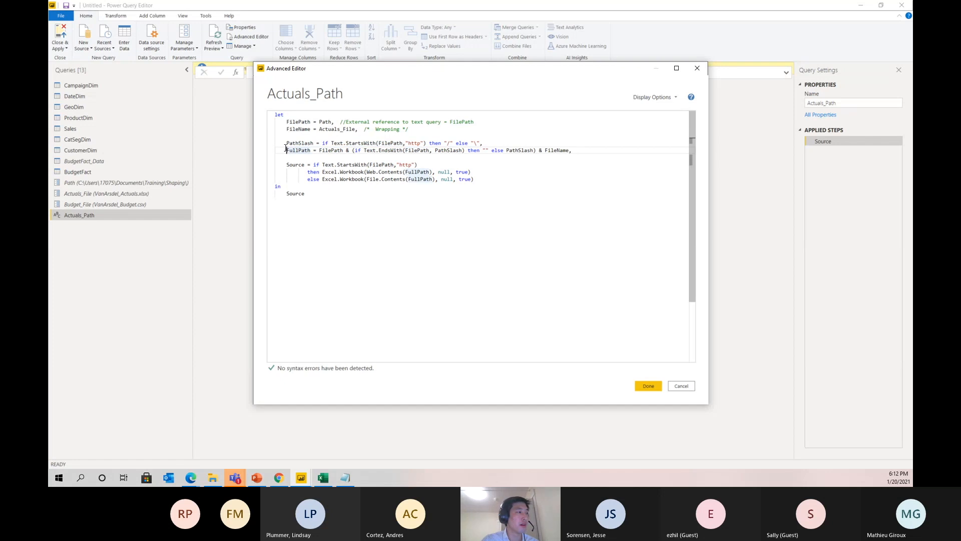
{"action": "left_click", "coordinate": [330, 150]}
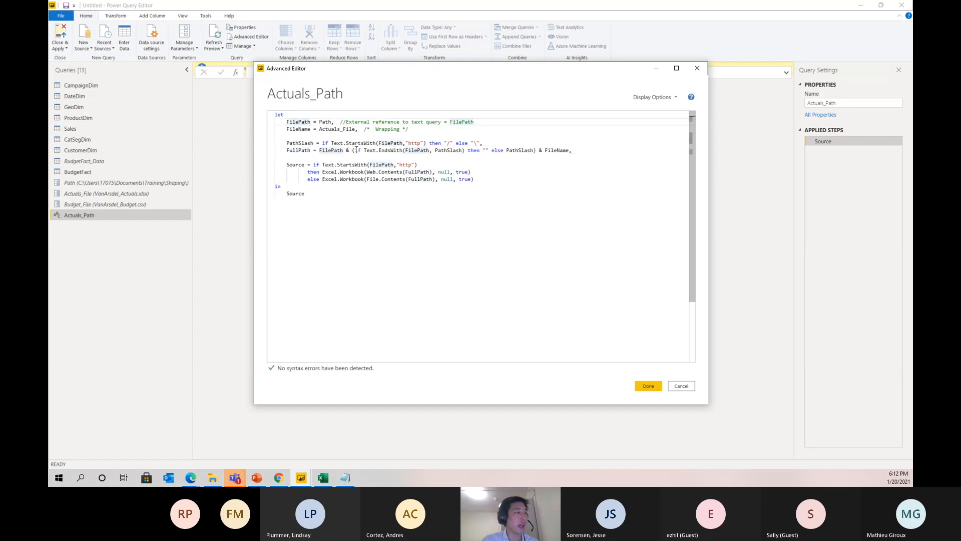
{"action": "left_click", "coordinate": [352, 150]}
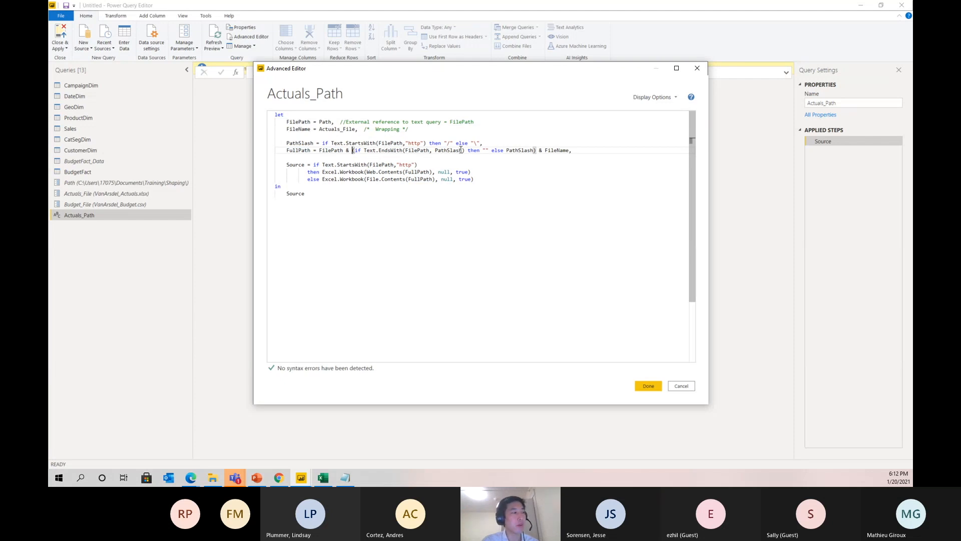
{"action": "left_click", "coordinate": [485, 151]}
{"action": "left_click", "coordinate": [506, 151]}
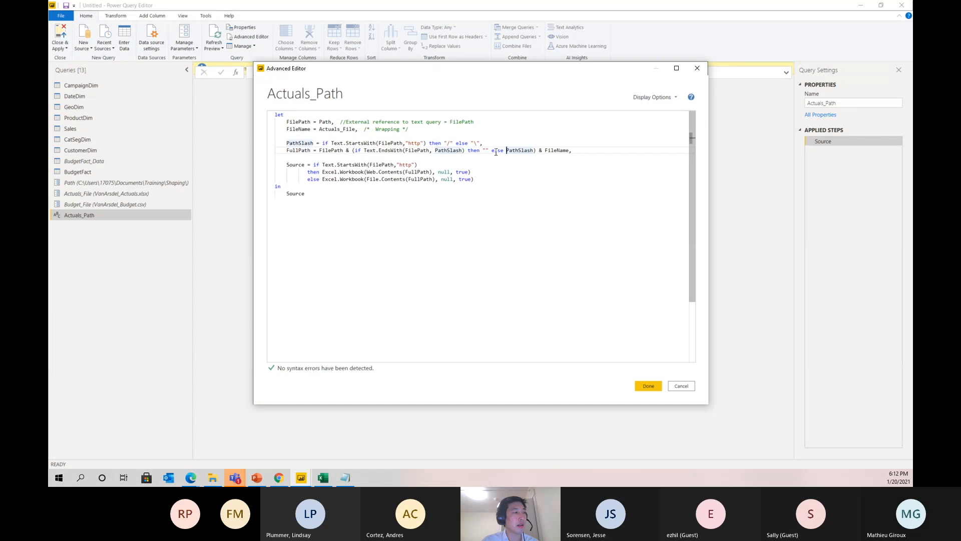
{"action": "left_click_drag", "start_coordinate": [573, 150], "coordinate": [546, 150]}
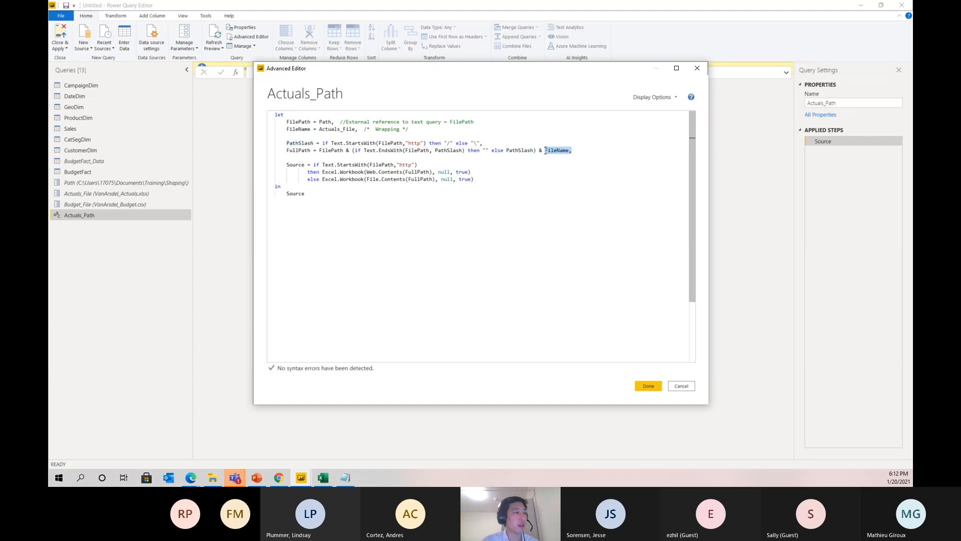
- Examine the web and local file branches of the Actuals_Path Source expression and apply the script
{"action": "left_click", "coordinate": [289, 169]}
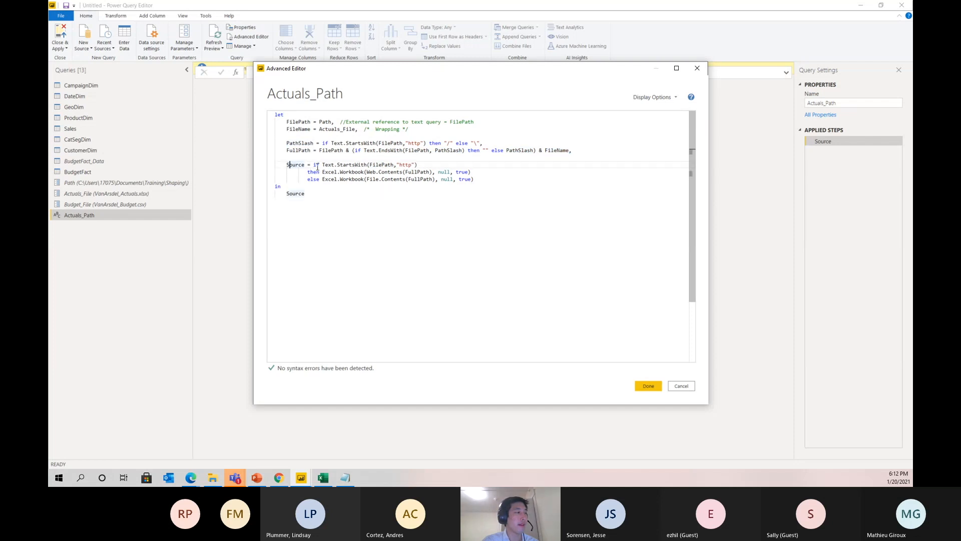
{"action": "left_click_drag", "start_coordinate": [323, 165], "coordinate": [421, 164]}
{"action": "left_click_drag", "start_coordinate": [307, 172], "coordinate": [481, 170]}
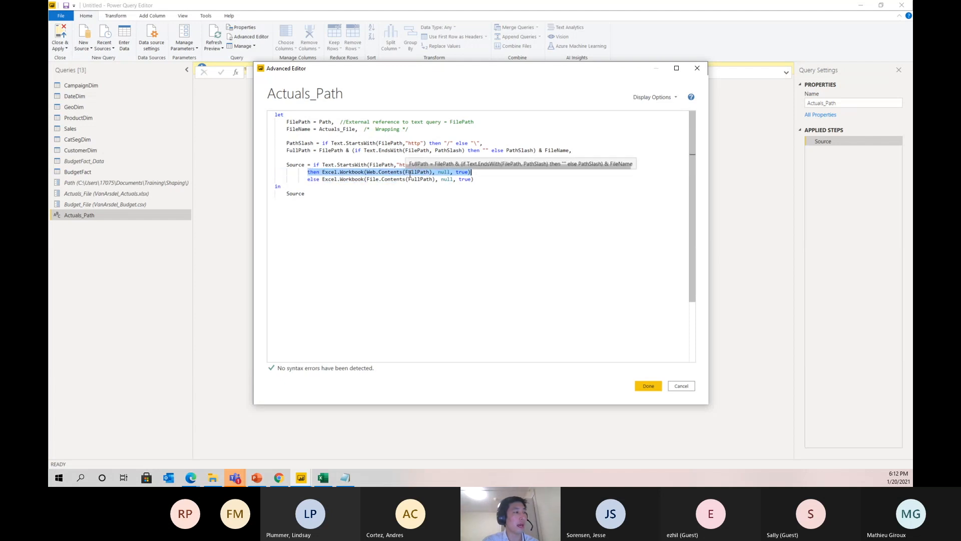
{"action": "left_click_drag", "start_coordinate": [305, 180], "coordinate": [485, 177]}
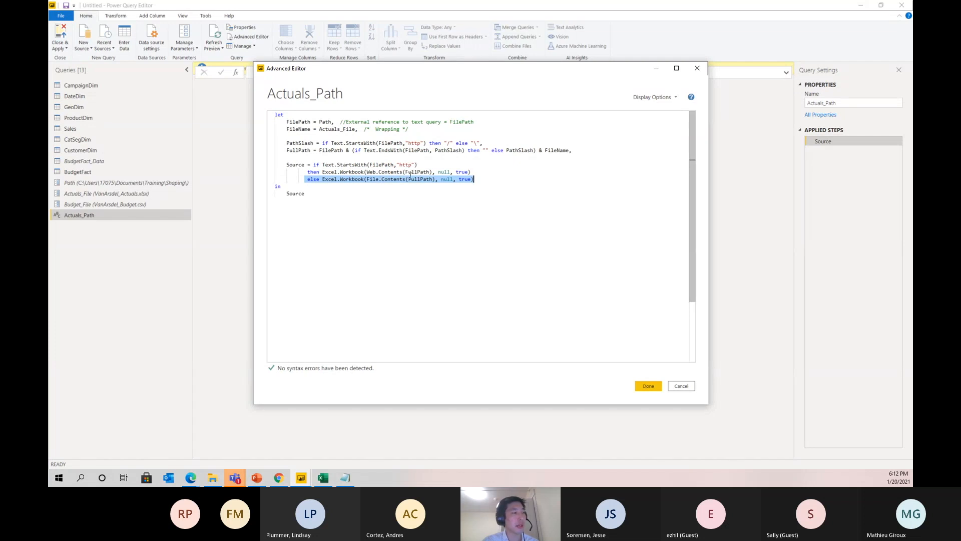
{"action": "left_click", "coordinate": [349, 208]}
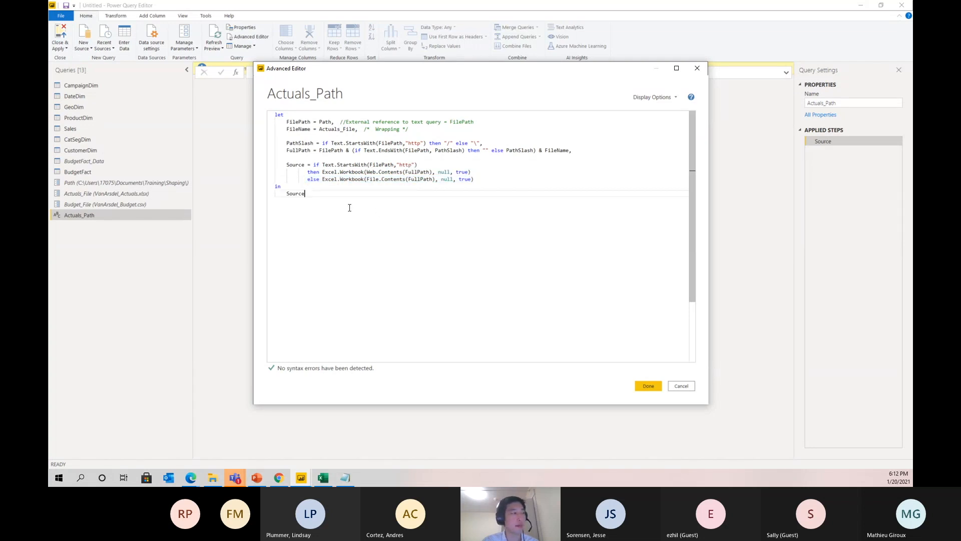
{"action": "left_click", "coordinate": [648, 386]}
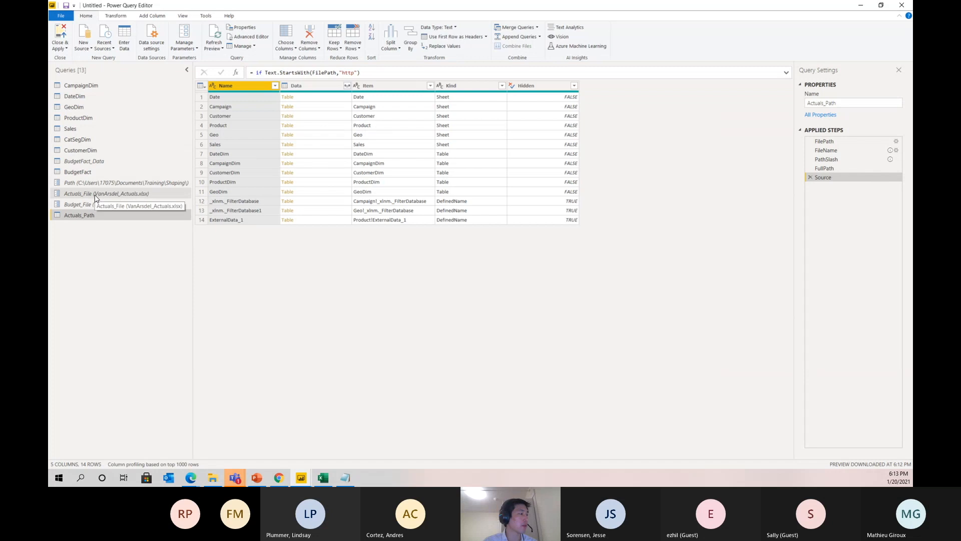
- Create a blank query and copy the script from the Budget_Path text file in the Shaping folder
{"action": "key", "text": "alt+Tab"}
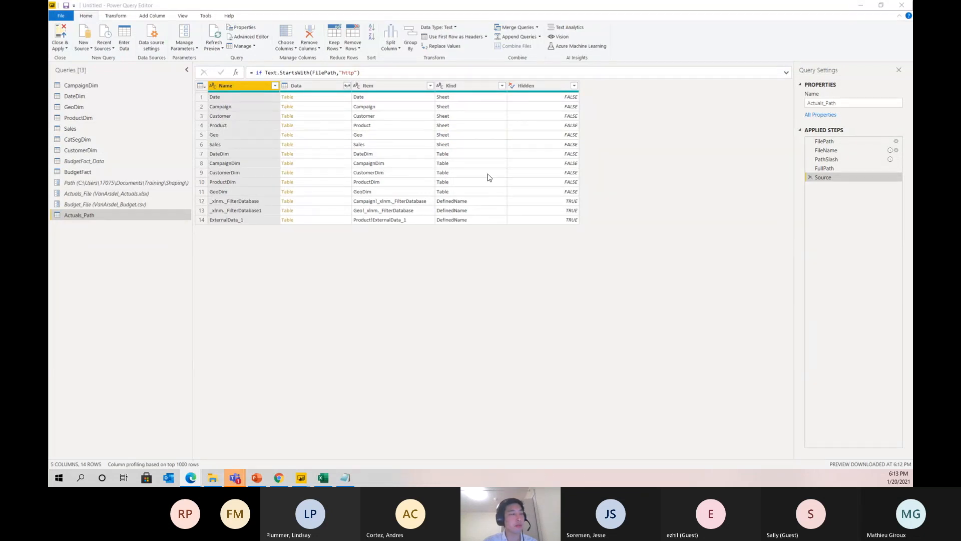
{"action": "left_click", "coordinate": [84, 47]}
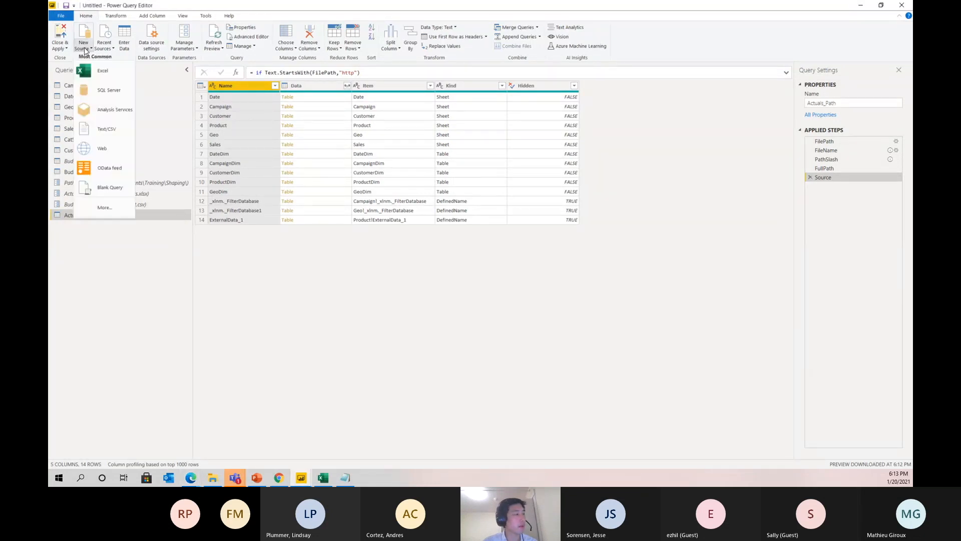
{"action": "left_click", "coordinate": [102, 189]}
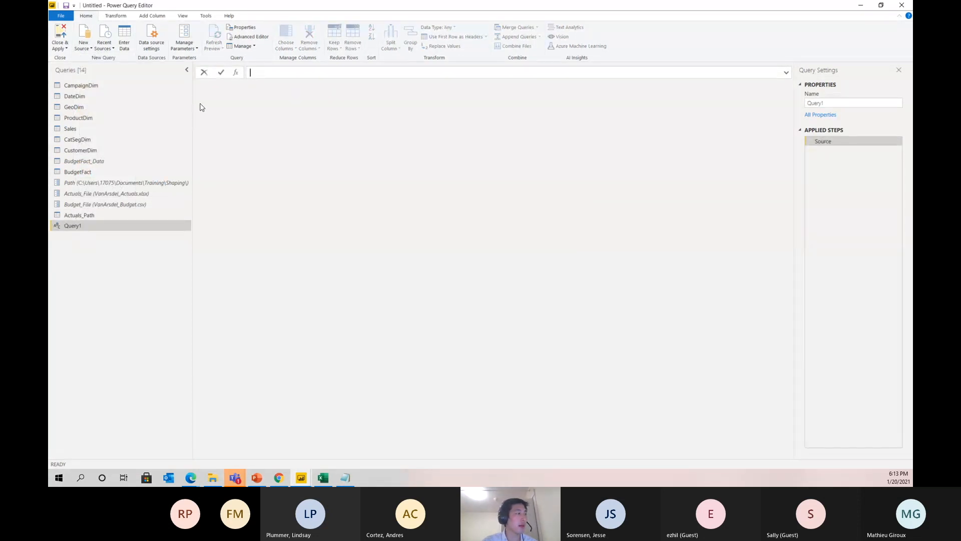
{"action": "left_click", "coordinate": [346, 476]}
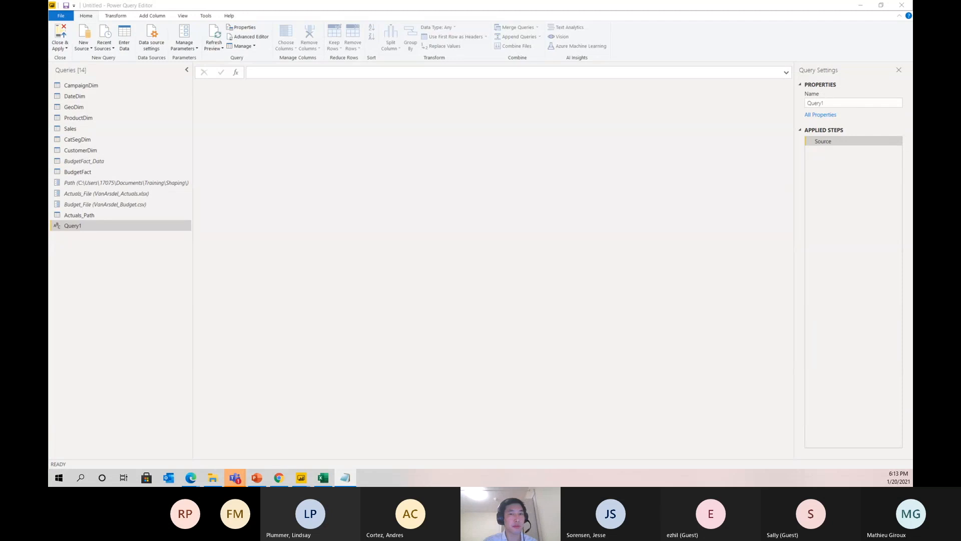
{"action": "key", "text": "alt+F4"}
{"action": "left_click", "coordinate": [223, 478]}
{"action": "left_click", "coordinate": [408, 195]}
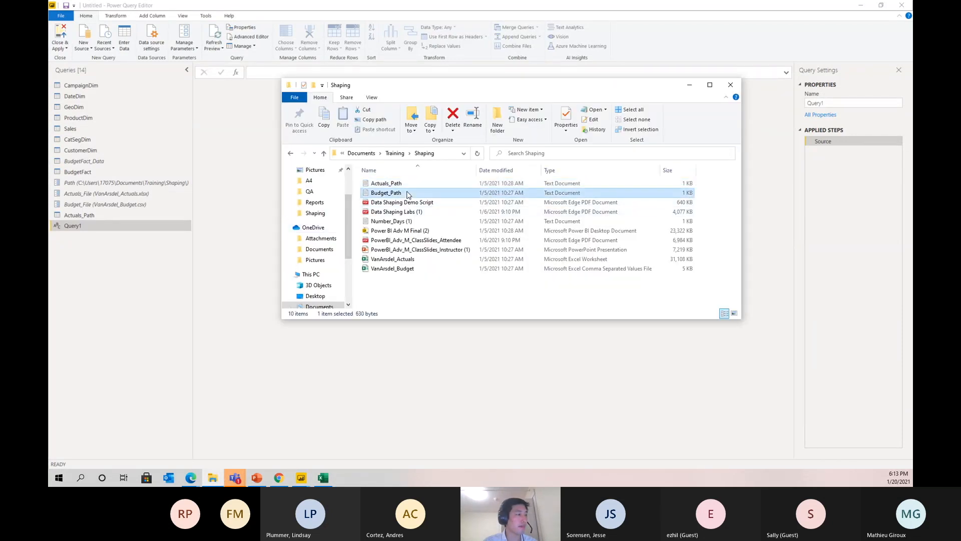
{"action": "double_click", "coordinate": [408, 195]}
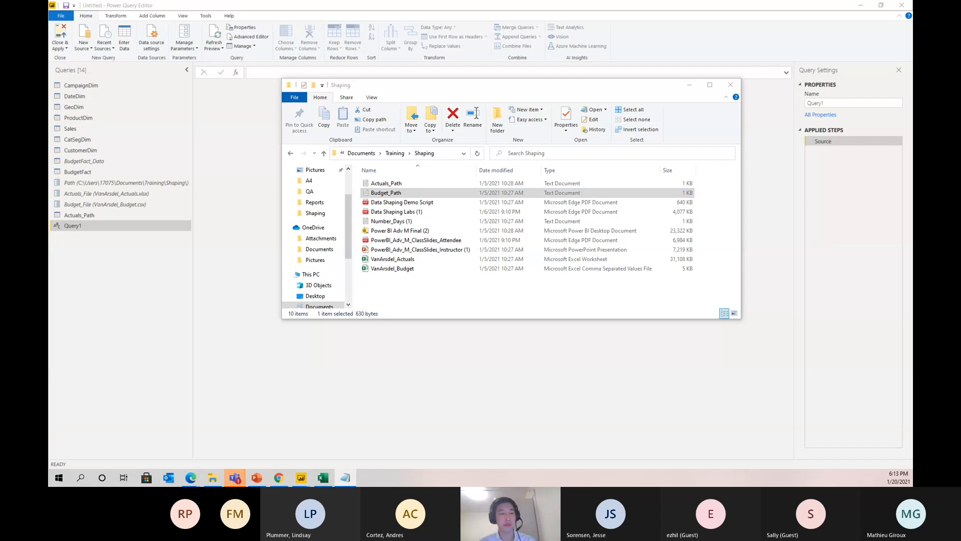
{"action": "left_click", "coordinate": [256, 185]}
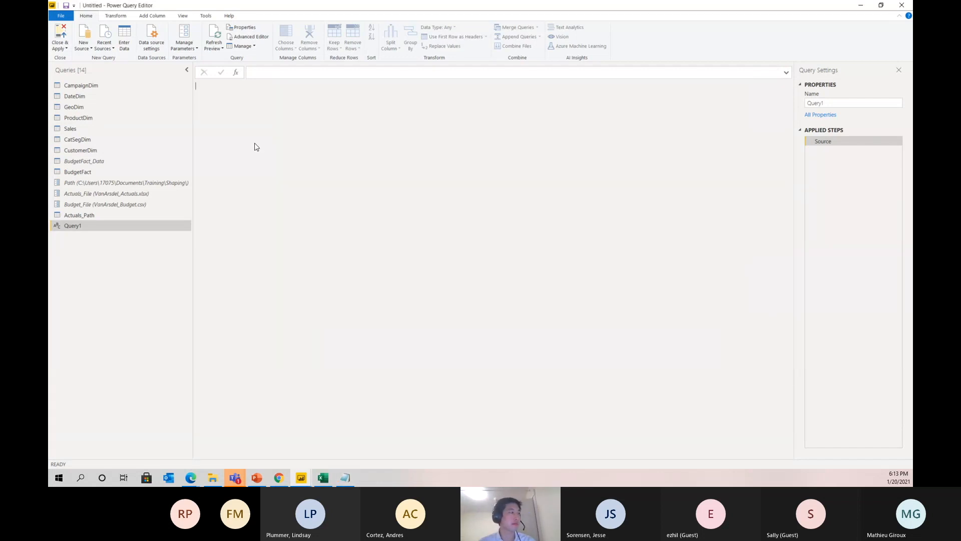
- Replace the new blank query's code in the Advanced Editor with the copied Budget_Path script
{"action": "left_click", "coordinate": [243, 28]}
{"action": "left_click", "coordinate": [536, 290]}
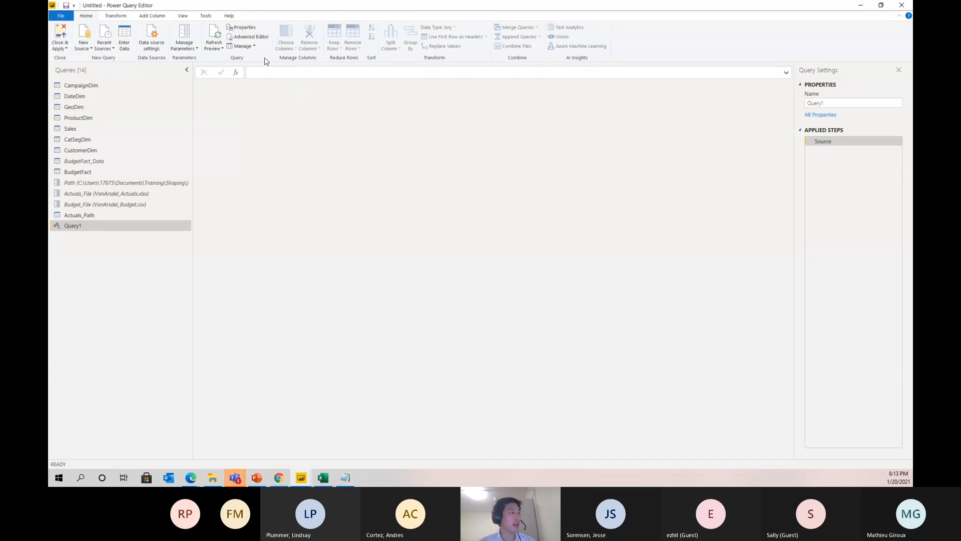
{"action": "left_click", "coordinate": [251, 37]}
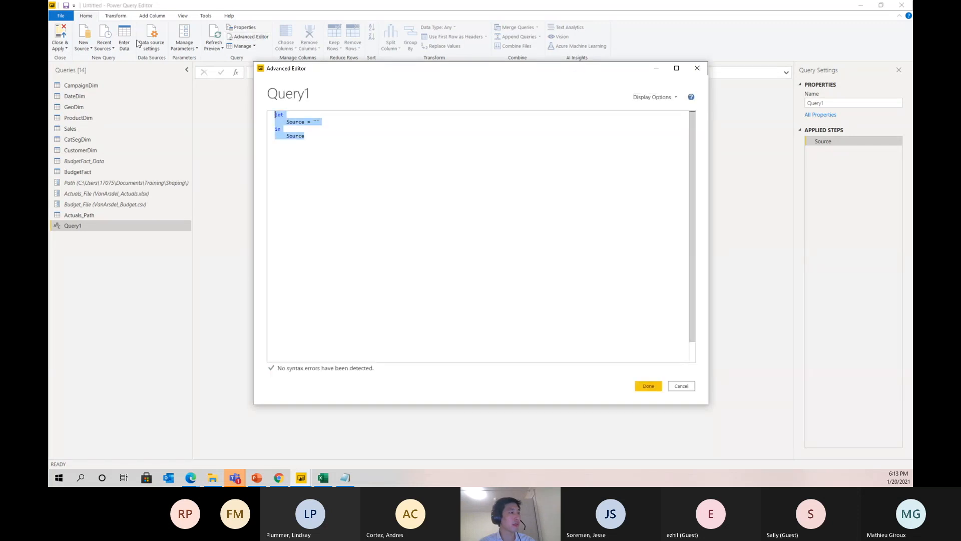
{"action": "key", "text": "ctrl+v"}
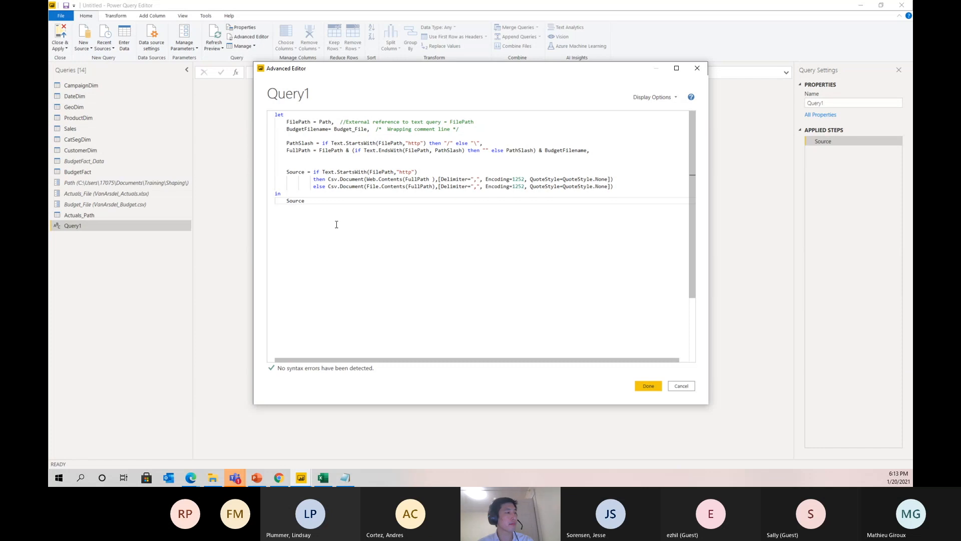
{"action": "left_click", "coordinate": [643, 388]}
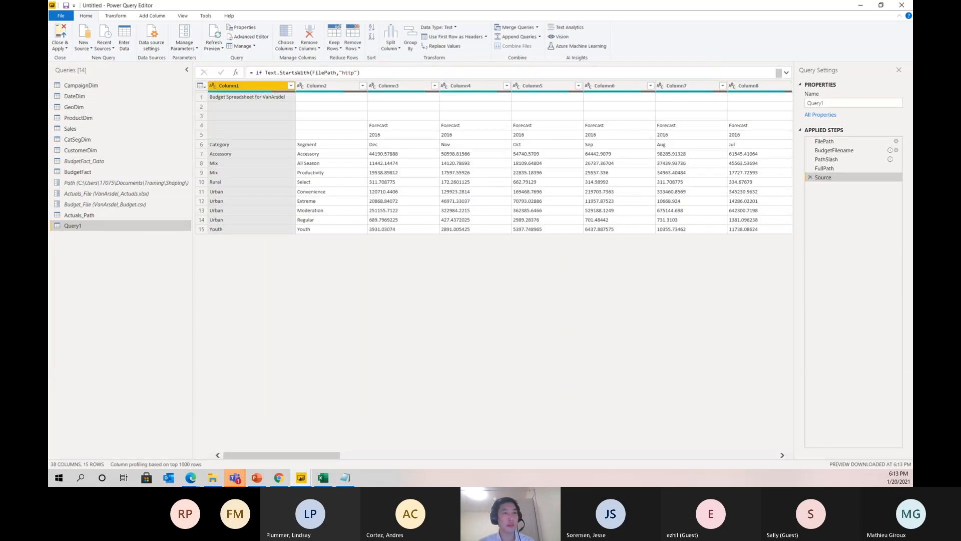
- Rename the new budget query as Budget_Path
{"action": "left_click", "coordinate": [833, 102]}
{"action": "type", "text": "Budget_Pa"}
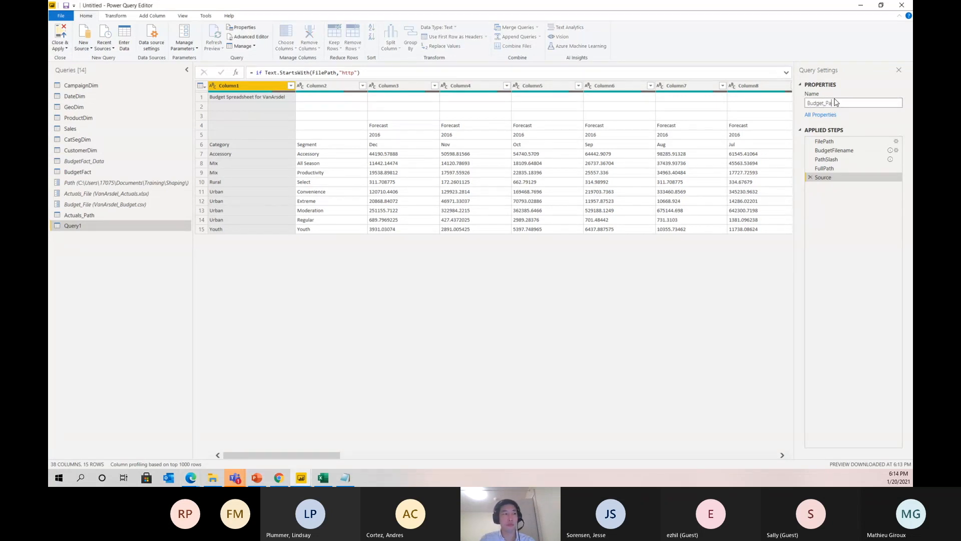
{"action": "type", "text": "th"}
{"action": "key", "text": "Return"}
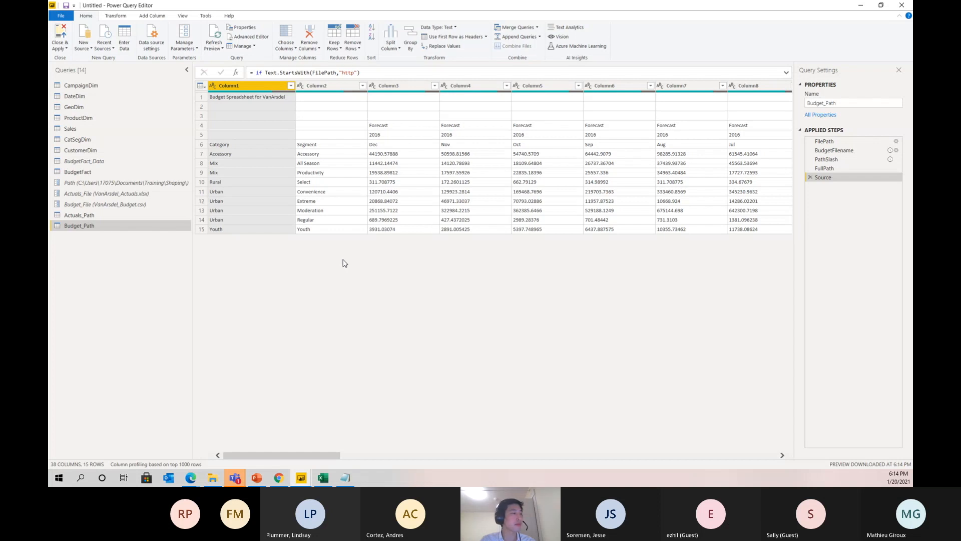
{"action": "left_click", "coordinate": [55, 214], "text": "ctrl"}
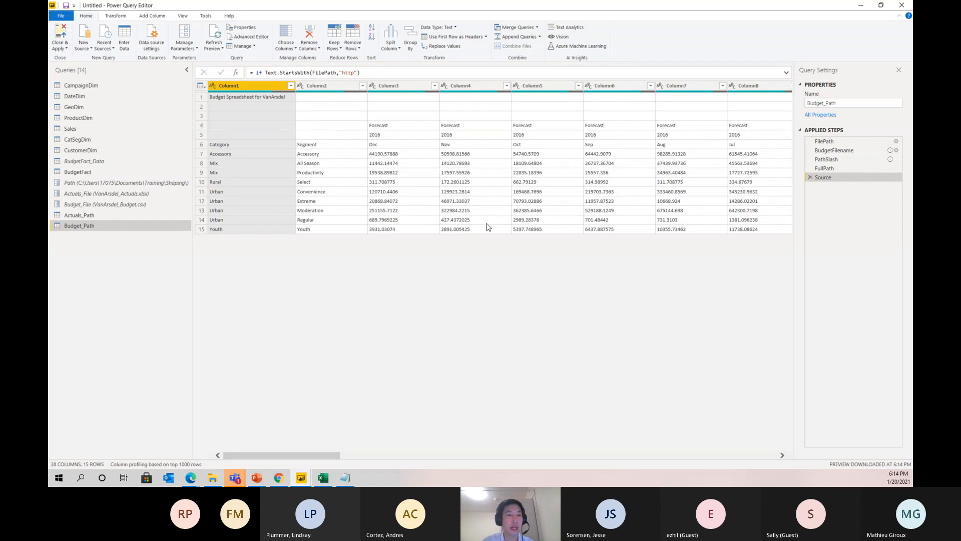
- Create a blank query named fn_DaySinceYearStart
{"action": "left_click", "coordinate": [83, 38]}
{"action": "left_click", "coordinate": [123, 188]}
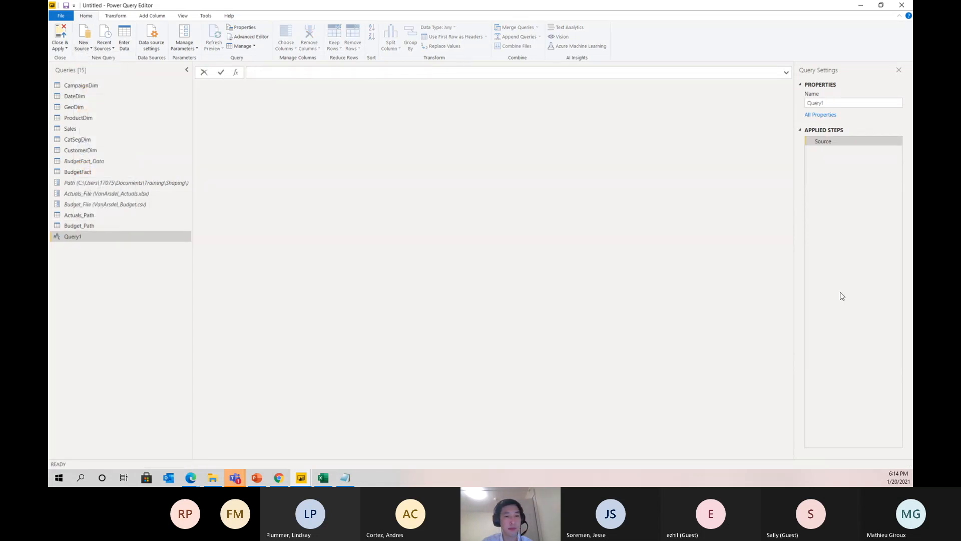
{"action": "double_click", "coordinate": [849, 103]}
{"action": "type", "text": "t"}
{"action": "type", "text": "n_Days"}
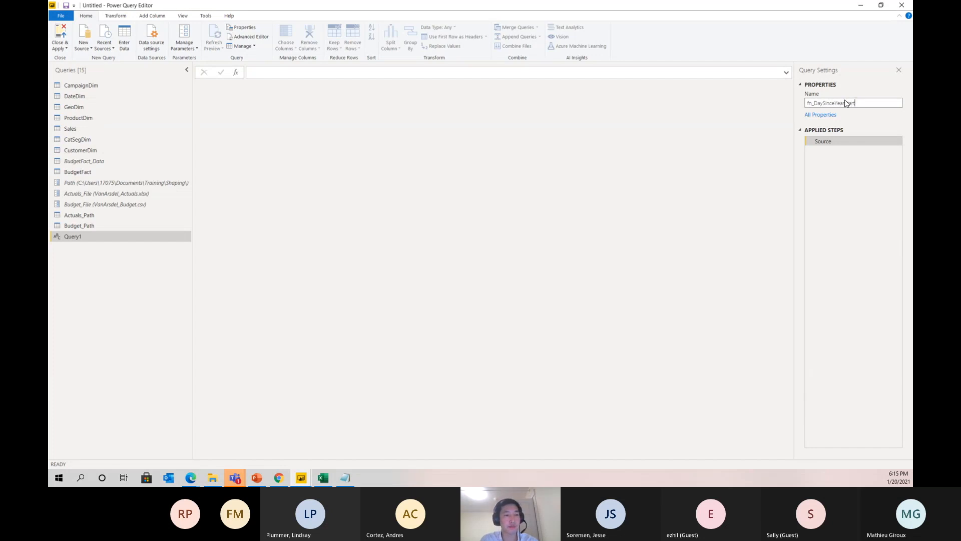
{"action": "key", "text": "Return"}
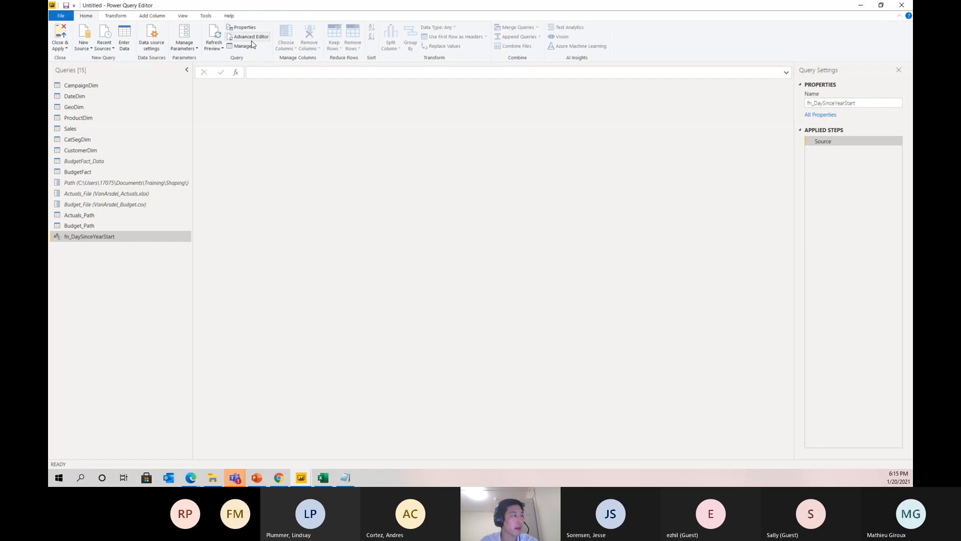
- Replace the fn_DaySinceYearStart code in the Advanced Editor with the TransactionDate function script from the Number_Days (1) text file in the Shaping folder
{"action": "left_click", "coordinate": [251, 39]}
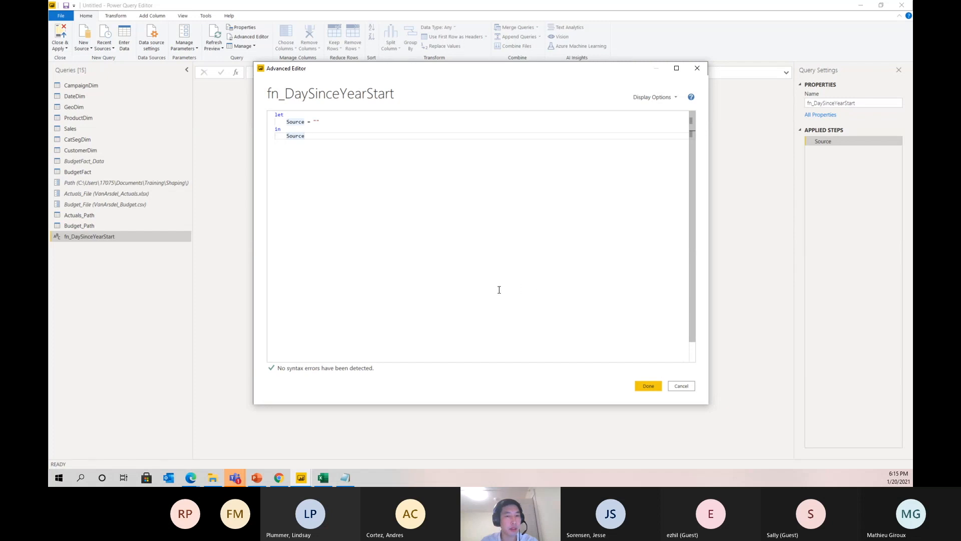
{"action": "left_click", "coordinate": [322, 477]}
{"action": "left_click", "coordinate": [322, 477]}
{"action": "left_click", "coordinate": [346, 477]}
{"action": "left_click", "coordinate": [213, 477]}
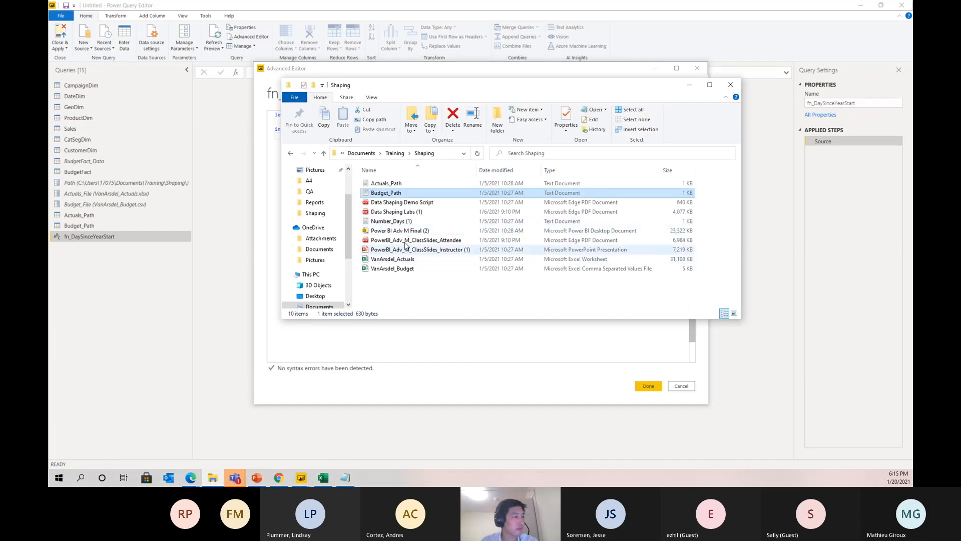
{"action": "left_click", "coordinate": [396, 222]}
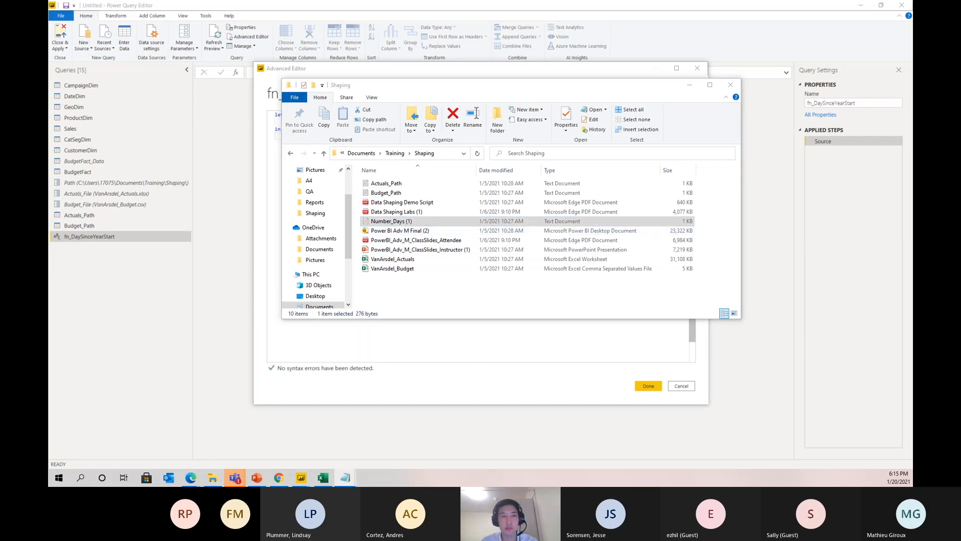
{"action": "left_click", "coordinate": [307, 218]}
{"action": "key", "text": "ctrl+a"}
{"action": "type", "text": "let     Source = (TransactionDate as date) => let         YearStart = #date(Date.Year(TransactionDate),1,1),         #\"DateDiff\" = Duration.From(TransactionDate-YearStart),         #\"NumberDays\" = Duration.Days(#\"DateDiff\")+1     in         #\"NumberDays\" in     Source"}
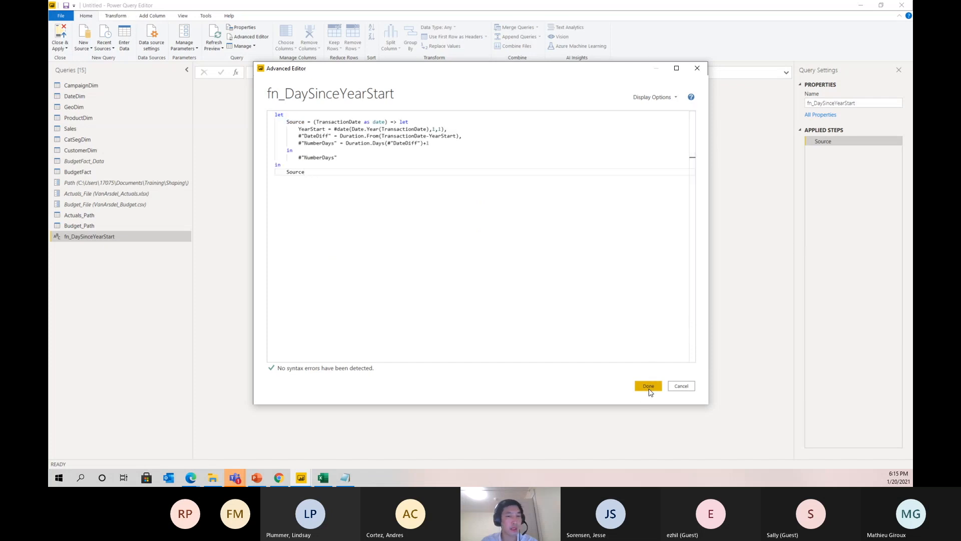
{"action": "left_click", "coordinate": [649, 389]}
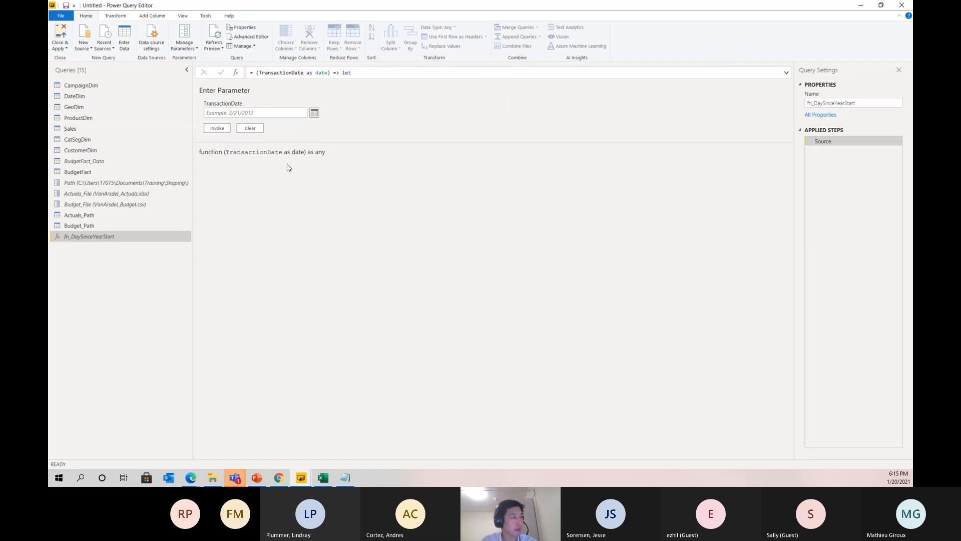
- Examine the fn_DaySinceYearStart formula, including the Source line that declares TransactionDate as a date argument
{"action": "left_click", "coordinate": [786, 72]}
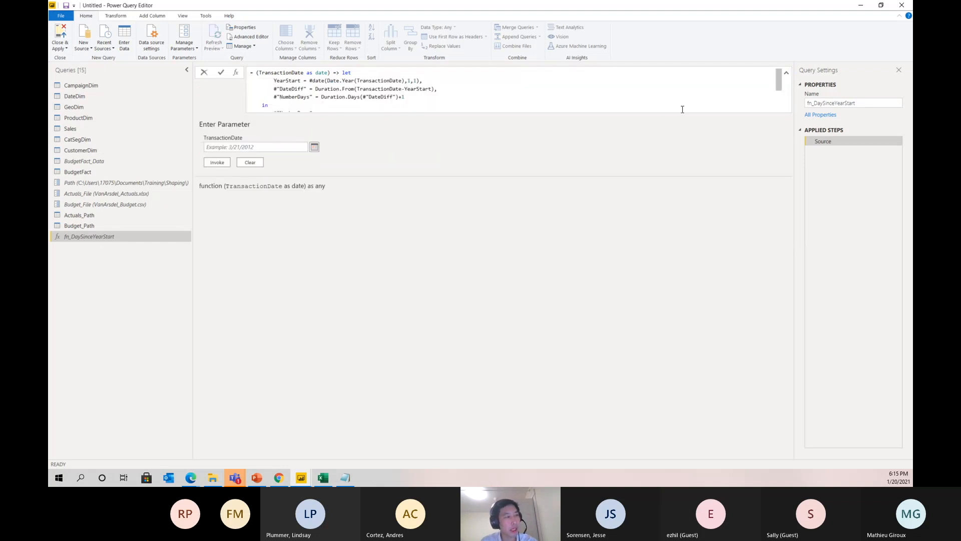
{"action": "left_click", "coordinate": [786, 73]}
{"action": "left_click", "coordinate": [786, 74]}
{"action": "scroll", "coordinate": [421, 100], "scroll_direction": "down", "scroll_amount": 2}
{"action": "scroll", "coordinate": [414, 104], "scroll_direction": "up", "scroll_amount": 2}
{"action": "left_click", "coordinate": [248, 36]}
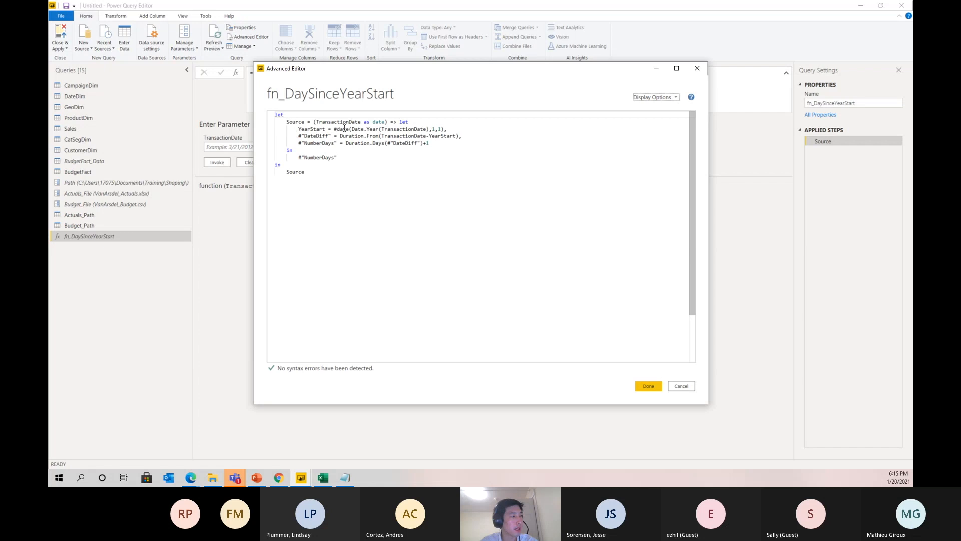
{"action": "left_click_drag", "start_coordinate": [286, 120], "coordinate": [407, 120]}
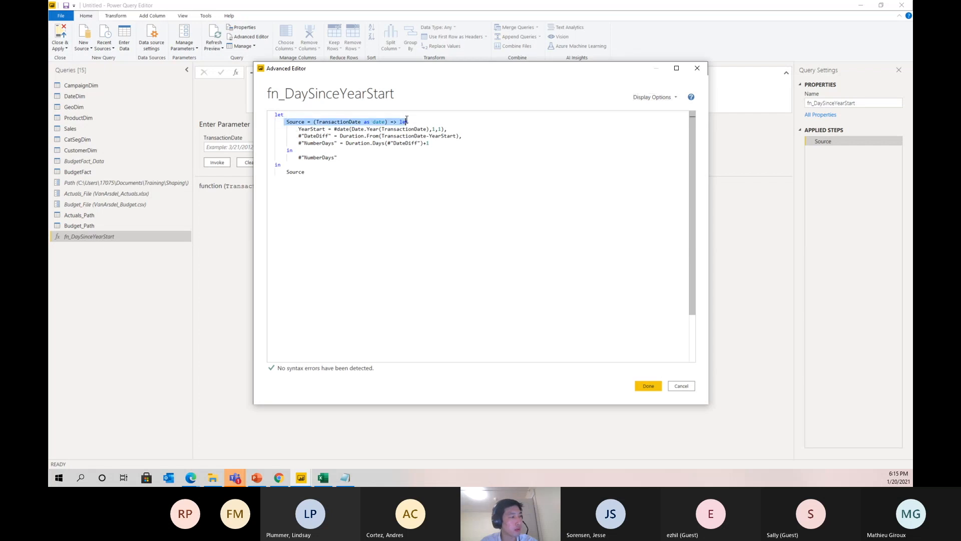
{"action": "left_click", "coordinate": [388, 124]}
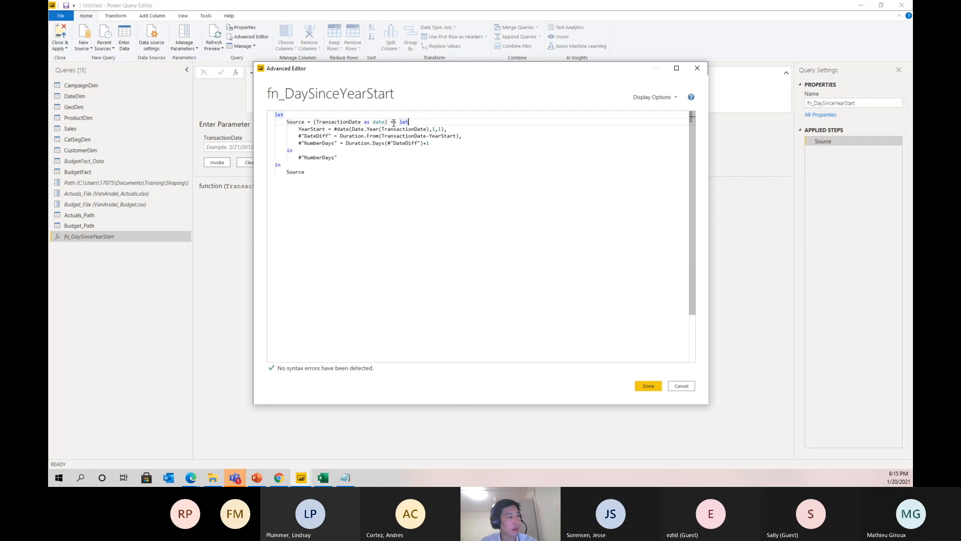
{"action": "left_click", "coordinate": [395, 122]}
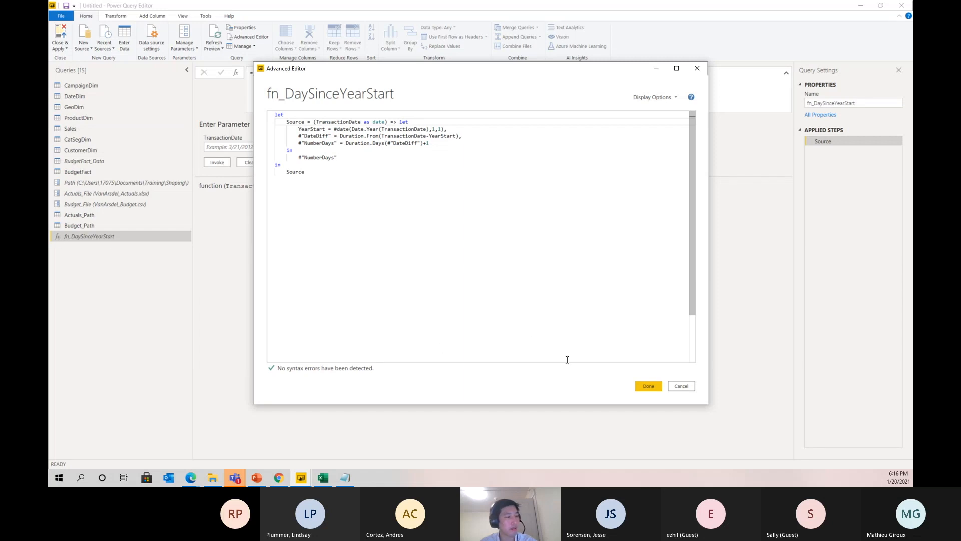
{"action": "left_click", "coordinate": [649, 386]}
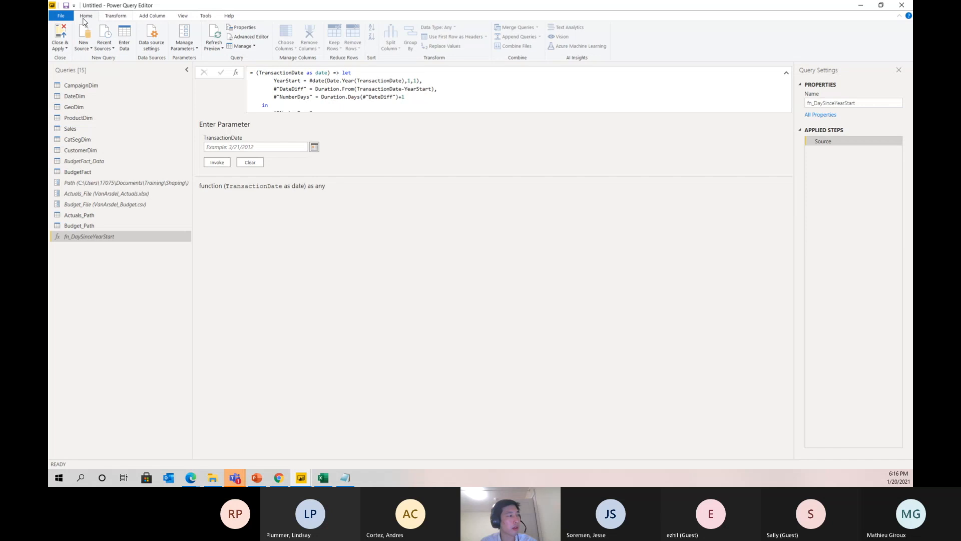
- Create a required parameter named TransactionDate with type Date and current value 1/1/2011
{"action": "left_click", "coordinate": [185, 46]}
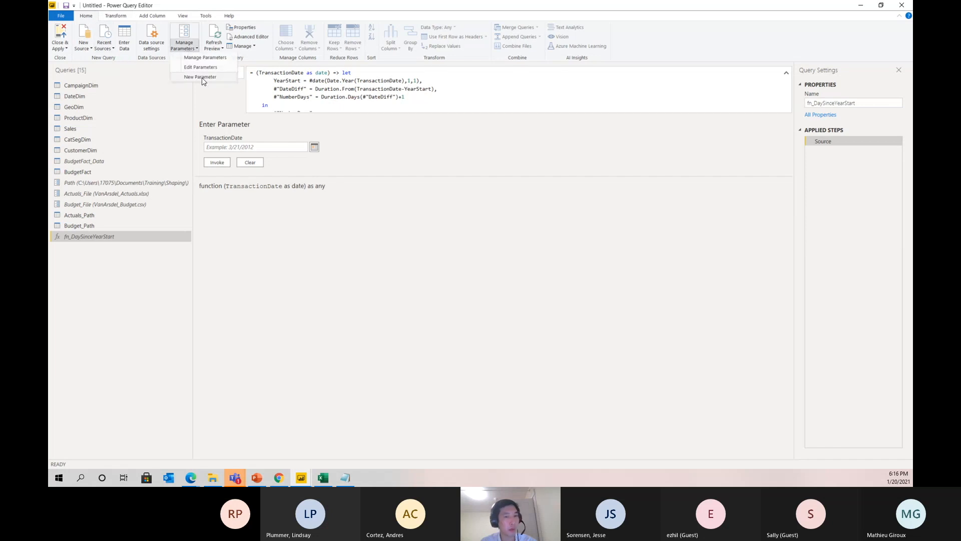
{"action": "left_click", "coordinate": [202, 77]}
{"action": "double_click", "coordinate": [500, 127]}
{"action": "type", "text": "Transa"}
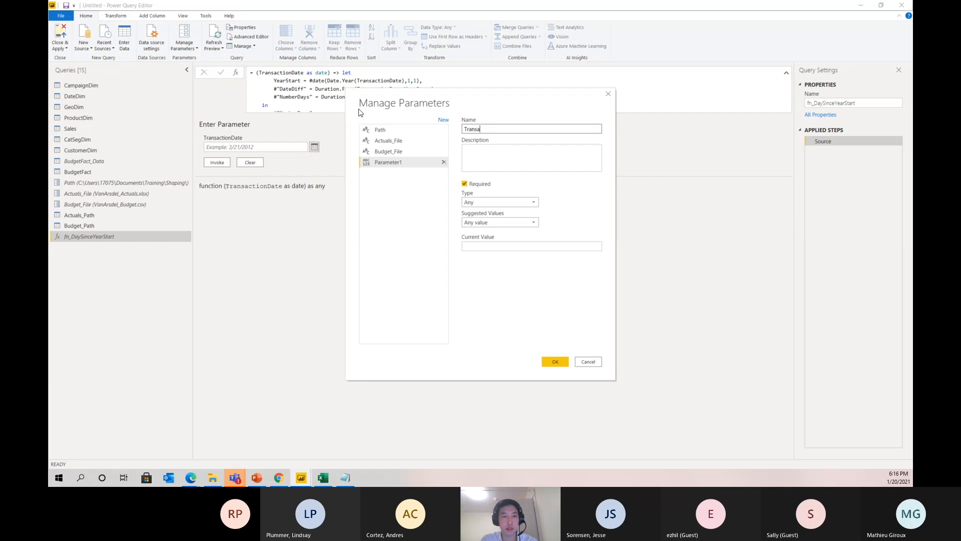
{"action": "type", "text": "ctionDate"}
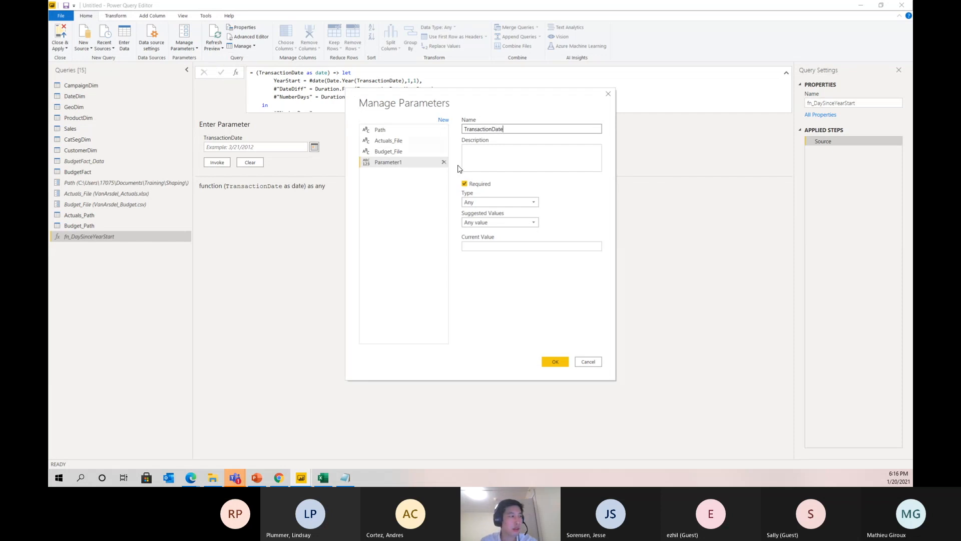
{"action": "left_click", "coordinate": [489, 202]}
{"action": "left_click", "coordinate": [489, 240]}
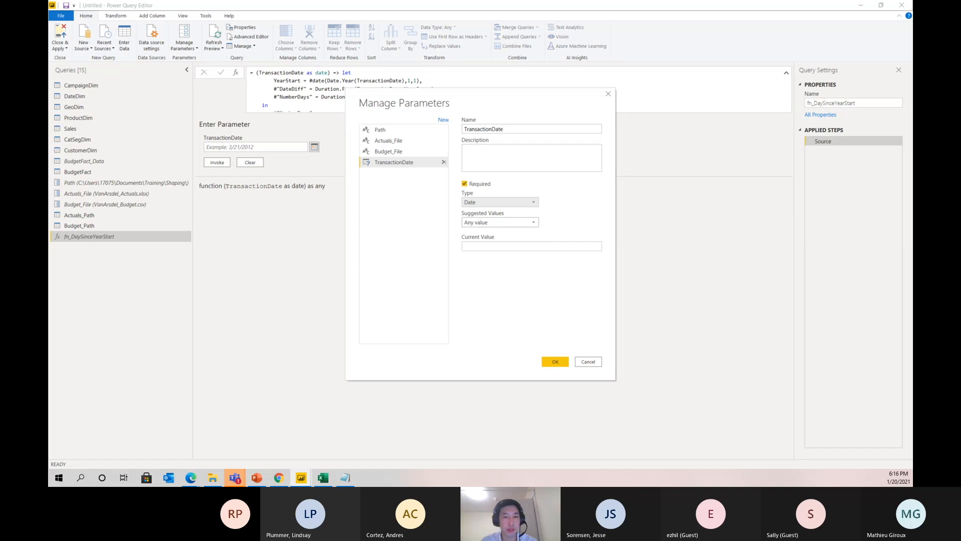
{"action": "left_click", "coordinate": [482, 247]}
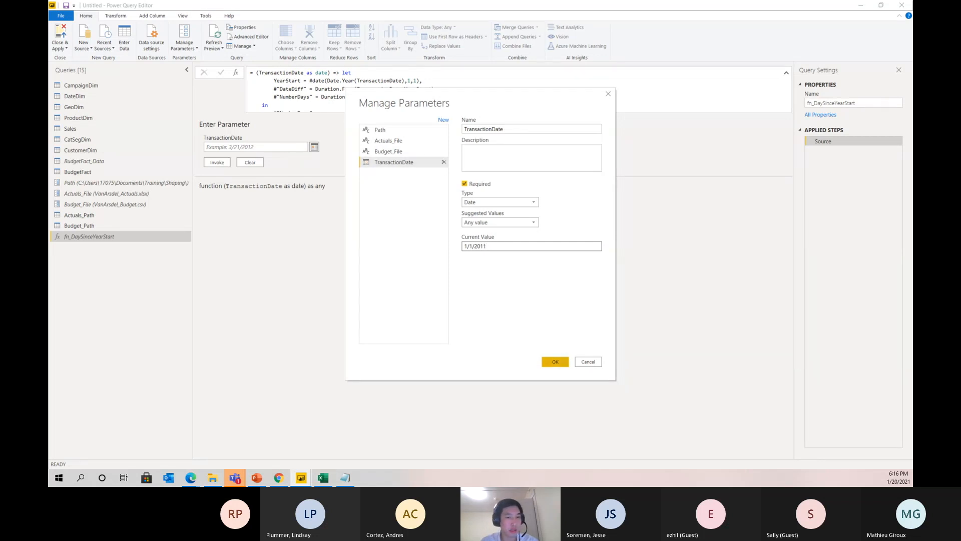
{"action": "left_click", "coordinate": [555, 361]}
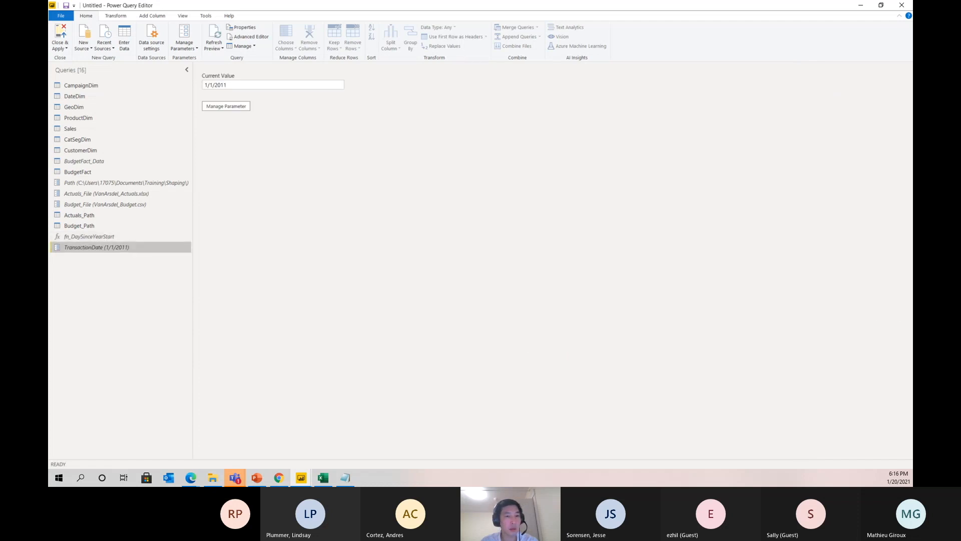
- Start invoking fn_DaySinceYearStart as a custom function on the Sales query, with DaysFromYearStart as the new column name
{"action": "left_click", "coordinate": [98, 128]}
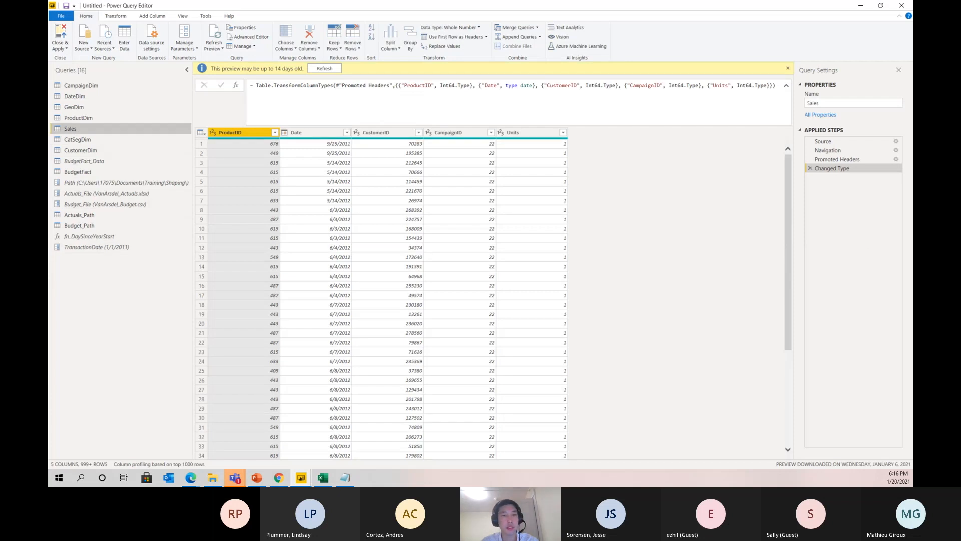
{"action": "left_click", "coordinate": [152, 17]}
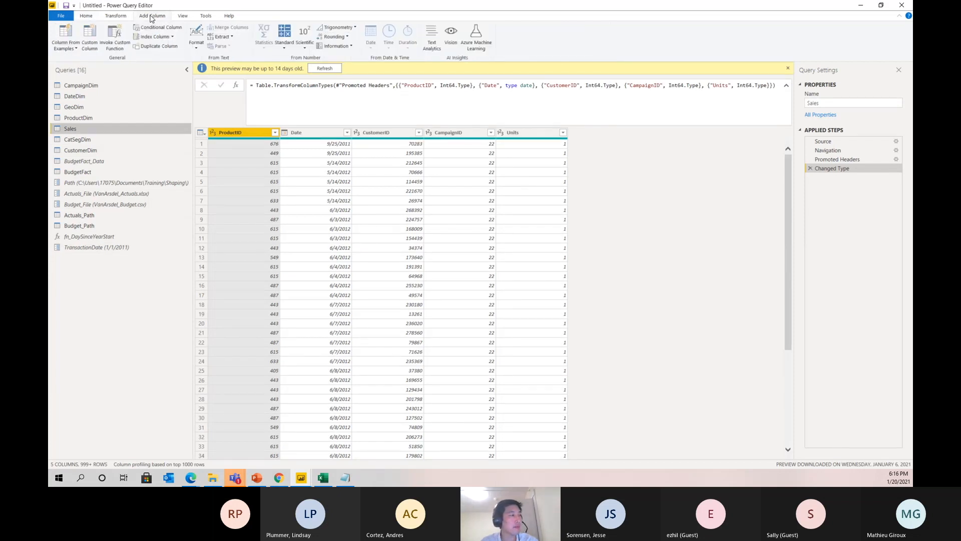
{"action": "left_click", "coordinate": [112, 39]}
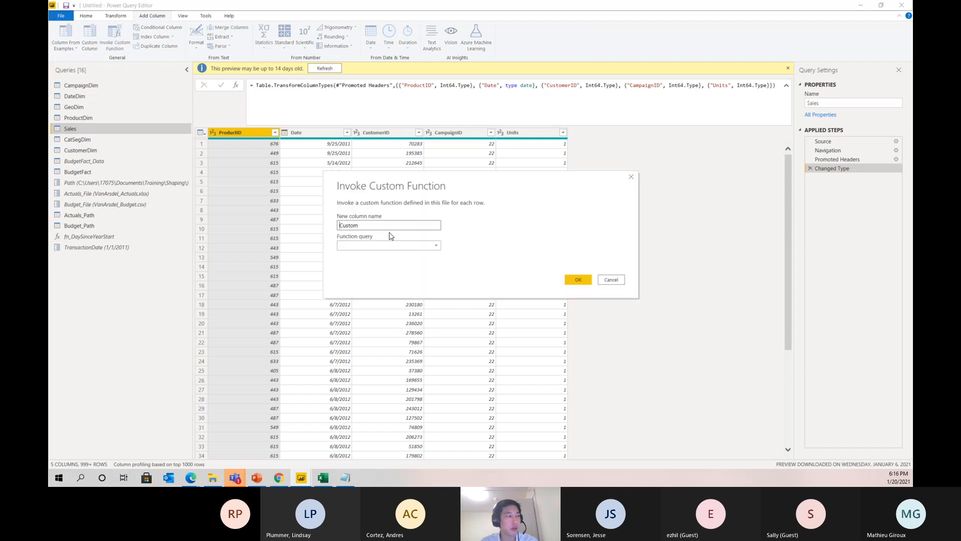
{"action": "double_click", "coordinate": [375, 225]}
{"action": "type", "text": "Da"}
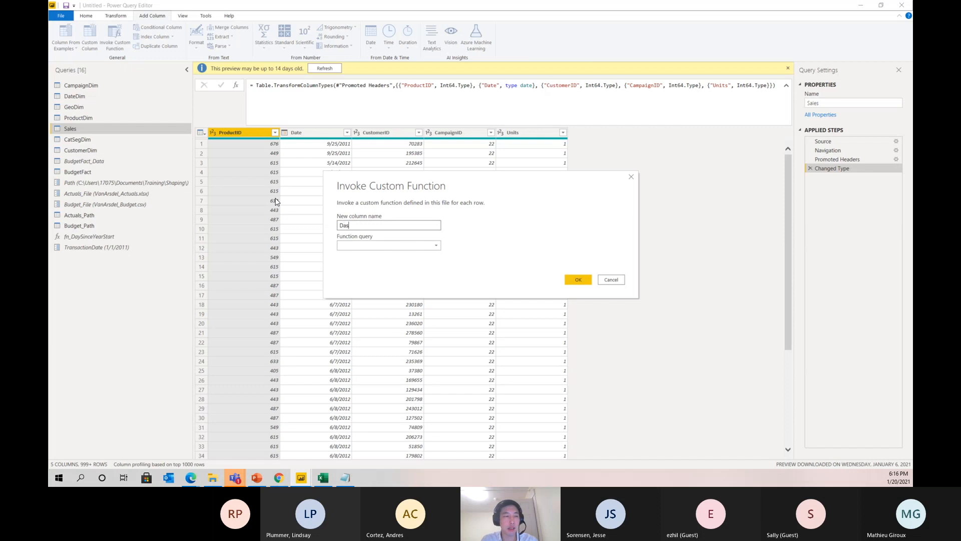
{"action": "type", "text": "ysFromYearStart"}
{"action": "left_click", "coordinate": [397, 246]}
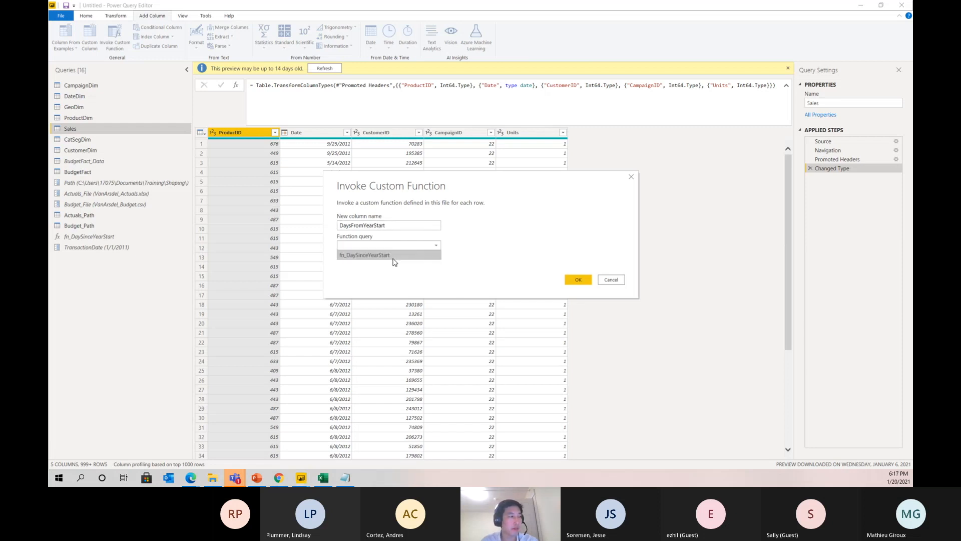
{"action": "left_click", "coordinate": [392, 256]}
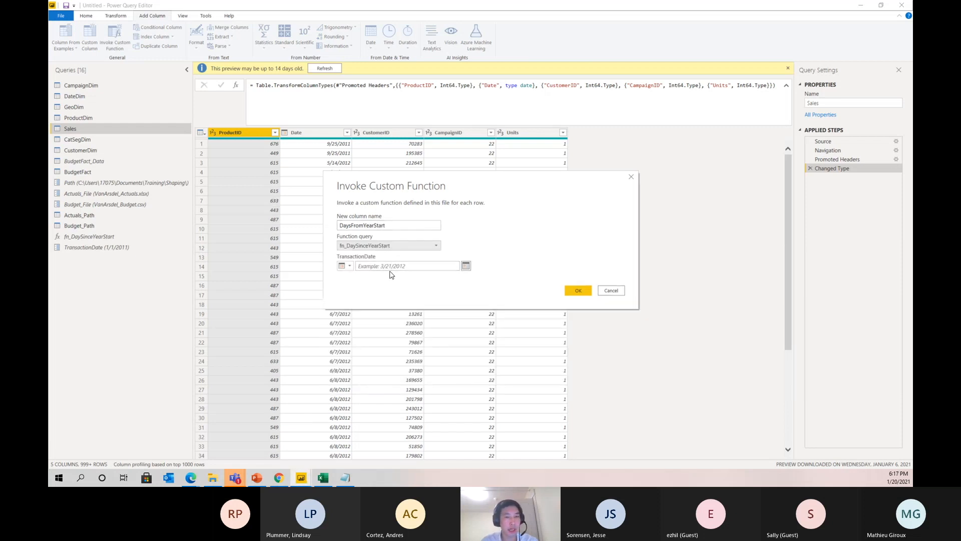
- Use the Sales table's Date column as the TransactionDate argument and add the new column
{"action": "left_click", "coordinate": [389, 269]}
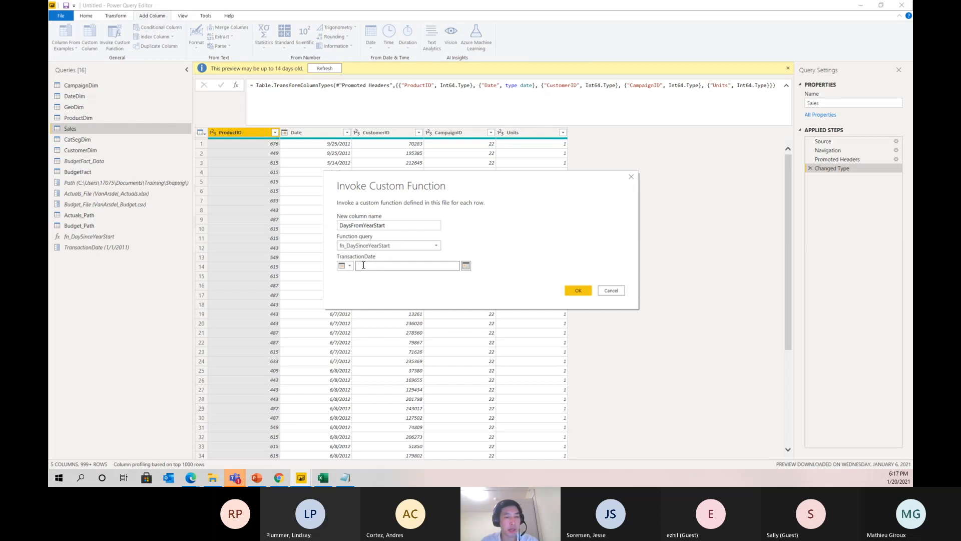
{"action": "left_click", "coordinate": [465, 265]}
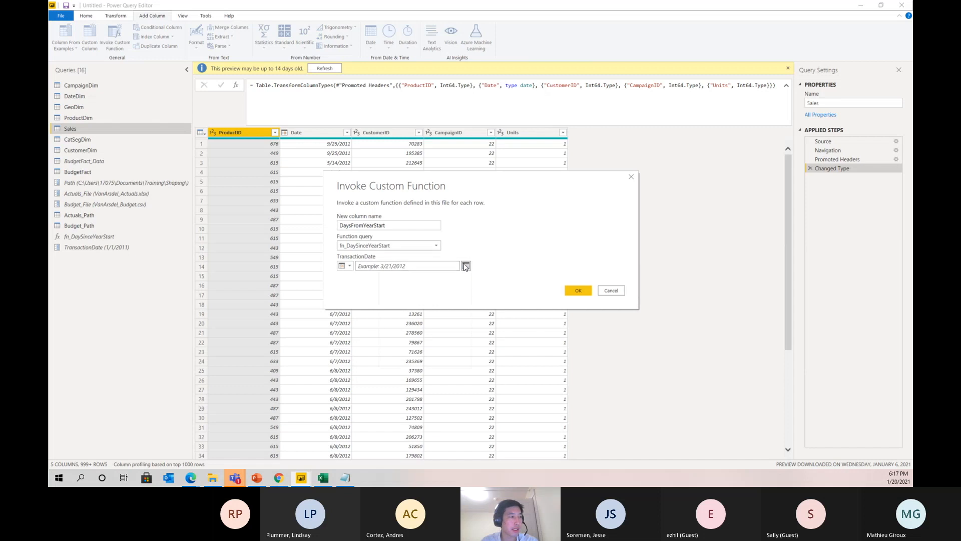
{"action": "left_click", "coordinate": [349, 267]}
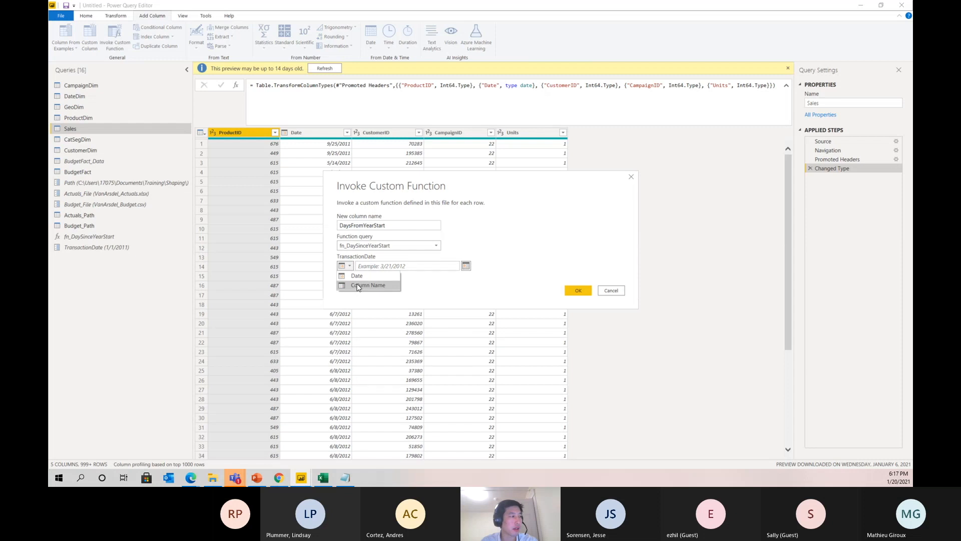
{"action": "left_click", "coordinate": [358, 285]}
{"action": "left_click", "coordinate": [430, 266]}
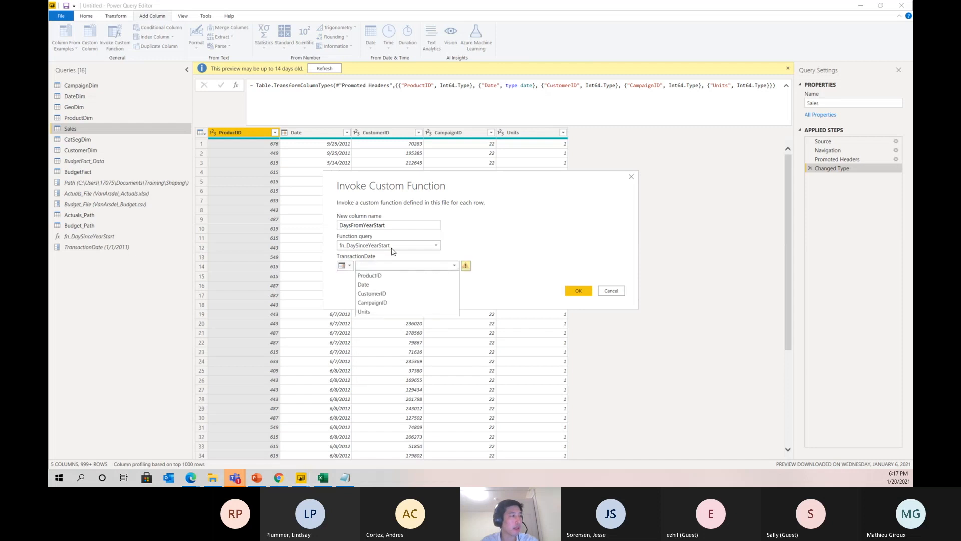
{"action": "left_click", "coordinate": [381, 282]}
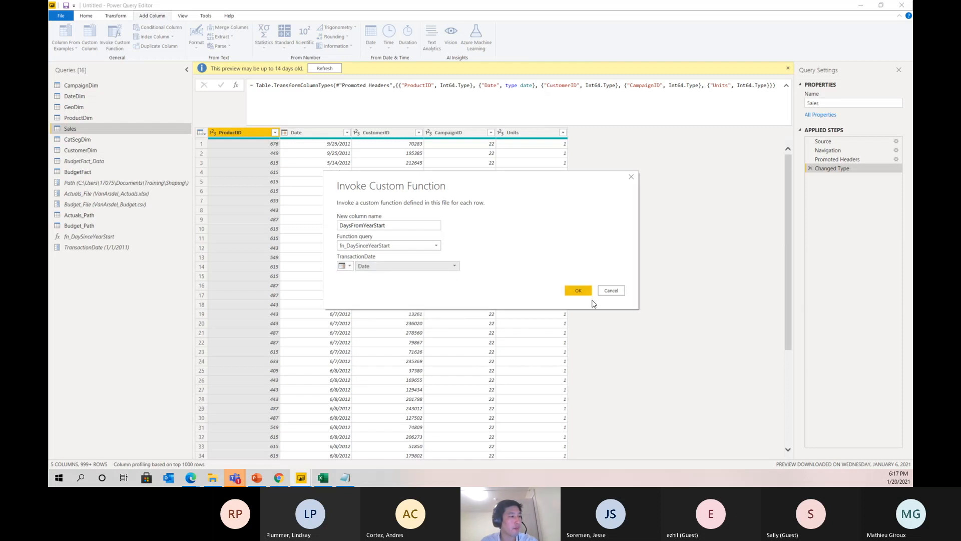
{"action": "left_click", "coordinate": [579, 291]}
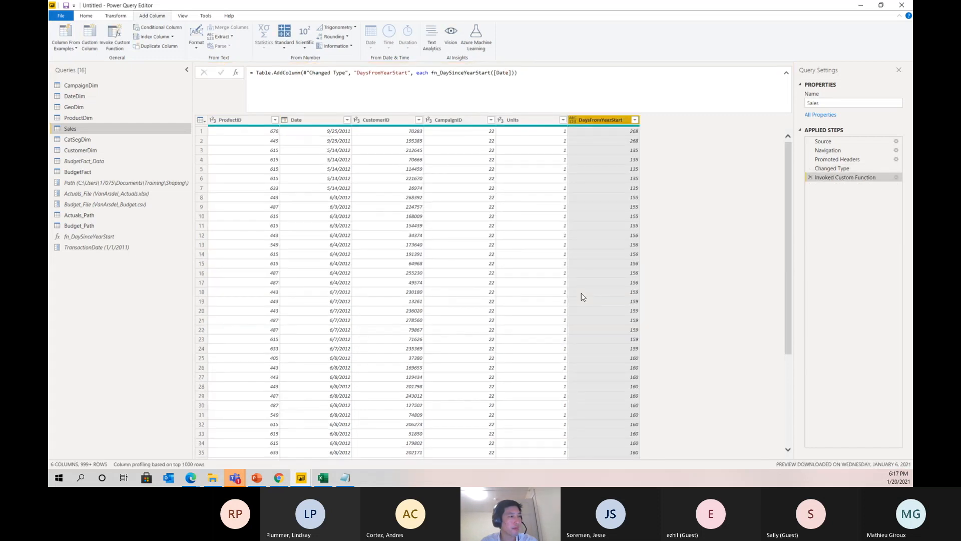
- Examine the YearStart, DateDiff and NumberDays lines of fn_DaySinceYearStart and compare them with the first DaysFromYearStart value in Sales
{"action": "left_click", "coordinate": [99, 238]}
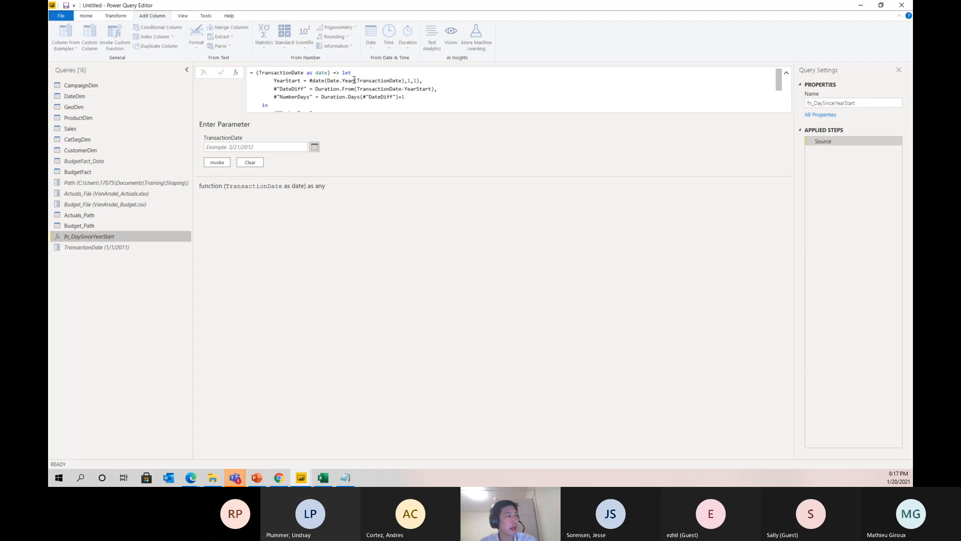
{"action": "left_click_drag", "start_coordinate": [430, 79], "coordinate": [260, 81]}
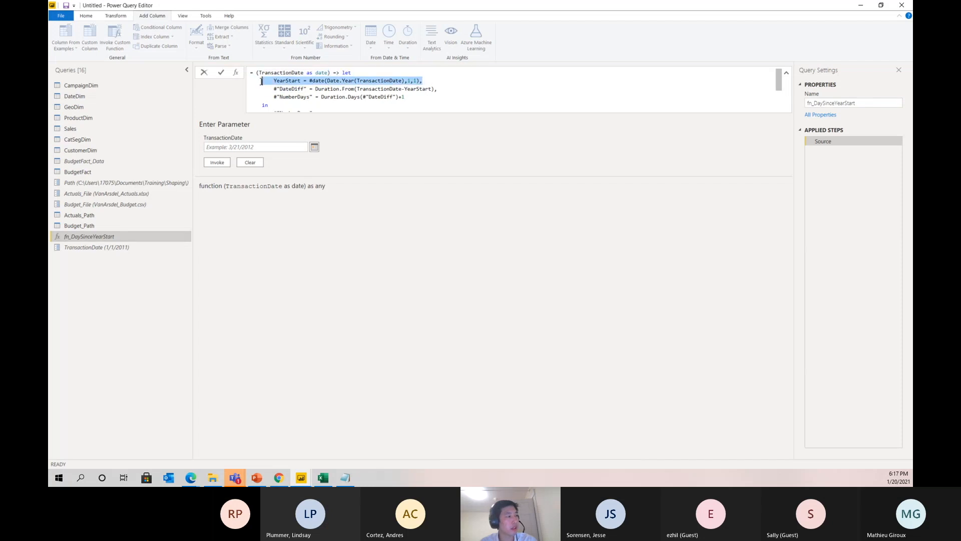
{"action": "left_click_drag", "start_coordinate": [435, 98], "coordinate": [274, 89]}
{"action": "left_click", "coordinate": [428, 108]}
{"action": "scroll", "coordinate": [410, 107], "scroll_direction": "down", "scroll_amount": 2}
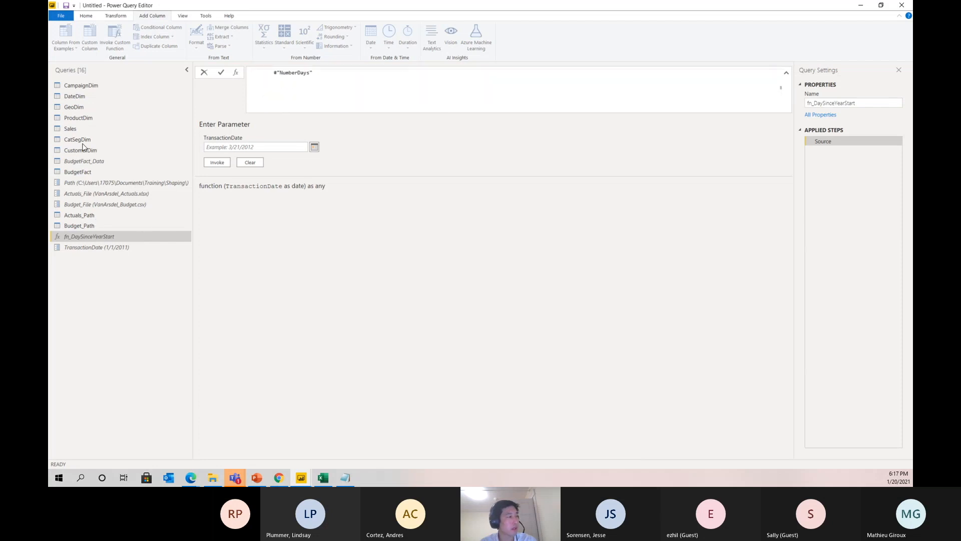
{"action": "left_click", "coordinate": [71, 129]}
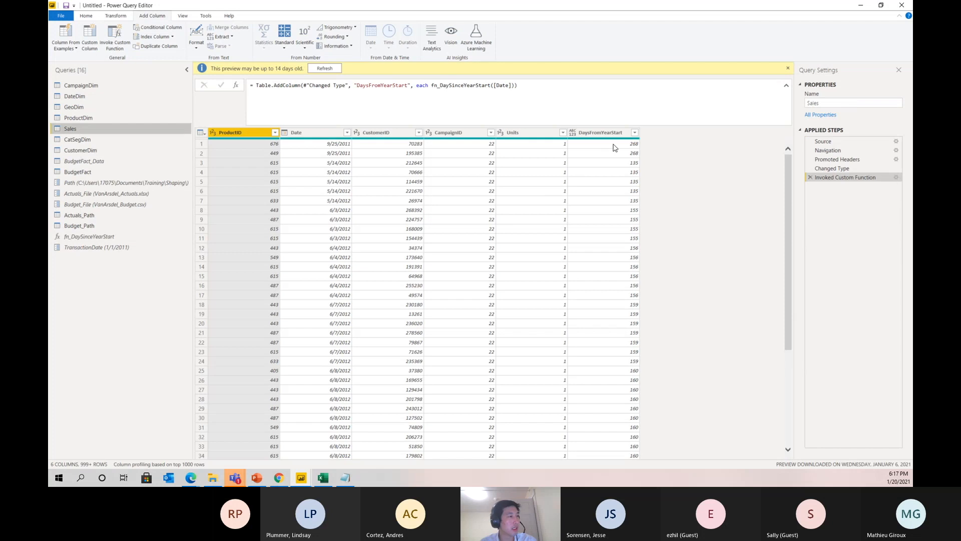
{"action": "left_click", "coordinate": [614, 144]}
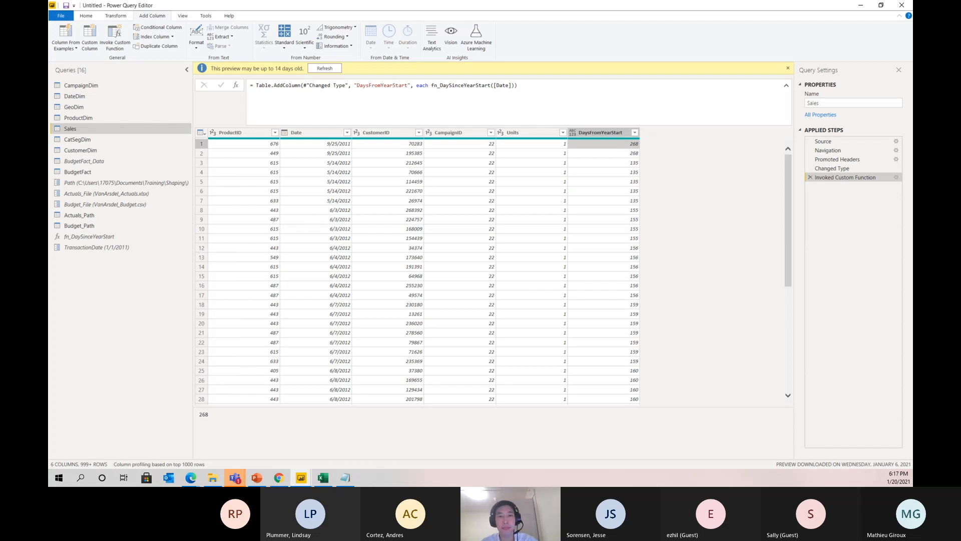
{"action": "key", "text": "alt+Tab"}
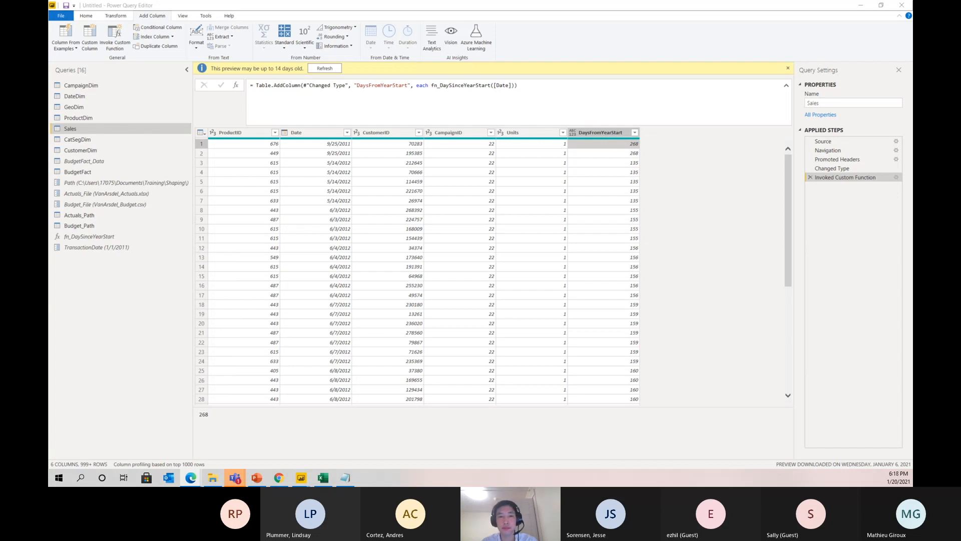
{"action": "key", "text": "alt+Tab"}
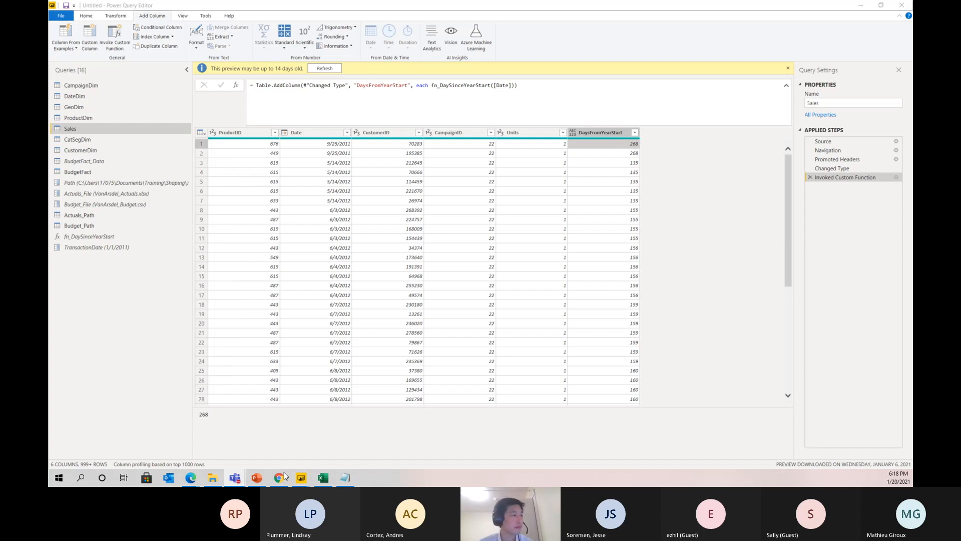
{"action": "mouse_move", "coordinate": [260, 481]}
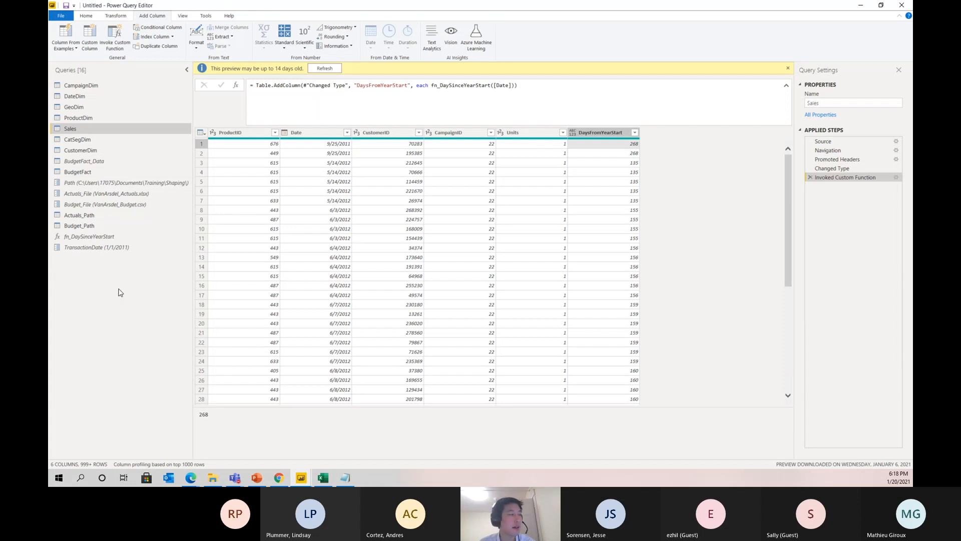
- Create a function without parameters named BudgetTransform from the BudgetFact query
{"action": "left_click", "coordinate": [70, 171]}
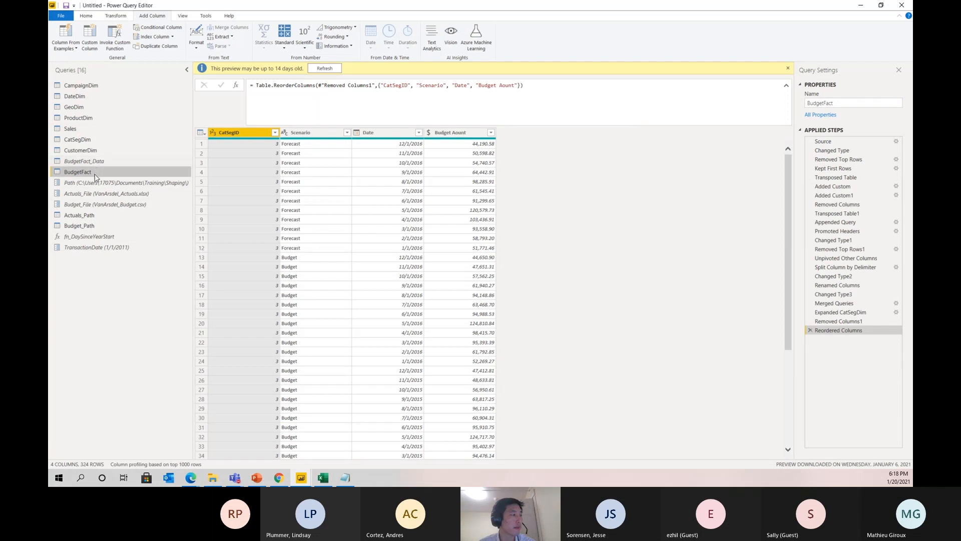
{"action": "left_click", "coordinate": [93, 226]}
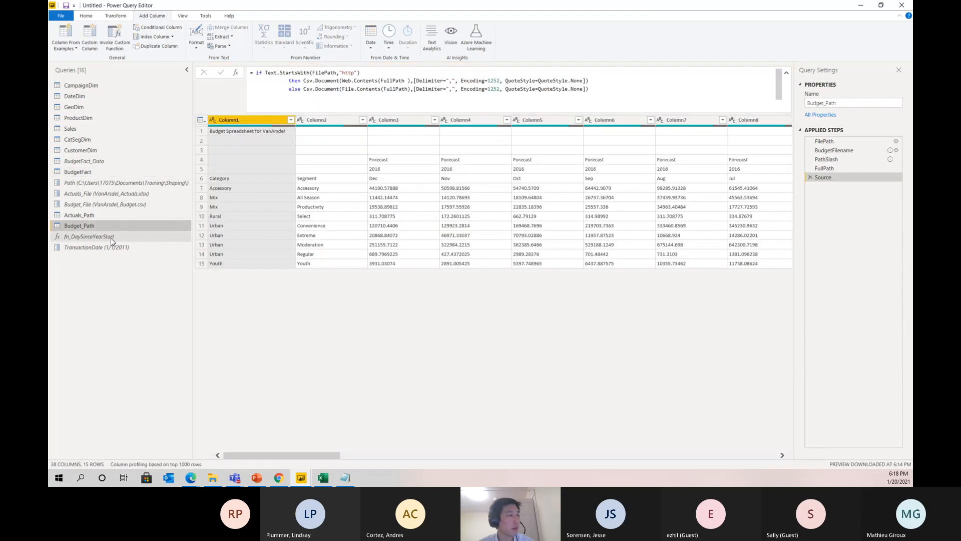
{"action": "left_click", "coordinate": [94, 173]}
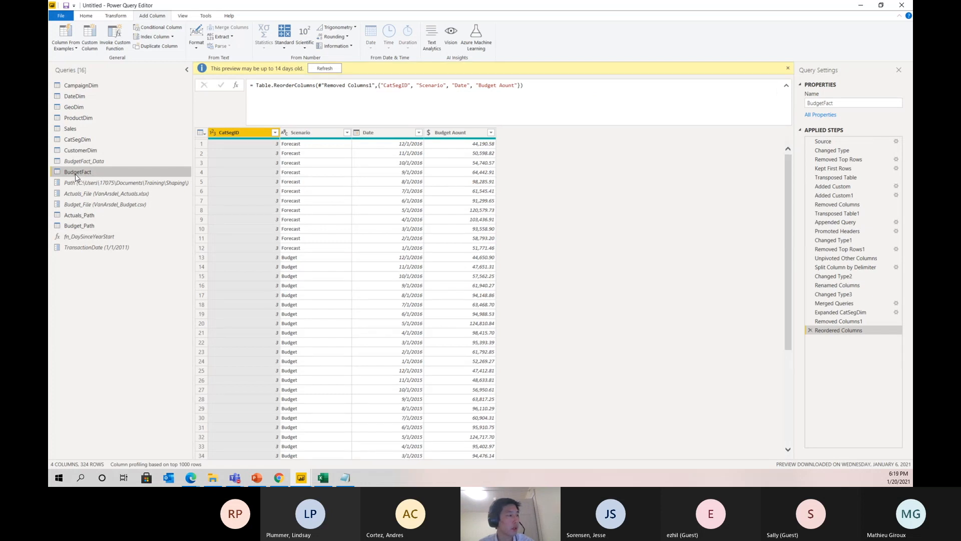
{"action": "right_click", "coordinate": [78, 177]}
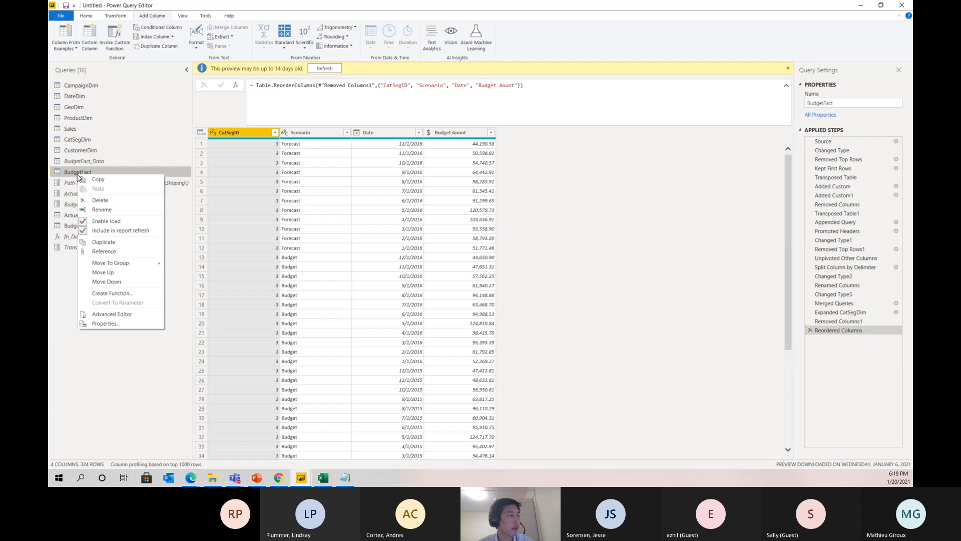
{"action": "left_click", "coordinate": [102, 294]}
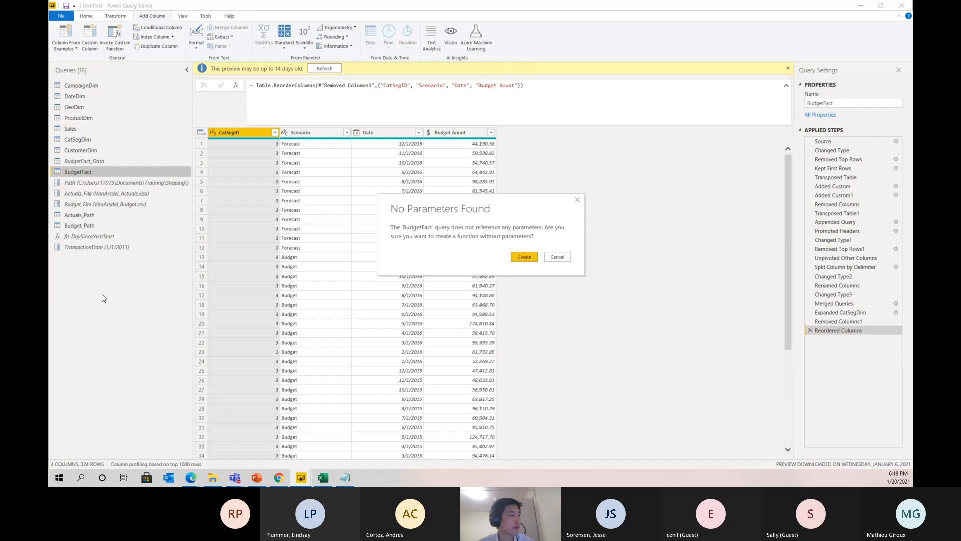
{"action": "left_click", "coordinate": [523, 258]}
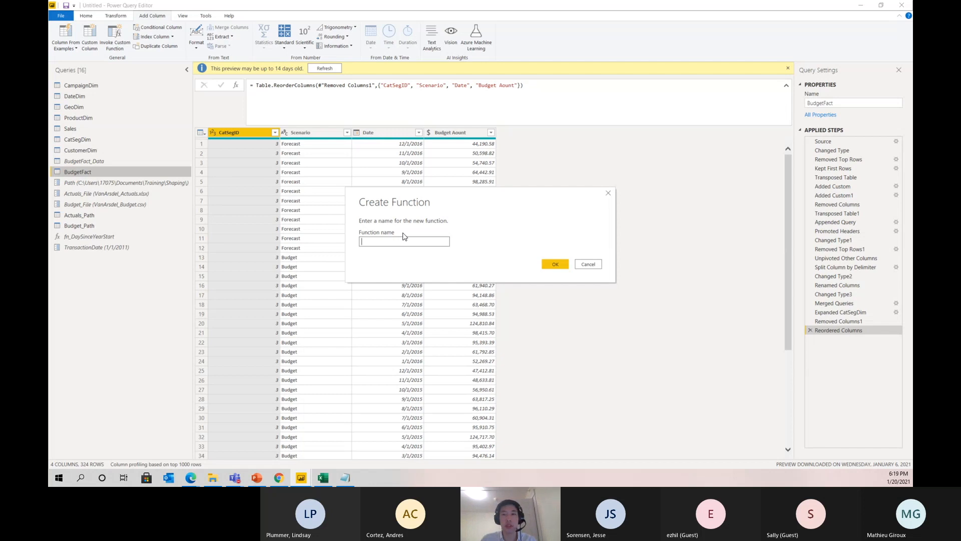
{"action": "type", "text": "BudgetR"}
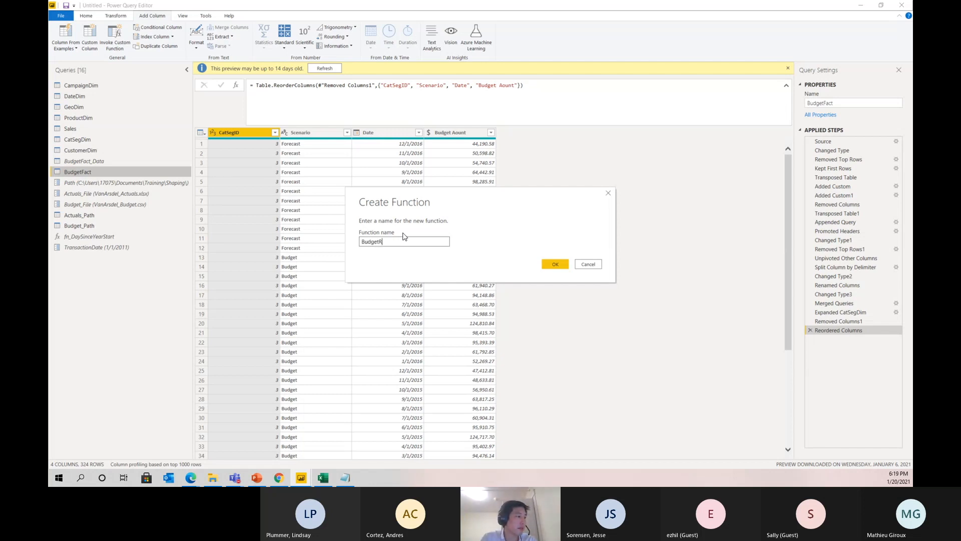
{"action": "key", "text": "BackSpace"}
{"action": "type", "text": "Tra"}
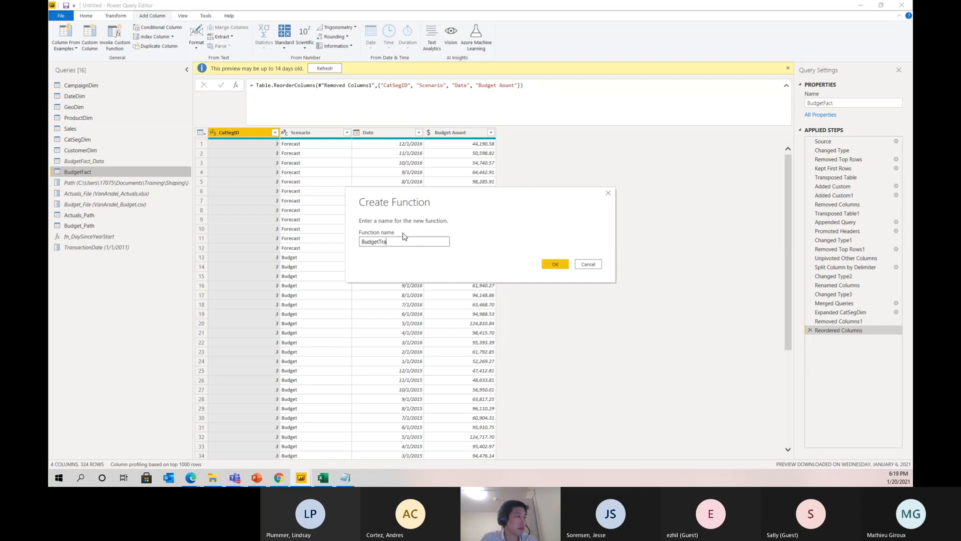
{"action": "type", "text": "nsform"}
{"action": "key", "text": "Return"}
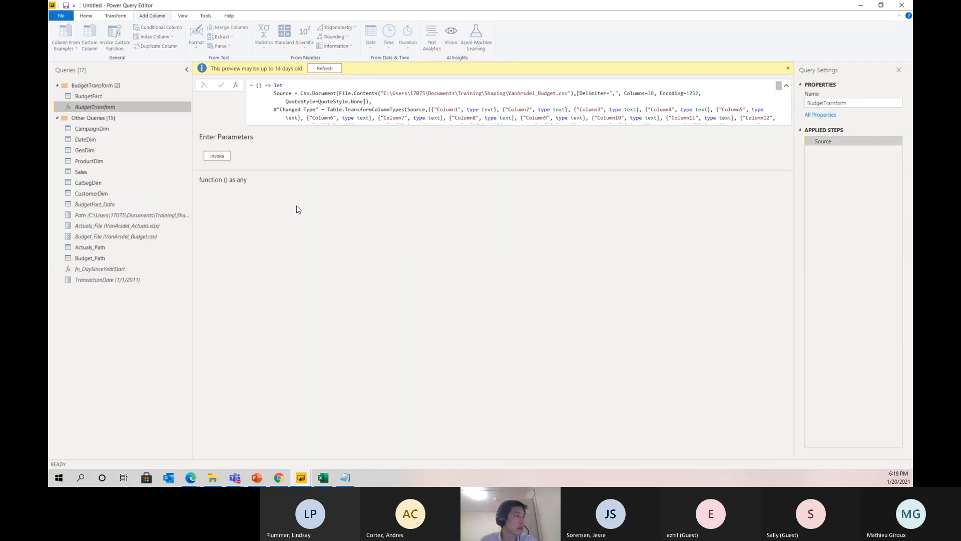
- Examine the BudgetTransform function's empty argument list, Source line and Changed Type step alongside the BudgetFact query it came from
{"action": "left_click", "coordinate": [93, 95]}
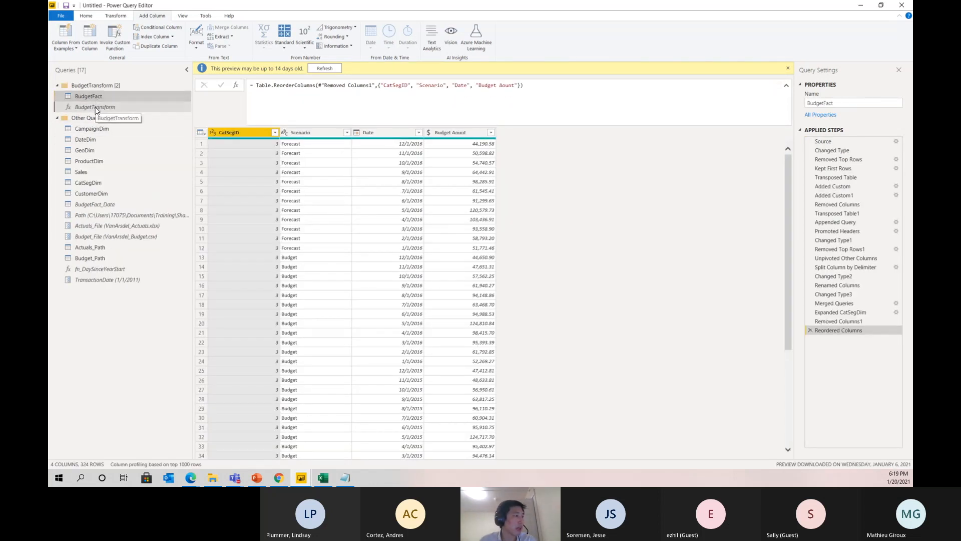
{"action": "left_click", "coordinate": [96, 107]}
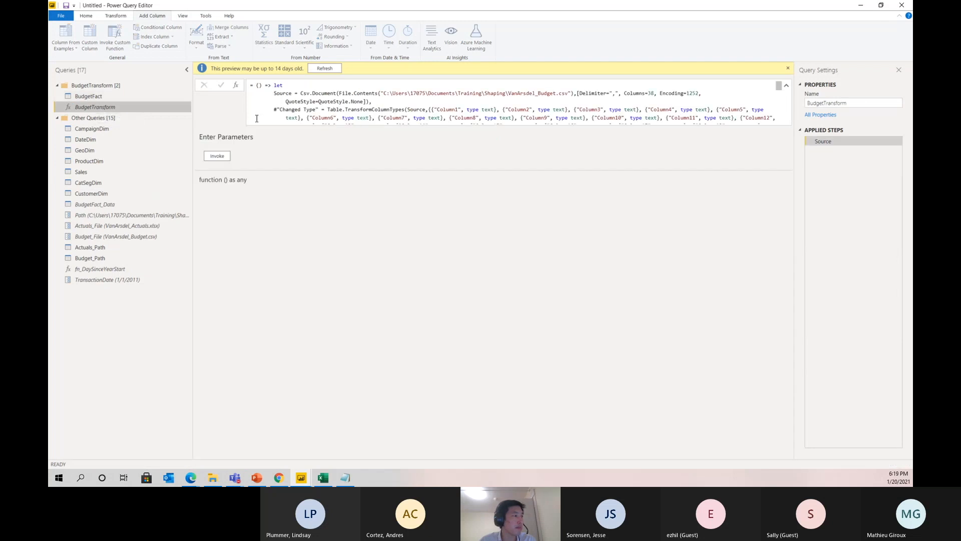
{"action": "left_click", "coordinate": [258, 86]}
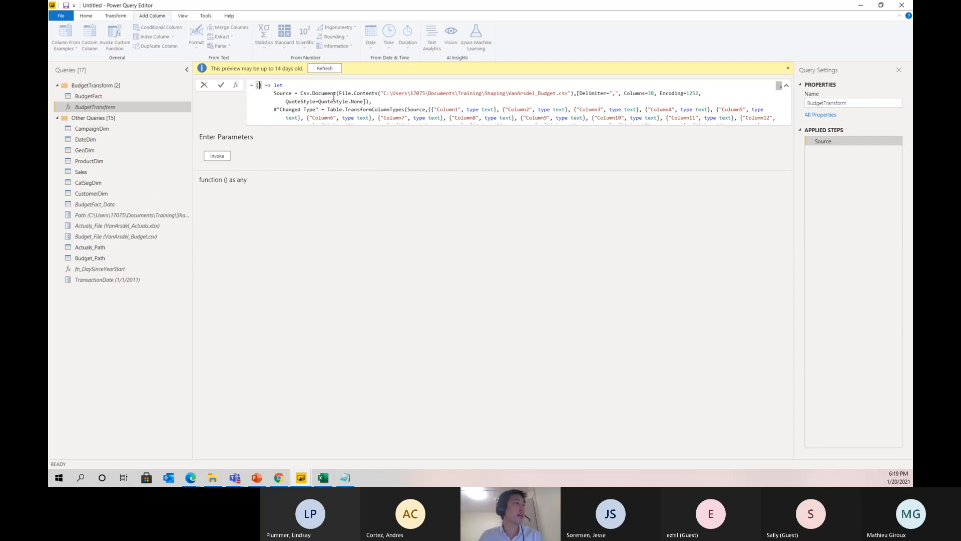
{"action": "scroll", "coordinate": [319, 93], "scroll_direction": "down", "scroll_amount": 1}
{"action": "scroll", "coordinate": [319, 93], "scroll_direction": "up", "scroll_amount": 1}
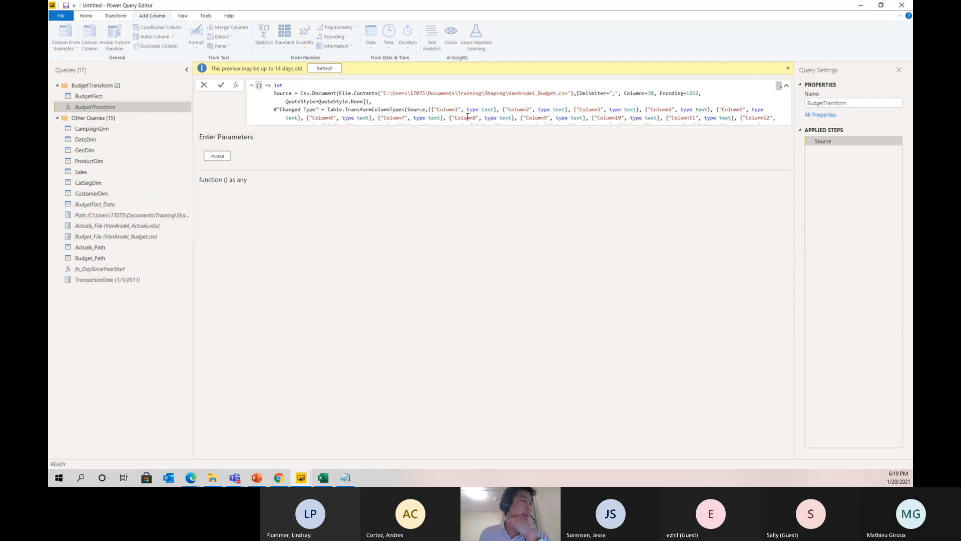
{"action": "left_click_drag", "start_coordinate": [277, 110], "coordinate": [444, 104]}
{"action": "scroll", "coordinate": [444, 105], "scroll_direction": "up", "scroll_amount": 7}
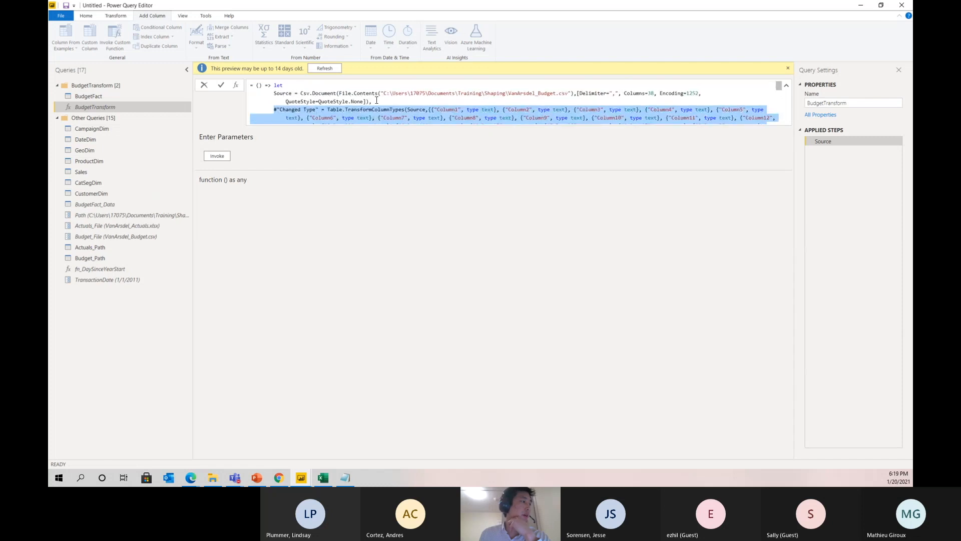
{"action": "left_click", "coordinate": [377, 100]}
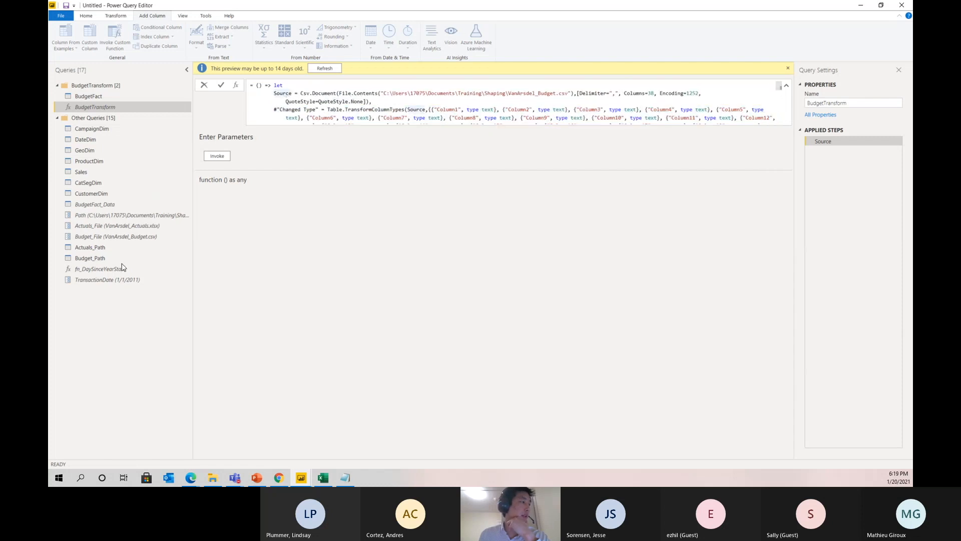
- Replace the Csv.Document expression in BudgetTransform's Source line with the Budget_Path query and accept detaching the function from BudgetFact
{"action": "left_click", "coordinate": [90, 261]}
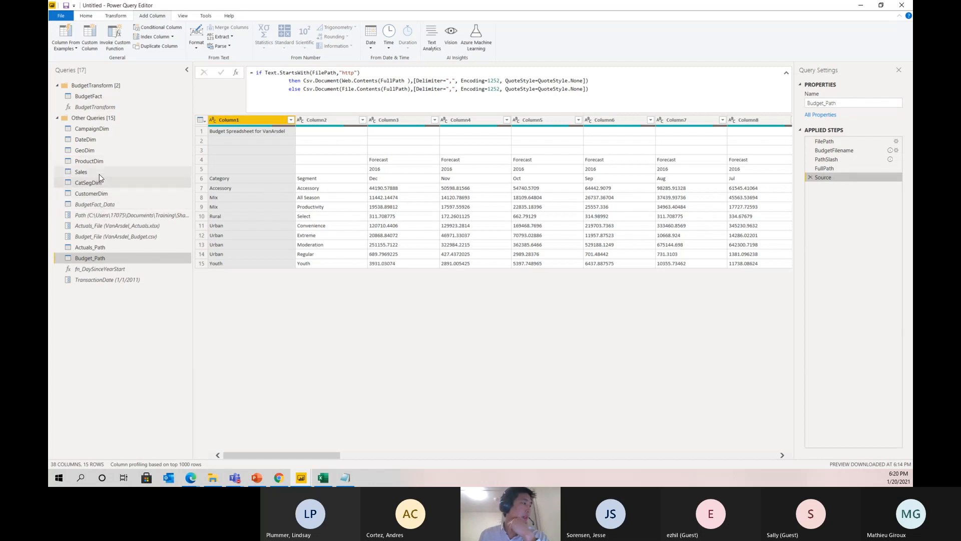
{"action": "left_click", "coordinate": [98, 102]}
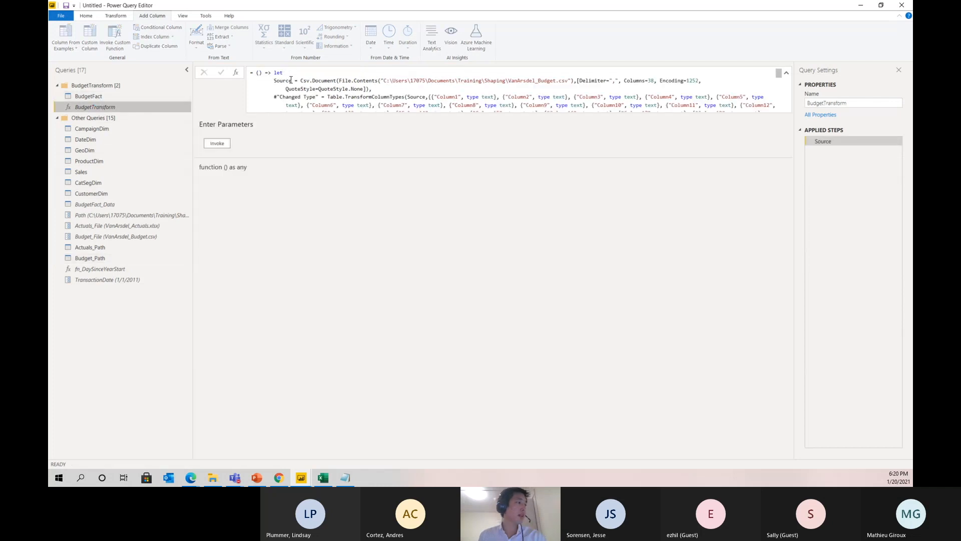
{"action": "left_click_drag", "start_coordinate": [301, 80], "coordinate": [402, 88]}
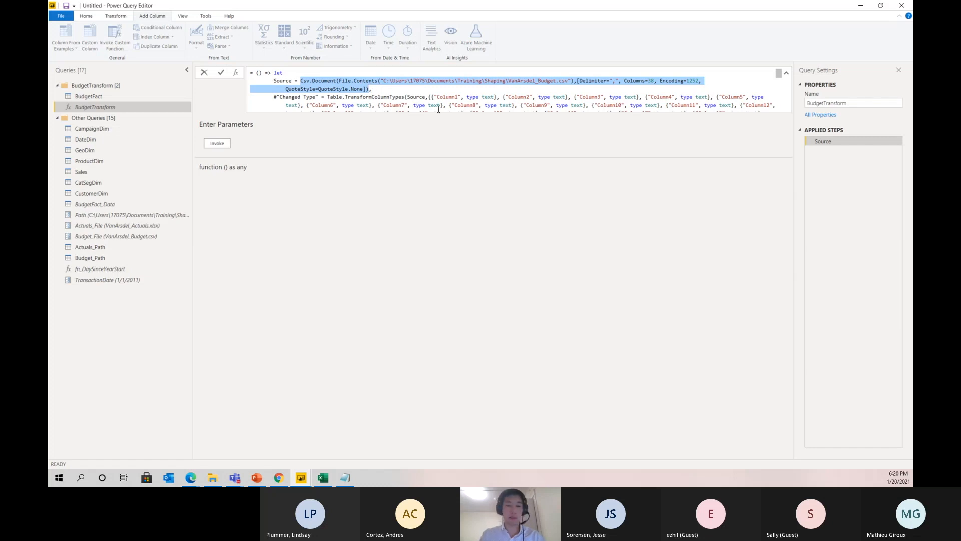
{"action": "type", "text": "Budget,"}
{"action": "key", "text": "Down"}
{"action": "key", "text": "Tab"}
{"action": "type", "text": ","}
{"action": "key", "text": "Return"}
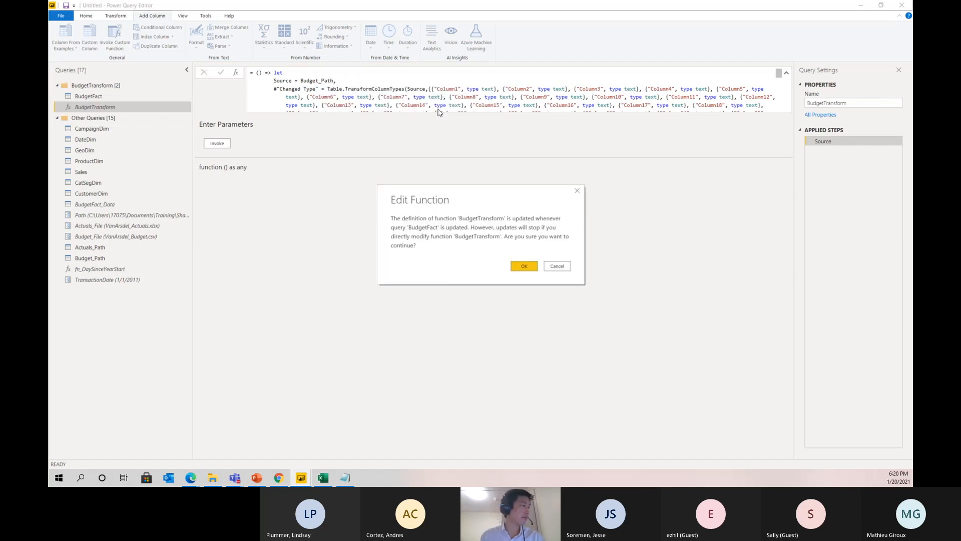
{"action": "left_click", "coordinate": [521, 269]}
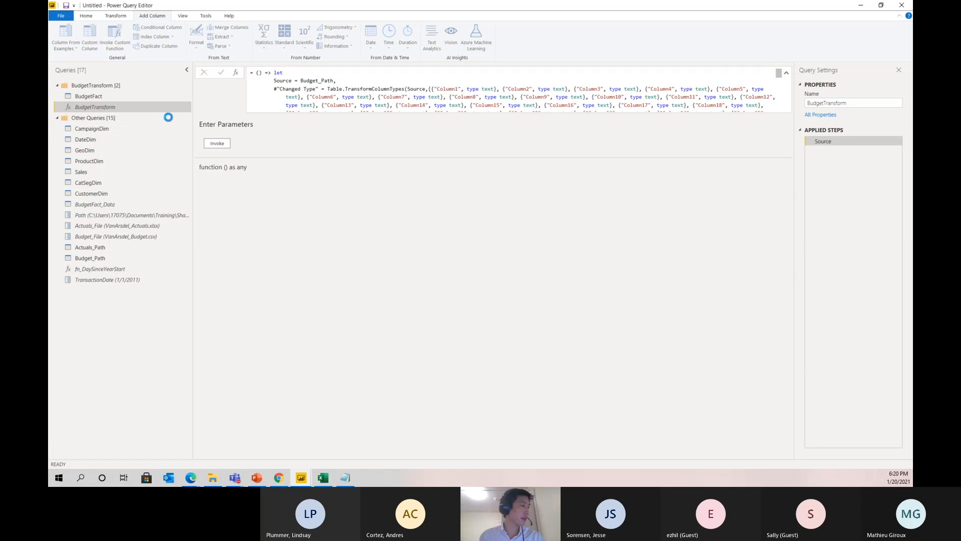
- Compare the BudgetFact query with the edited BudgetTransform function and review its Budget_Path source reference
{"action": "scroll", "coordinate": [277, 85], "scroll_direction": "down", "scroll_amount": 2}
{"action": "scroll", "coordinate": [277, 84], "scroll_direction": "up", "scroll_amount": 2}
{"action": "left_click", "coordinate": [121, 96]}
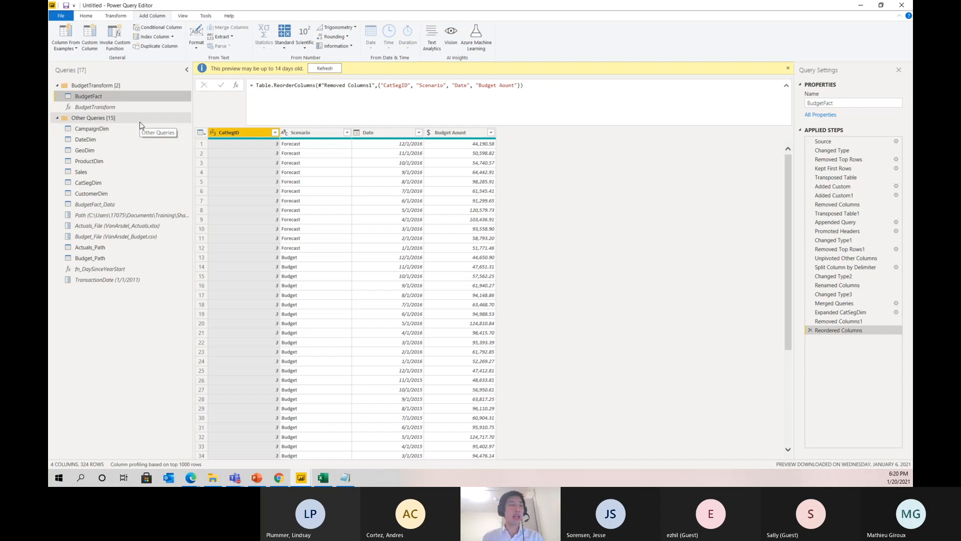
{"action": "left_click", "coordinate": [162, 109]}
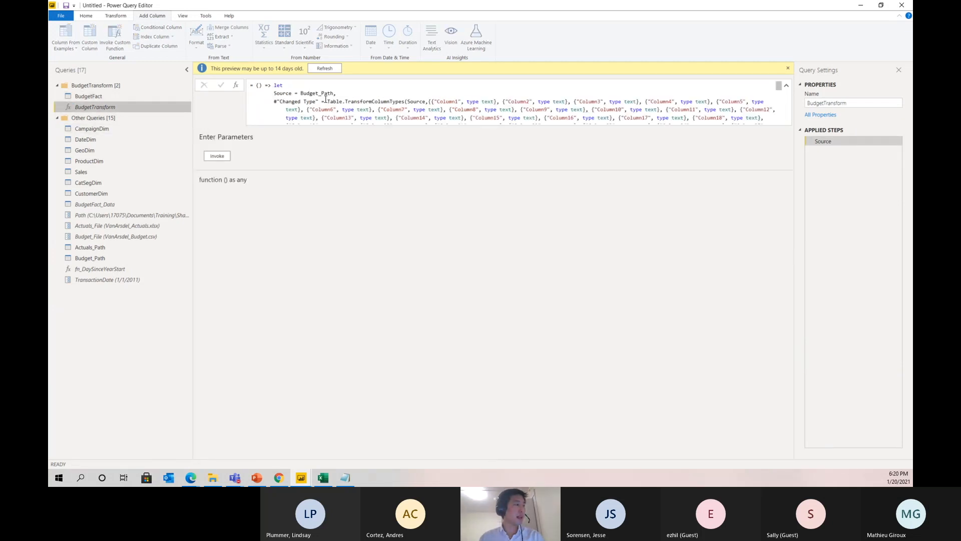
{"action": "left_click_drag", "start_coordinate": [334, 93], "coordinate": [307, 93]}
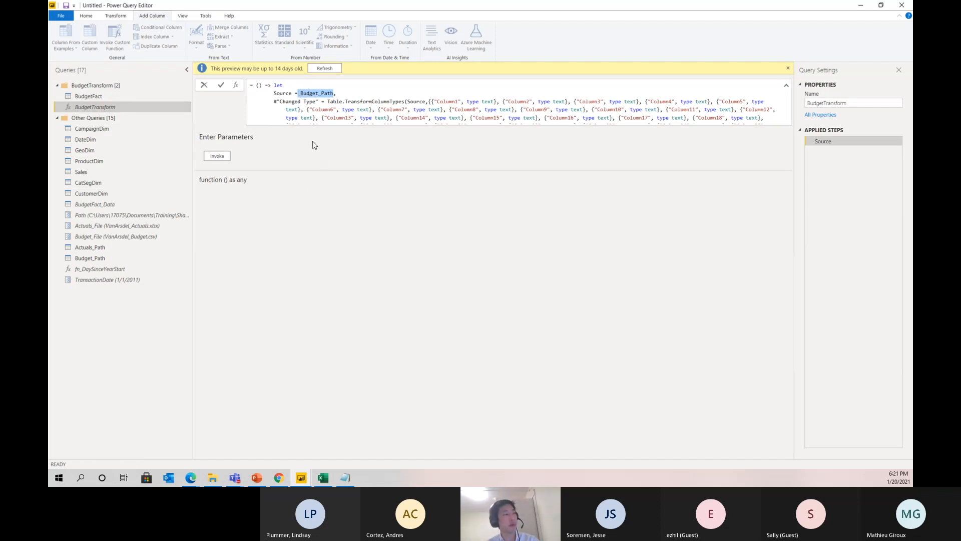
{"action": "left_click", "coordinate": [259, 85]}
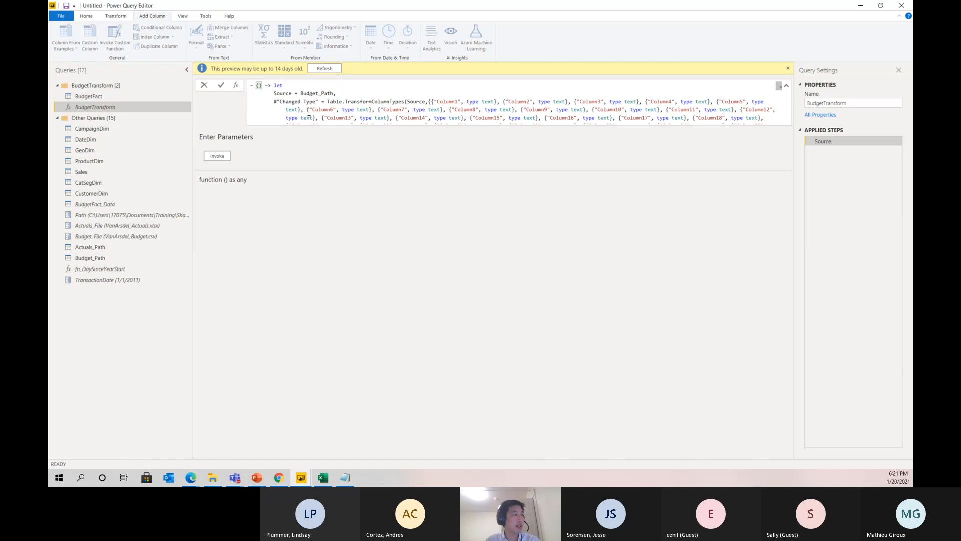
{"action": "type", "text": "Budget"}
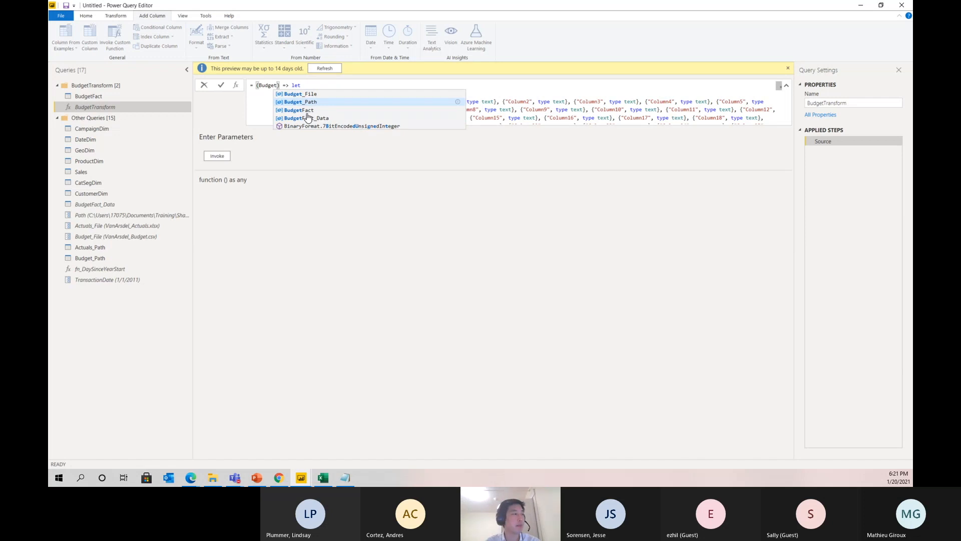
{"action": "key", "text": "BackSpace"}
{"action": "key", "text": "BackSpace"}
{"action": "key", "text": "BackSpace"}
{"action": "key", "text": "BackSpace"}
{"action": "key", "text": "BackSpace"}
{"action": "key", "text": "BackSpace"}
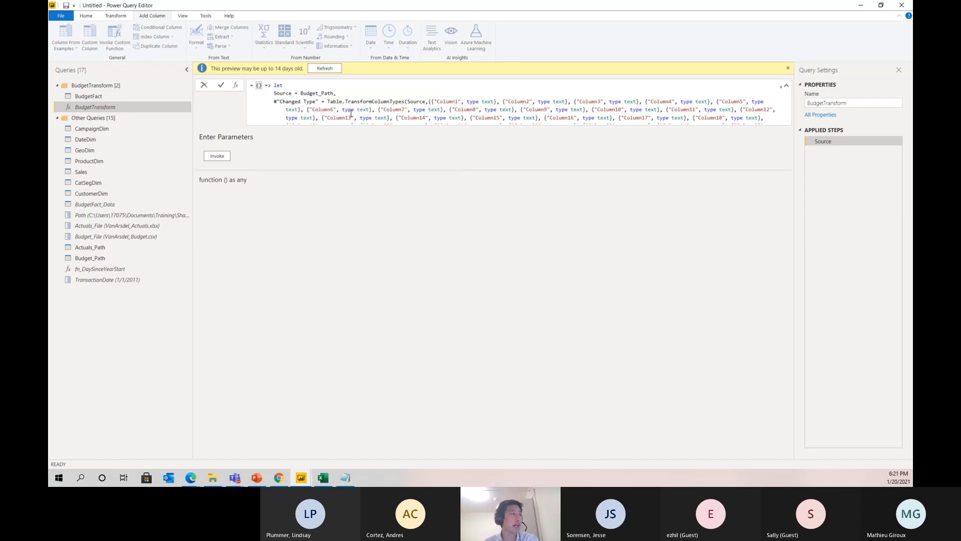
- Check the Budget_Path query behind BudgetTransform's source and the current value of the Budget_File parameter
{"action": "left_click_drag", "start_coordinate": [304, 94], "coordinate": [310, 93]}
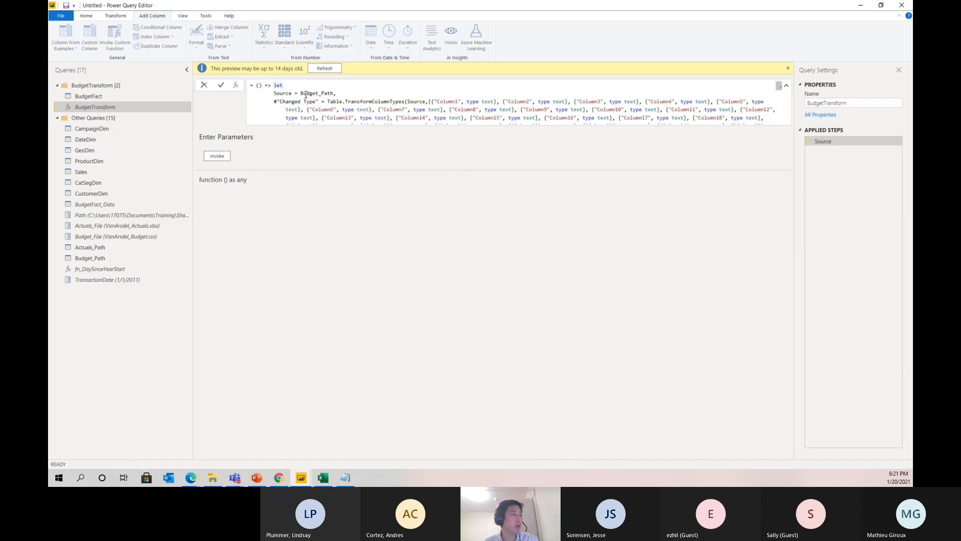
{"action": "left_click", "coordinate": [99, 259]}
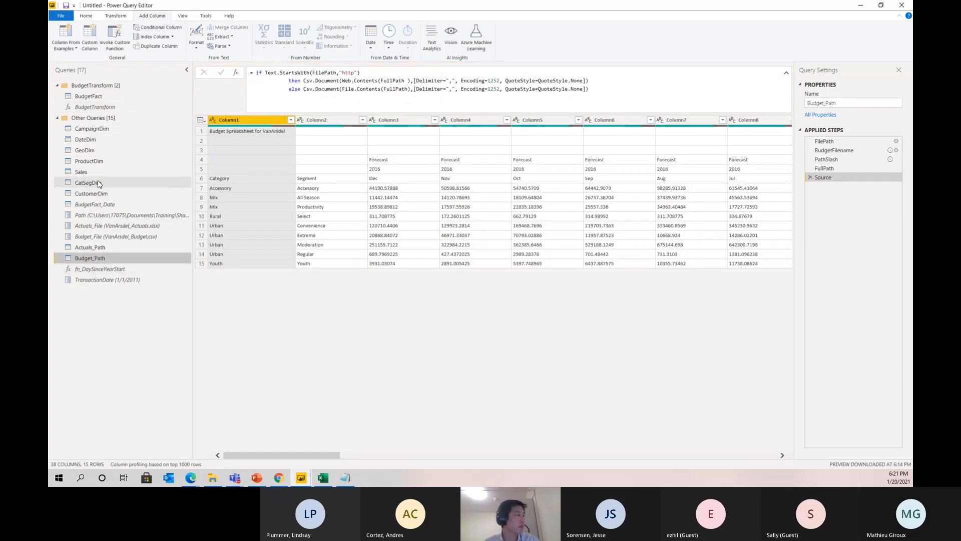
{"action": "left_click", "coordinate": [97, 240]}
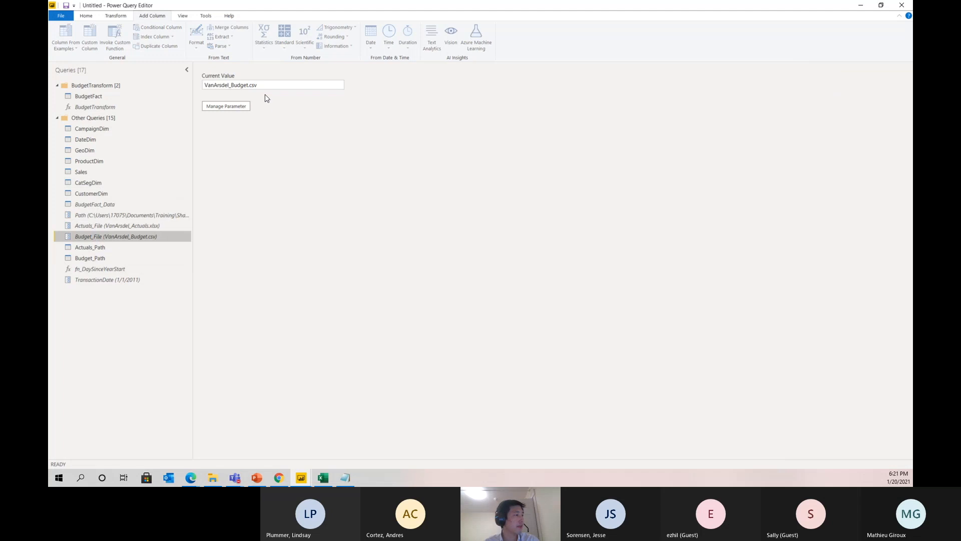